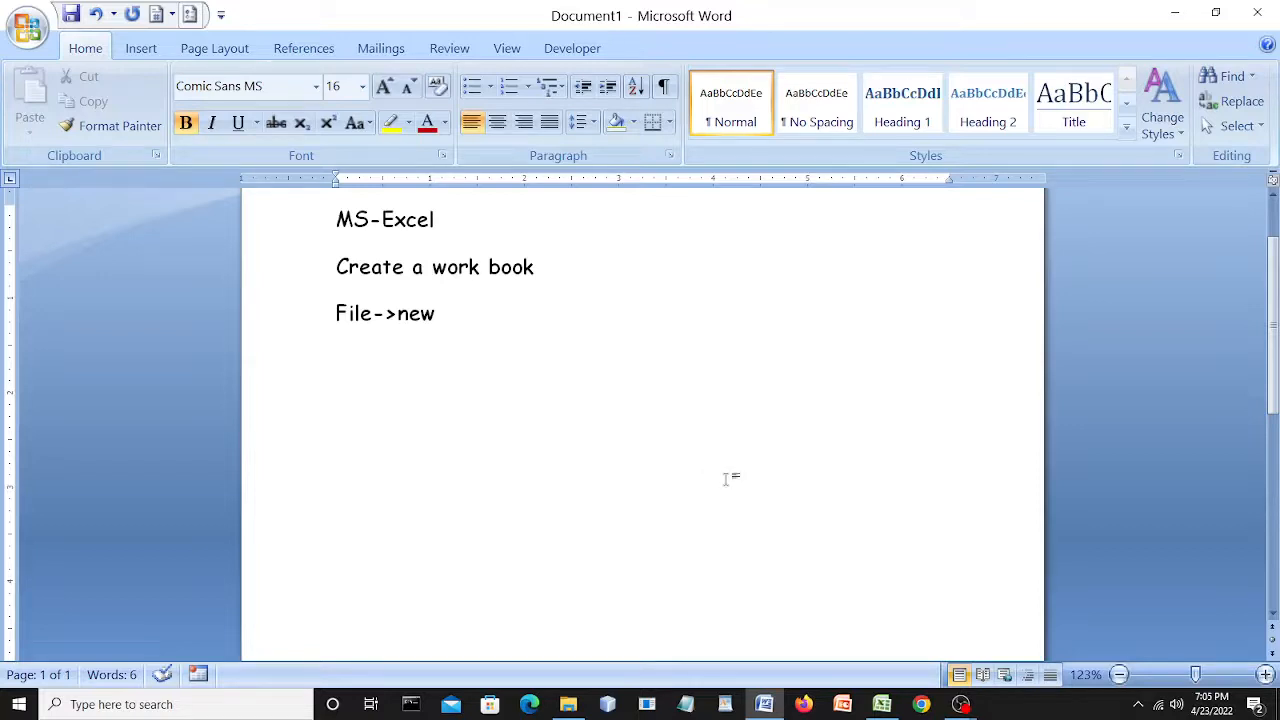
Switch to Excel and create a new blank workbook from the Blank Workbook template.
{"action": "left_click", "coordinate": [880, 704]}
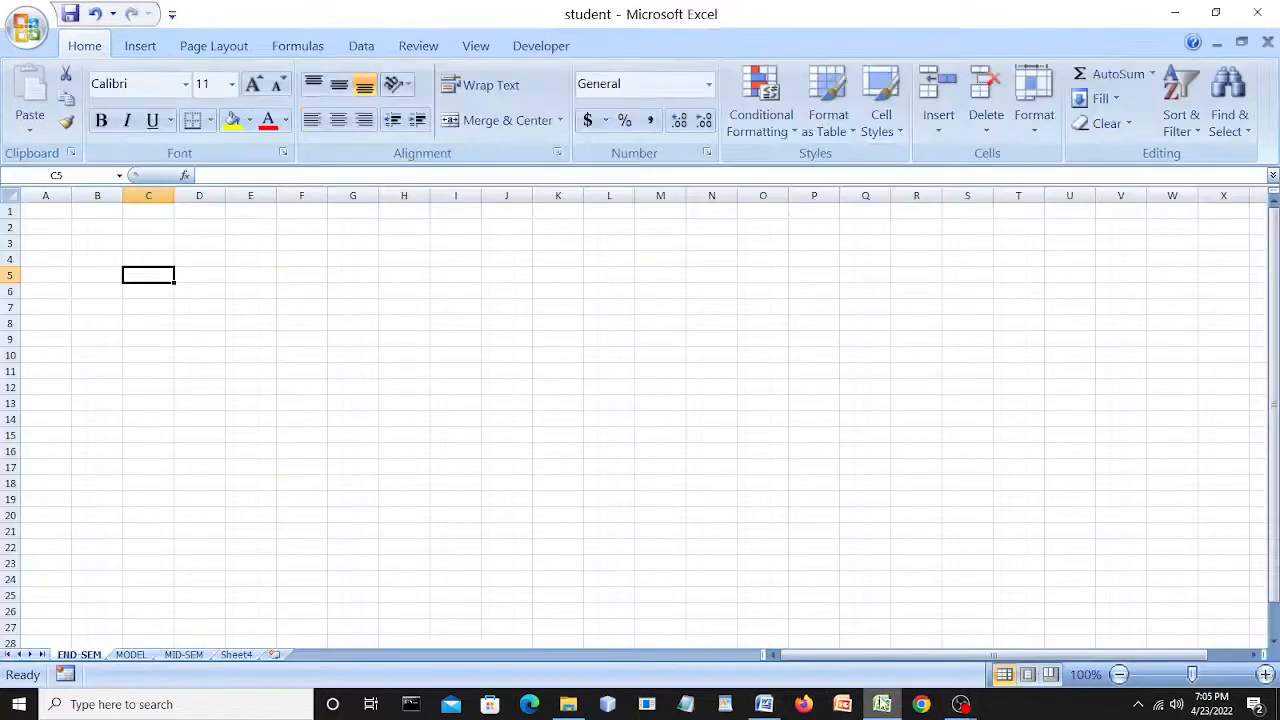
{"action": "left_click", "coordinate": [27, 30]}
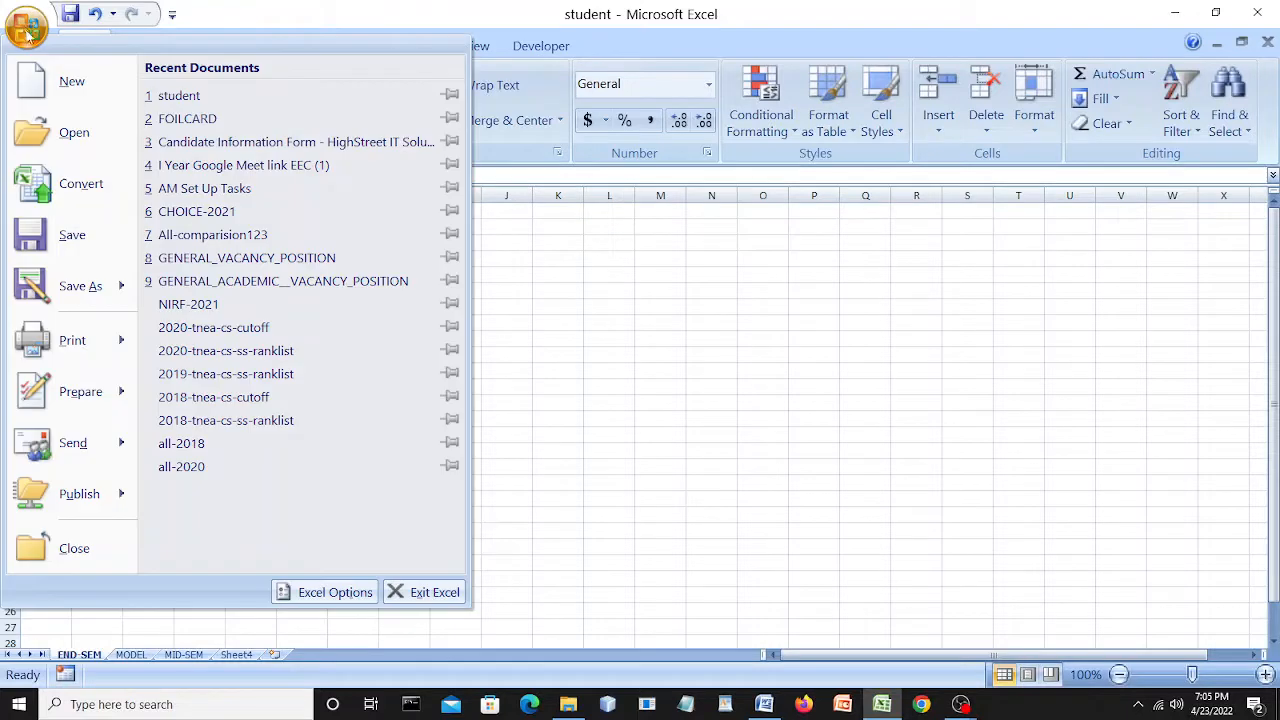
{"action": "left_click", "coordinate": [52, 87]}
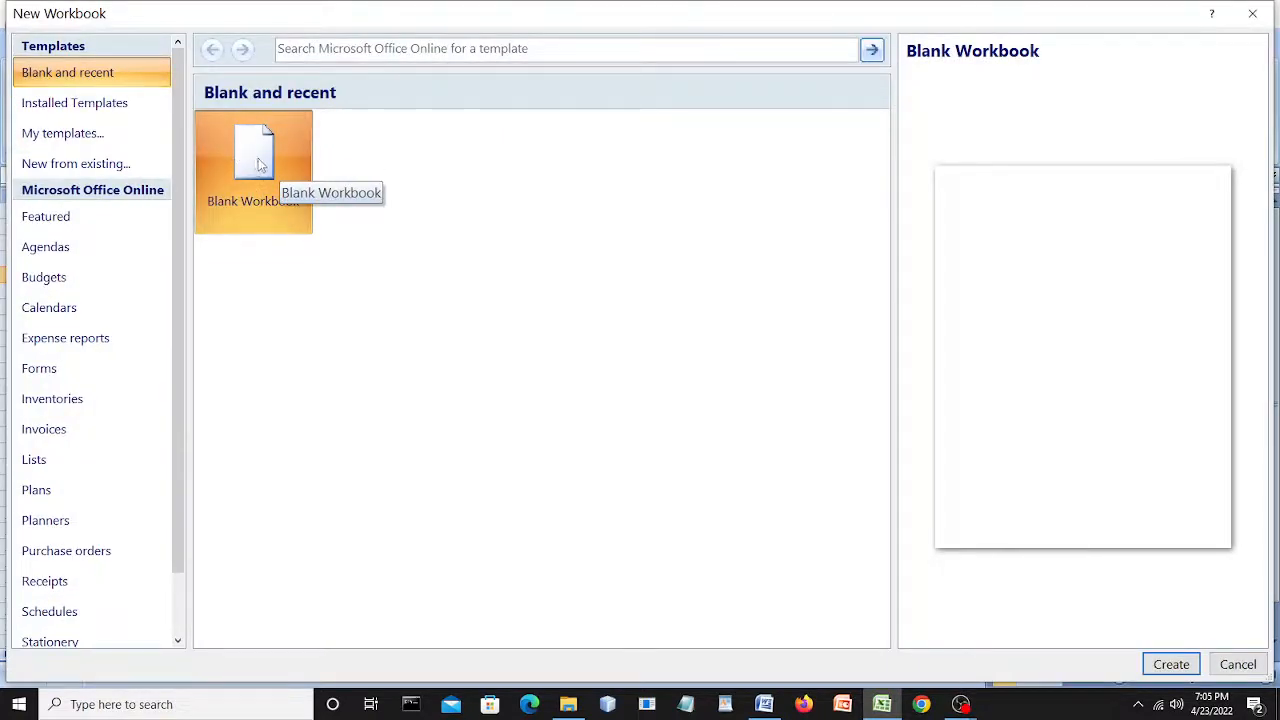
{"action": "left_click", "coordinate": [1171, 667]}
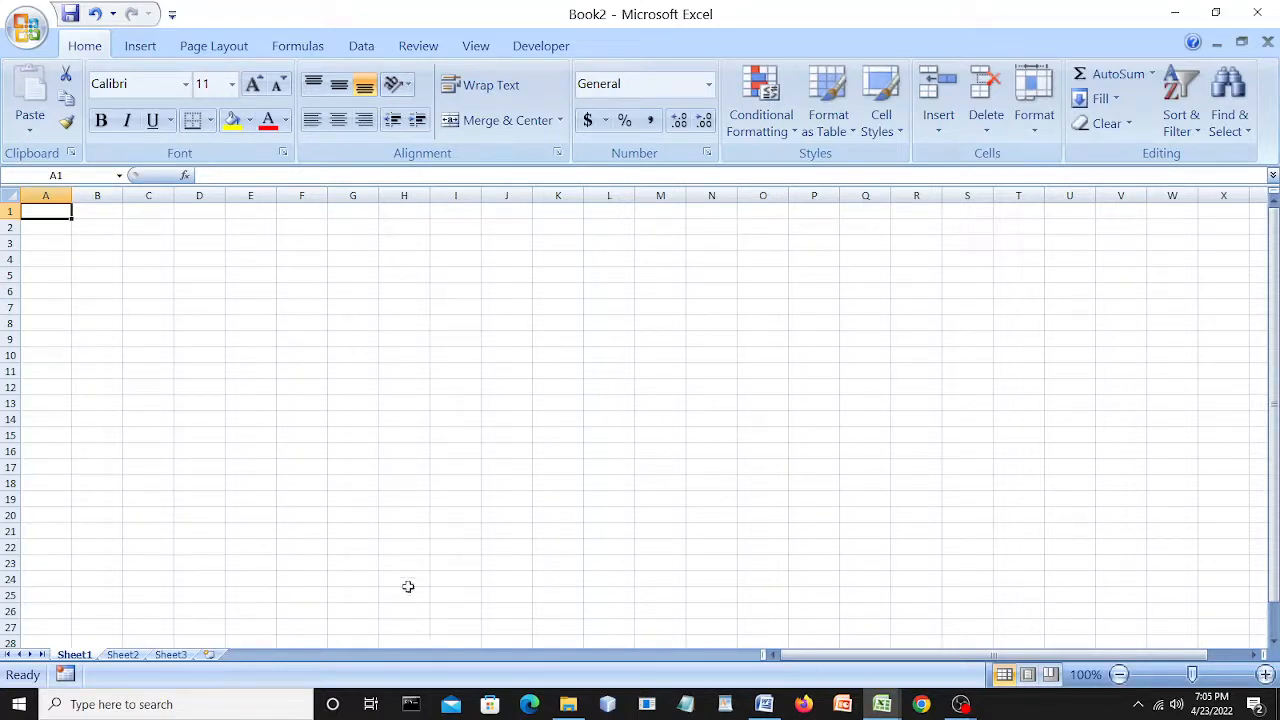
Switch to the Word document and add the line "Enter the data" below "File->new", followed by a new line.
{"action": "left_click", "coordinate": [764, 704]}
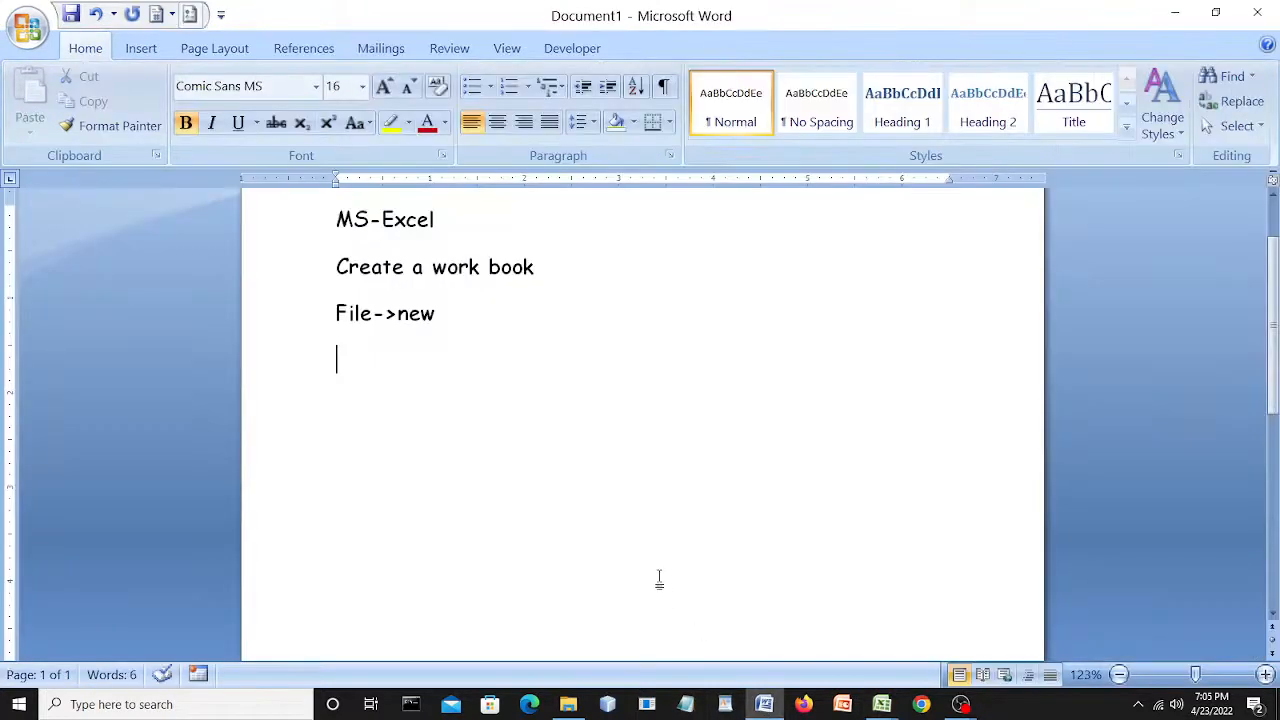
{"action": "type", "text": "Enter the data"}
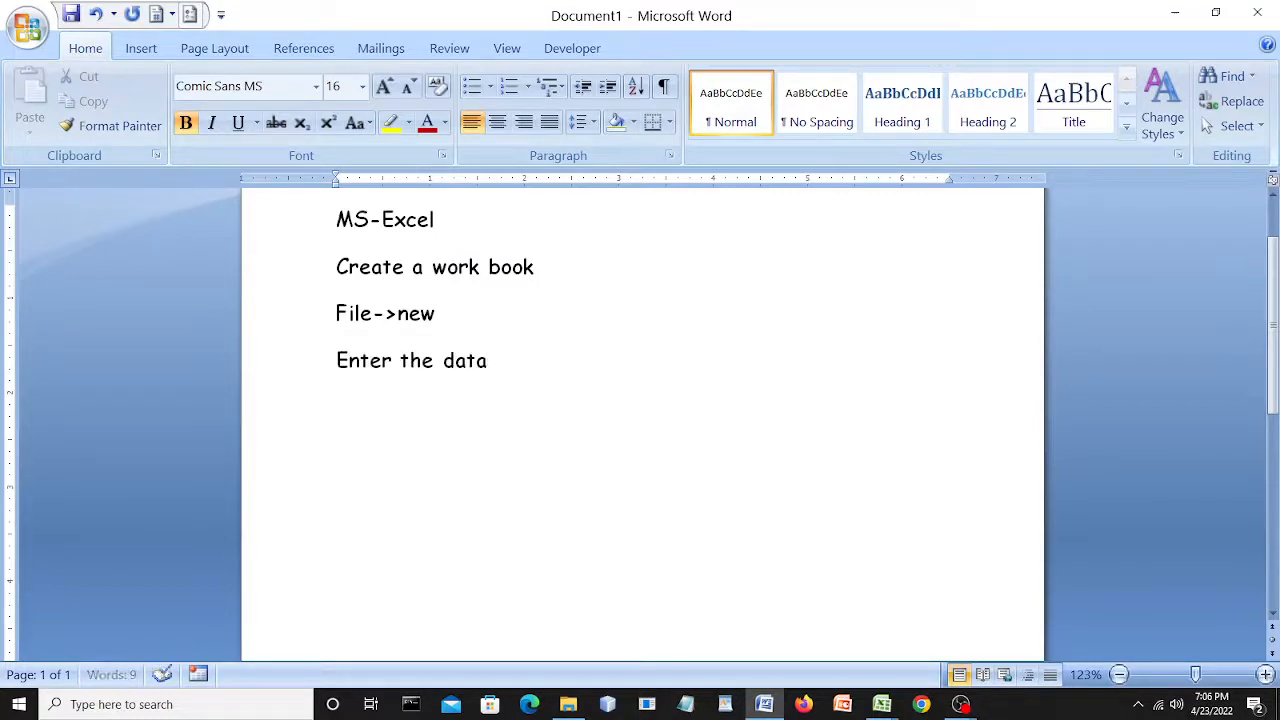
{"action": "key", "text": "Return"}
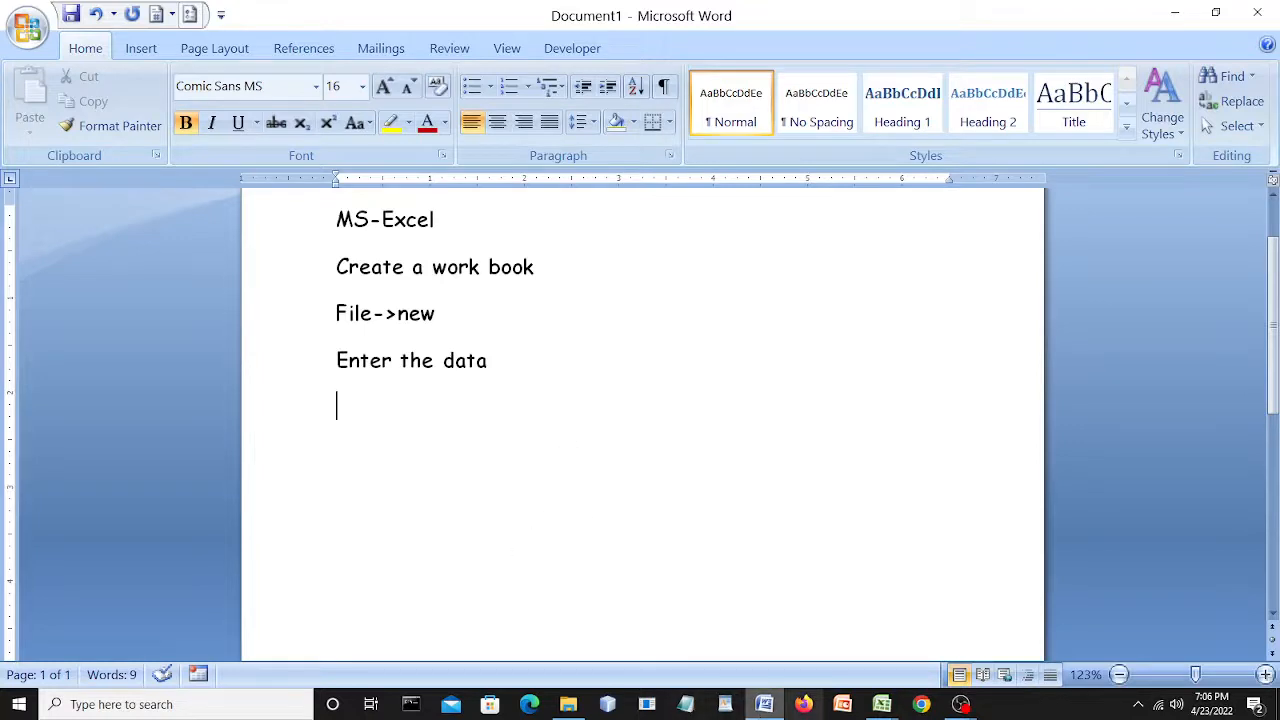
Switch back to the Book2 workbook in Excel and set the font of cell D6 to Comic Sans MS.
{"action": "mouse_move", "coordinate": [882, 704]}
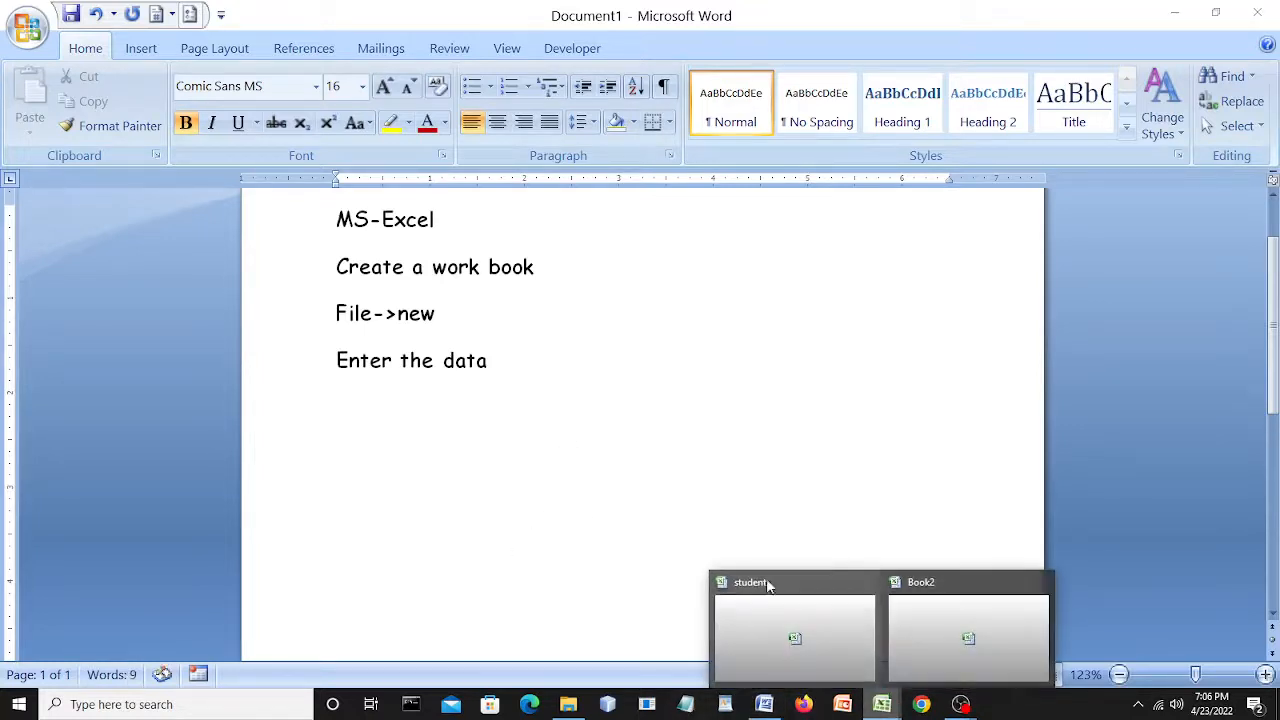
{"action": "left_click", "coordinate": [923, 603]}
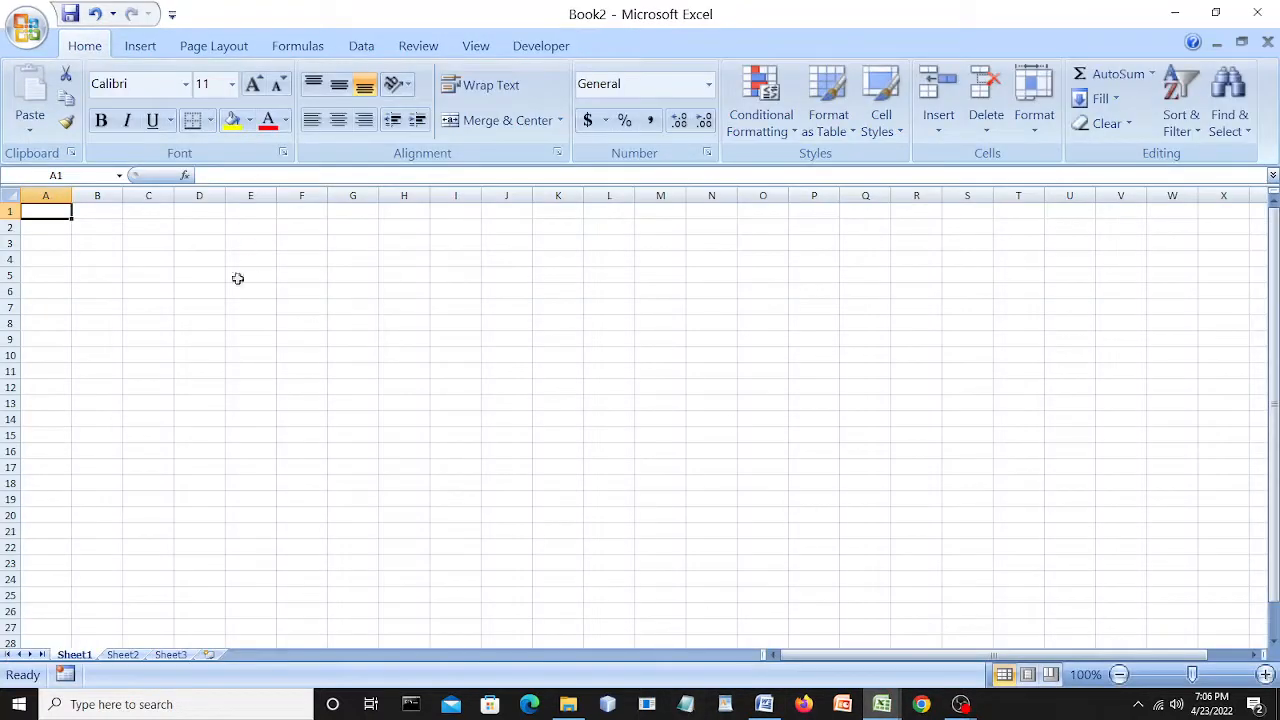
{"action": "left_click", "coordinate": [200, 292]}
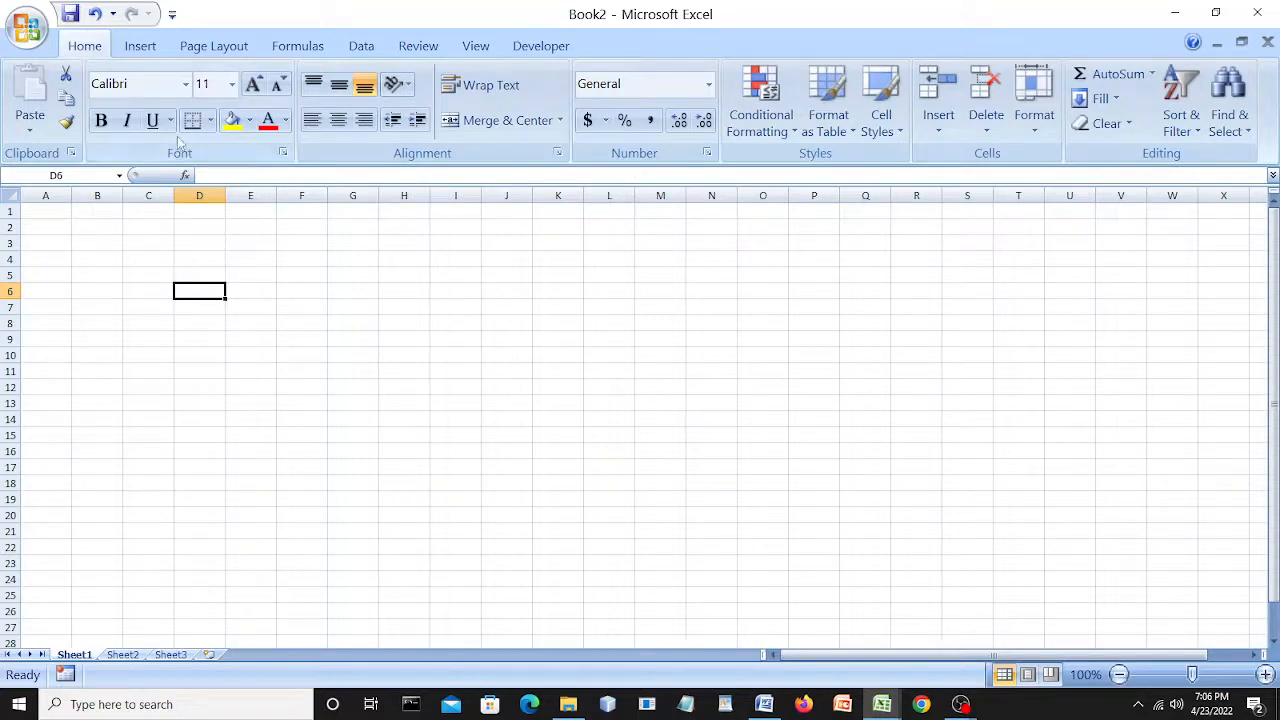
{"action": "left_click", "coordinate": [185, 86]}
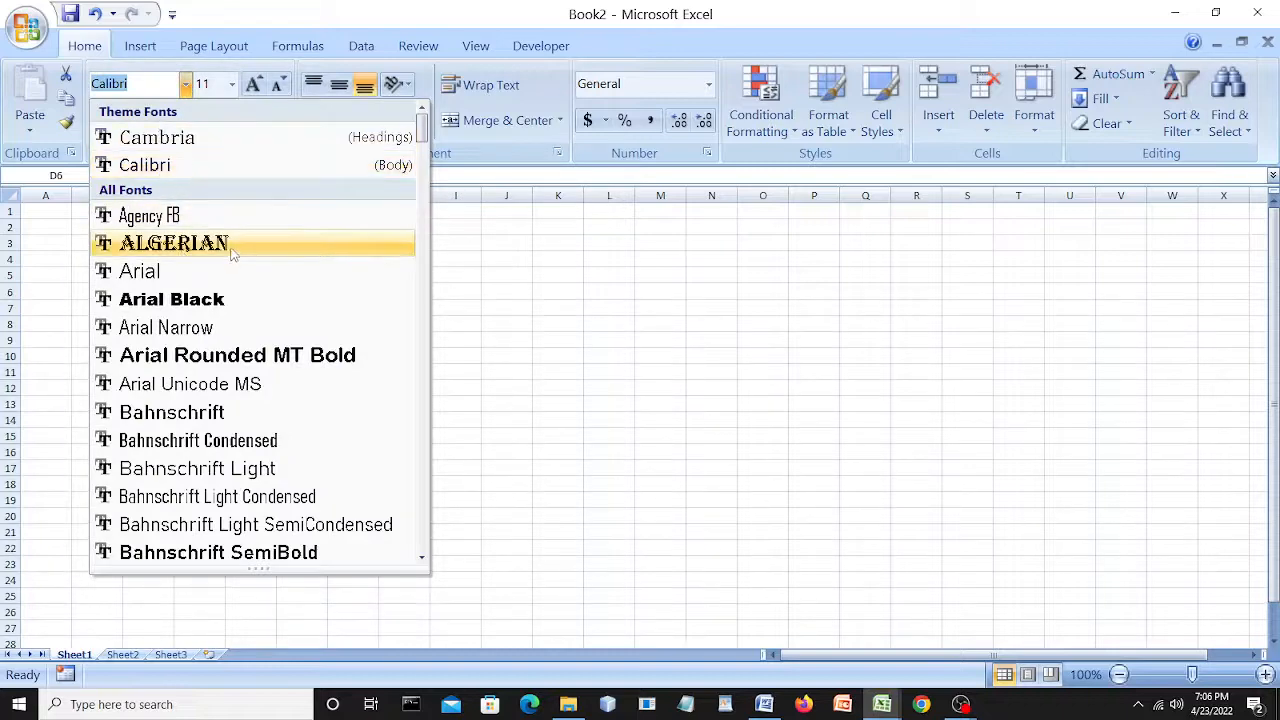
{"action": "scroll", "coordinate": [231, 254], "scroll_direction": "down", "scroll_amount": 11}
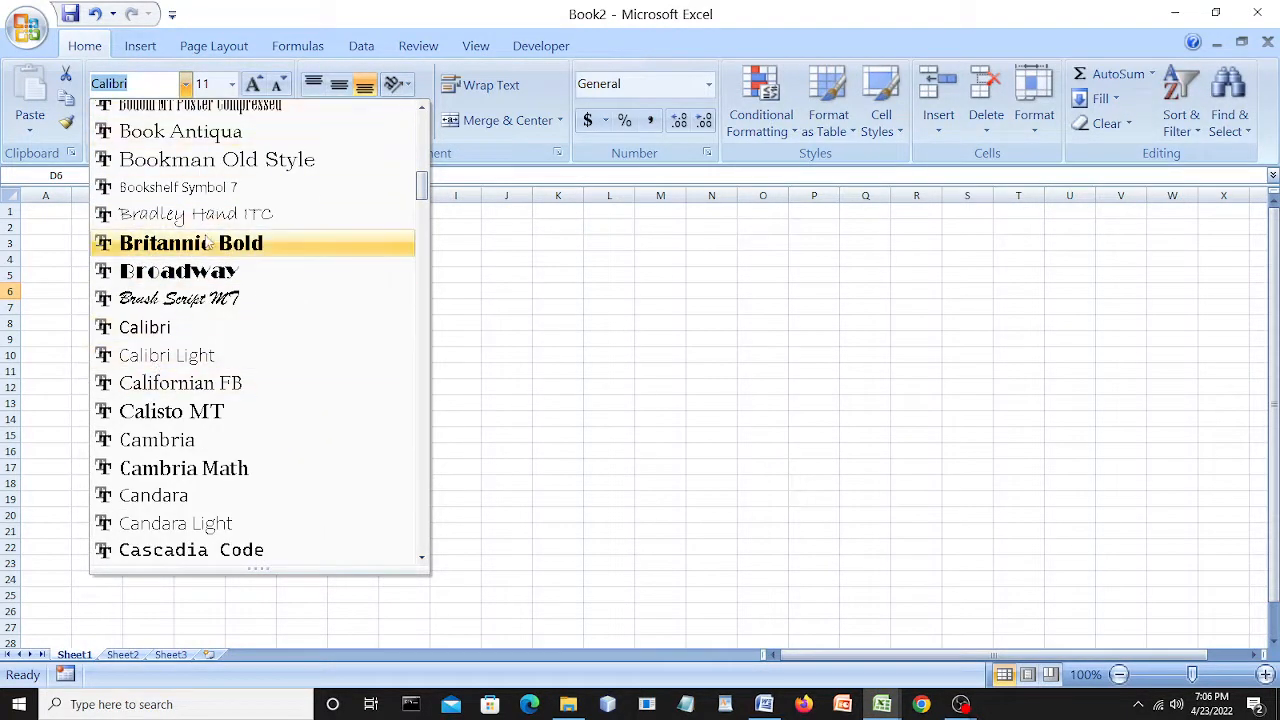
{"action": "scroll", "coordinate": [213, 292], "scroll_direction": "down", "scroll_amount": 2}
{"action": "scroll", "coordinate": [213, 292], "scroll_direction": "down", "scroll_amount": 10}
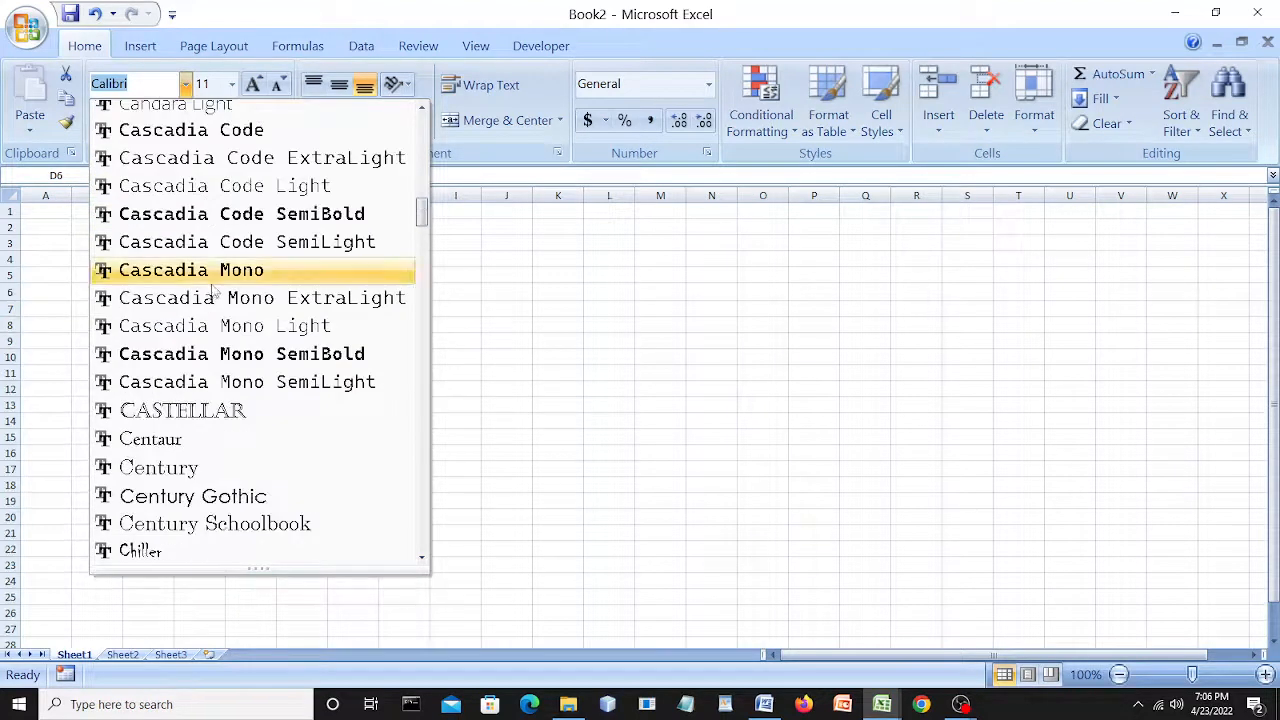
{"action": "scroll", "coordinate": [213, 292], "scroll_direction": "down", "scroll_amount": 10}
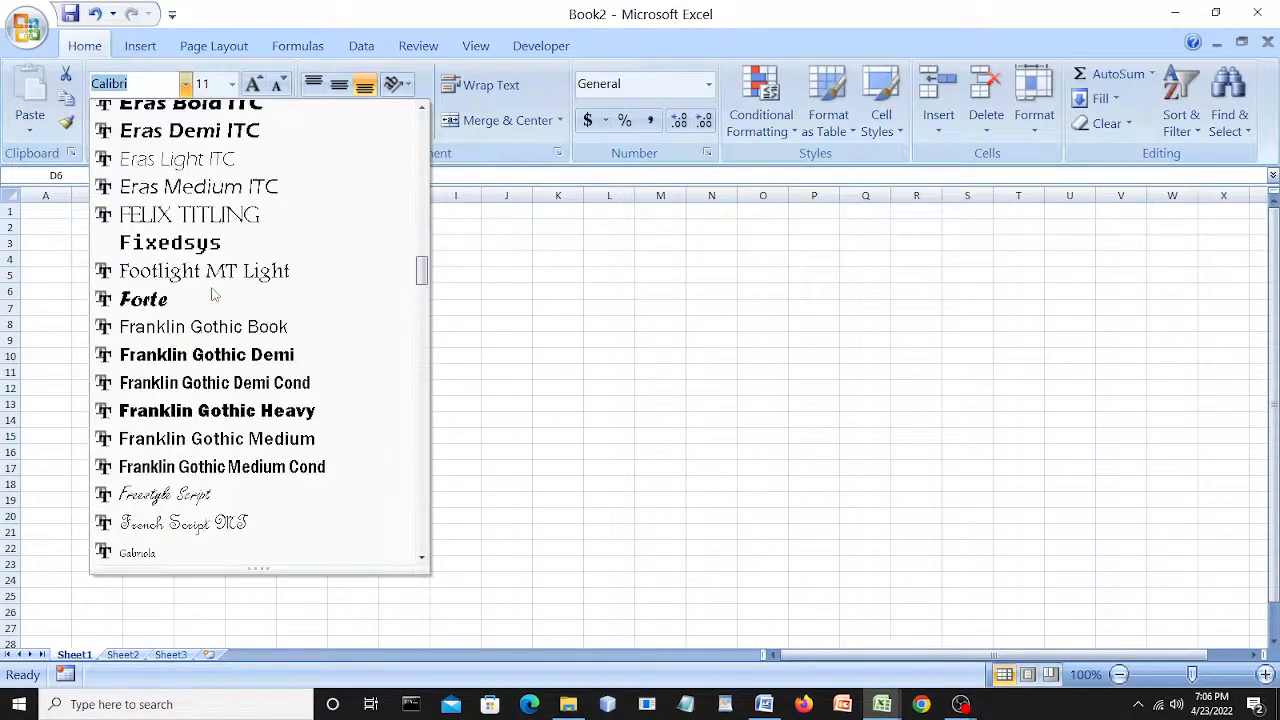
{"action": "scroll", "coordinate": [213, 298], "scroll_direction": "up", "scroll_amount": 9}
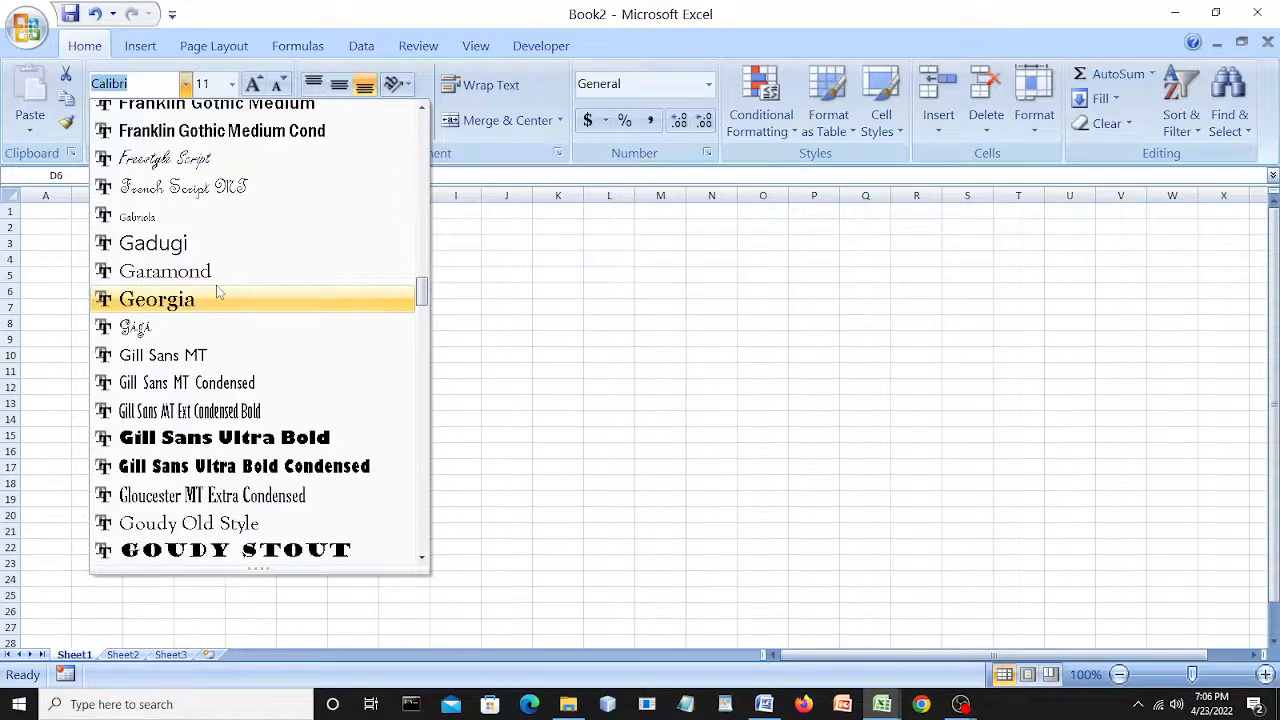
{"action": "type", "text": "Comic Sans MS"}
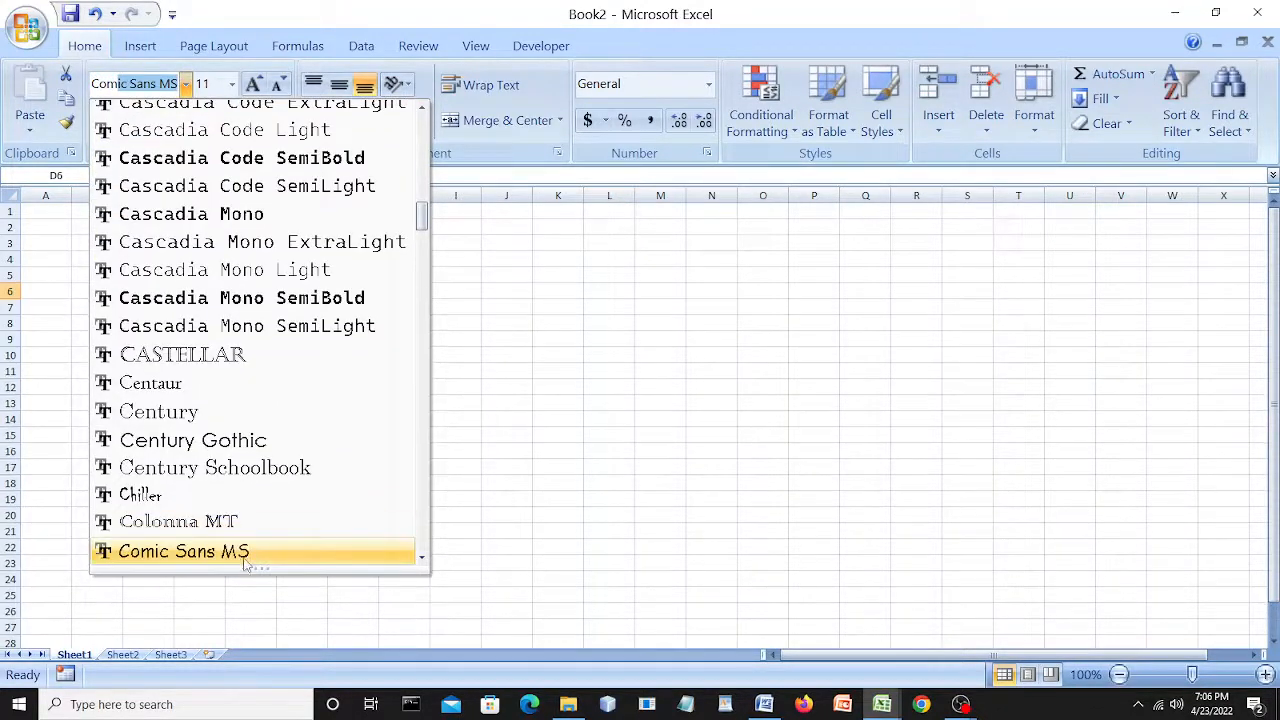
{"action": "left_click", "coordinate": [246, 553]}
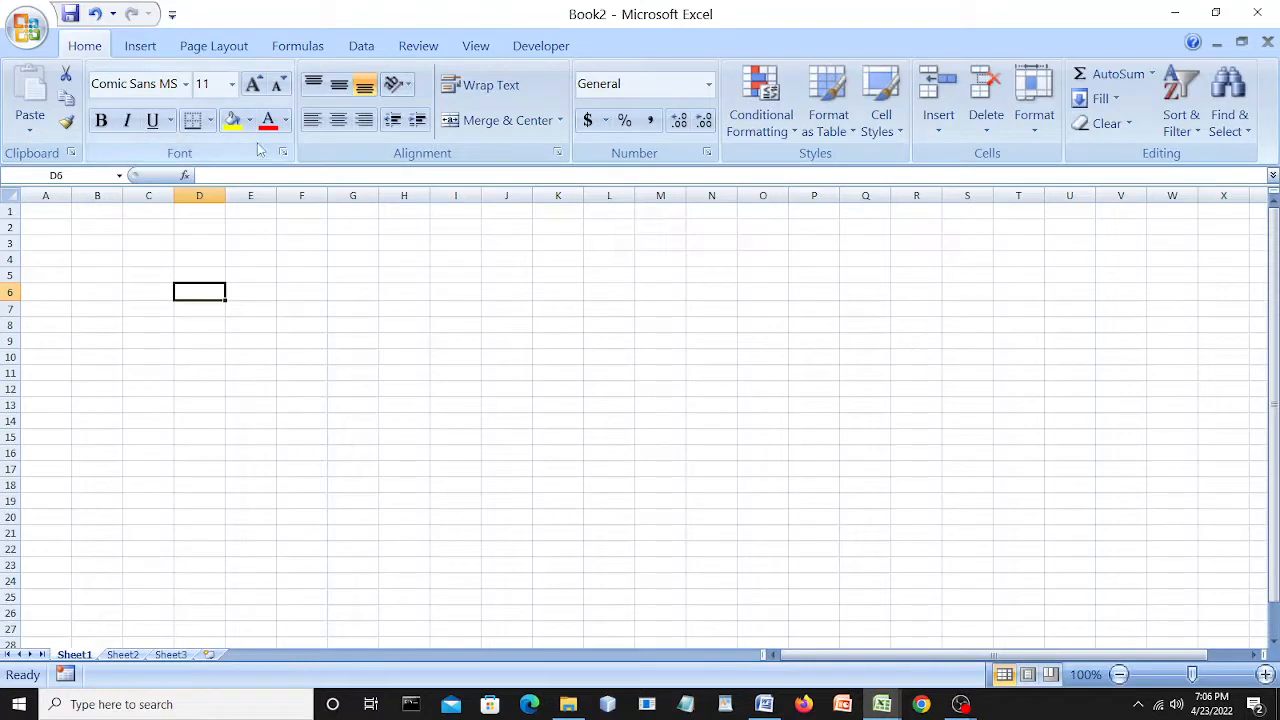
Make cell D6 bold and set its font size to 12.
{"action": "left_click", "coordinate": [101, 120]}
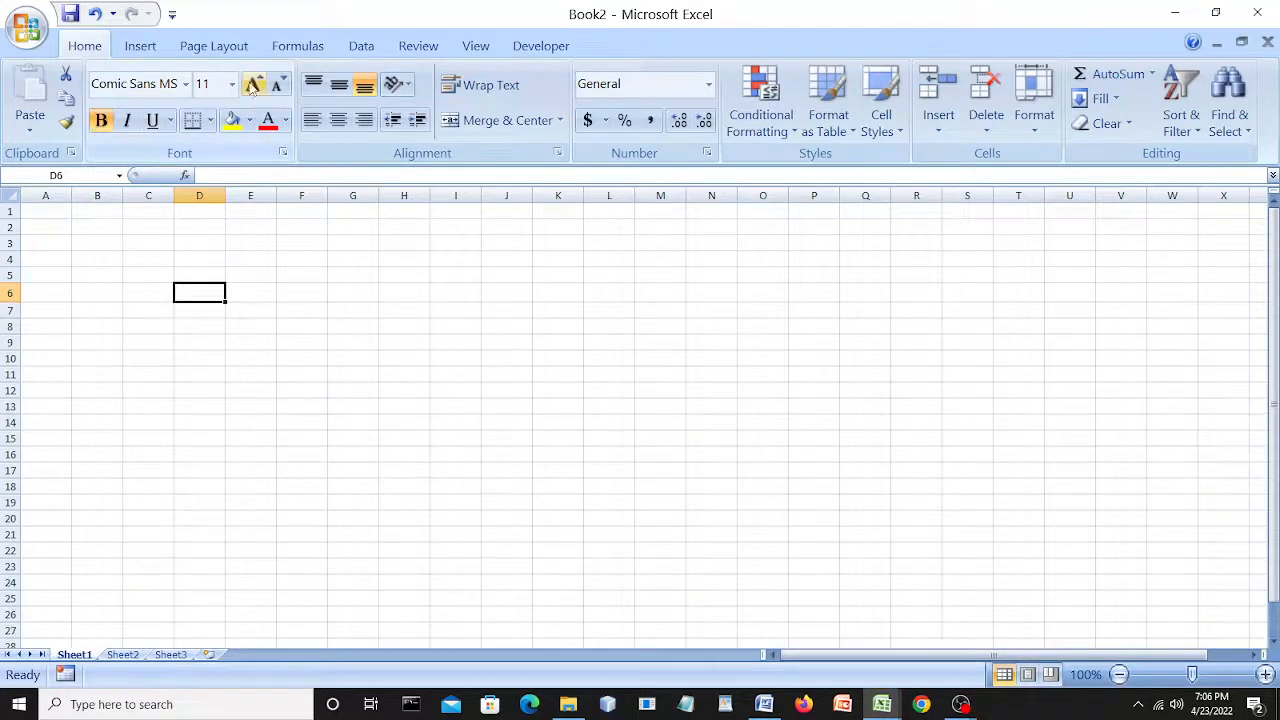
{"action": "left_click", "coordinate": [231, 88]}
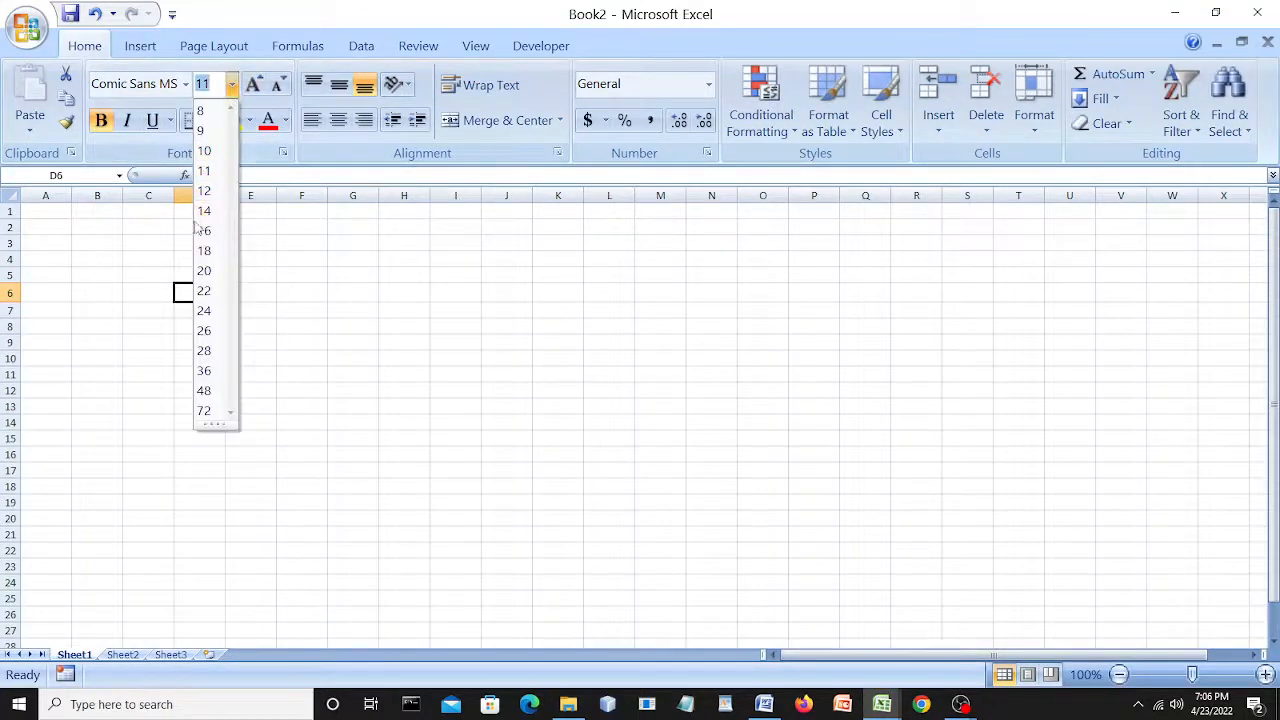
{"action": "left_click", "coordinate": [204, 188]}
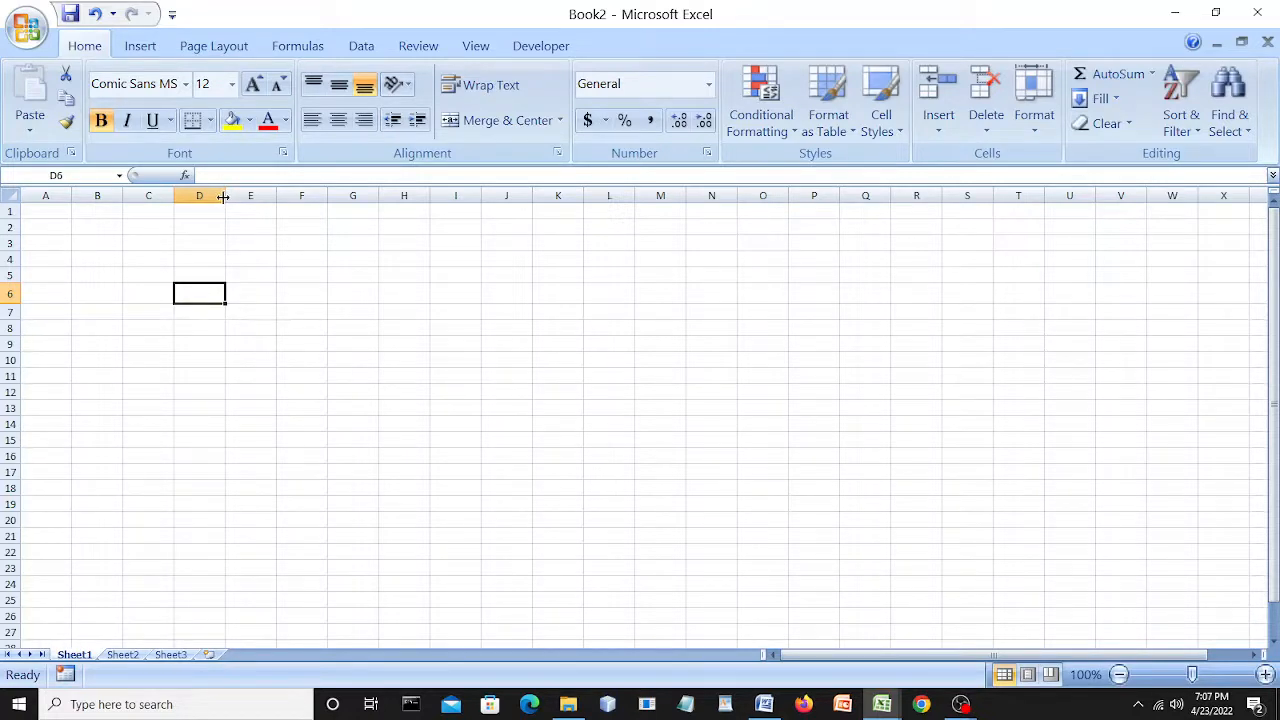
Widen column D freehand to nearly twice the width of its neighbouring columns.
{"action": "left_click_drag", "start_coordinate": [223, 197], "coordinate": [265, 197]}
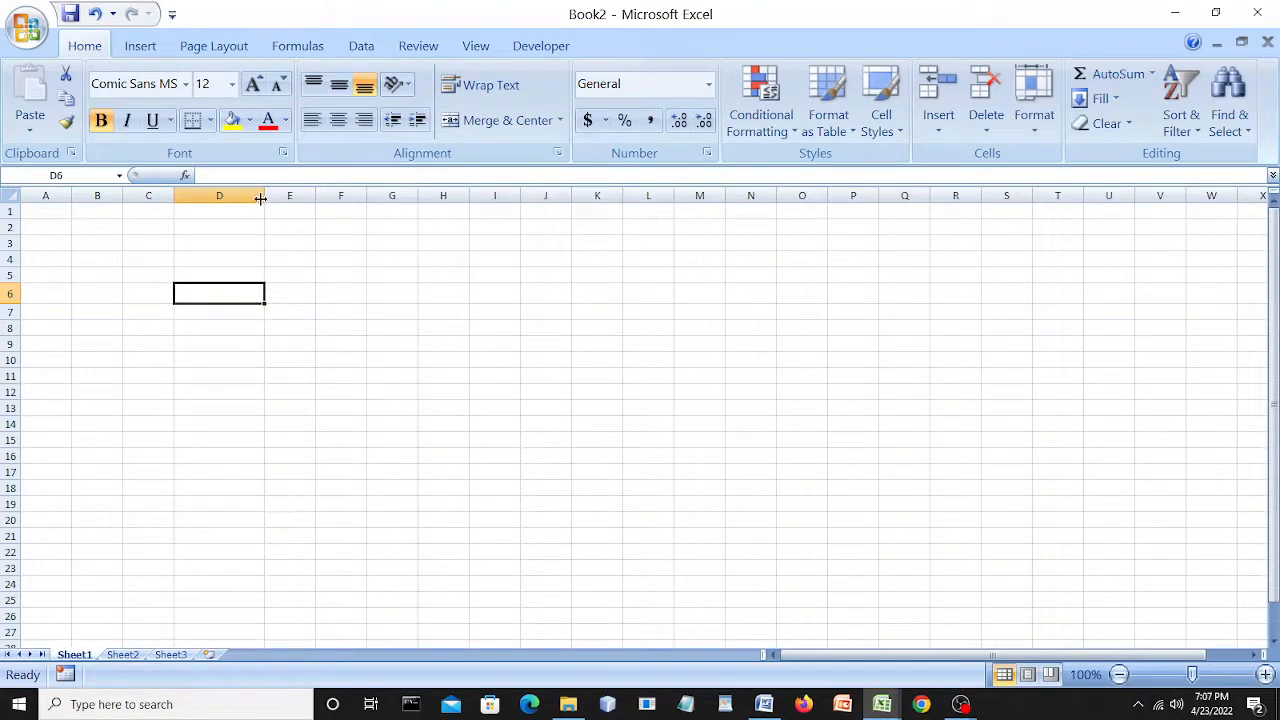
{"action": "mouse_move", "coordinate": [265, 197]}
{"action": "left_mouse_down"}
{"action": "mouse_move", "coordinate": [208, 197]}
{"action": "mouse_move", "coordinate": [317, 206]}
{"action": "mouse_move", "coordinate": [260, 211]}
{"action": "mouse_move", "coordinate": [311, 223]}
{"action": "mouse_move", "coordinate": [257, 217]}
{"action": "mouse_move", "coordinate": [268, 219]}
{"action": "left_mouse_up"}
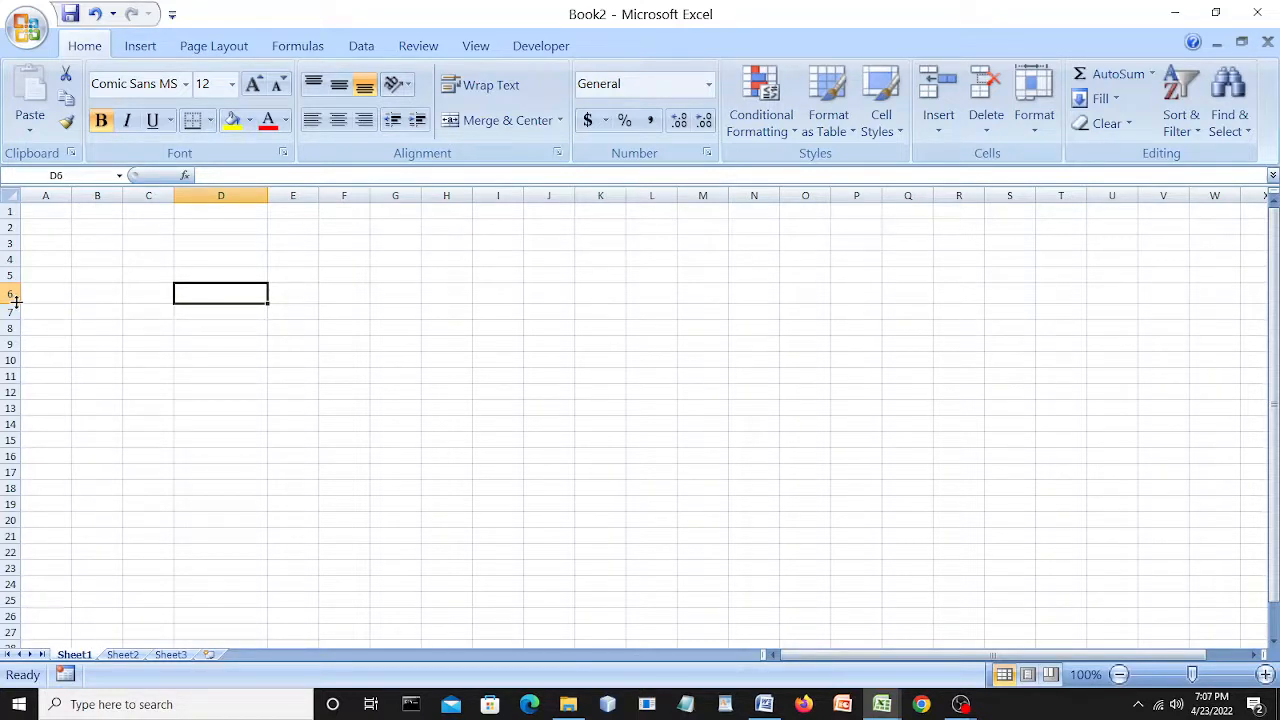
Resize row 6 freehand, first much taller and back down to a height of about 33.
{"action": "left_click_drag", "start_coordinate": [16, 301], "coordinate": [31, 374]}
{"action": "left_click", "coordinate": [29, 366]}
{"action": "left_click", "coordinate": [206, 337]}
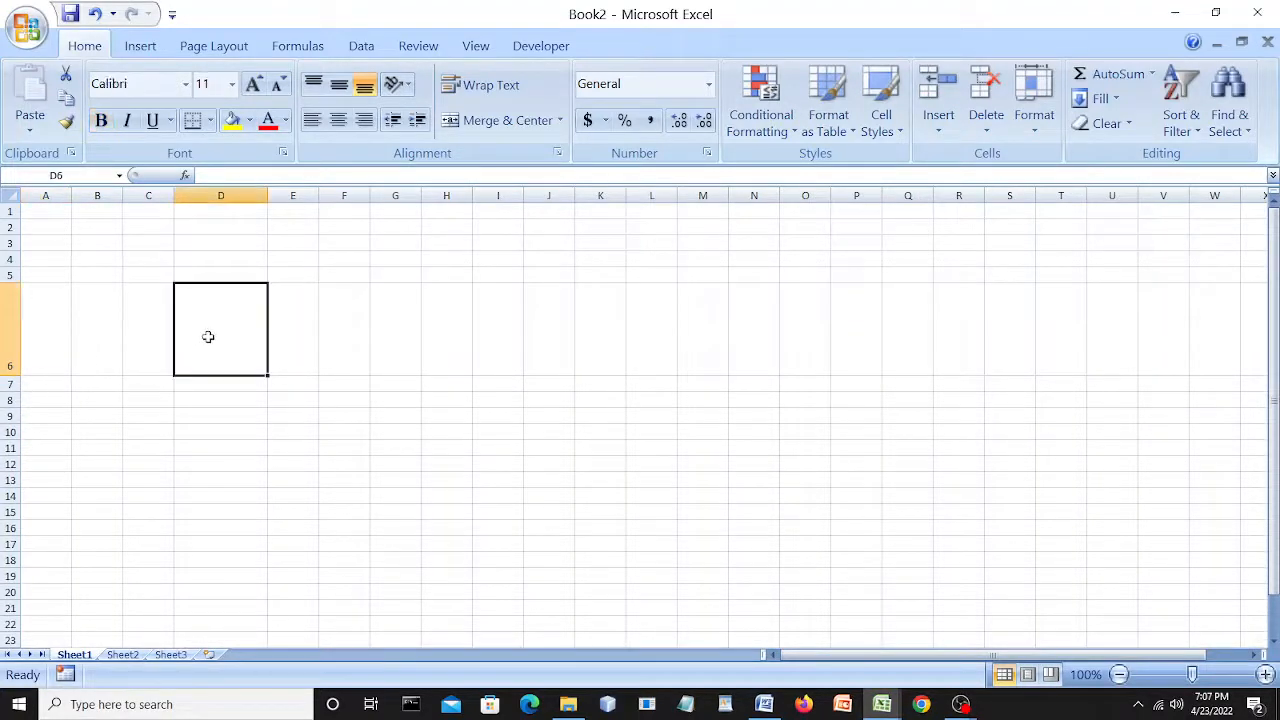
{"action": "left_click_drag", "start_coordinate": [12, 380], "coordinate": [18, 320]}
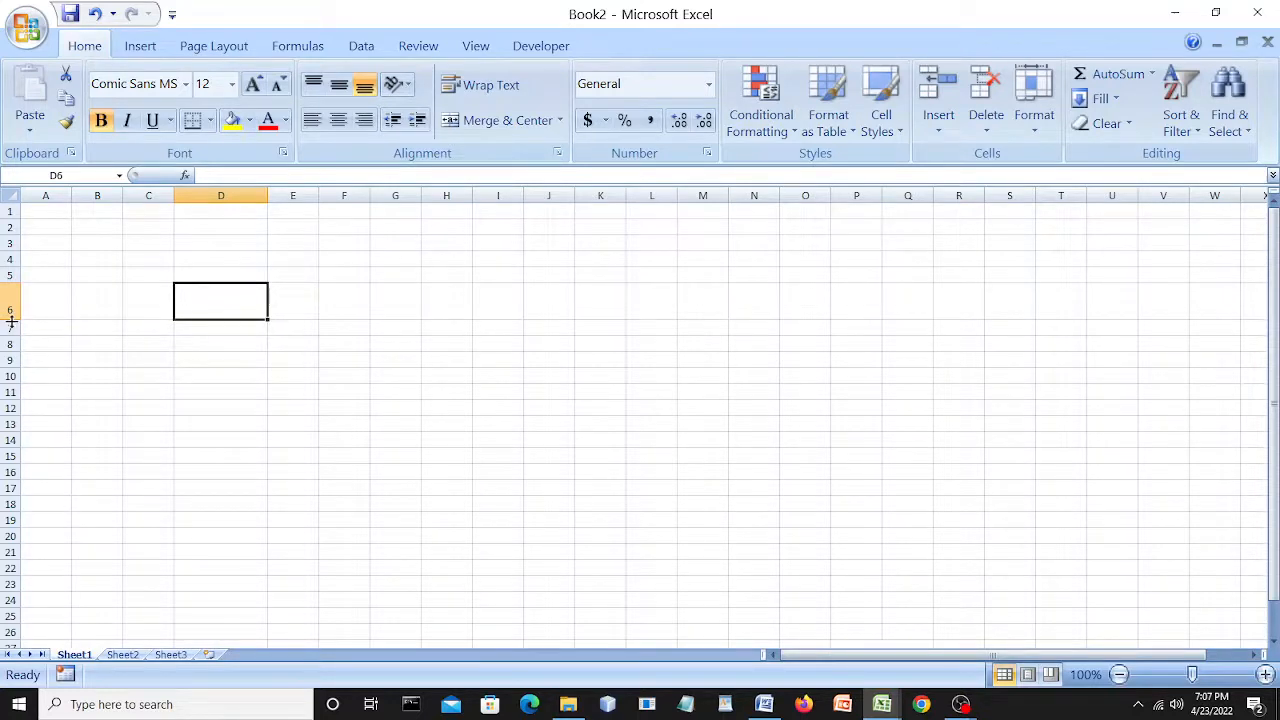
{"action": "mouse_move", "coordinate": [12, 319]}
{"action": "left_mouse_down"}
{"action": "mouse_move", "coordinate": [17, 300]}
{"action": "mouse_move", "coordinate": [17, 318]}
{"action": "left_mouse_up"}
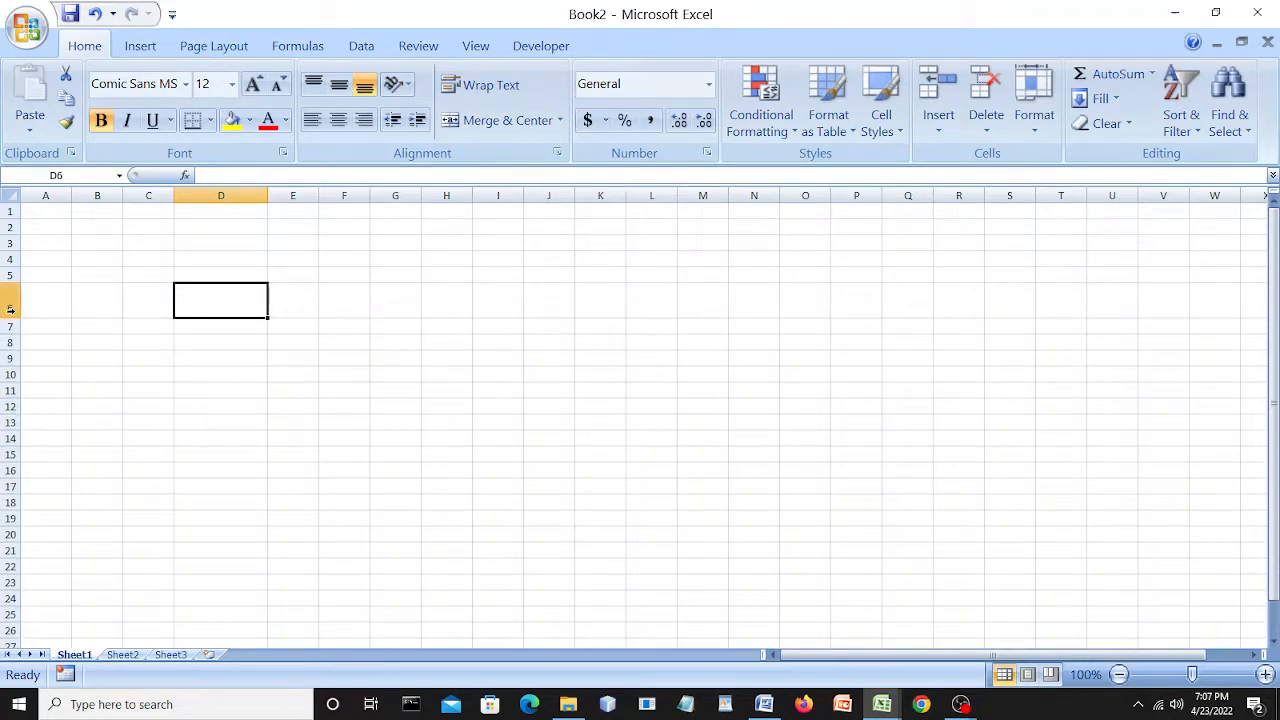
Set the height of row 6 to exactly 40 and deselect the row.
{"action": "left_click", "coordinate": [7, 303]}
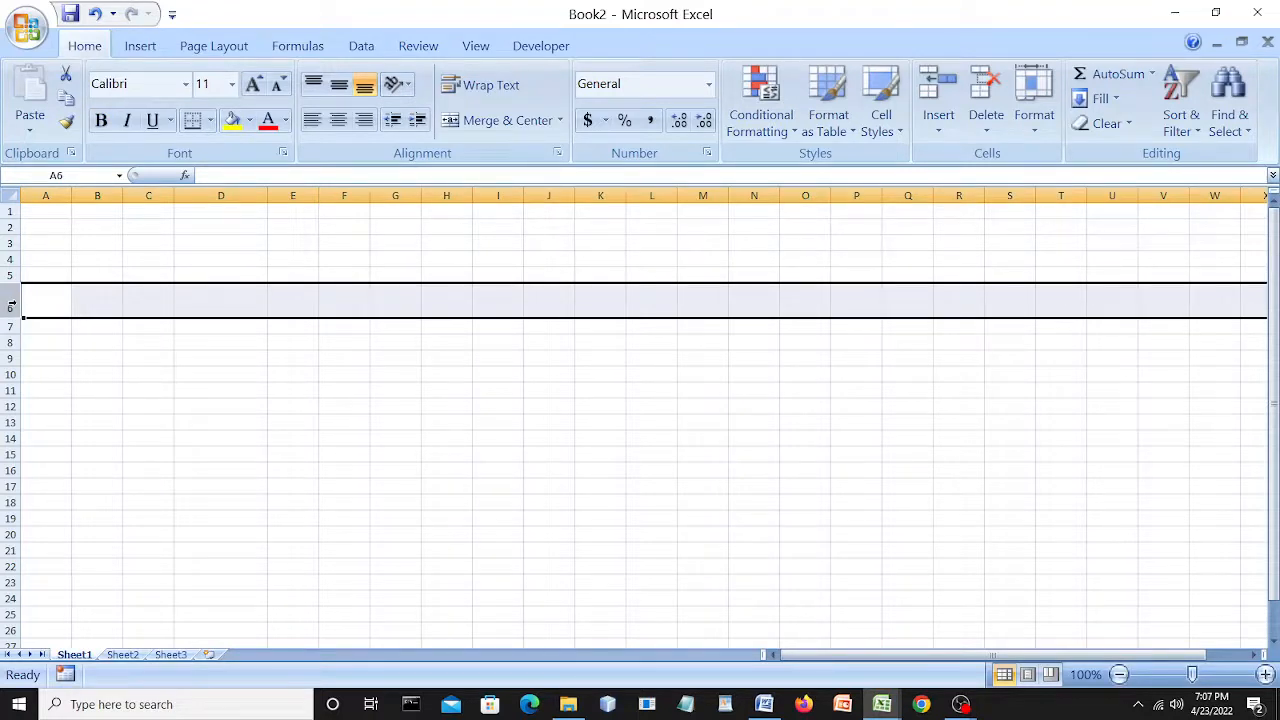
{"action": "right_click", "coordinate": [10, 302]}
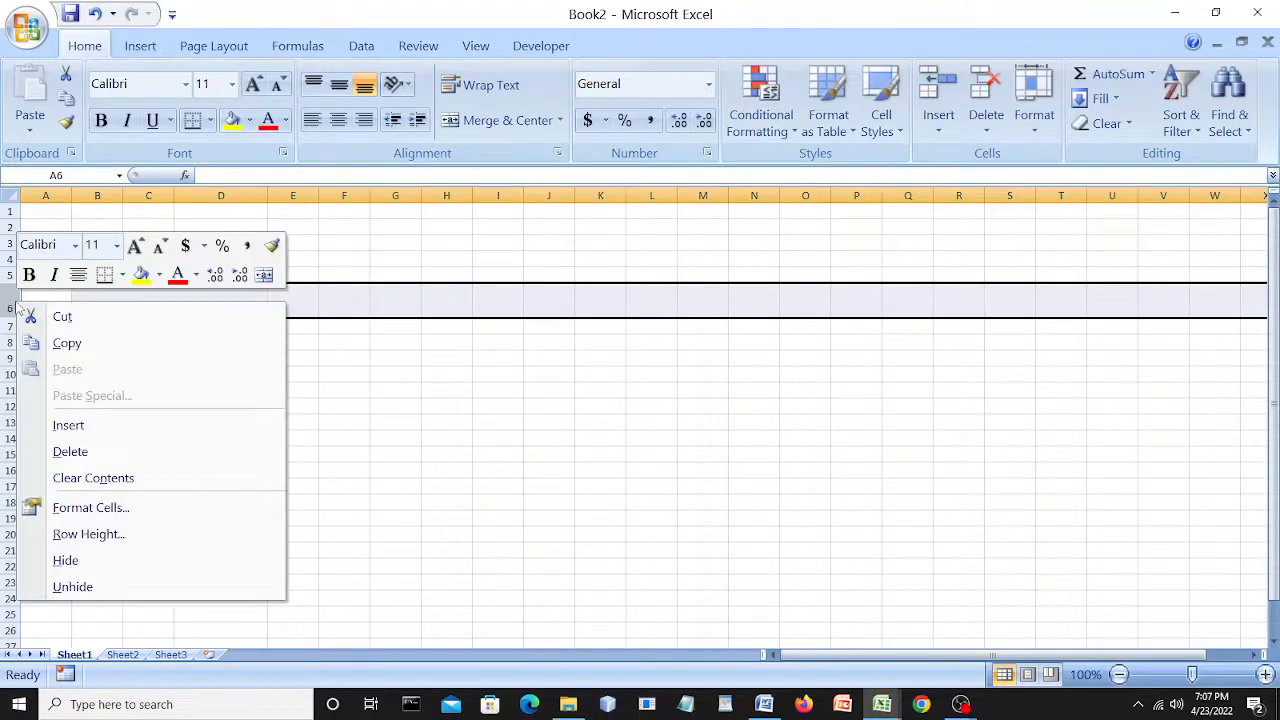
{"action": "left_click", "coordinate": [112, 535]}
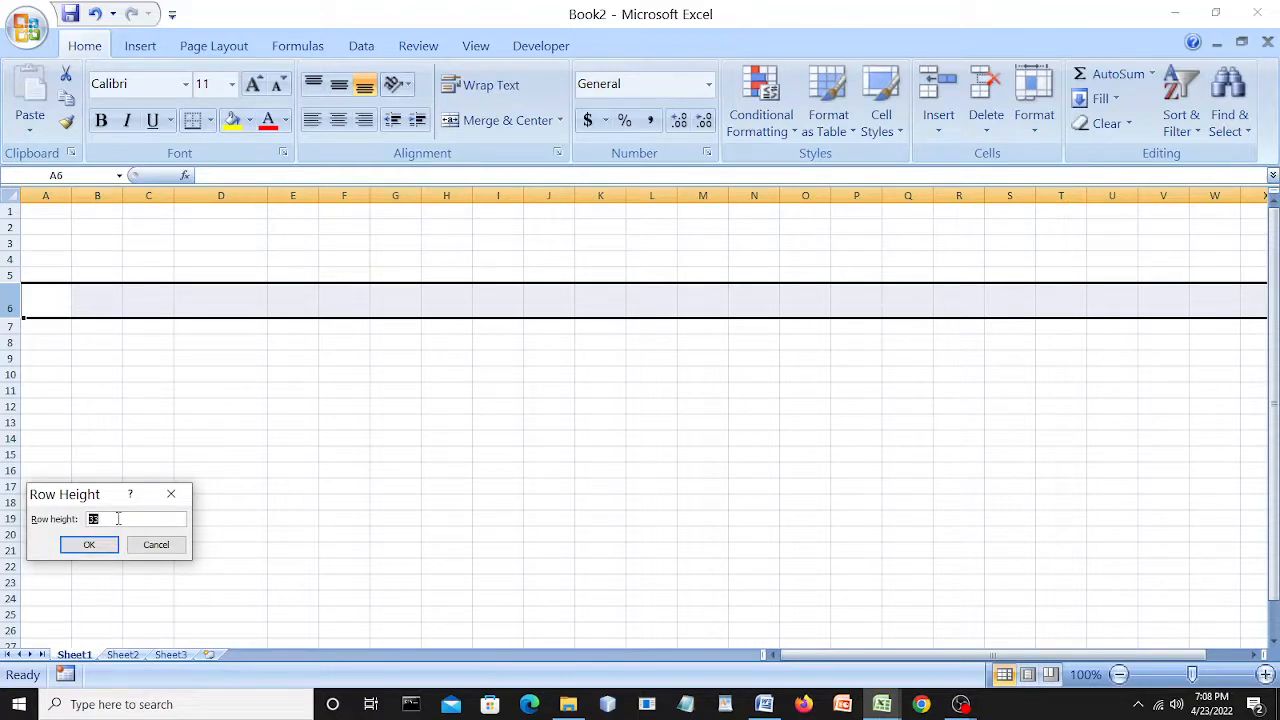
{"action": "type", "text": "40"}
{"action": "left_click", "coordinate": [89, 545]}
{"action": "left_click", "coordinate": [416, 464]}
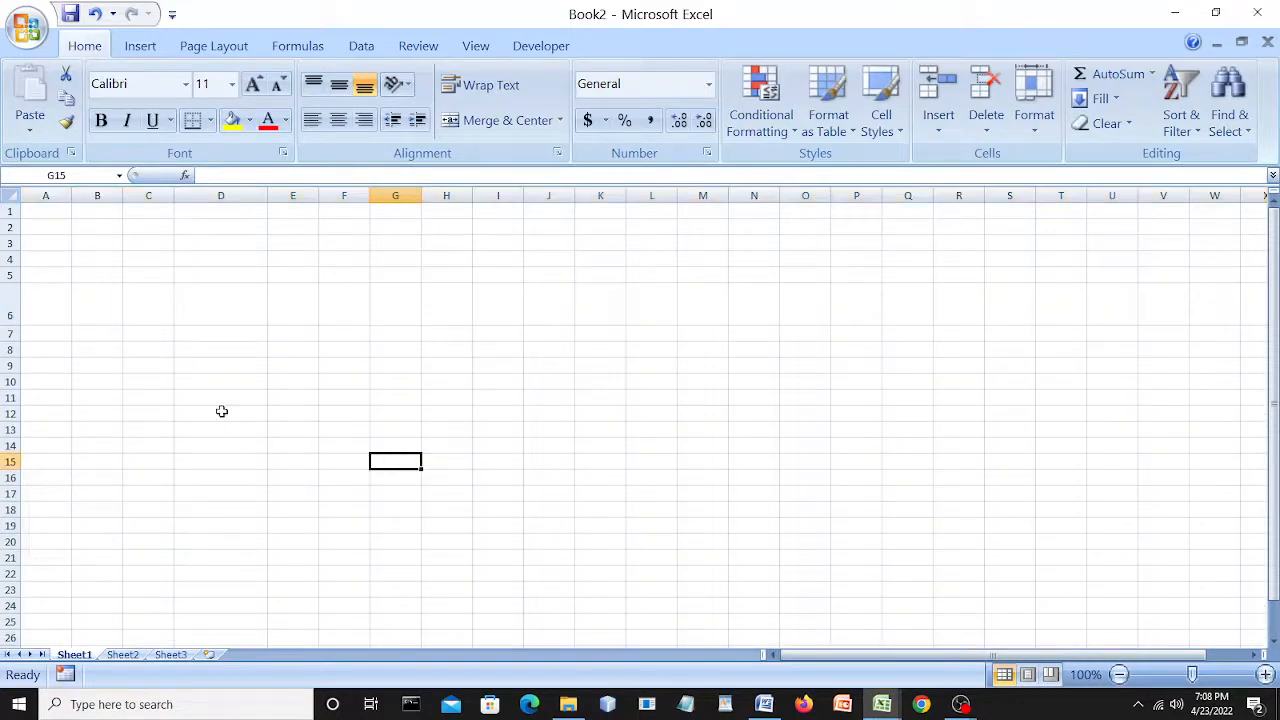
{"action": "left_click", "coordinate": [218, 311]}
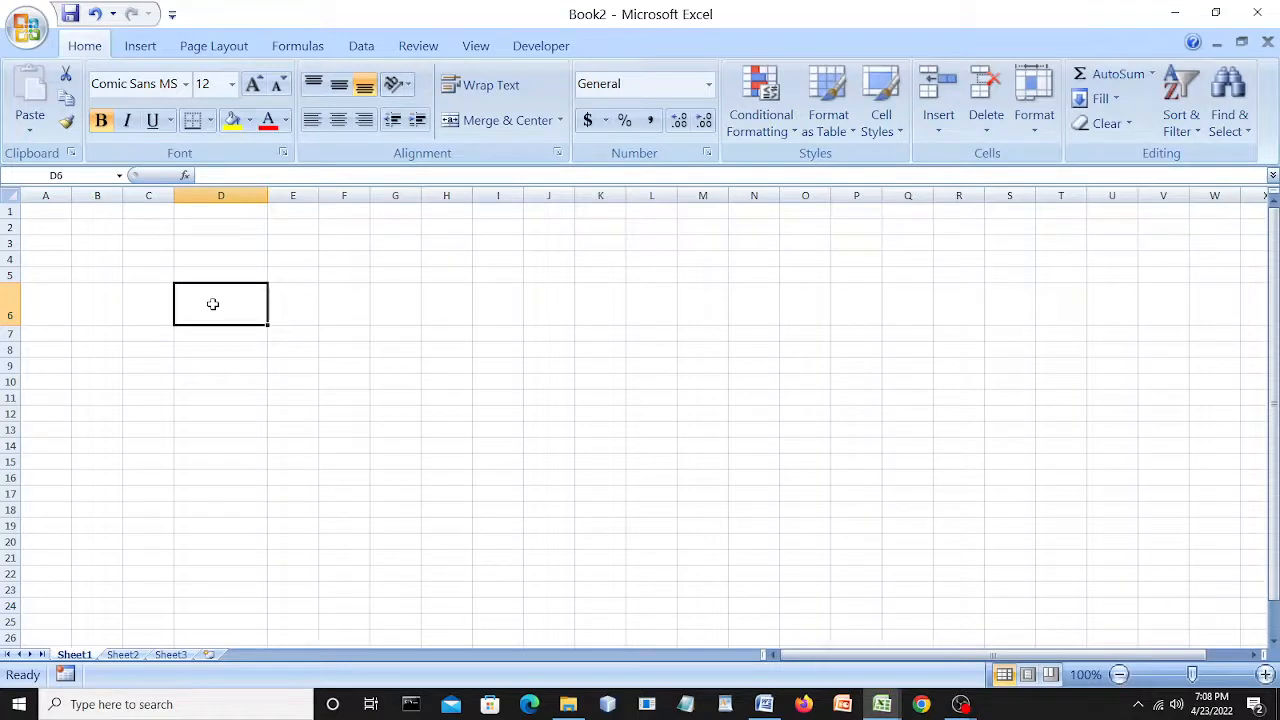
{"action": "type", "text": "123"}
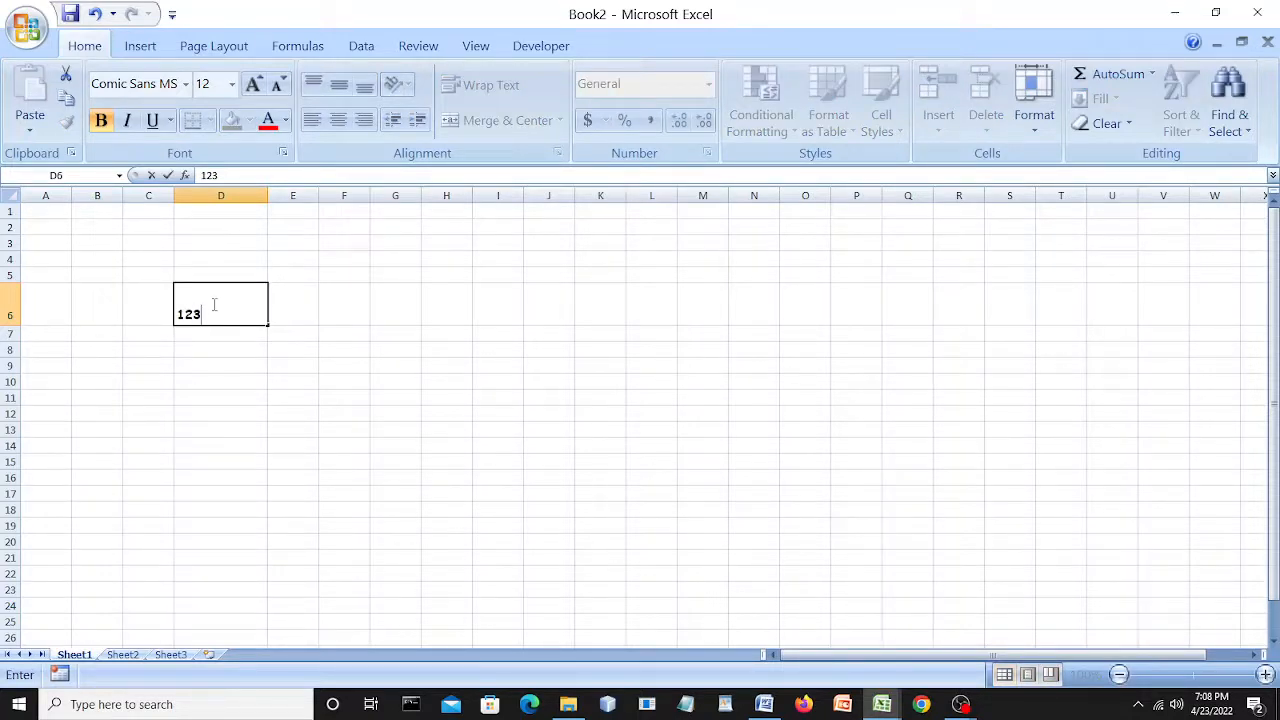
{"action": "key", "text": "BackSpace"}
{"action": "key", "text": "BackSpace"}
{"action": "key", "text": "BackSpace"}
Enter a person's first name in lowercase in cell D6 and set its font size to 18.
{"action": "type", "text": "meena"}
{"action": "left_click", "coordinate": [321, 377]}
{"action": "left_click", "coordinate": [200, 309]}
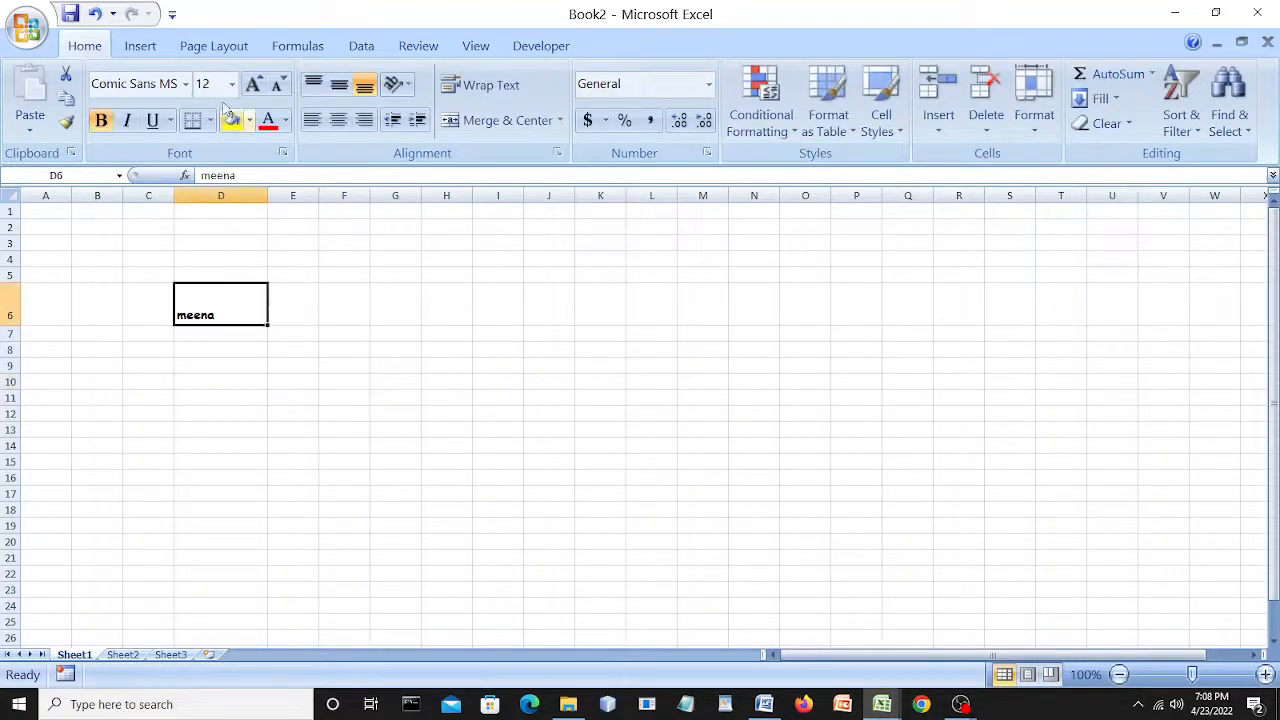
{"action": "left_click", "coordinate": [231, 84]}
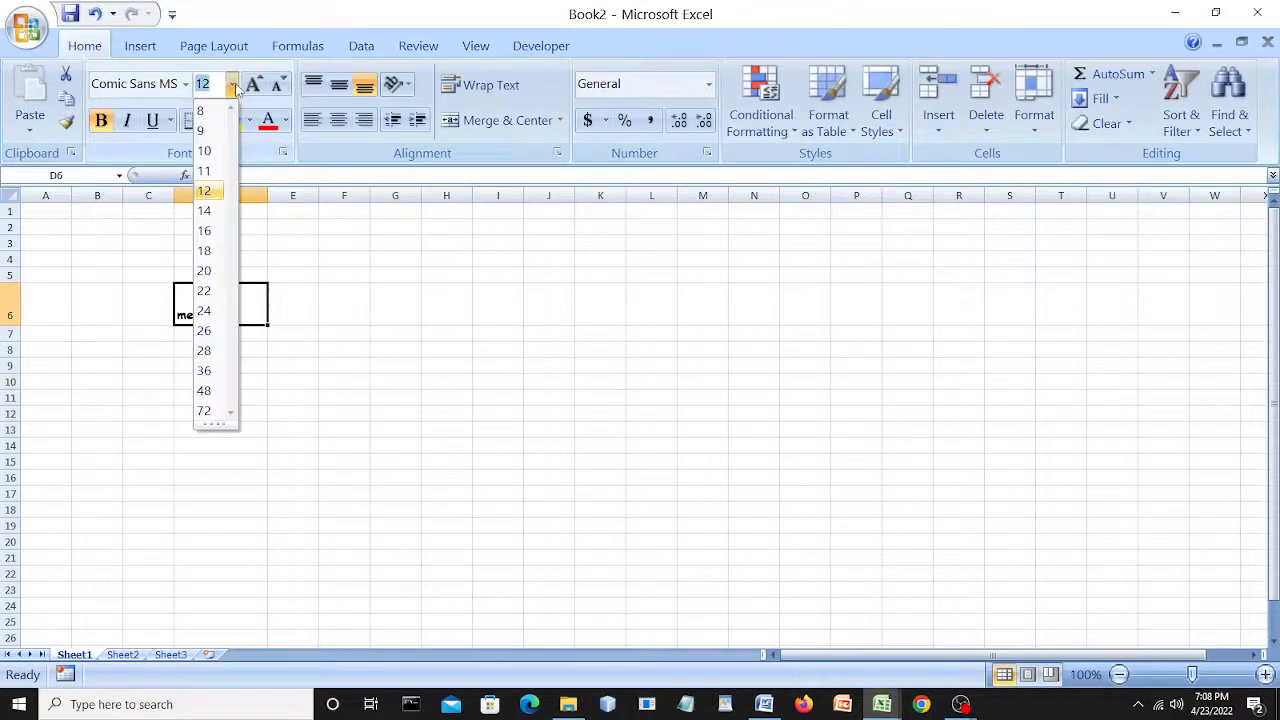
{"action": "left_click", "coordinate": [206, 249]}
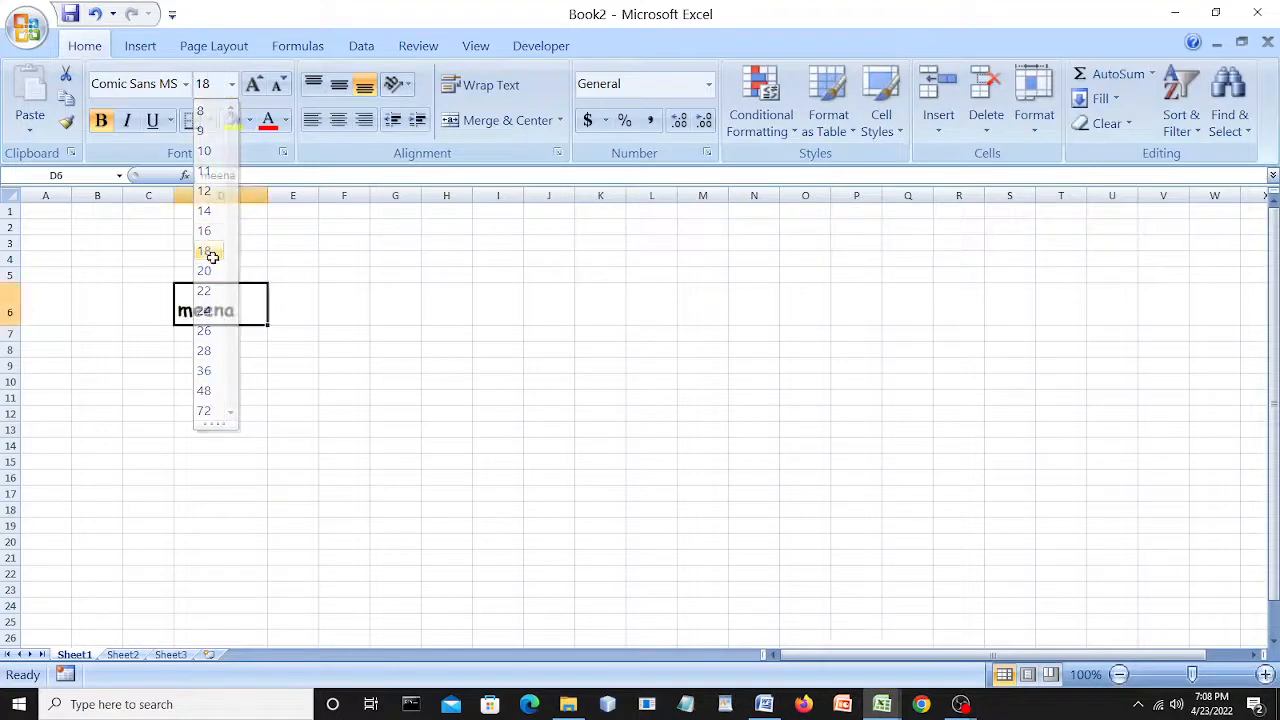
{"action": "left_click", "coordinate": [300, 314]}
{"action": "left_click", "coordinate": [200, 313]}
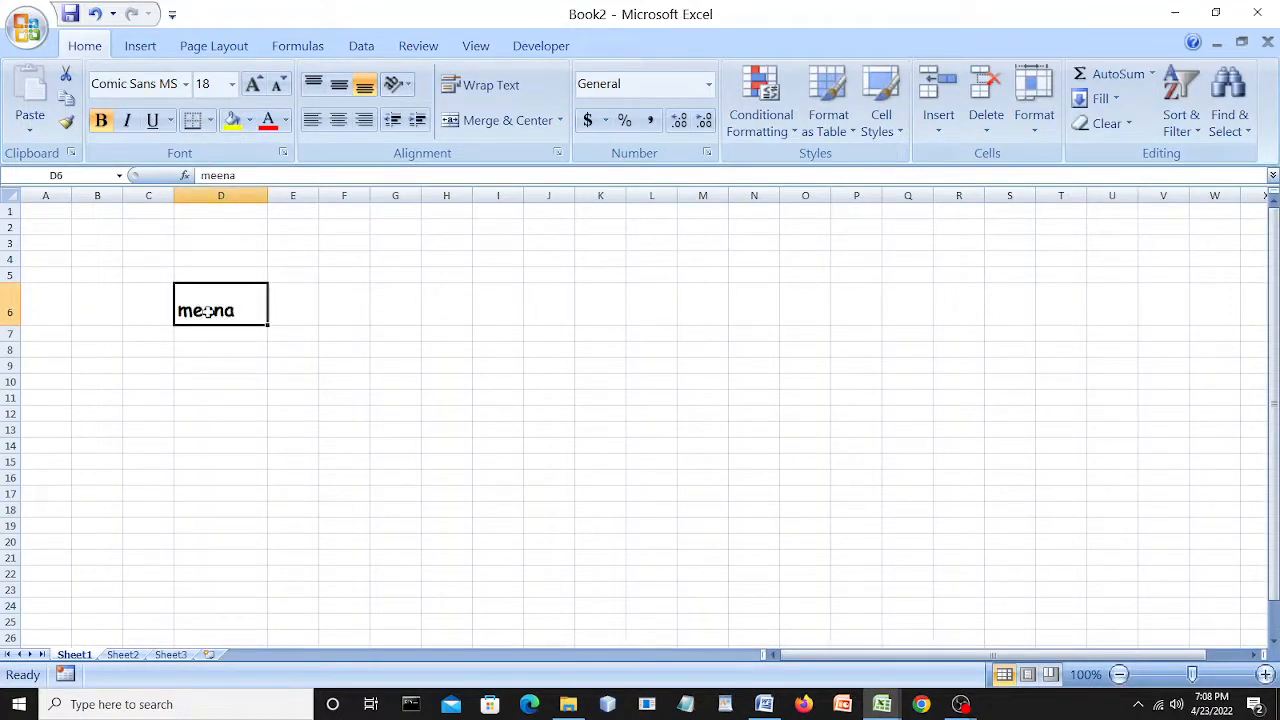
Clear cell D6, re-enter the person's first name in lowercase, and practise moving to the neighbouring cells.
{"action": "key", "text": "Delete"}
{"action": "type", "text": "meena"}
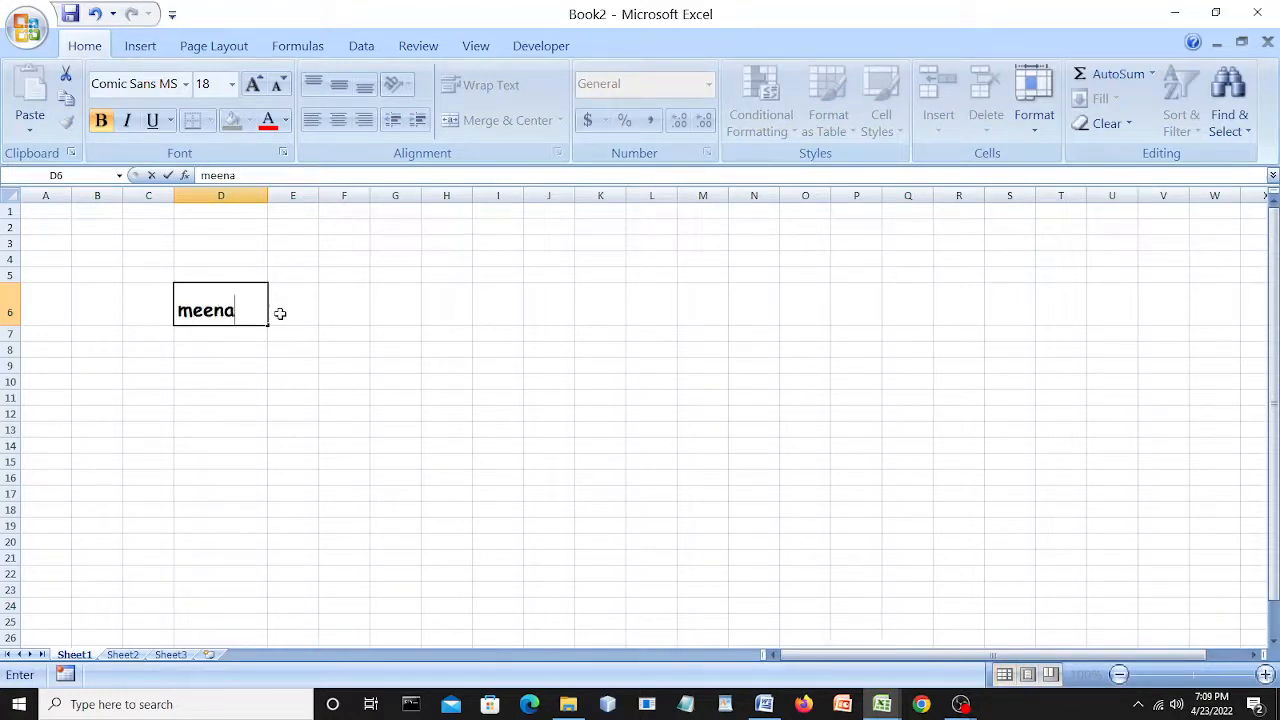
{"action": "key", "text": "Return"}
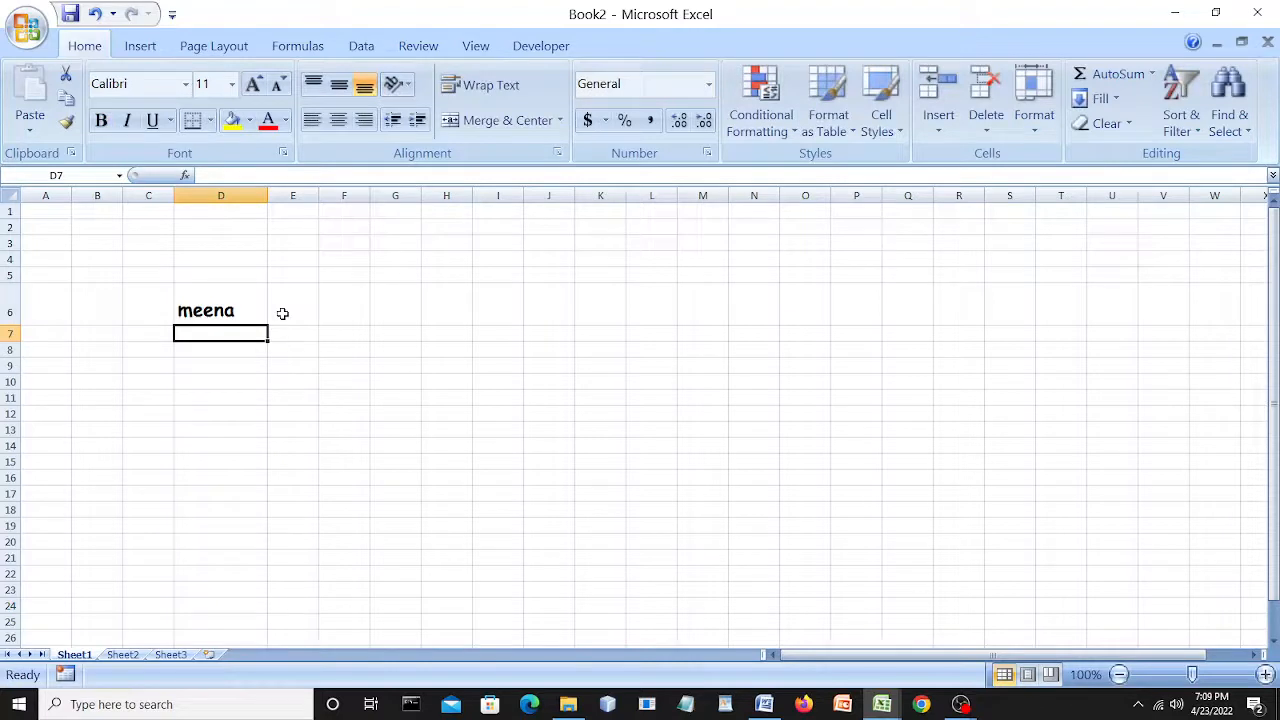
{"action": "key", "text": "Right"}
{"action": "left_click", "coordinate": [304, 313]}
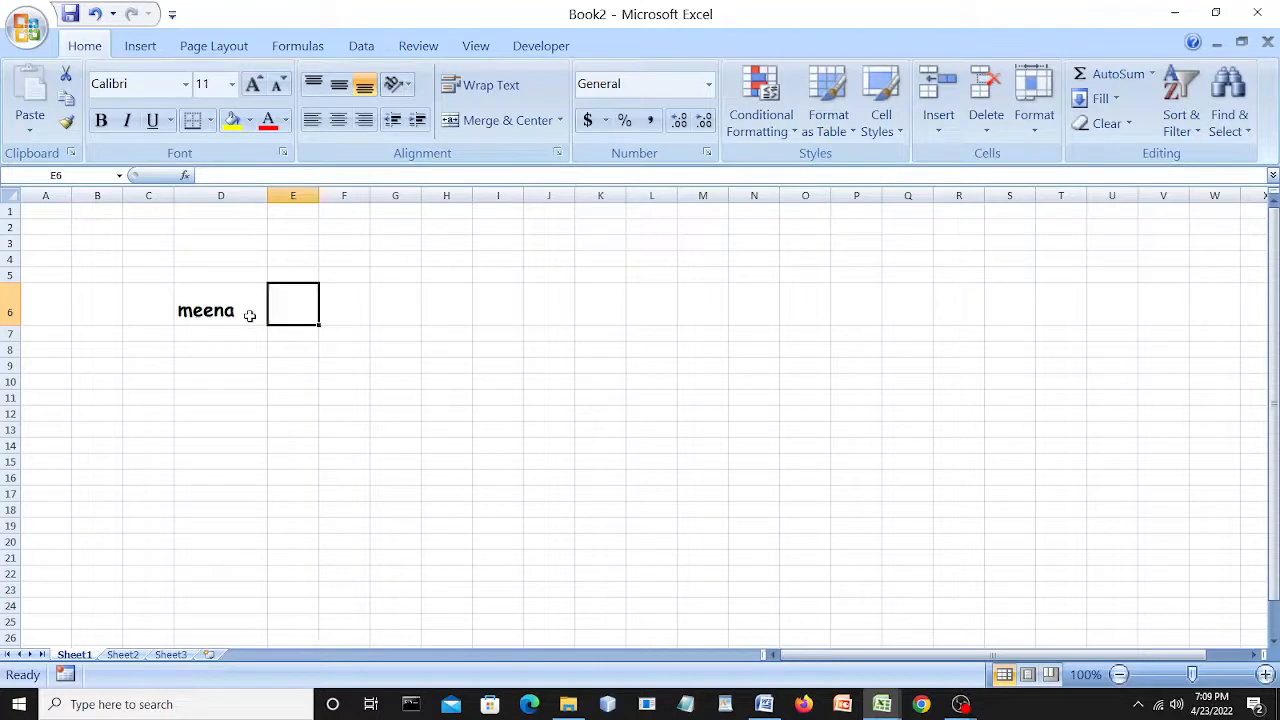
{"action": "key", "text": "Return"}
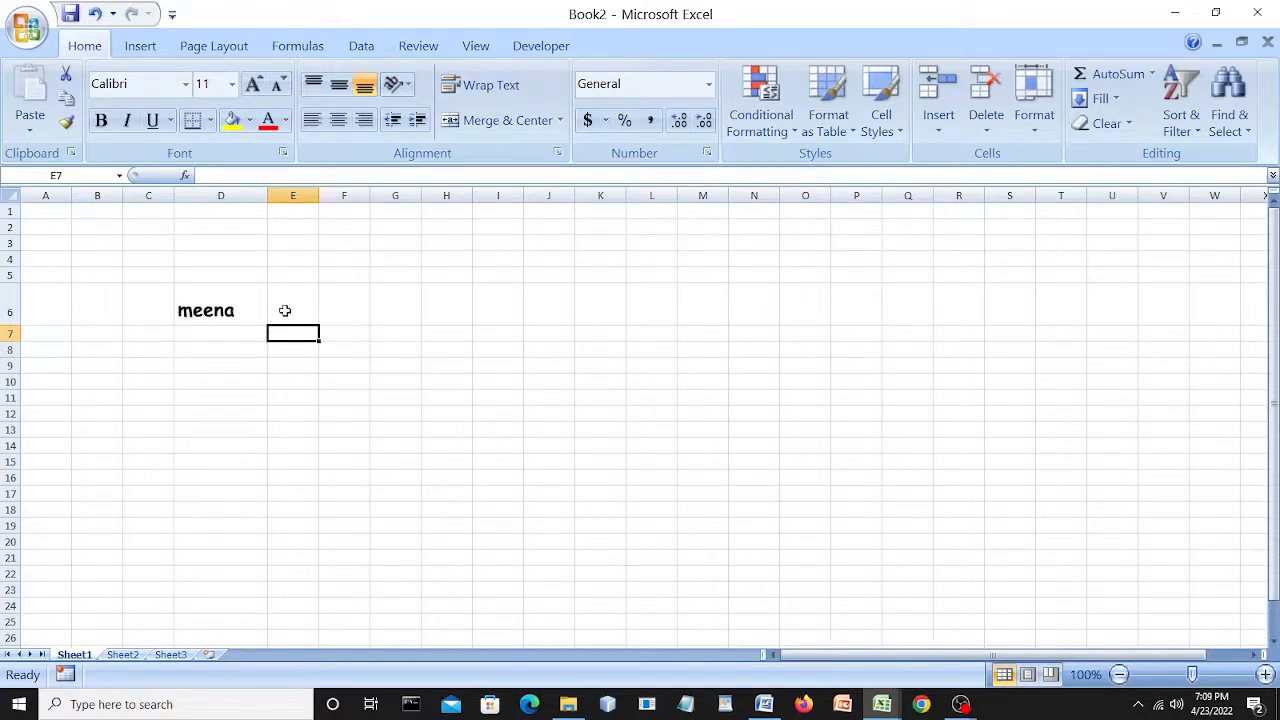
Enter the number 12 in cell E6 and reselect that cell.
{"action": "left_click", "coordinate": [286, 310]}
{"action": "type", "text": "12"}
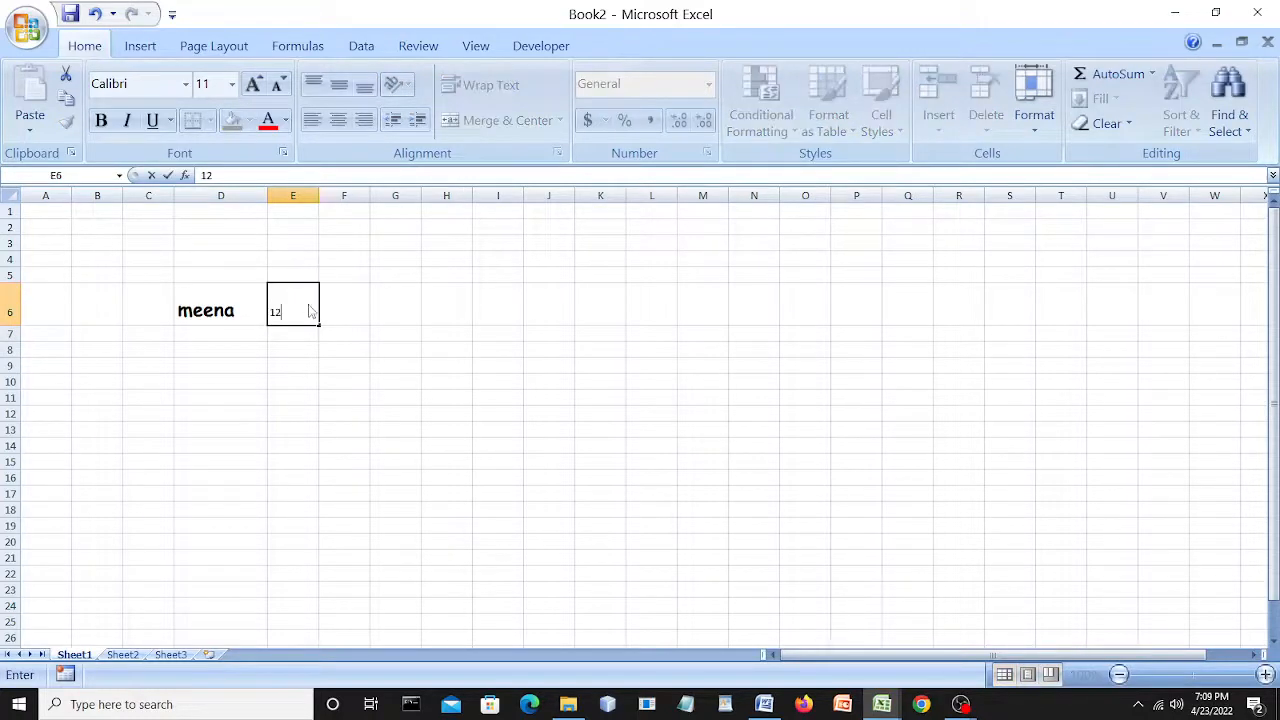
{"action": "left_click", "coordinate": [363, 317]}
{"action": "left_click", "coordinate": [303, 306]}
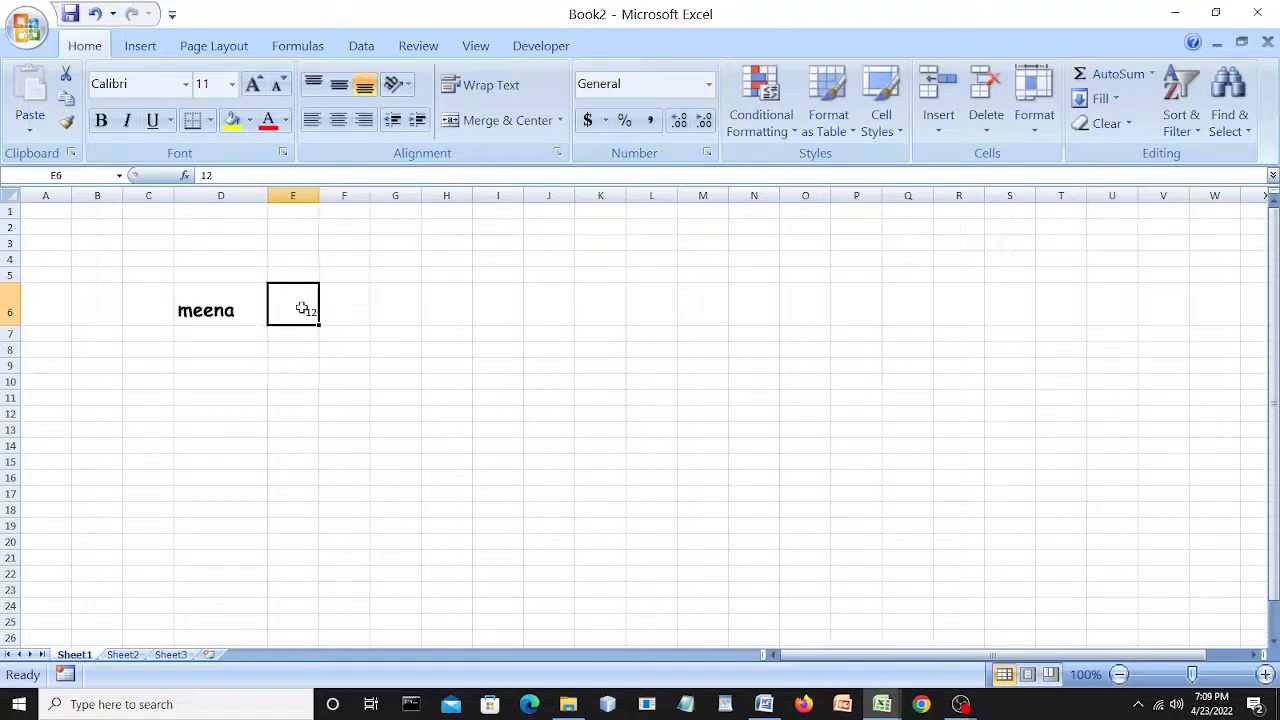
Try to apply Comic Sans MS at size 14 to the number in E6 while the cell is still being edited.
{"action": "type", "text": "12"}
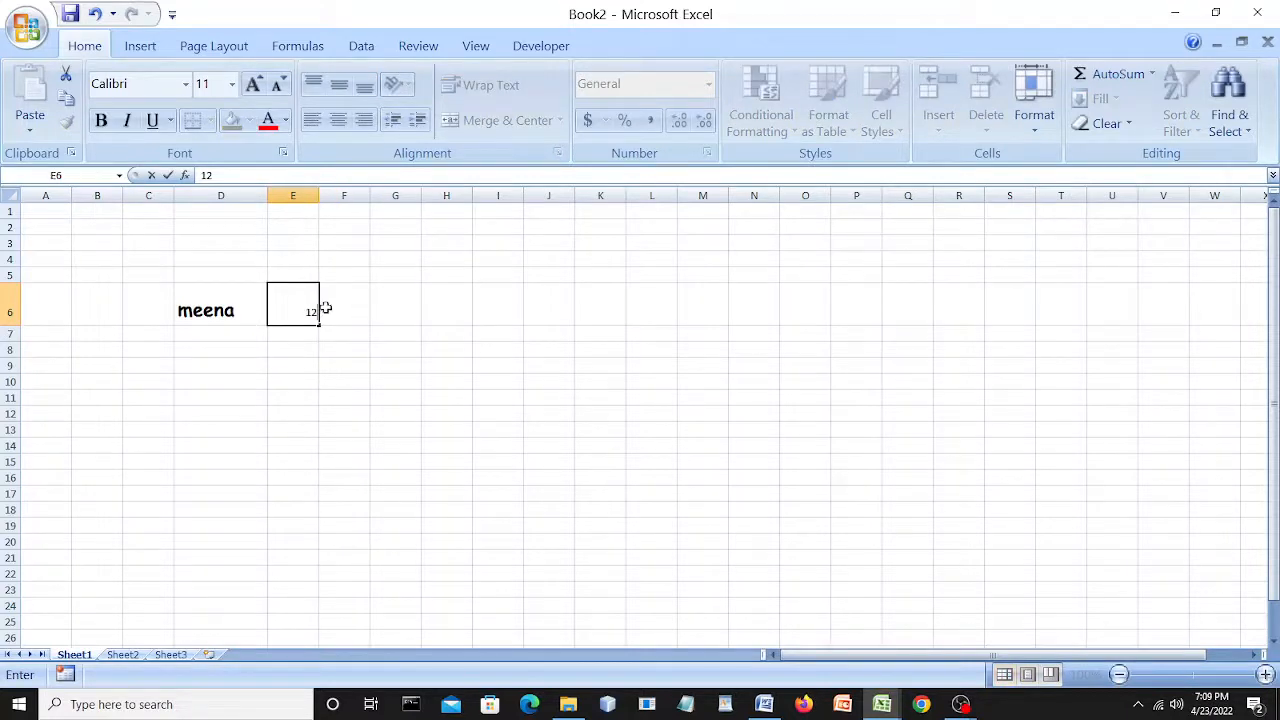
{"action": "left_click", "coordinate": [185, 85]}
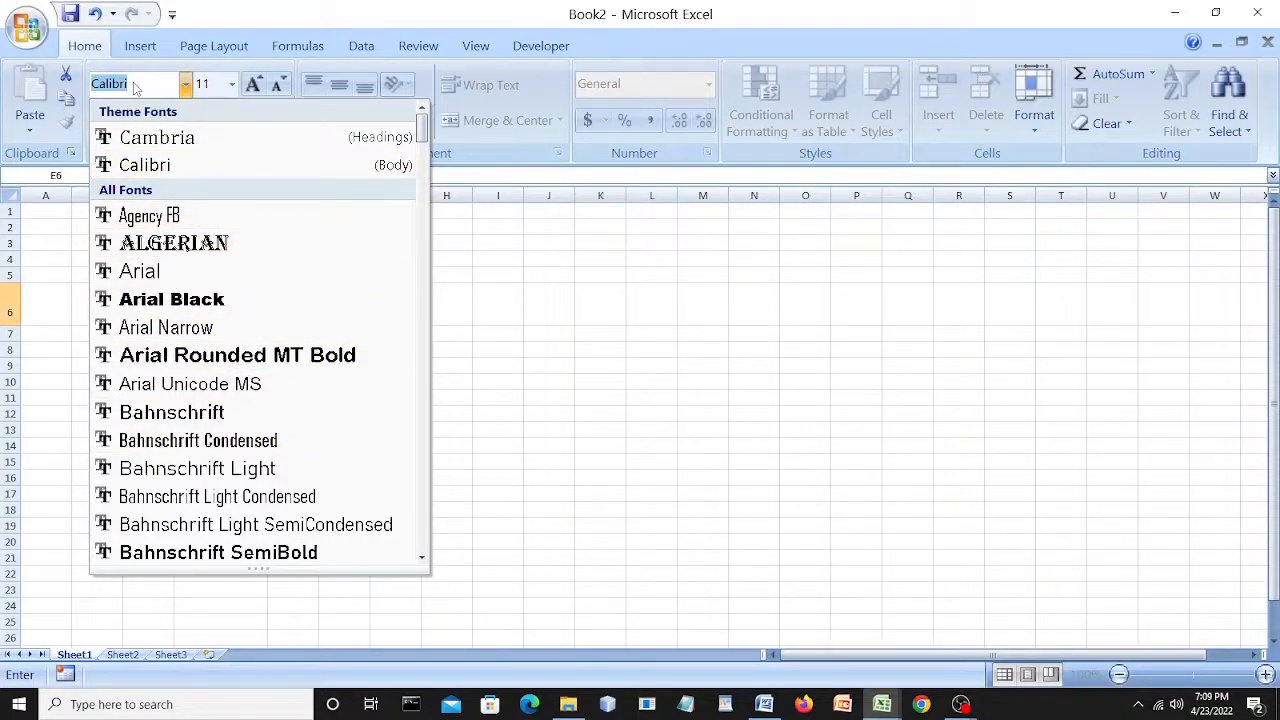
{"action": "type", "text": "co"}
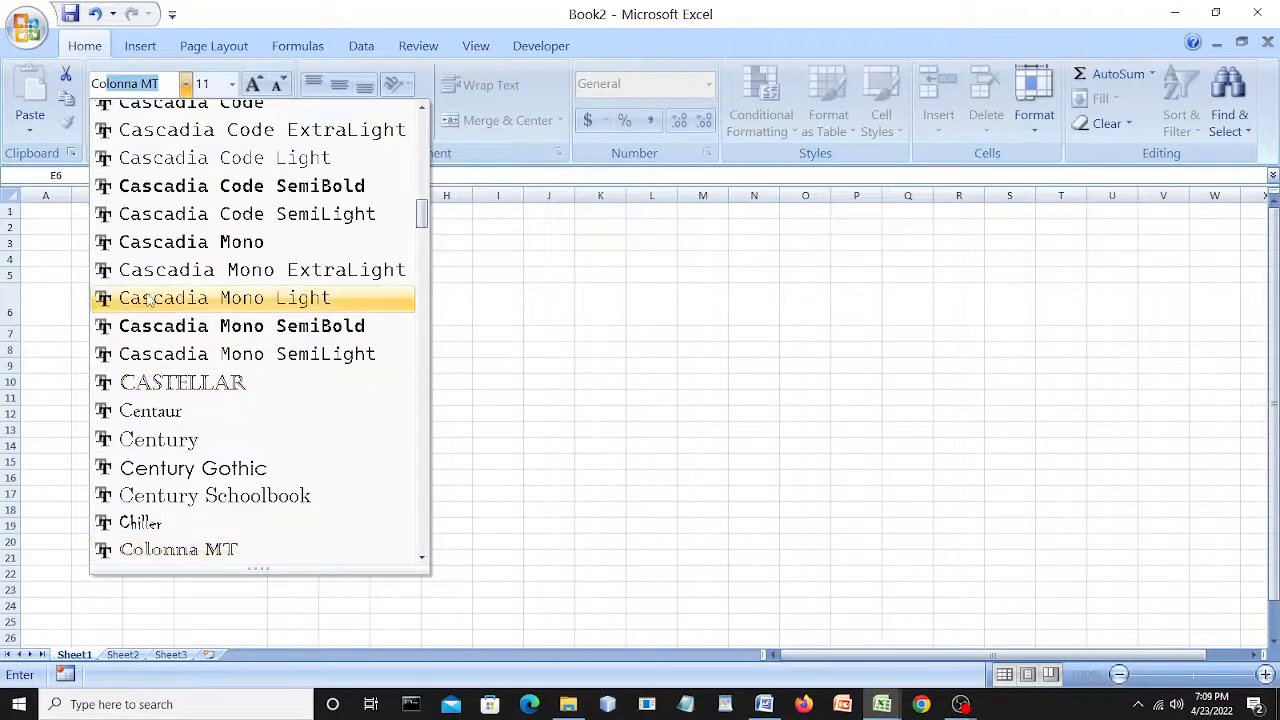
{"action": "type", "text": "mic Sans"}
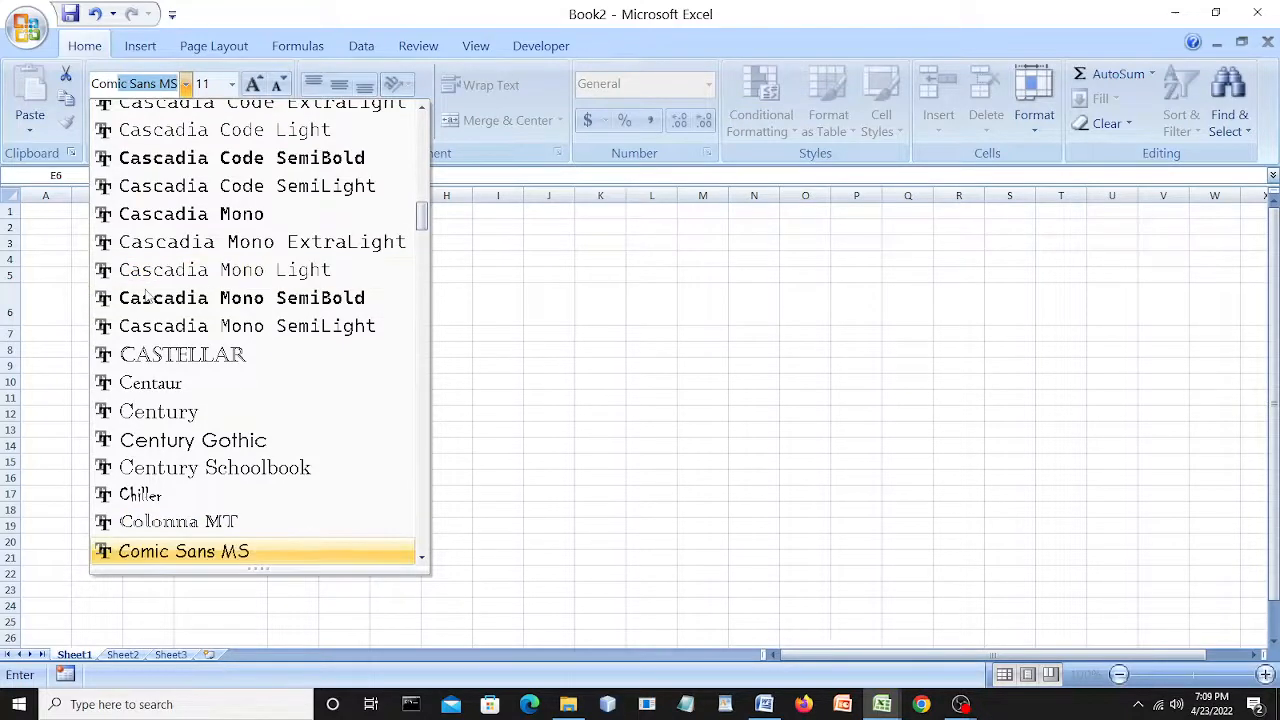
{"action": "left_click", "coordinate": [183, 551]}
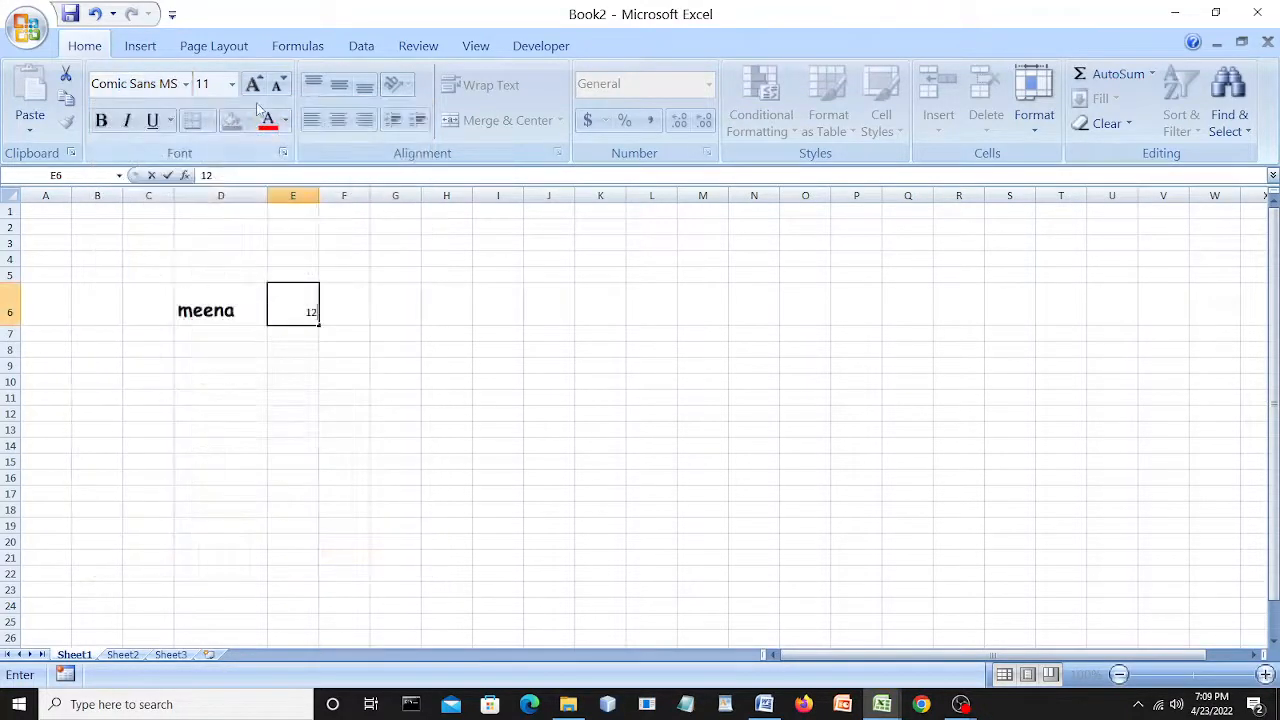
{"action": "left_click", "coordinate": [255, 85]}
{"action": "left_click", "coordinate": [255, 85]}
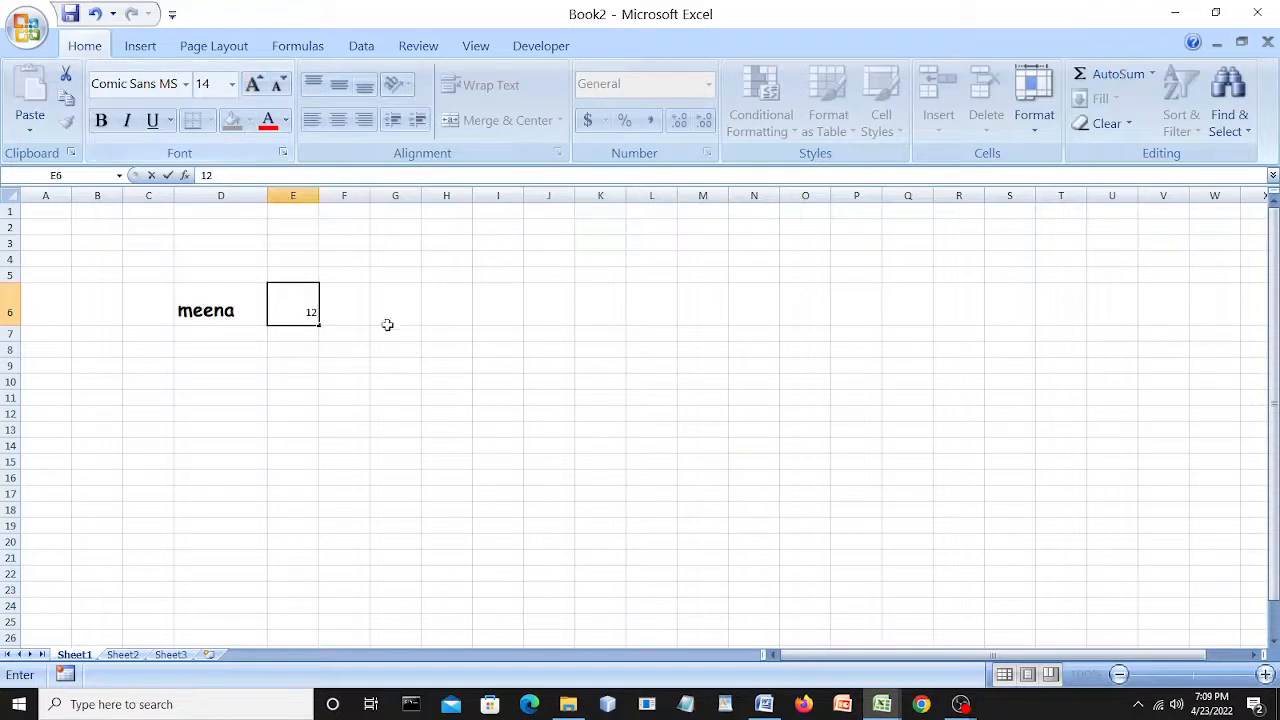
{"action": "left_click", "coordinate": [322, 301]}
{"action": "left_click", "coordinate": [305, 309]}
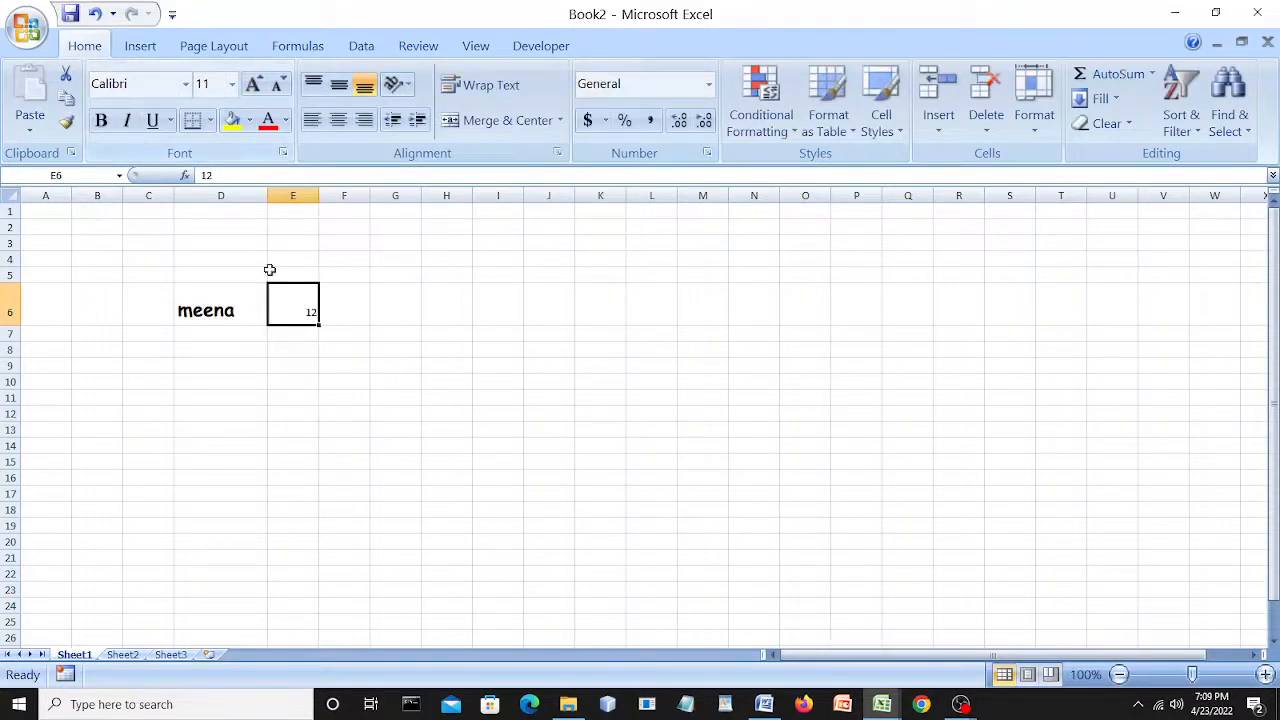
Format cell E6 in Comic Sans MS at size 20 and deselect the cell.
{"action": "left_click", "coordinate": [185, 84]}
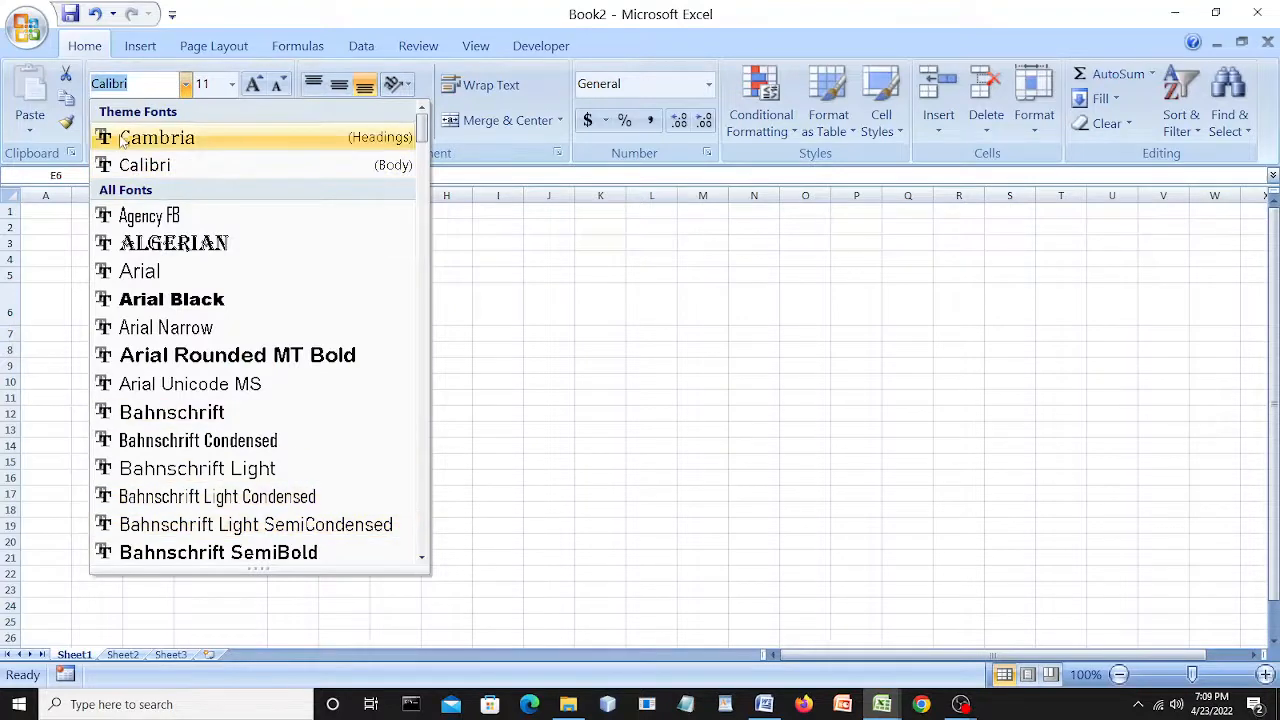
{"action": "type", "text": "Co"}
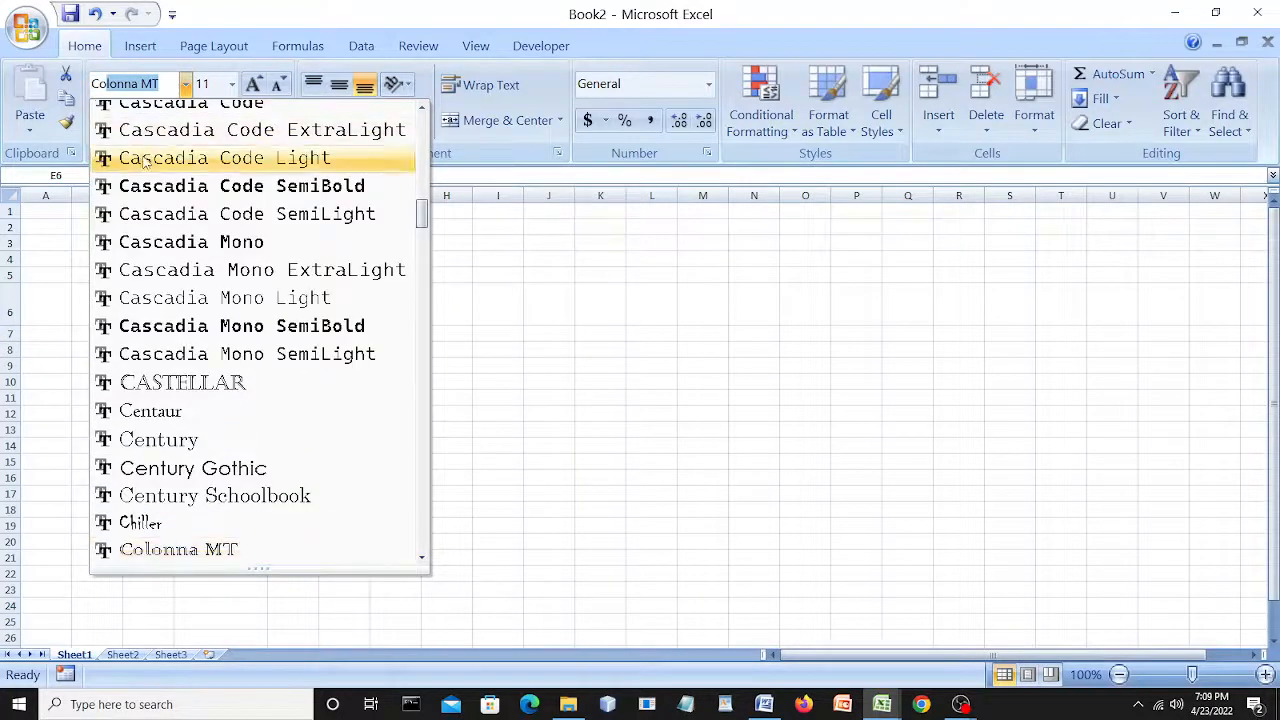
{"action": "type", "text": "mic Sans"}
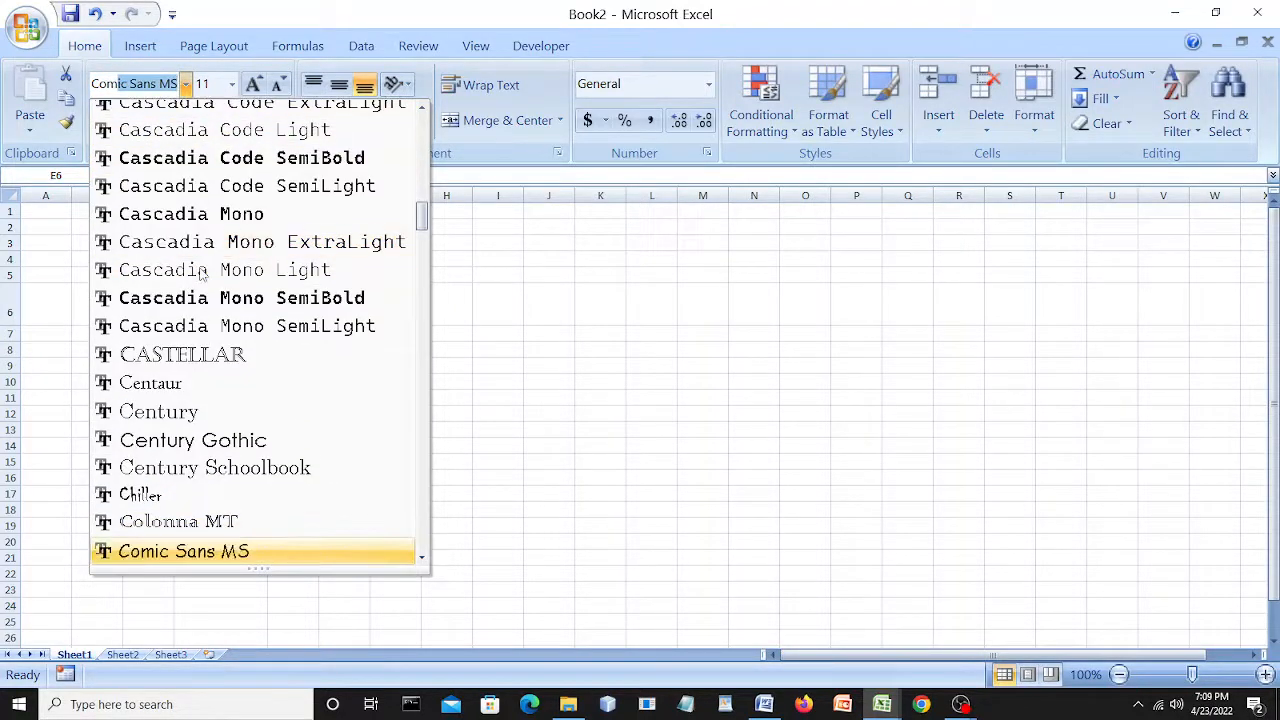
{"action": "left_click", "coordinate": [250, 551]}
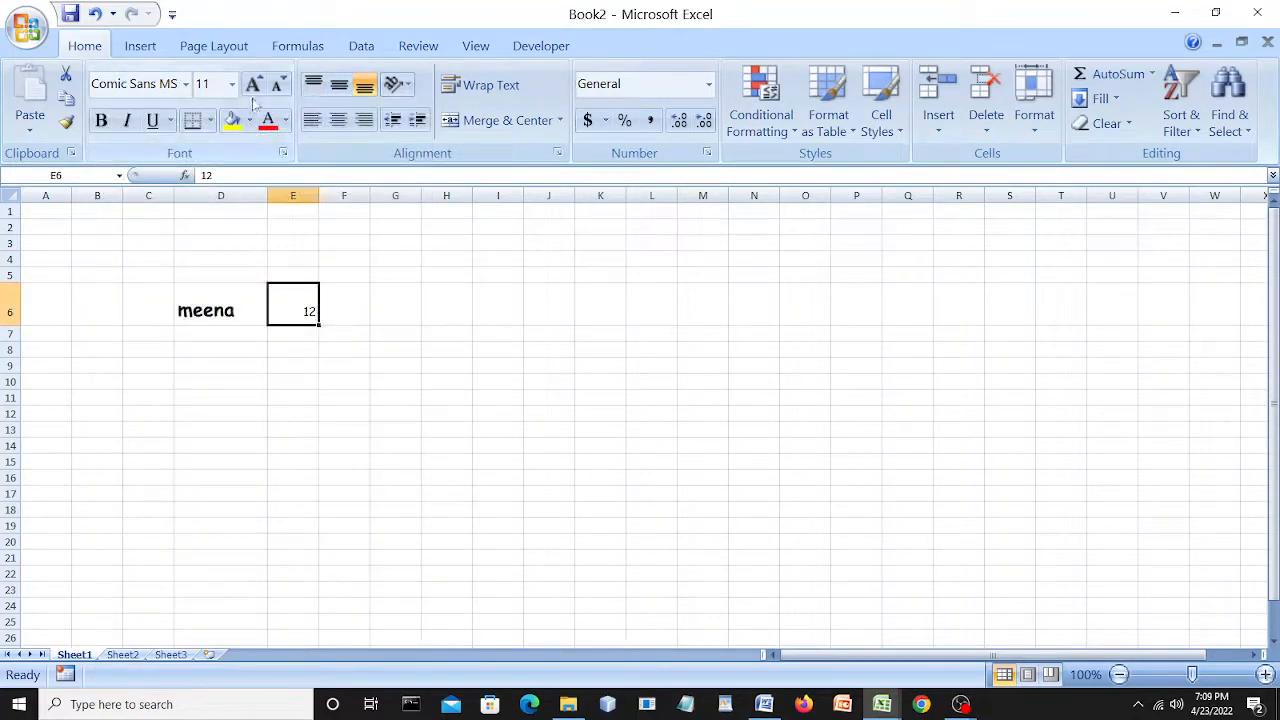
{"action": "left_click", "coordinate": [254, 85]}
{"action": "left_click", "coordinate": [254, 85]}
{"action": "left_click", "coordinate": [254, 85]}
{"action": "left_click", "coordinate": [254, 85]}
{"action": "left_click", "coordinate": [254, 85]}
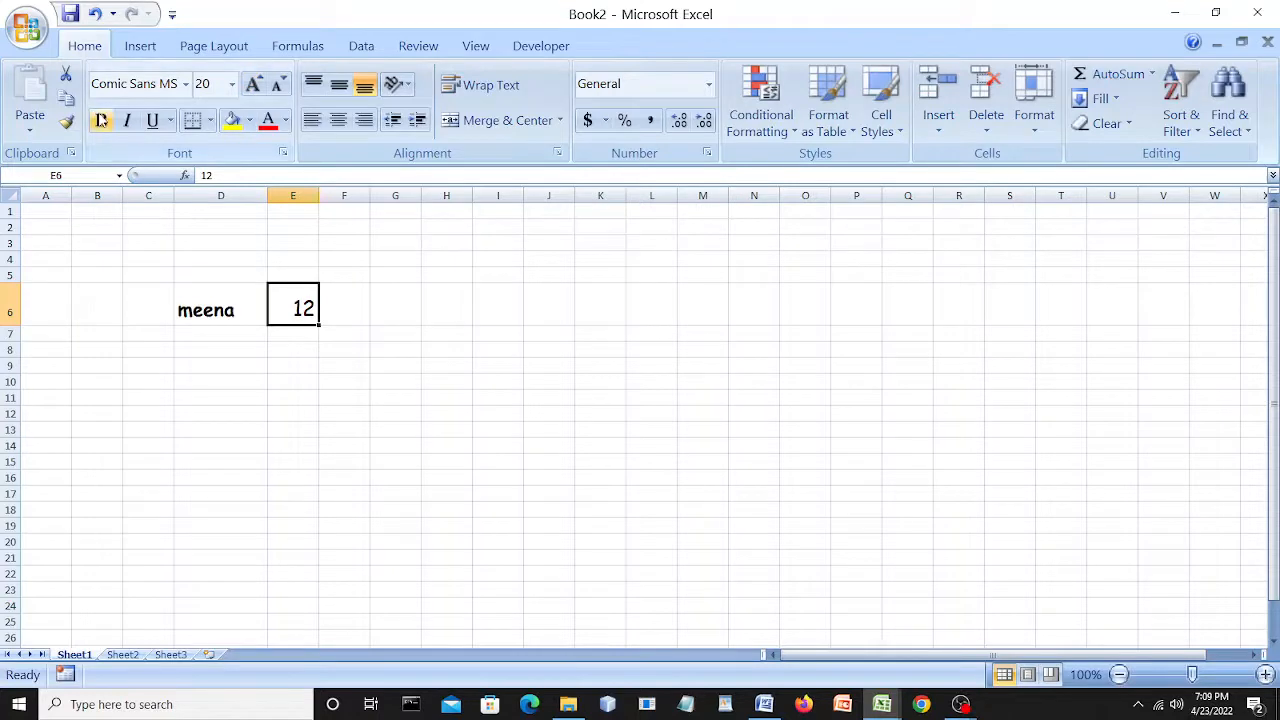
{"action": "left_click", "coordinate": [476, 335]}
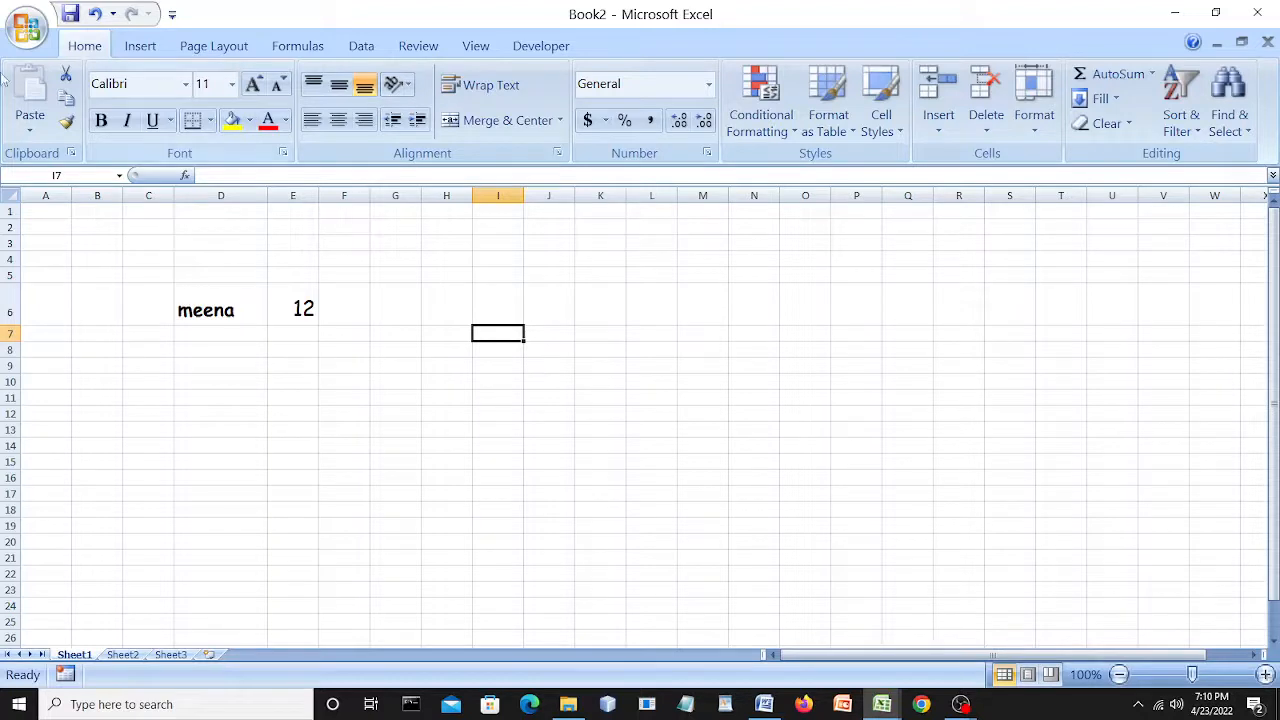
Switch to Word and add the line "Tab>next column" below "Enter the data" in the notes.
{"action": "left_click", "coordinate": [764, 704]}
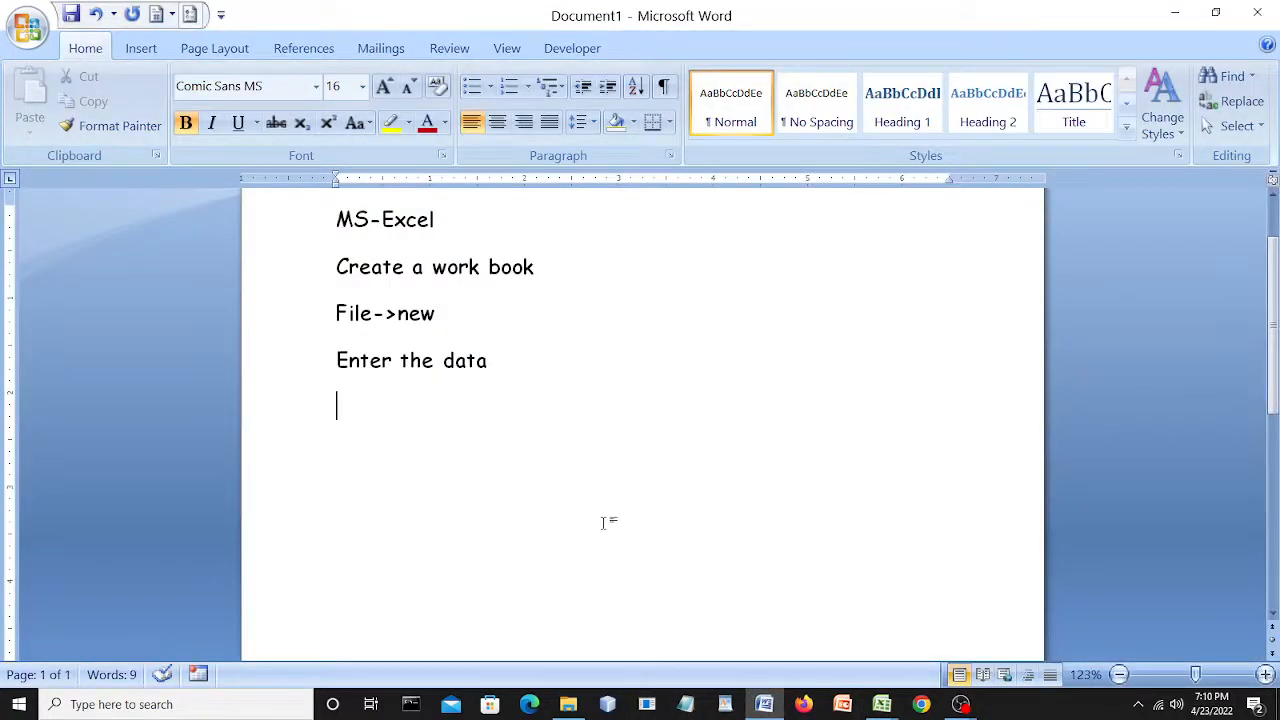
{"action": "type", "text": "tab"}
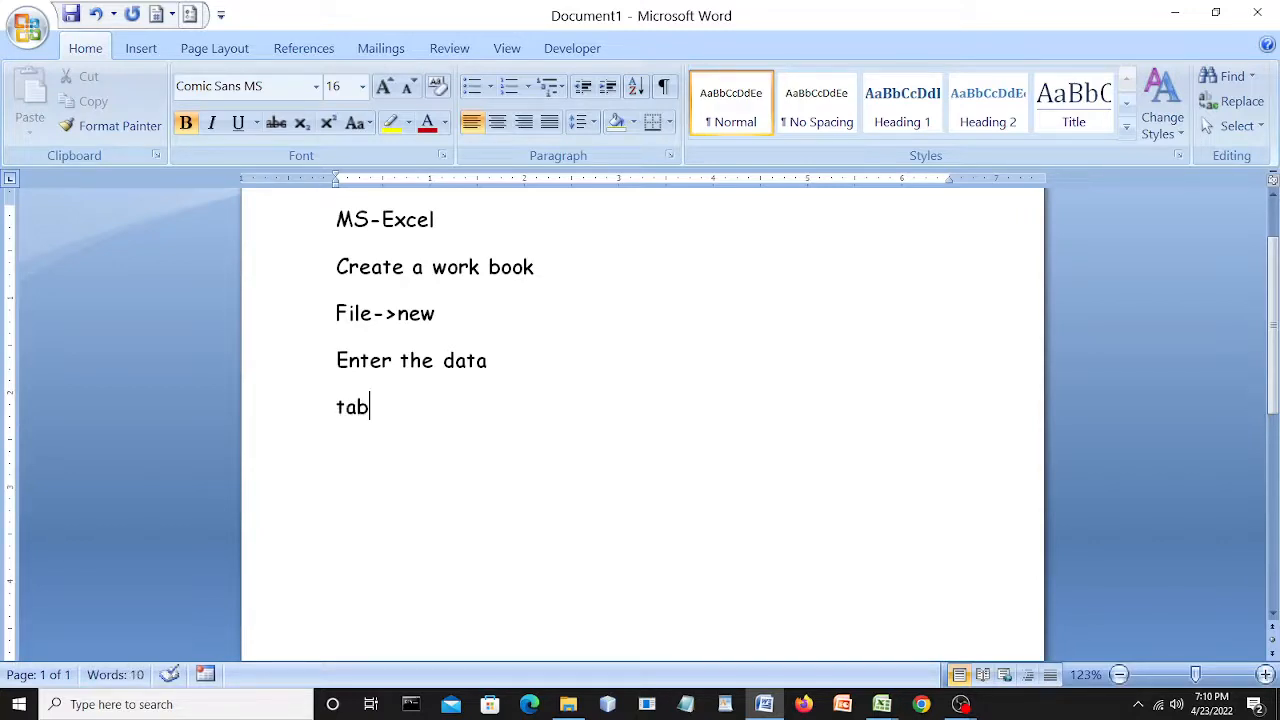
{"action": "type", "text": "."}
{"action": "key", "text": "BackSpace"}
{"action": "type", "text": ">n"}
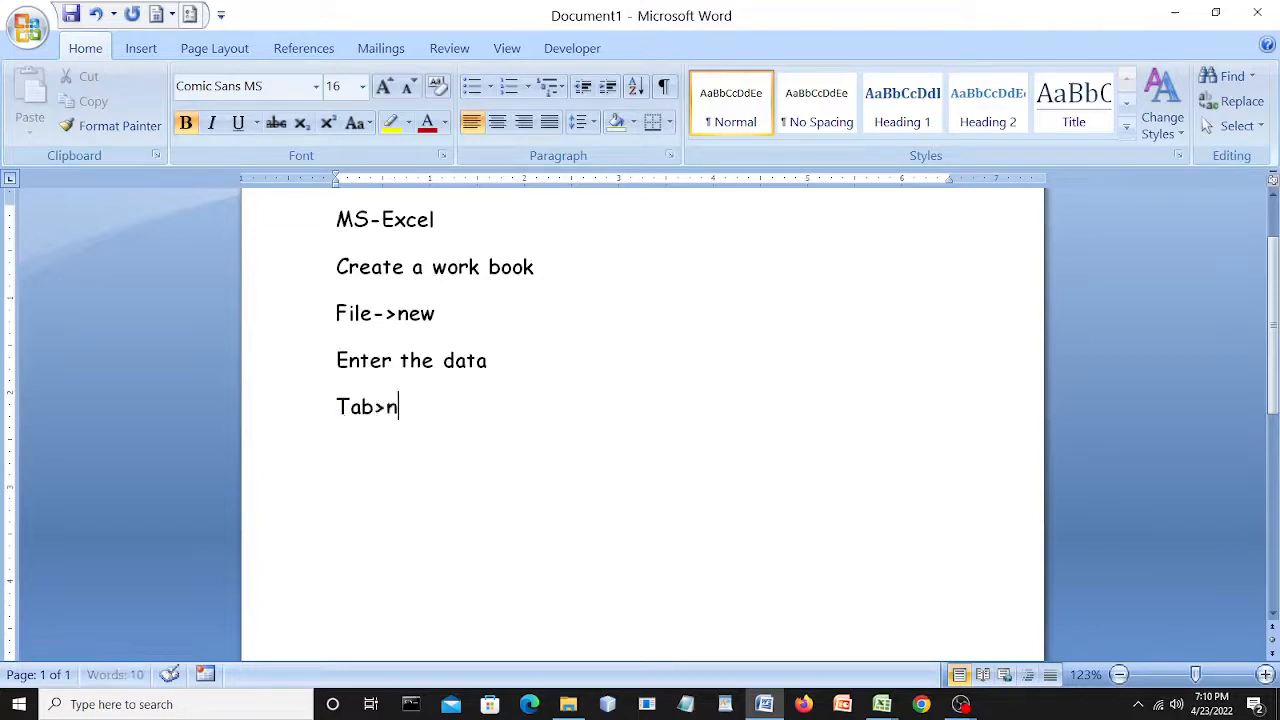
{"action": "type", "text": "ext c"}
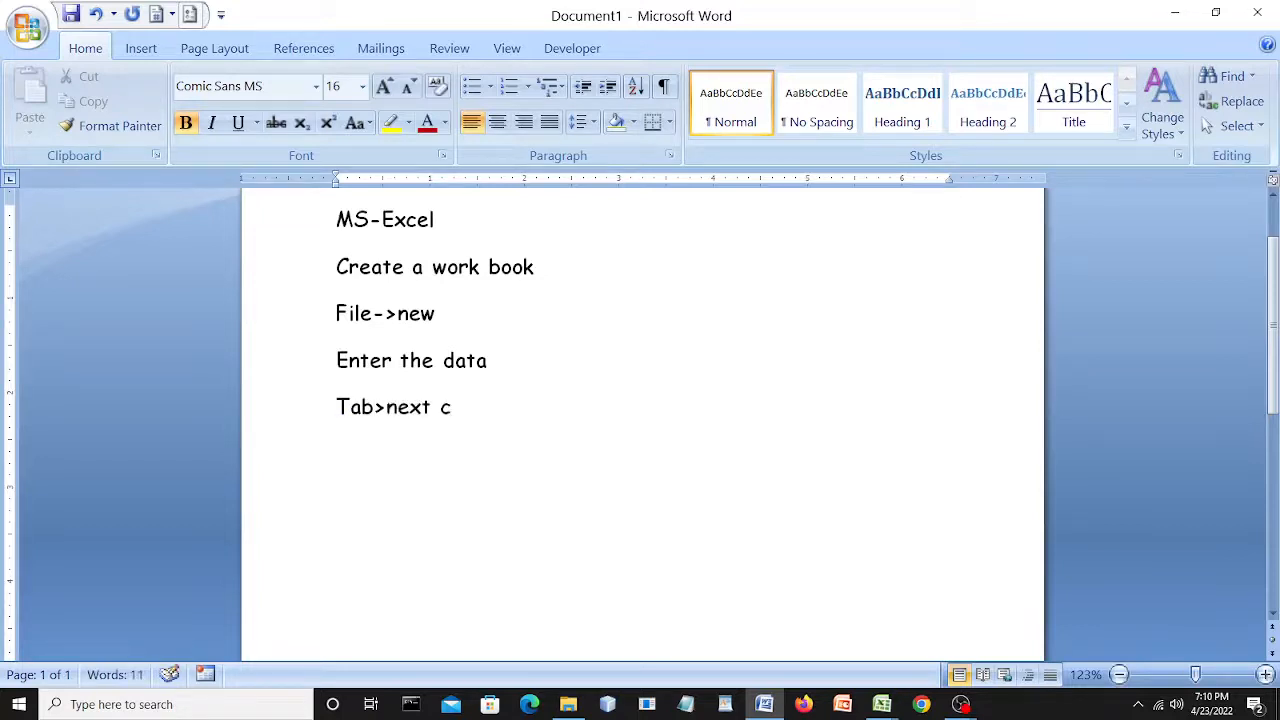
{"action": "type", "text": "olumn"}
{"action": "key", "text": "Return"}
Add the line "Enter>next row of same column" to the notes and switch to the Book2 workbook in Excel.
{"action": "type", "text": "enter"}
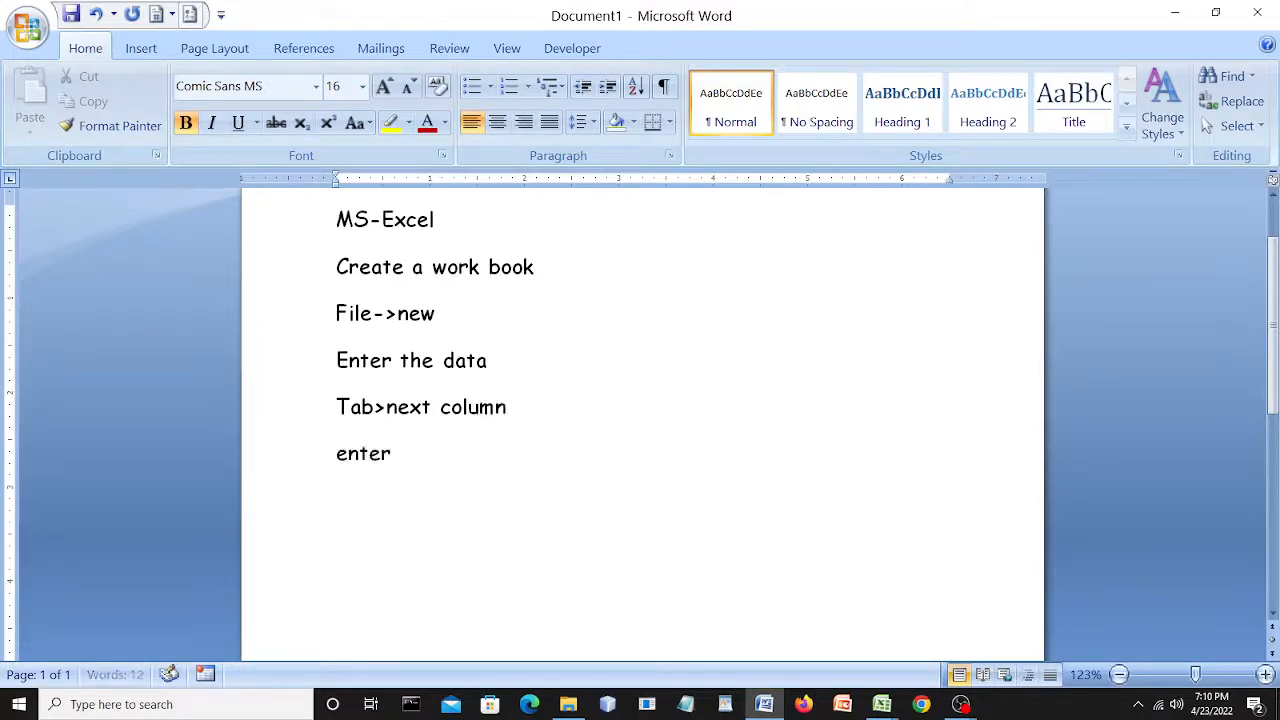
{"action": "type", "text": ">"}
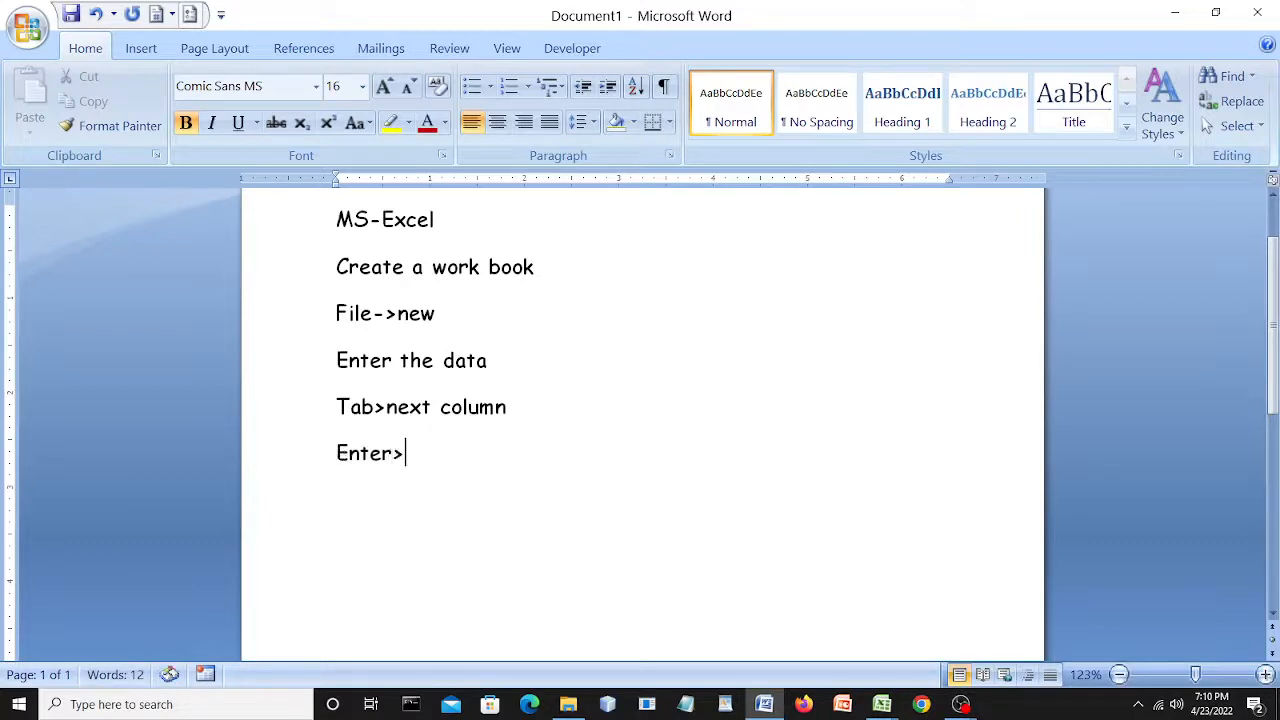
{"action": "type", "text": "next"}
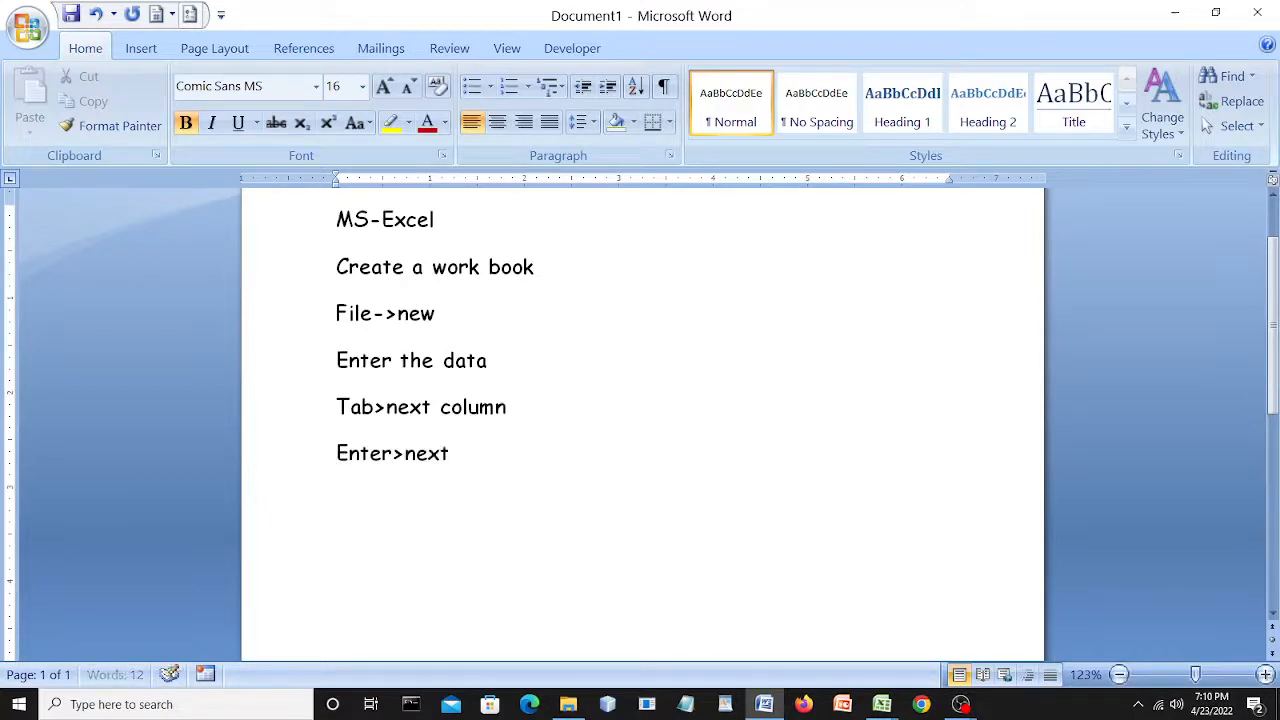
{"action": "type", "text": " row"}
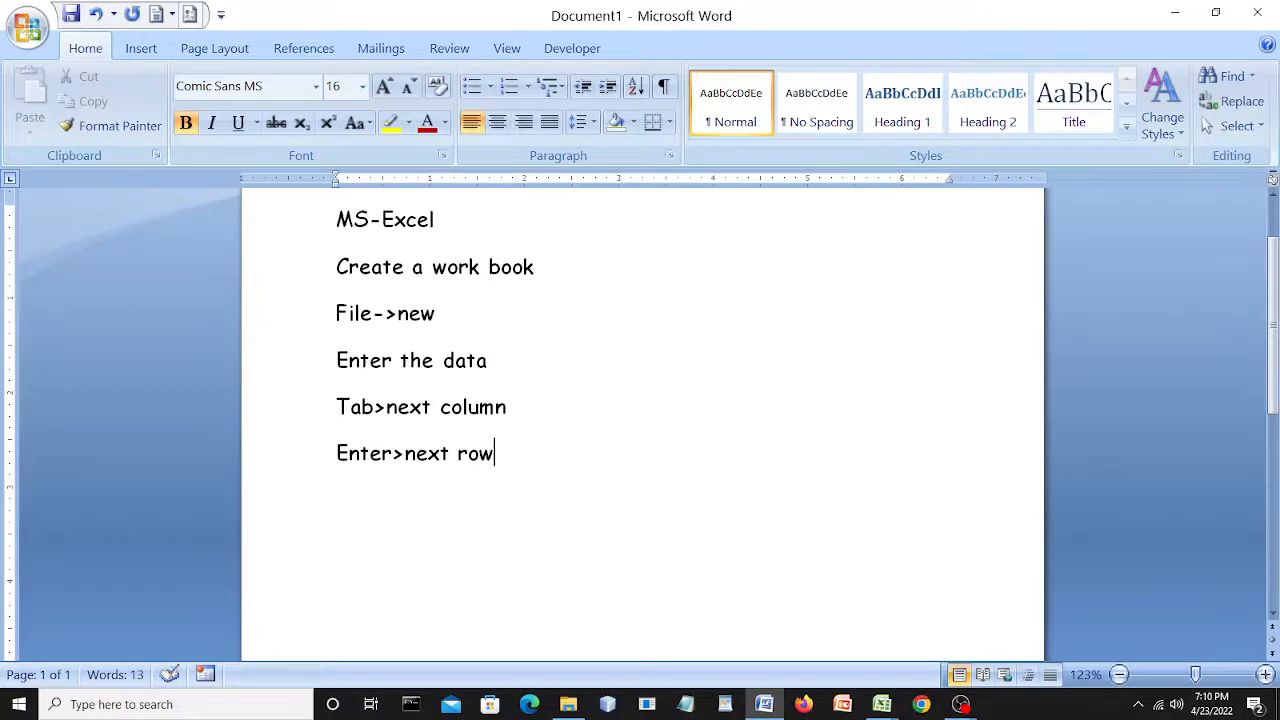
{"action": "type", "text": " of sam"}
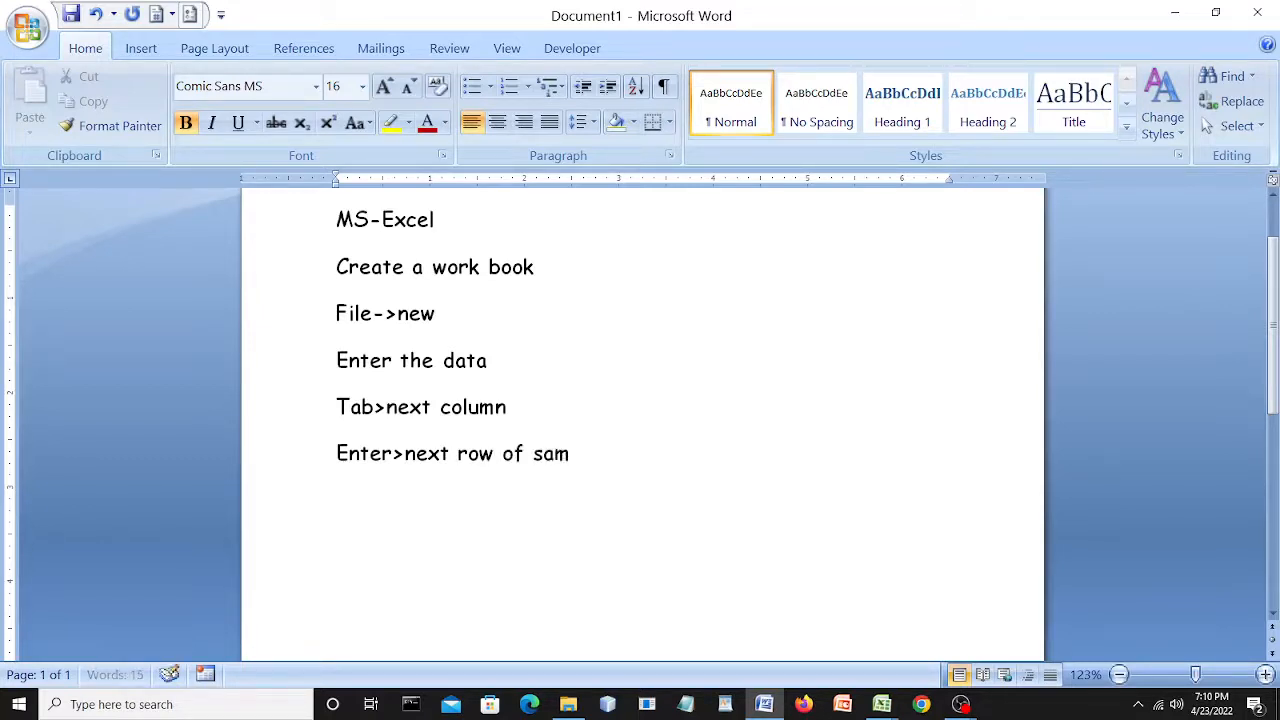
{"action": "type", "text": "e column"}
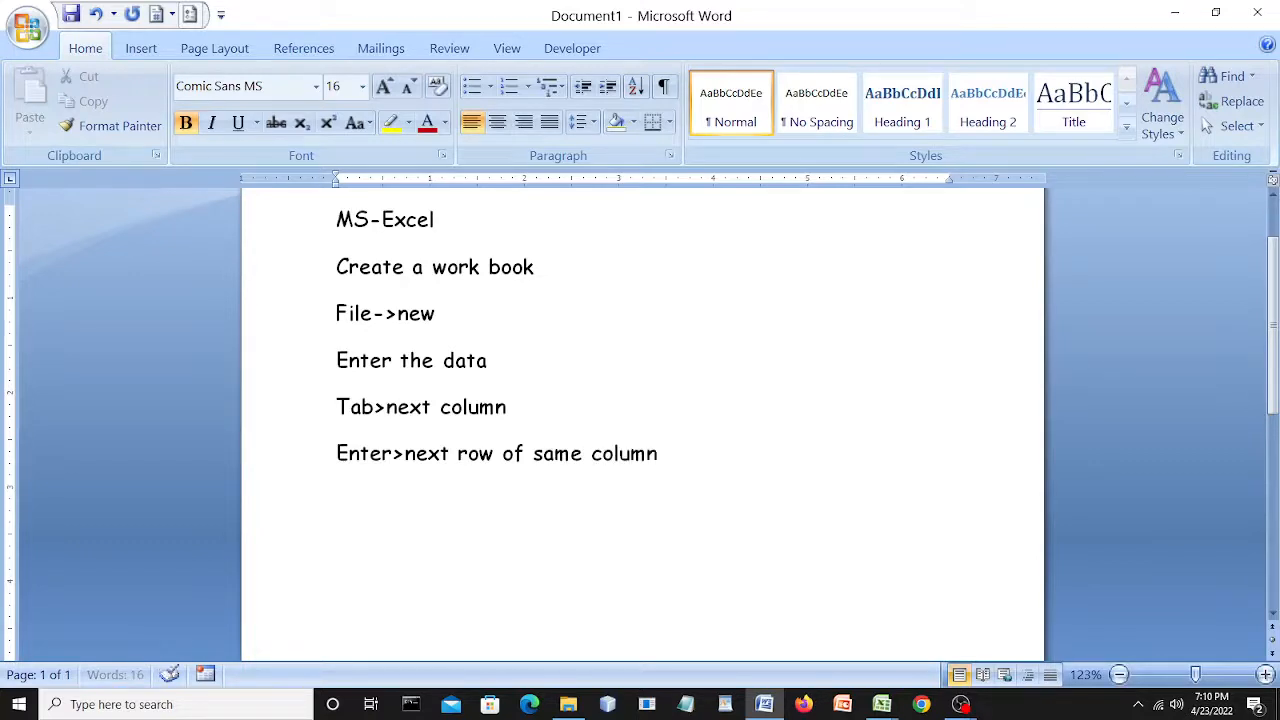
{"action": "key", "text": "Return"}
{"action": "left_click", "coordinate": [882, 704]}
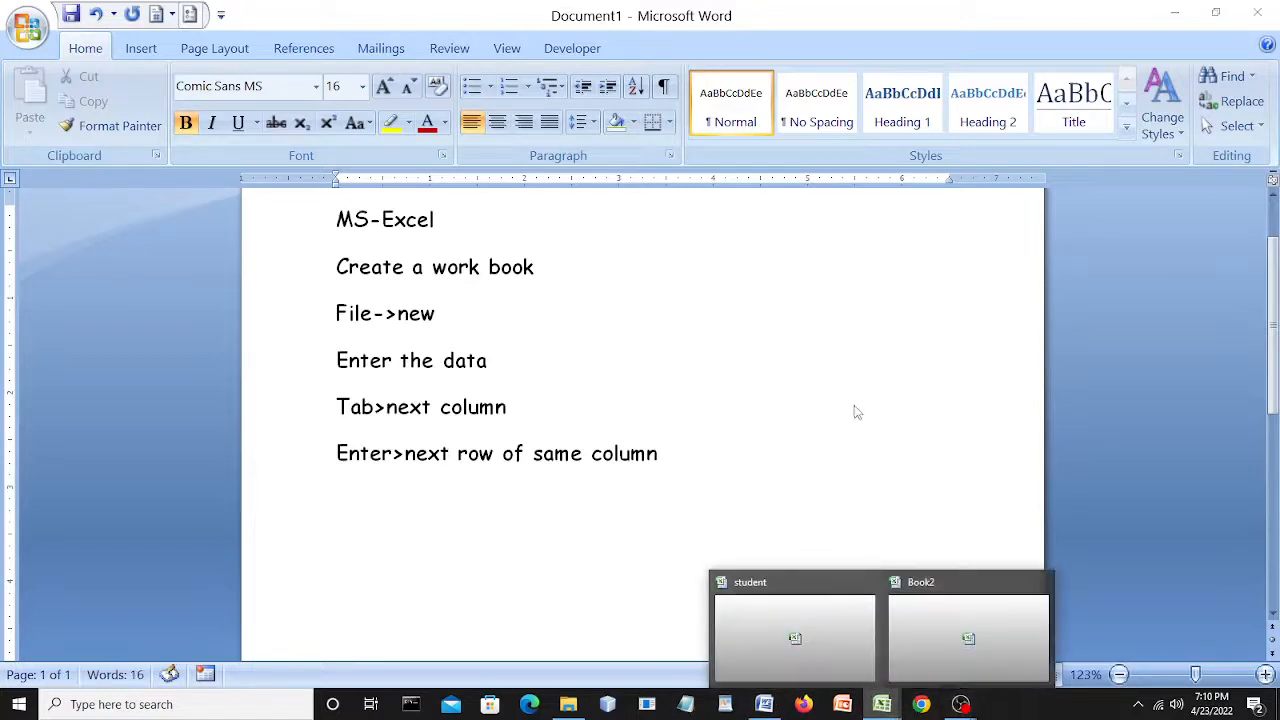
{"action": "left_click", "coordinate": [915, 630]}
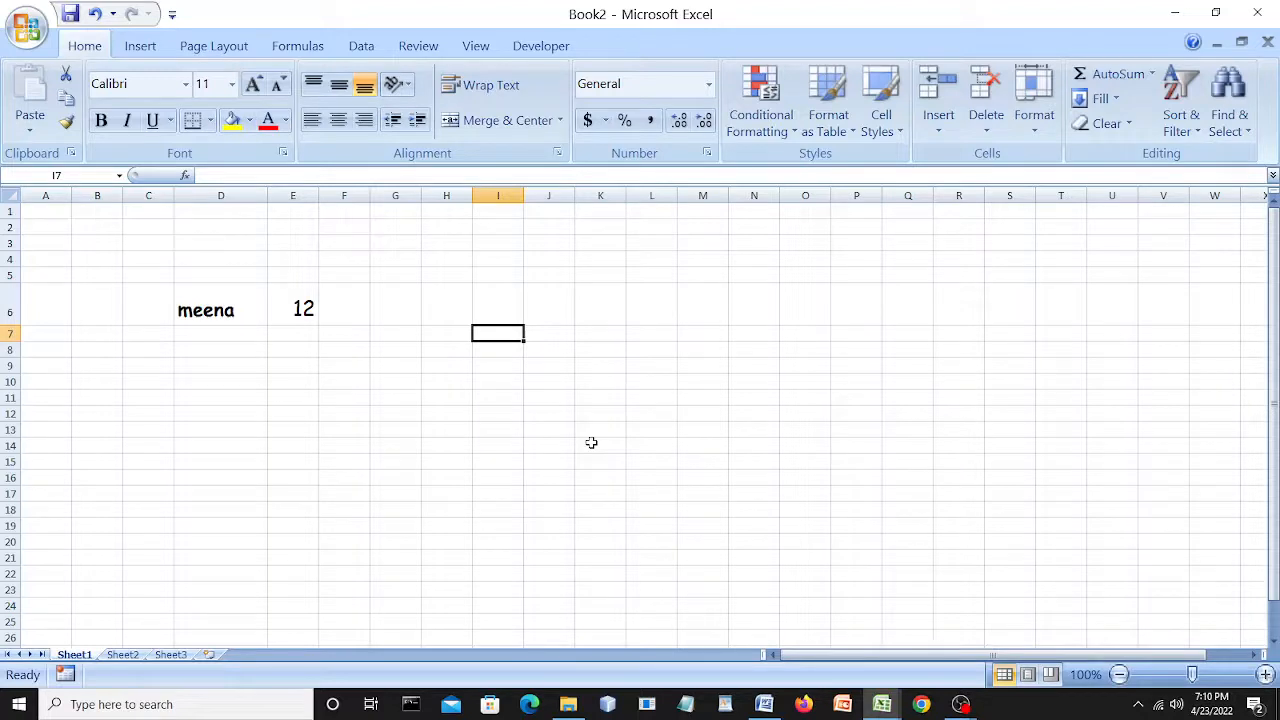
Switch to Word, add the line "Cell borders" to the notes, and return to the Book2 workbook in Excel.
{"action": "left_click", "coordinate": [764, 704]}
{"action": "type", "text": "c"}
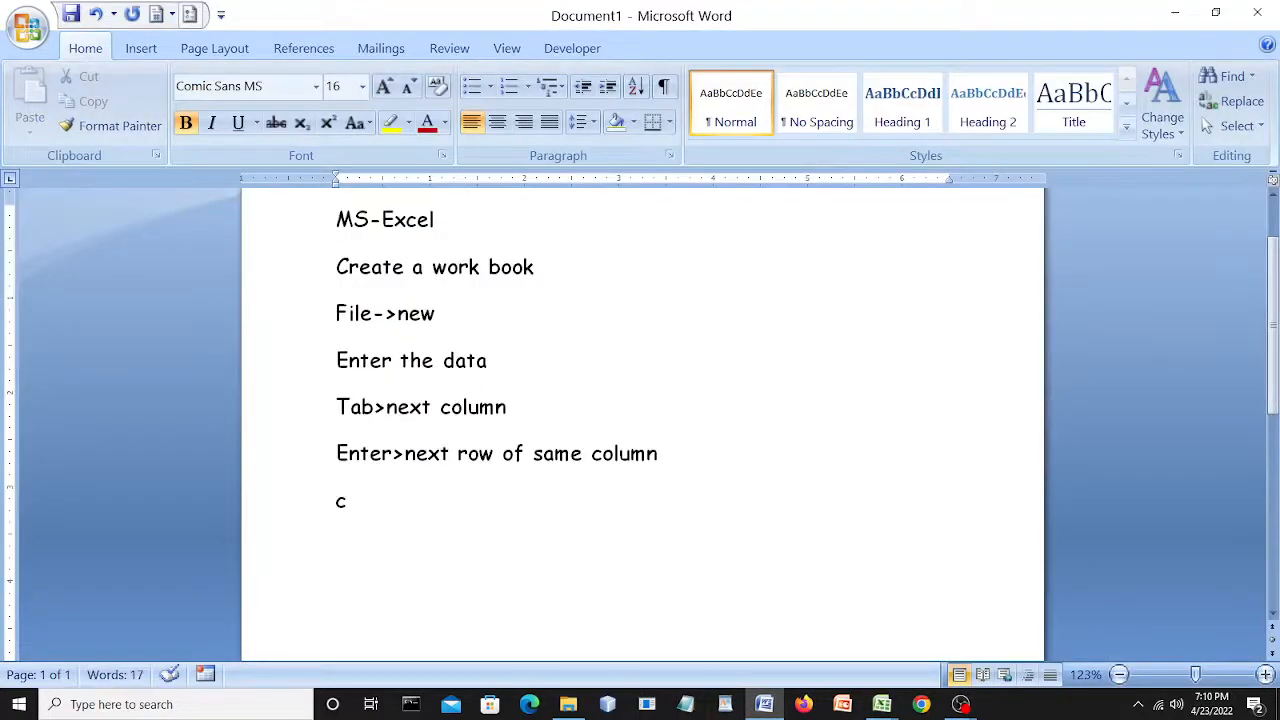
{"action": "type", "text": "ell borders"}
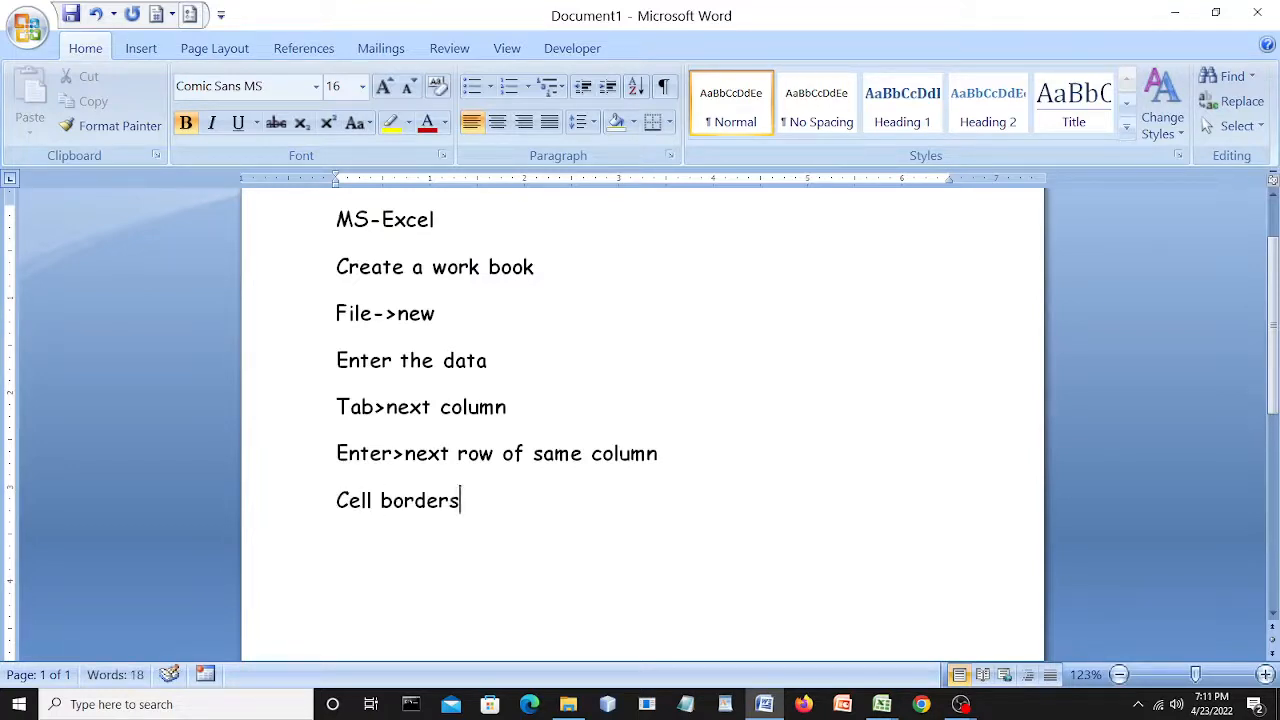
{"action": "key", "text": "Return"}
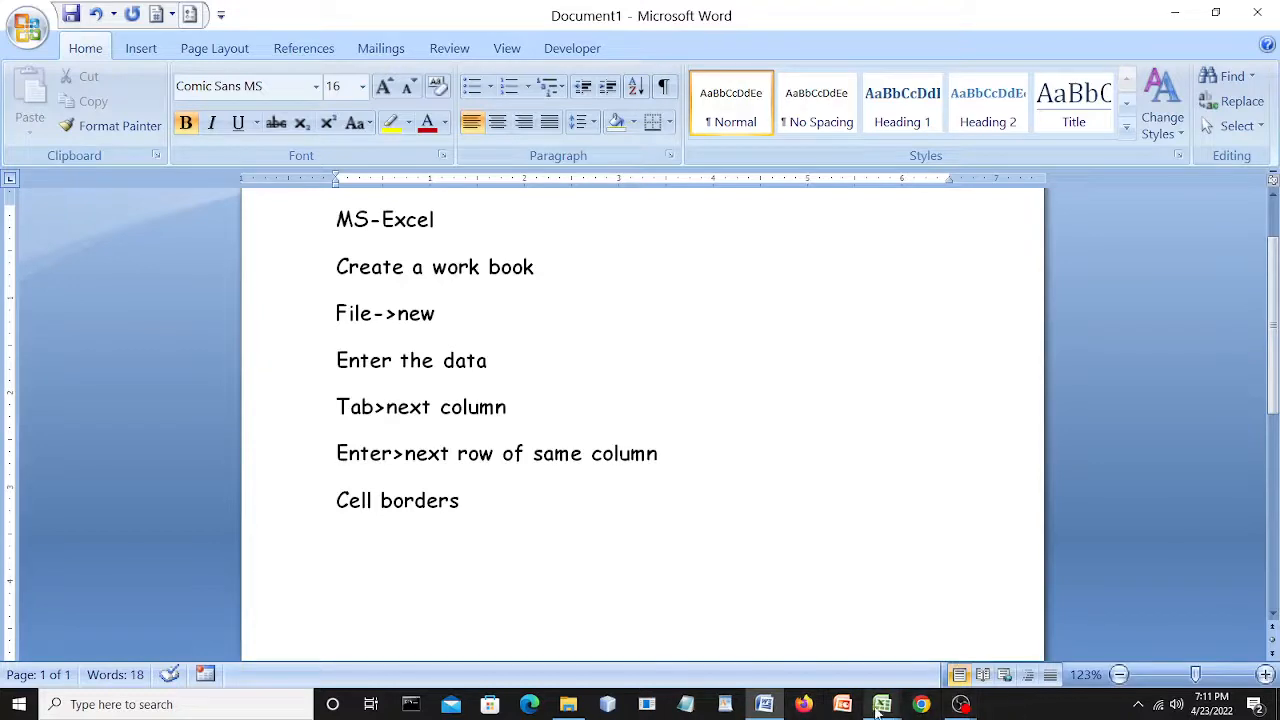
{"action": "mouse_move", "coordinate": [881, 704]}
{"action": "left_click", "coordinate": [940, 651]}
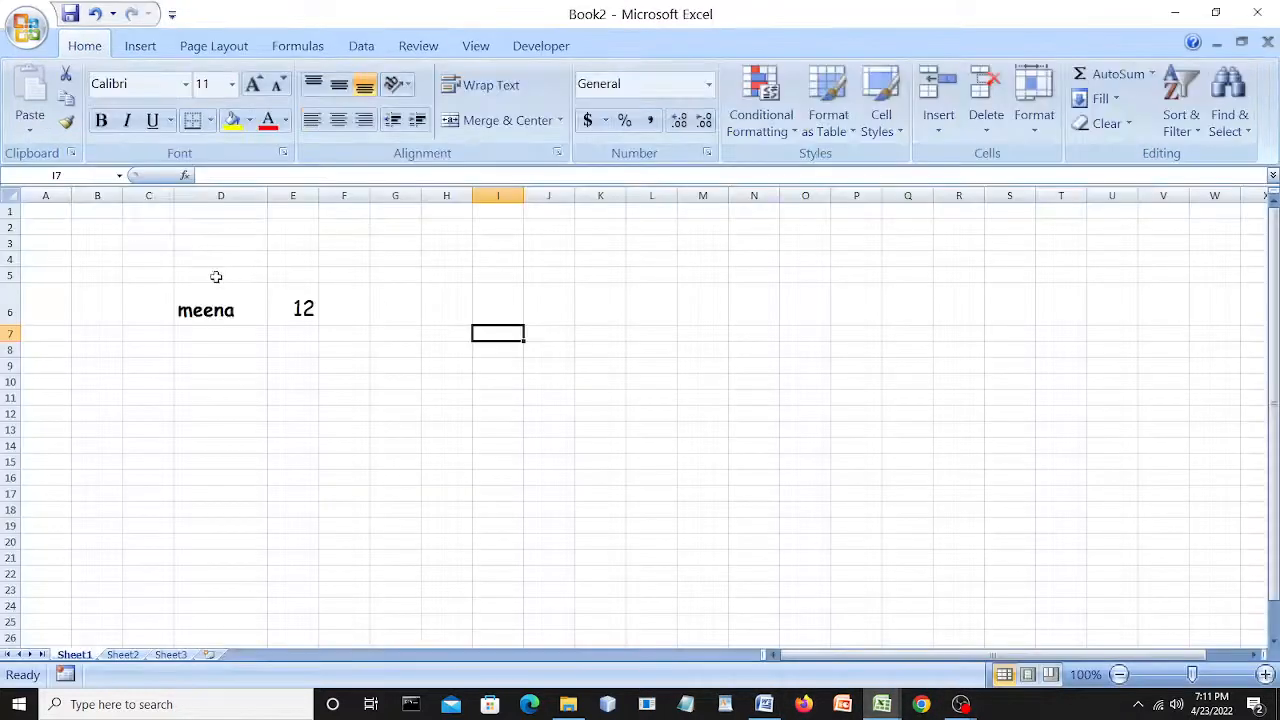
Apply All Borders to cell D6 and deselect it to view the border.
{"action": "left_click", "coordinate": [218, 312]}
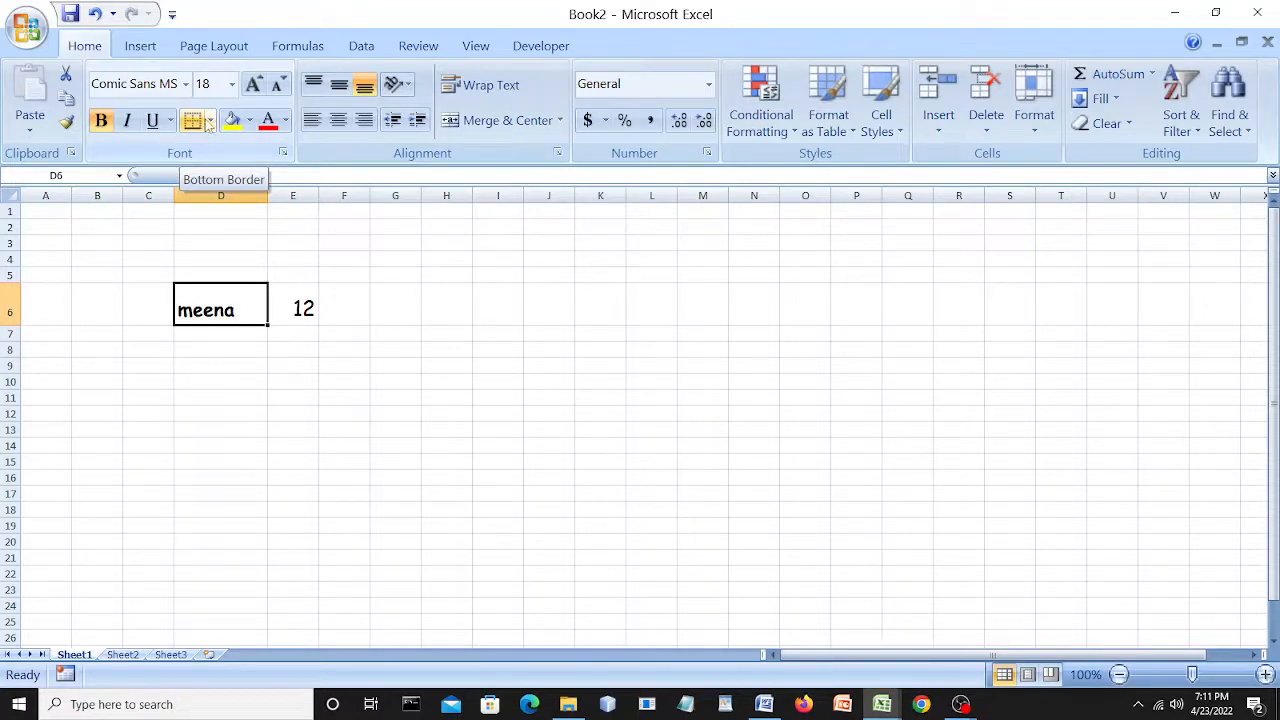
{"action": "left_click", "coordinate": [210, 120]}
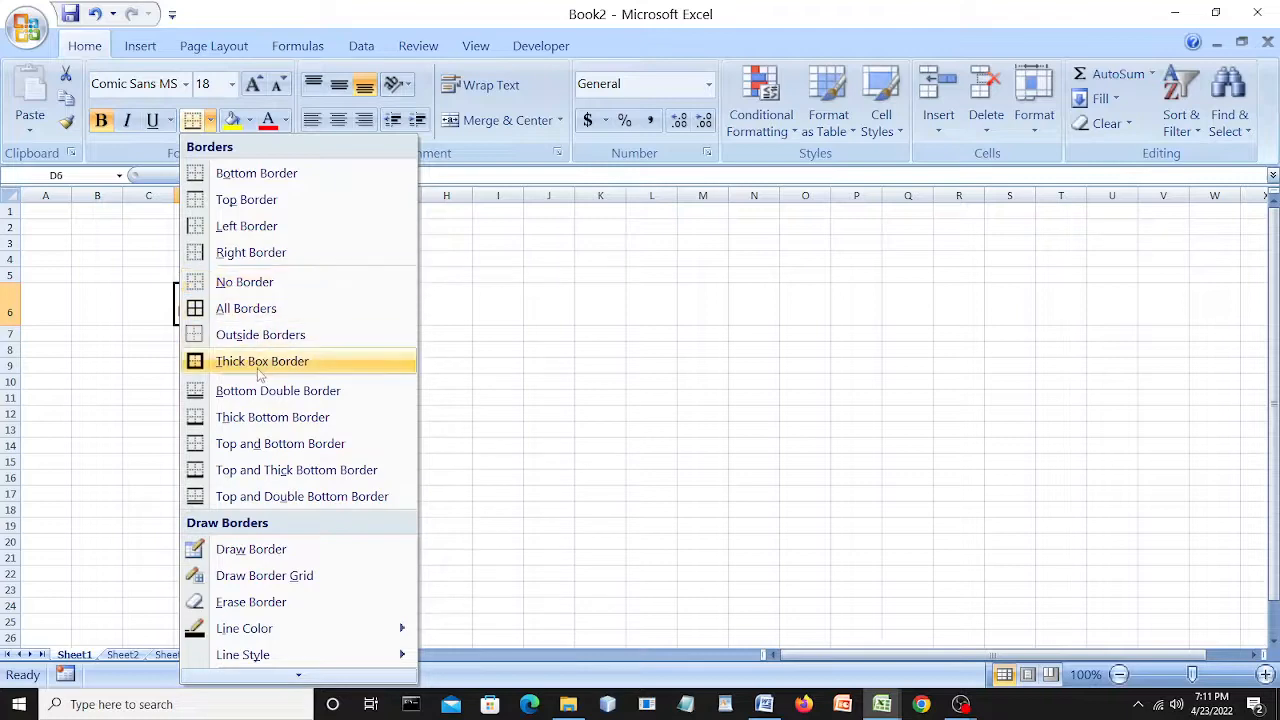
{"action": "left_click", "coordinate": [252, 311]}
{"action": "left_click", "coordinate": [491, 316]}
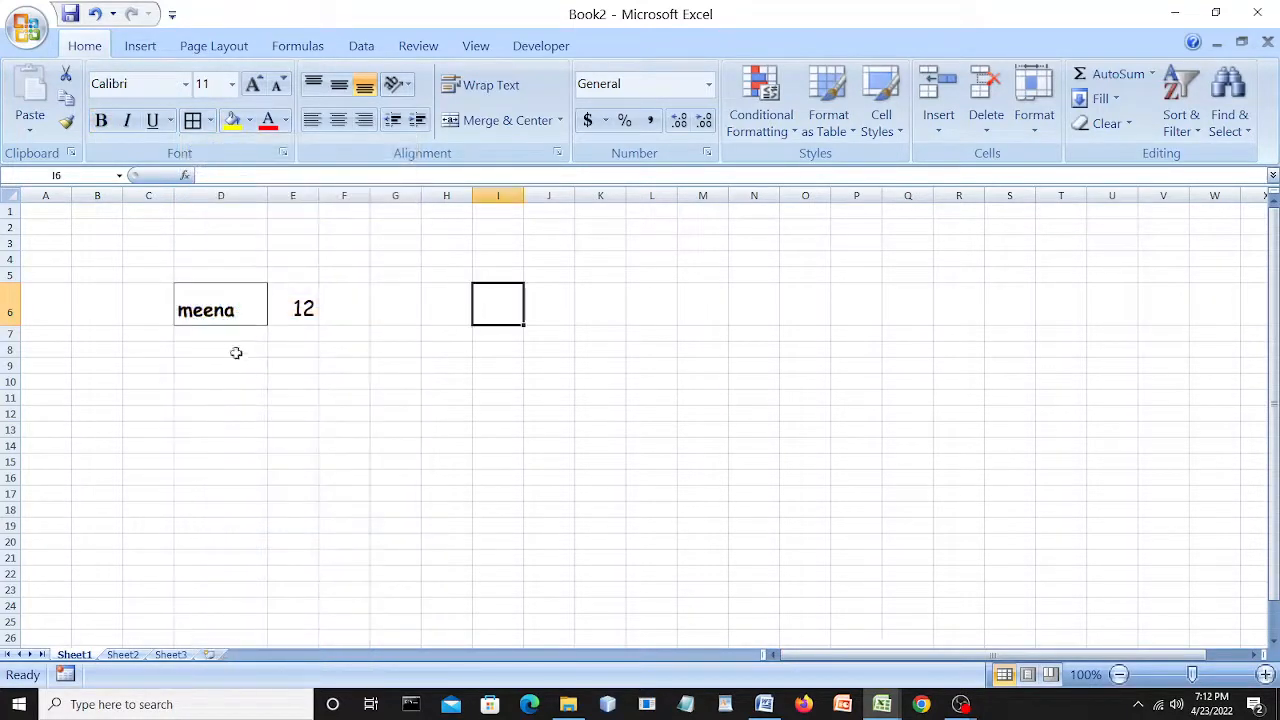
Apply a Thick Box Border to cell D6 and deselect the cell.
{"action": "left_click", "coordinate": [225, 318]}
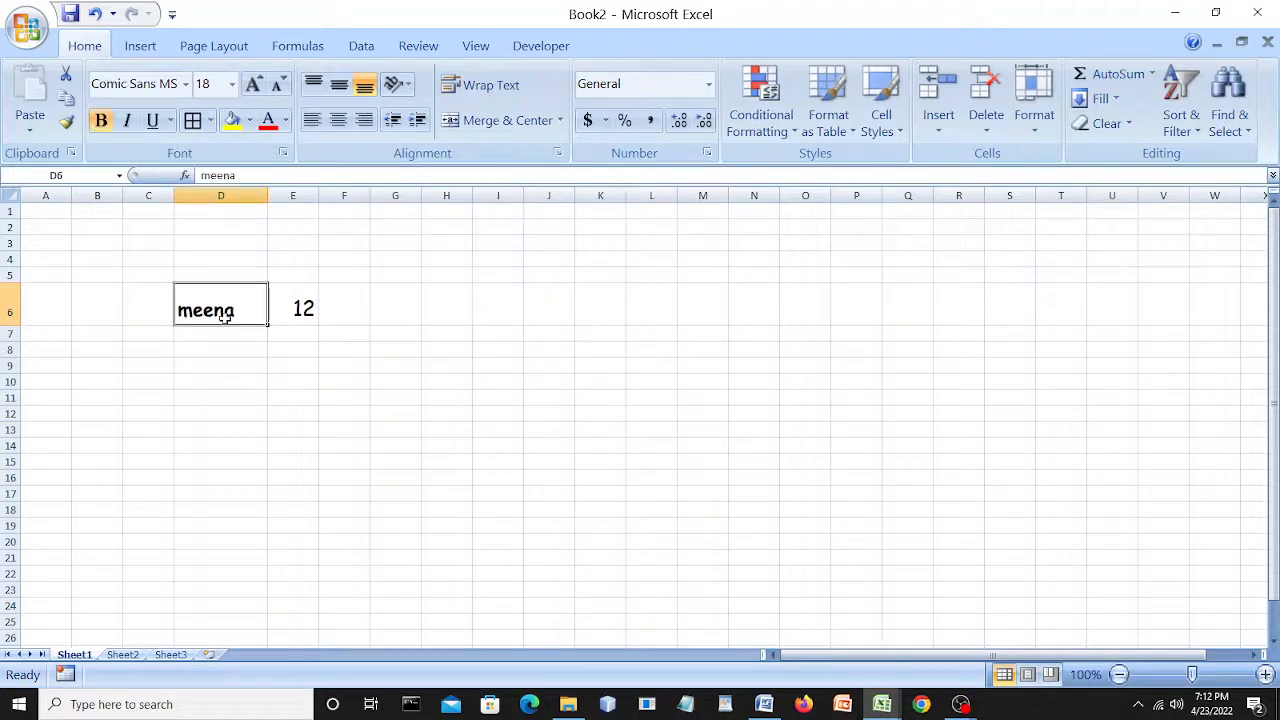
{"action": "left_click", "coordinate": [211, 121]}
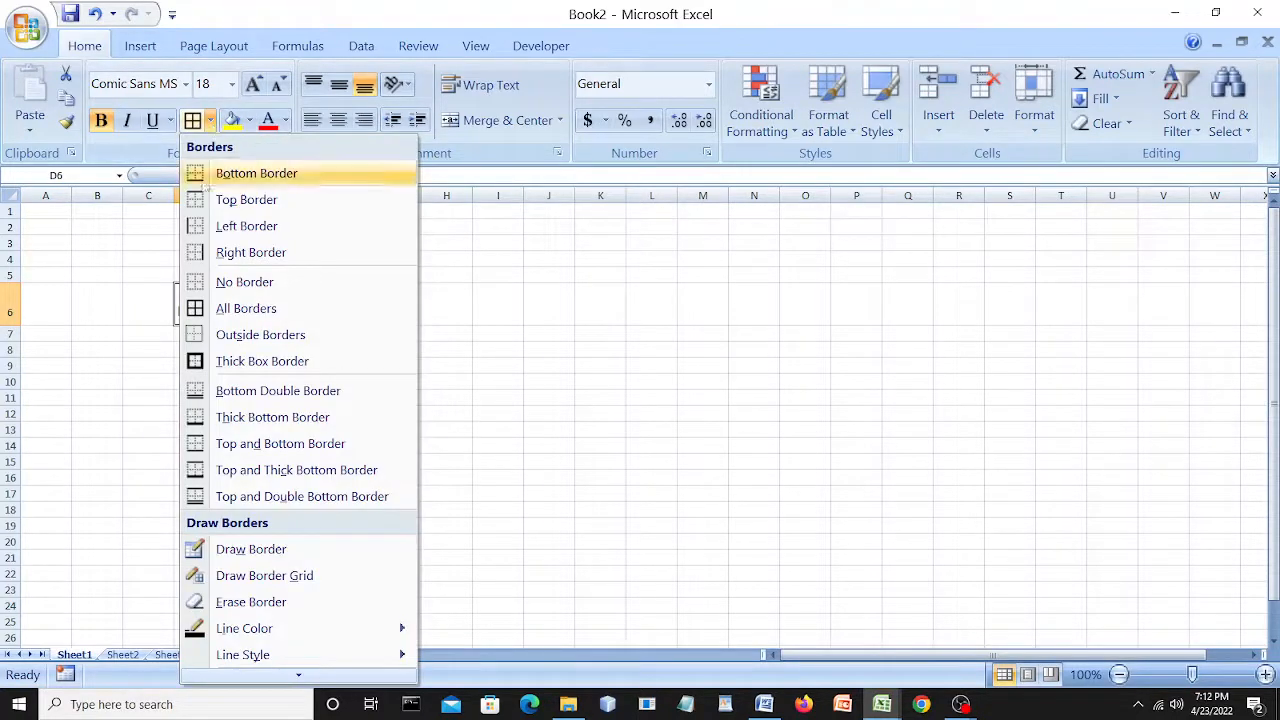
{"action": "left_click", "coordinate": [242, 360]}
{"action": "left_click", "coordinate": [447, 382]}
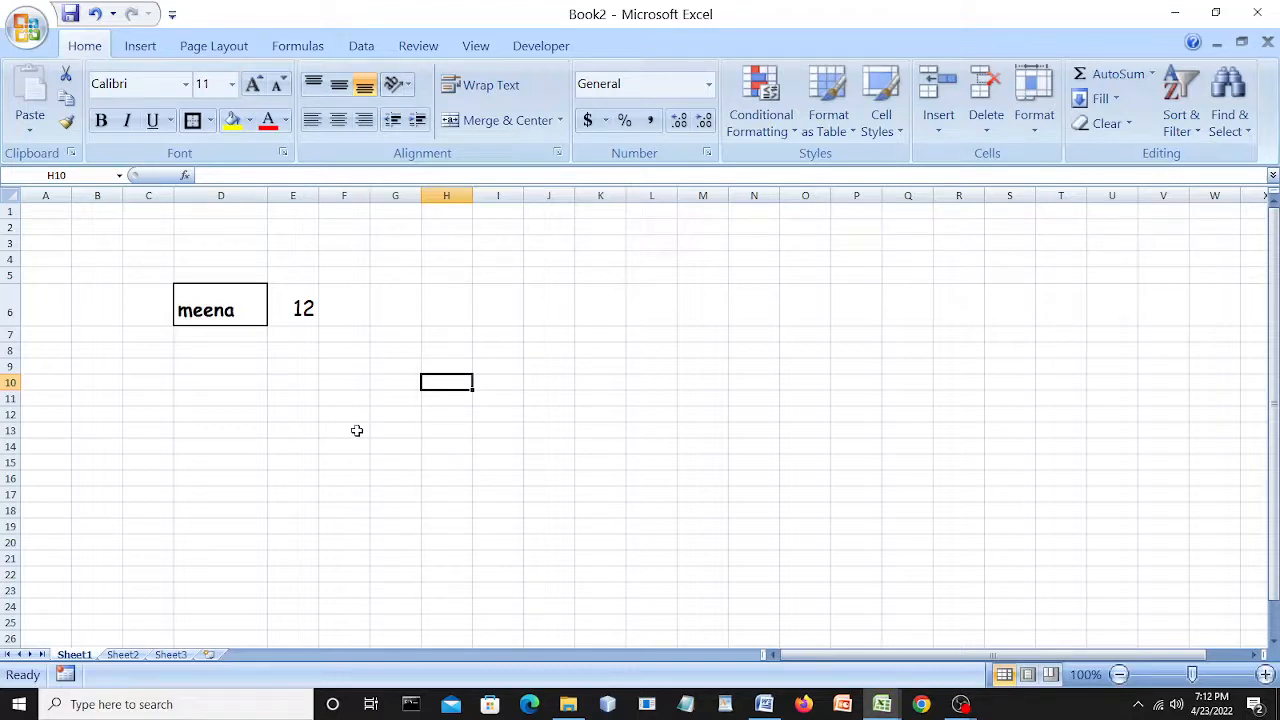
Set the height of rows 6 to 16 to 42 and deselect the rows.
{"action": "left_click", "coordinate": [206, 336]}
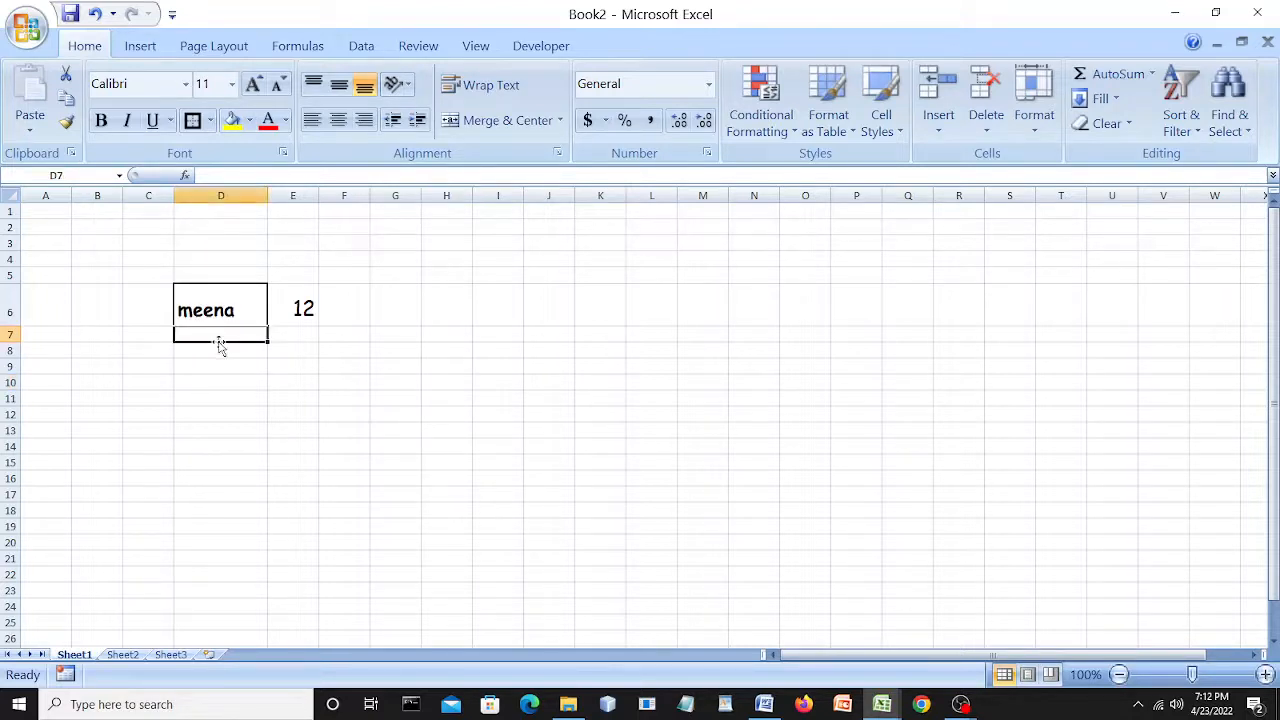
{"action": "left_click", "coordinate": [8, 312]}
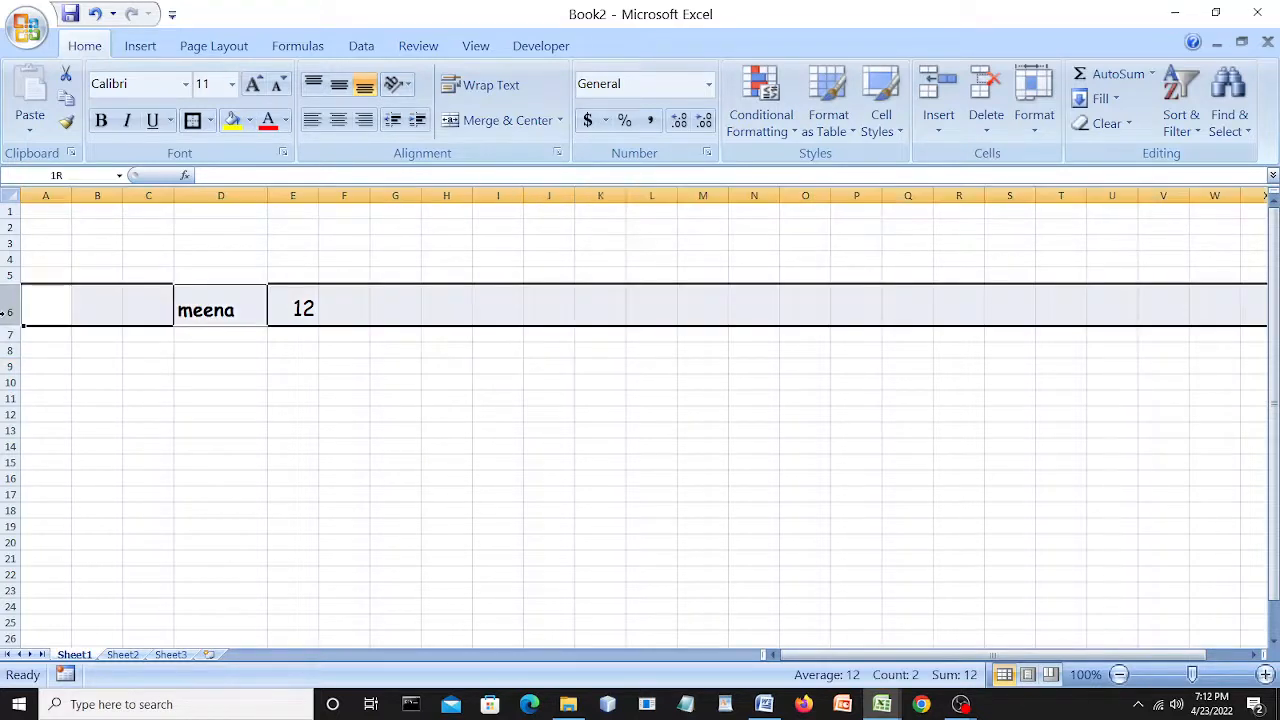
{"action": "left_click_drag", "start_coordinate": [8, 312], "coordinate": [11, 480]}
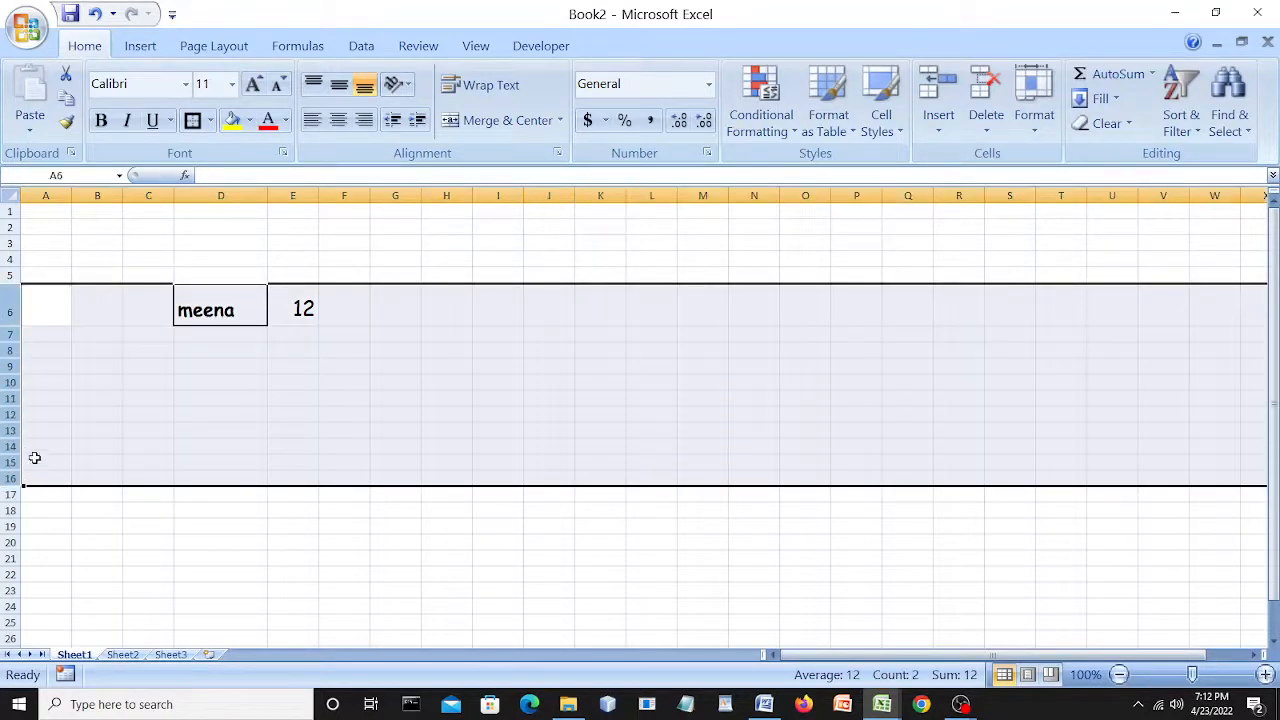
{"action": "right_click", "coordinate": [86, 416]}
{"action": "left_click", "coordinate": [152, 344]}
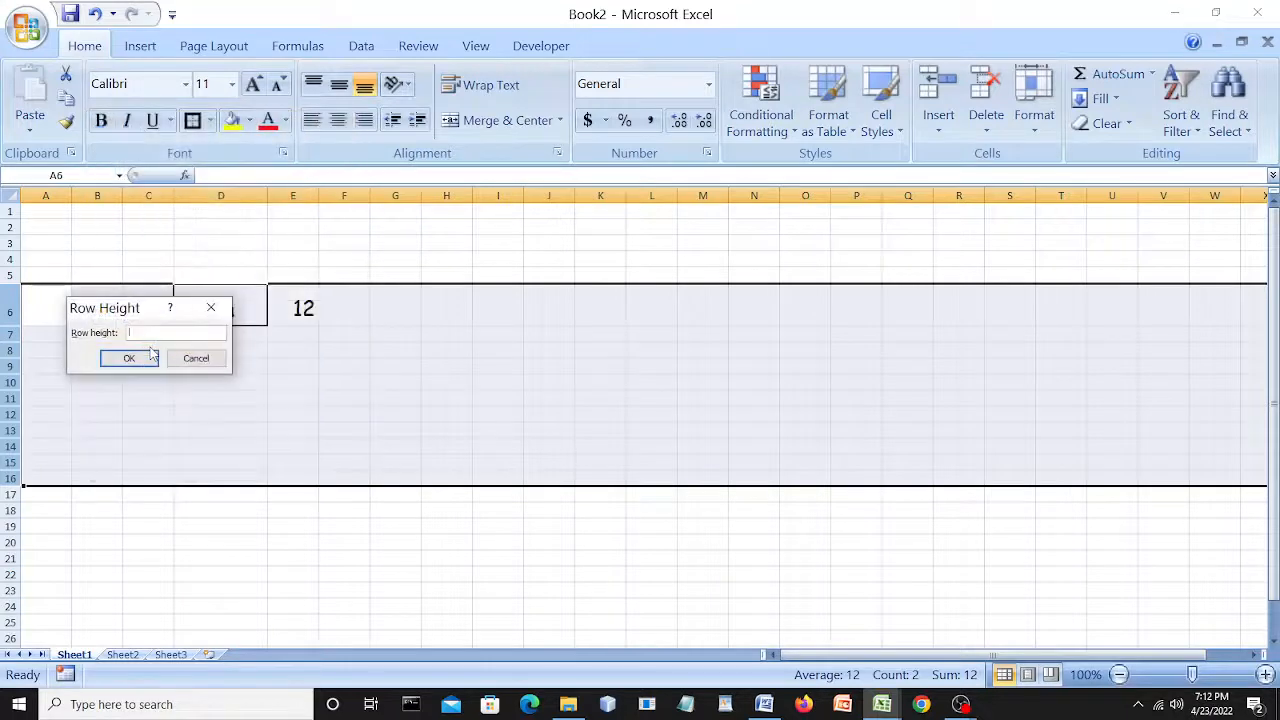
{"action": "type", "text": "42"}
{"action": "left_click", "coordinate": [129, 358]}
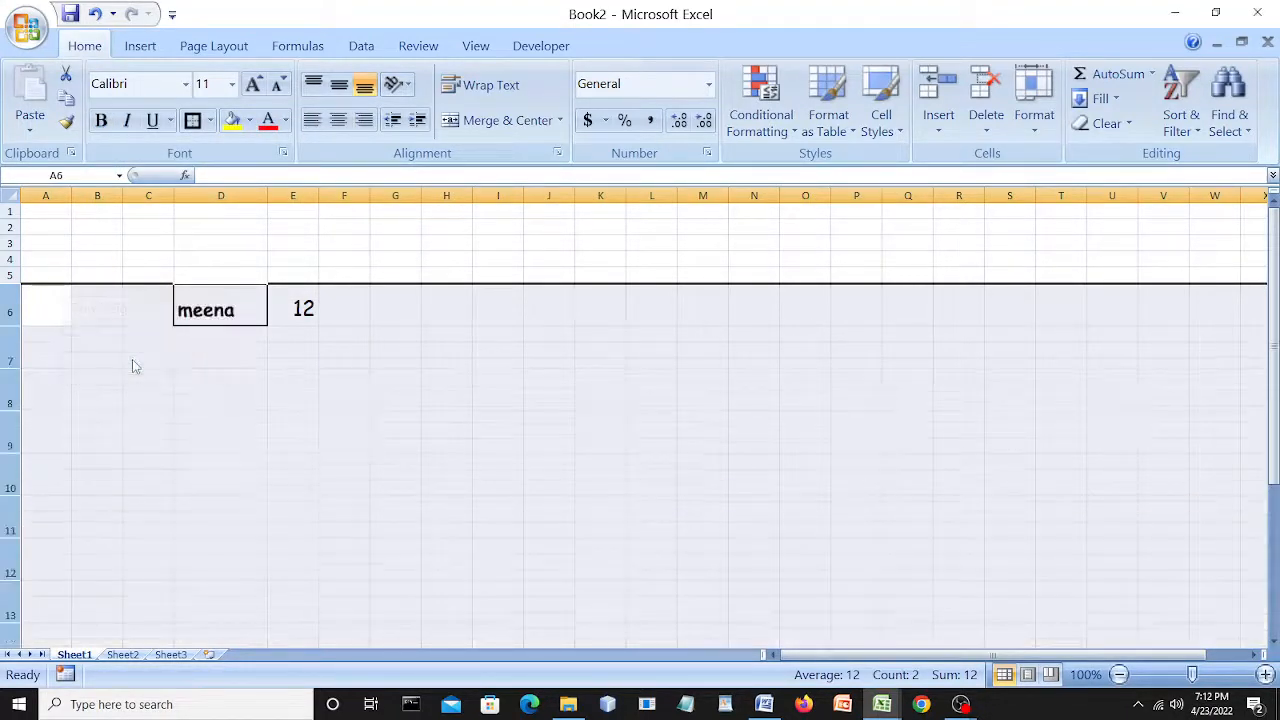
{"action": "left_click", "coordinate": [524, 372]}
Enter five more first names in cells D7 to D11, one per row.
{"action": "left_click", "coordinate": [214, 357]}
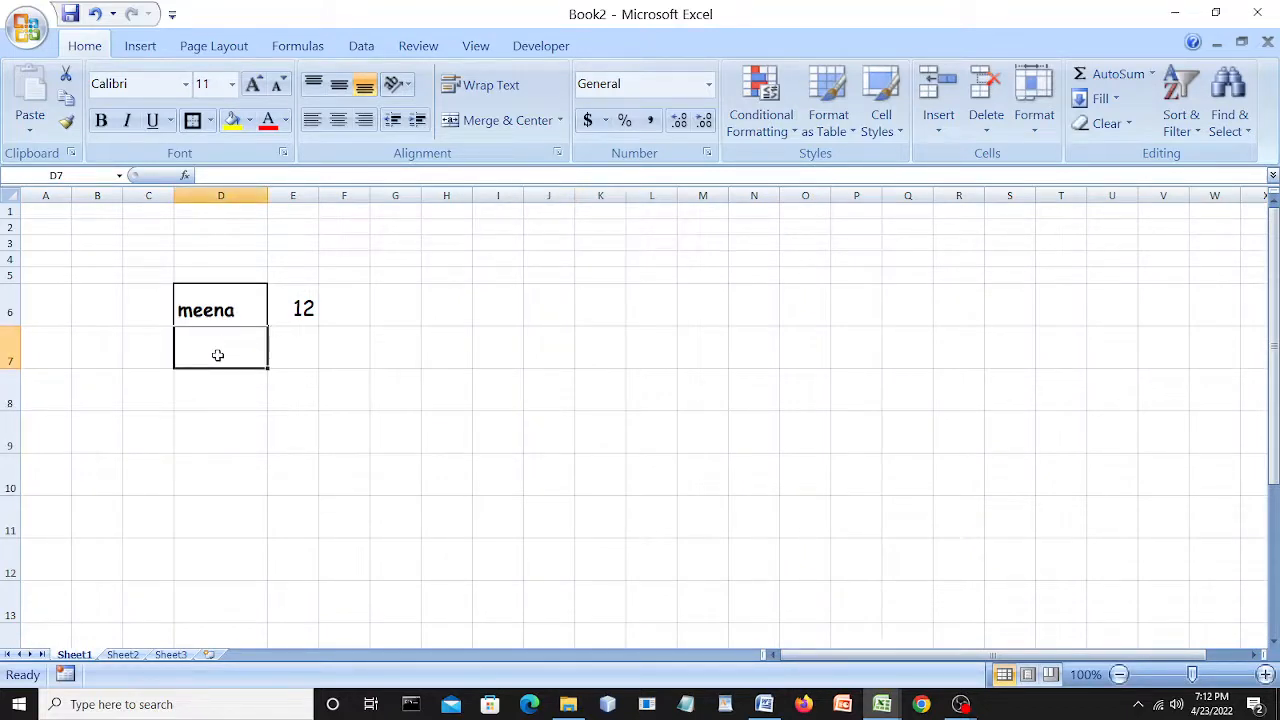
{"action": "type", "text": "arun"}
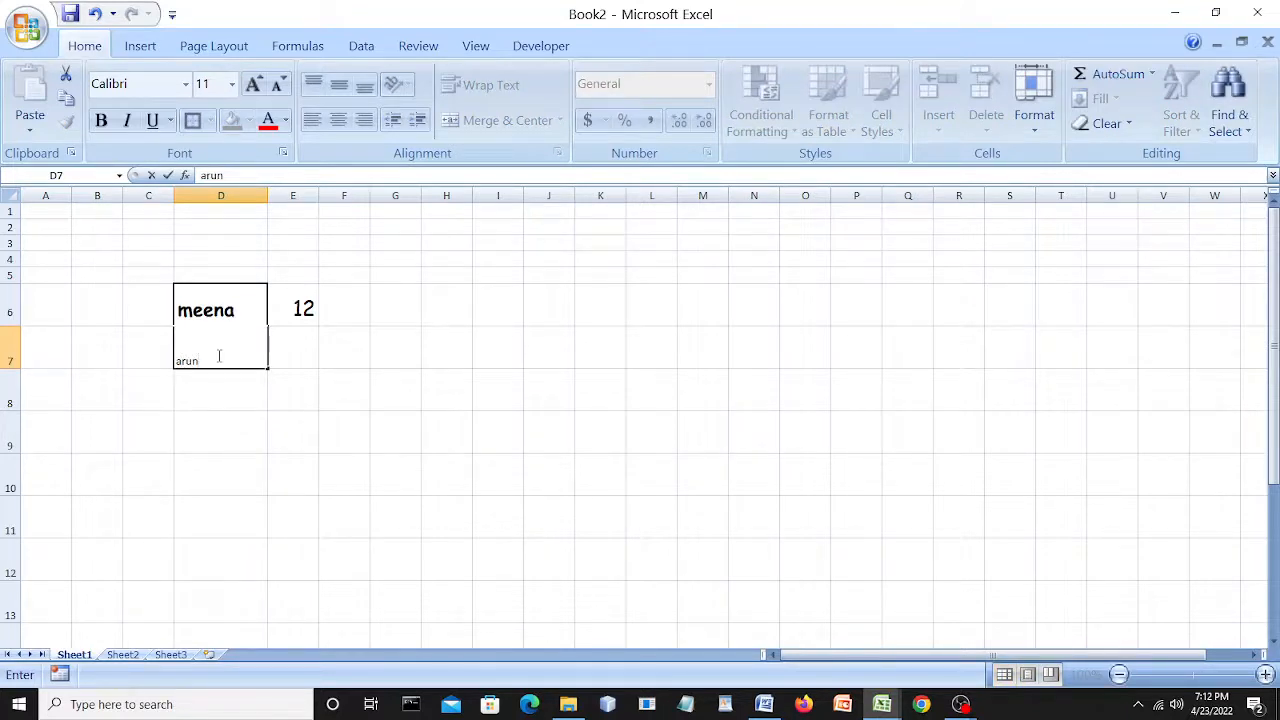
{"action": "key", "text": "Return"}
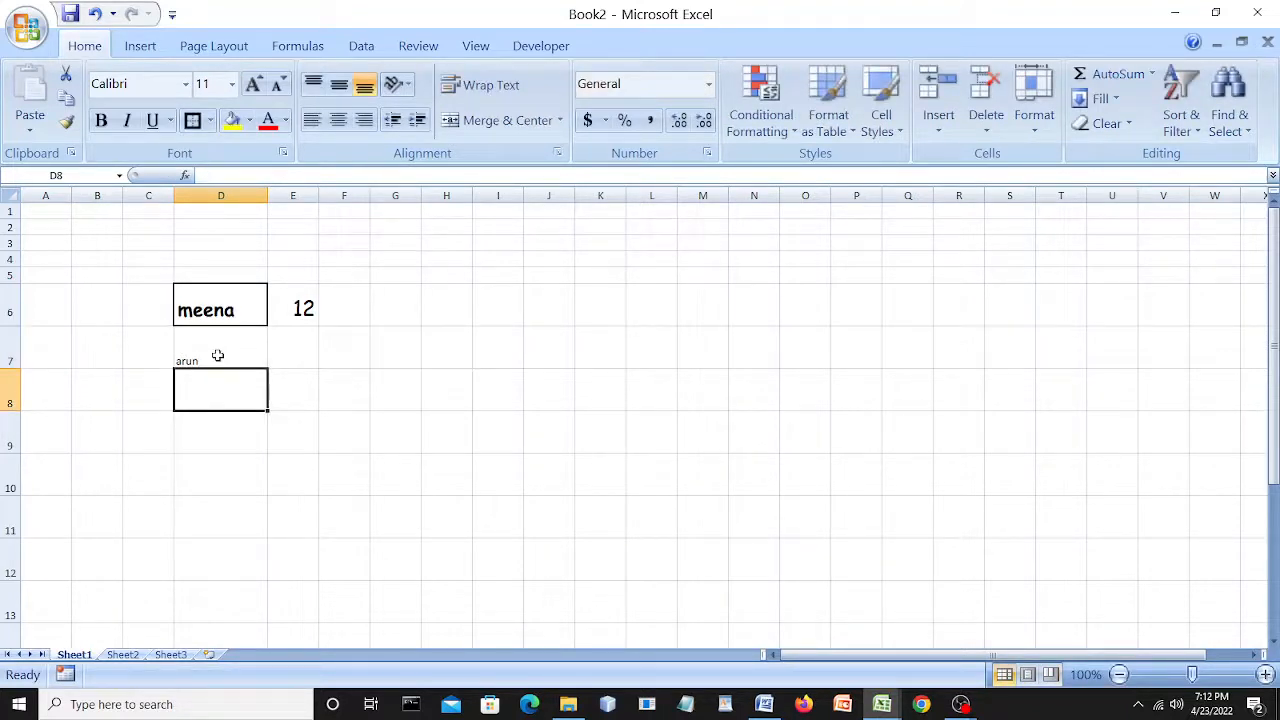
{"action": "type", "text": "bala"}
{"action": "key", "text": "Return"}
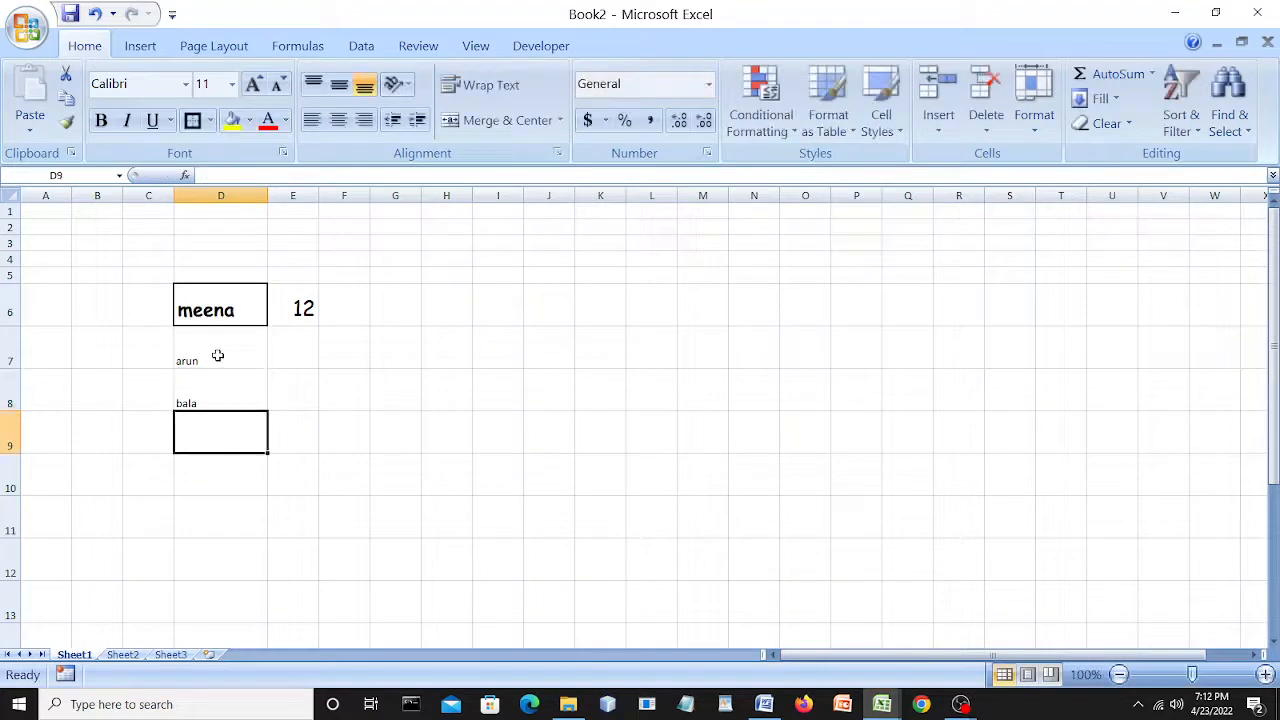
{"action": "type", "text": "ma"}
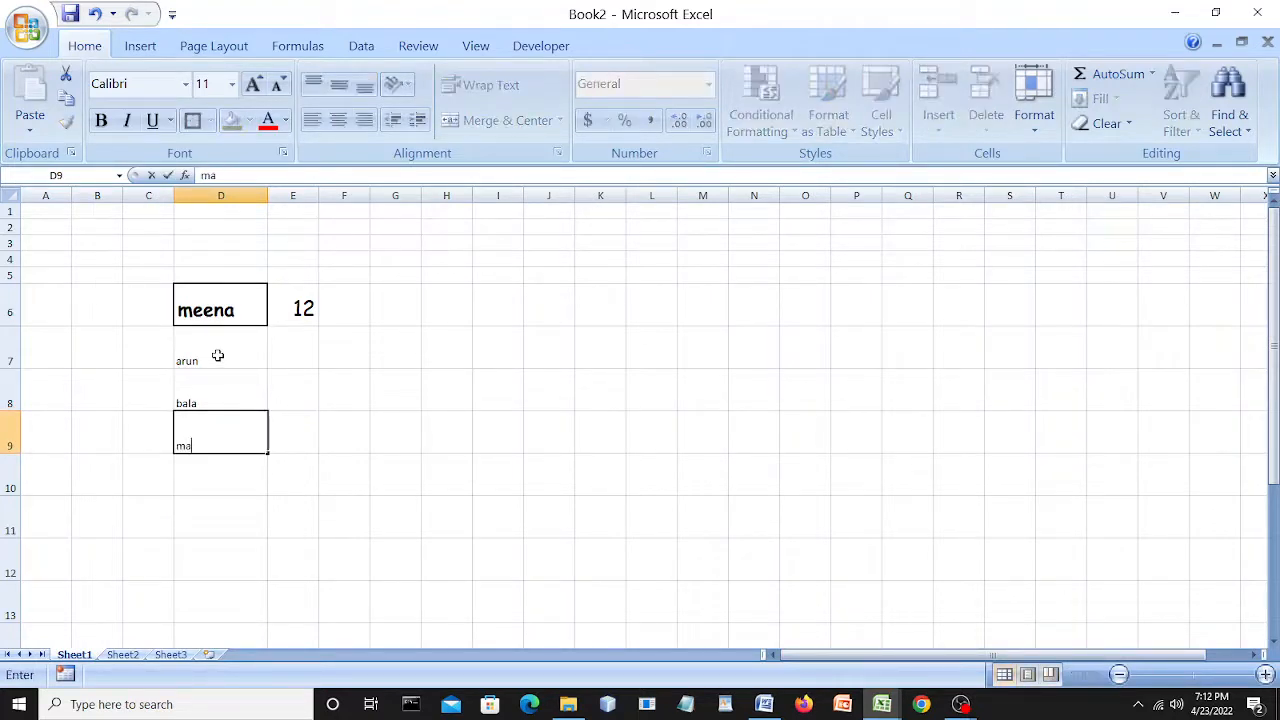
{"action": "type", "text": "dd"}
{"action": "key", "text": "Return"}
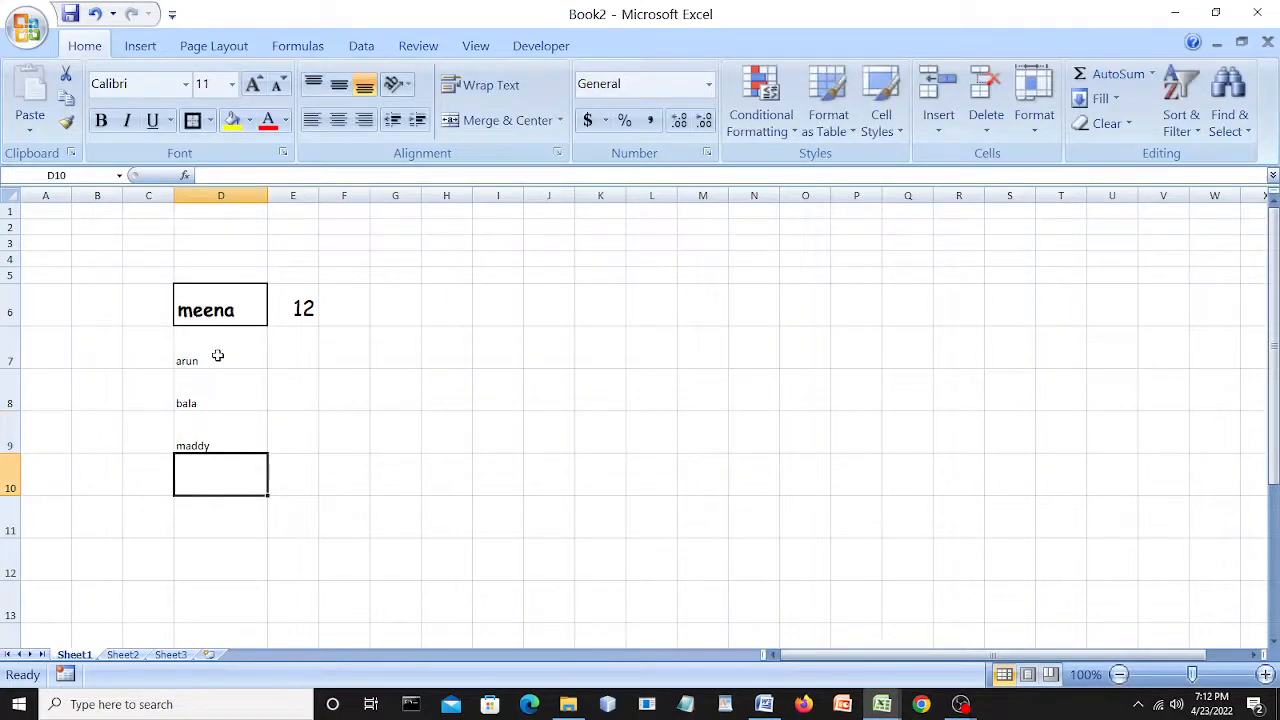
{"action": "type", "text": "leena"}
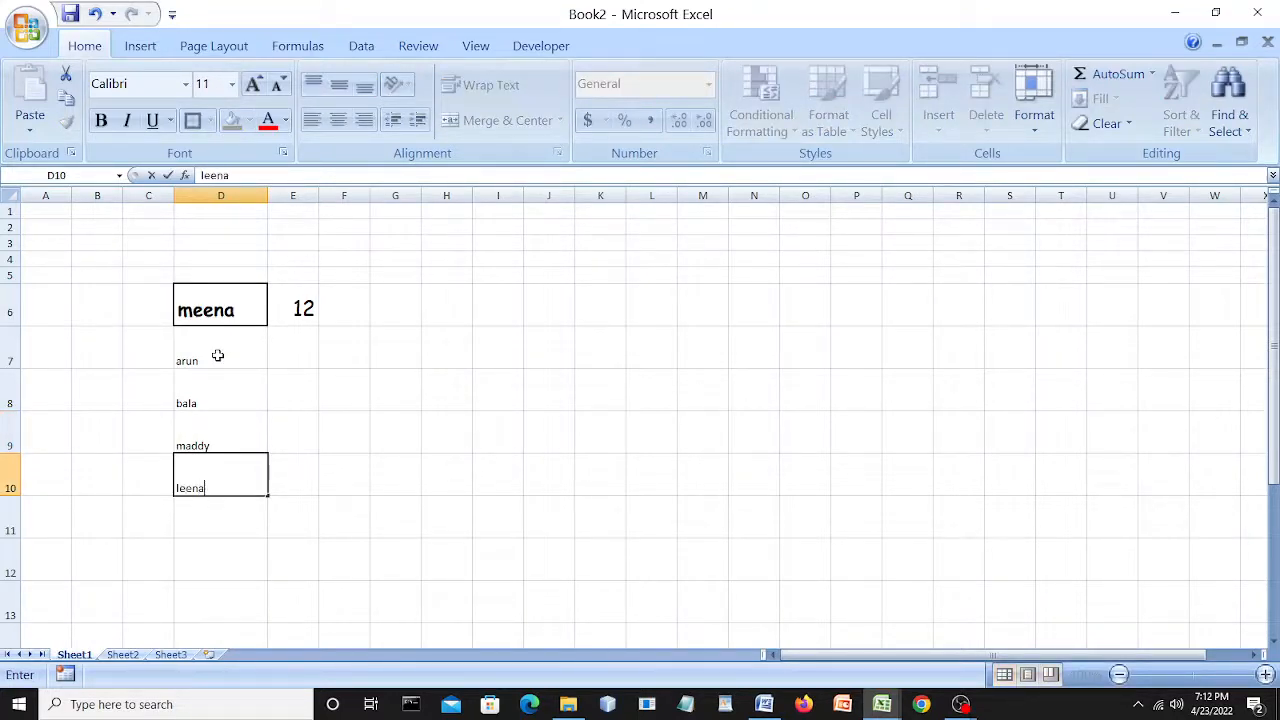
{"action": "key", "text": "Return"}
{"action": "type", "text": "hema"}
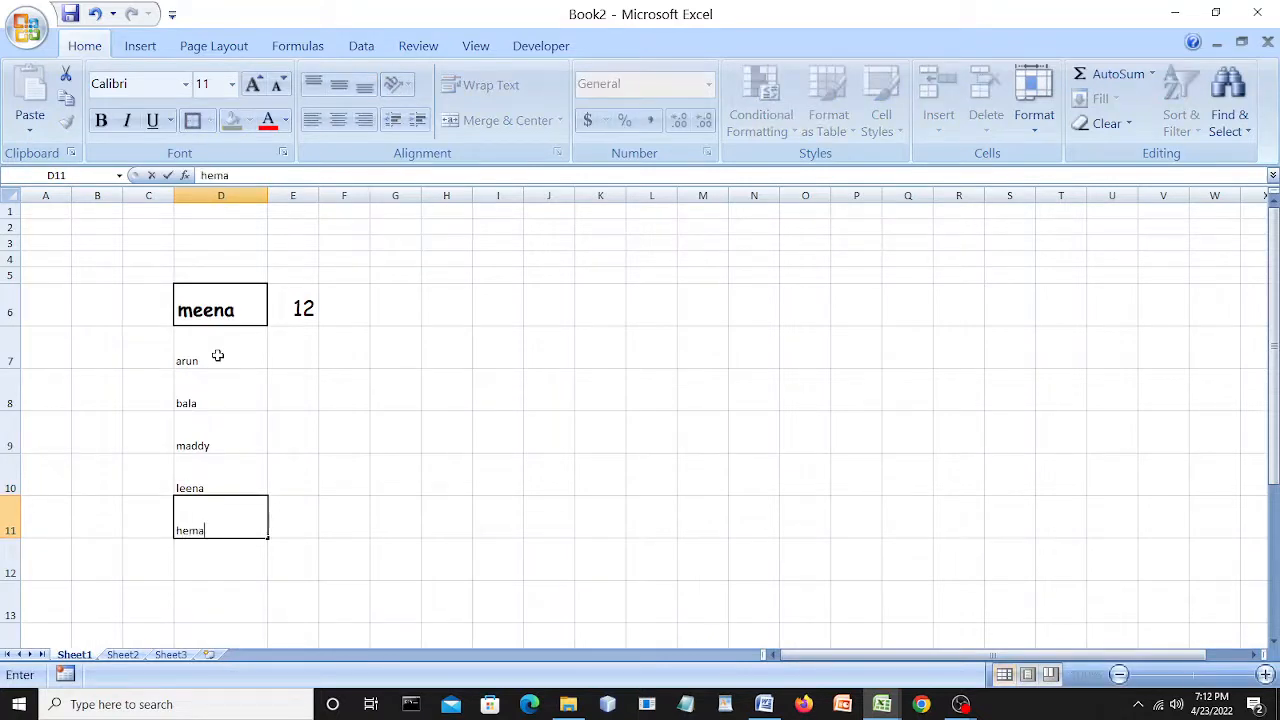
{"action": "left_click", "coordinate": [520, 477]}
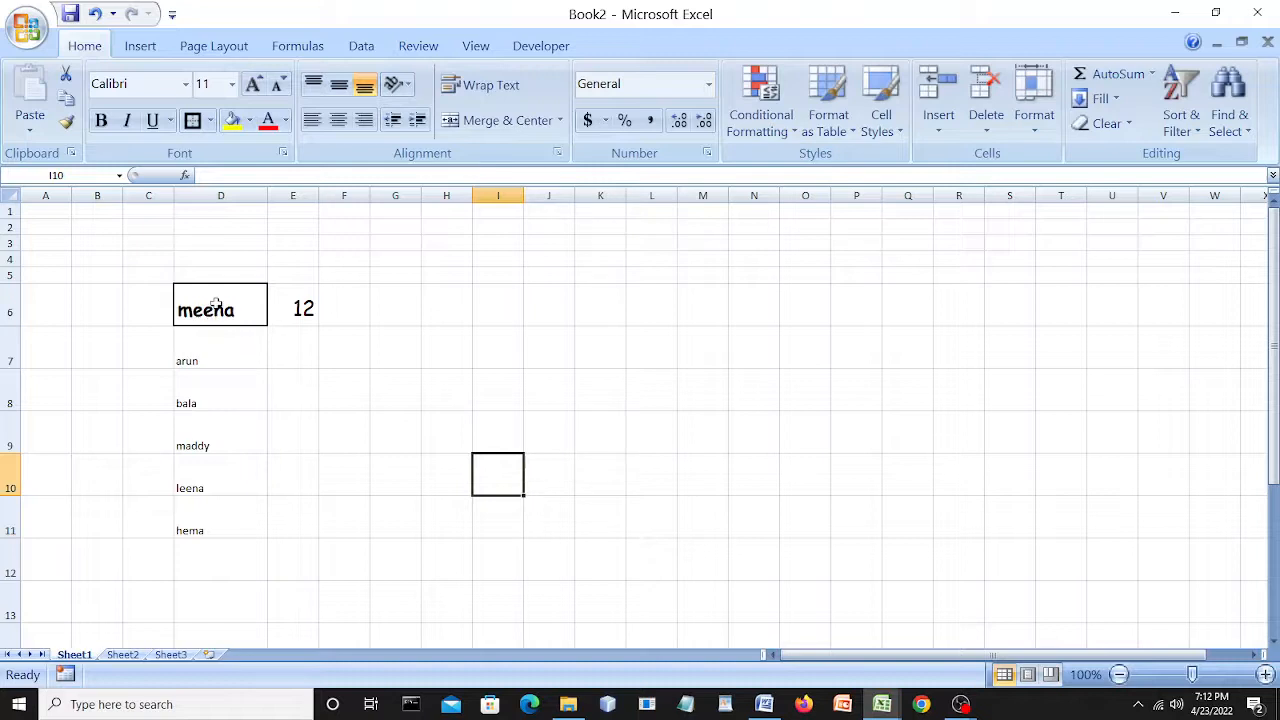
Format the names in D6:D11 in Comic Sans MS at size 20 without bold, and deselect the range.
{"action": "left_click_drag", "start_coordinate": [210, 312], "coordinate": [206, 512]}
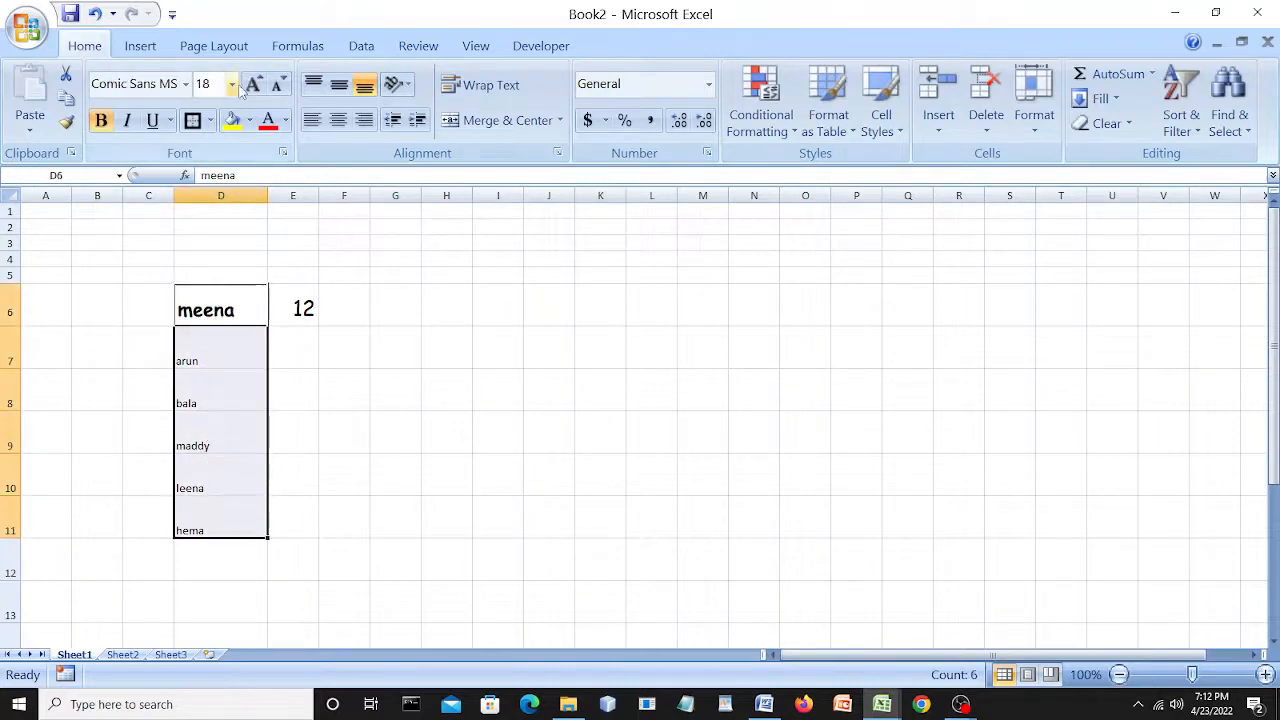
{"action": "left_click", "coordinate": [186, 86]}
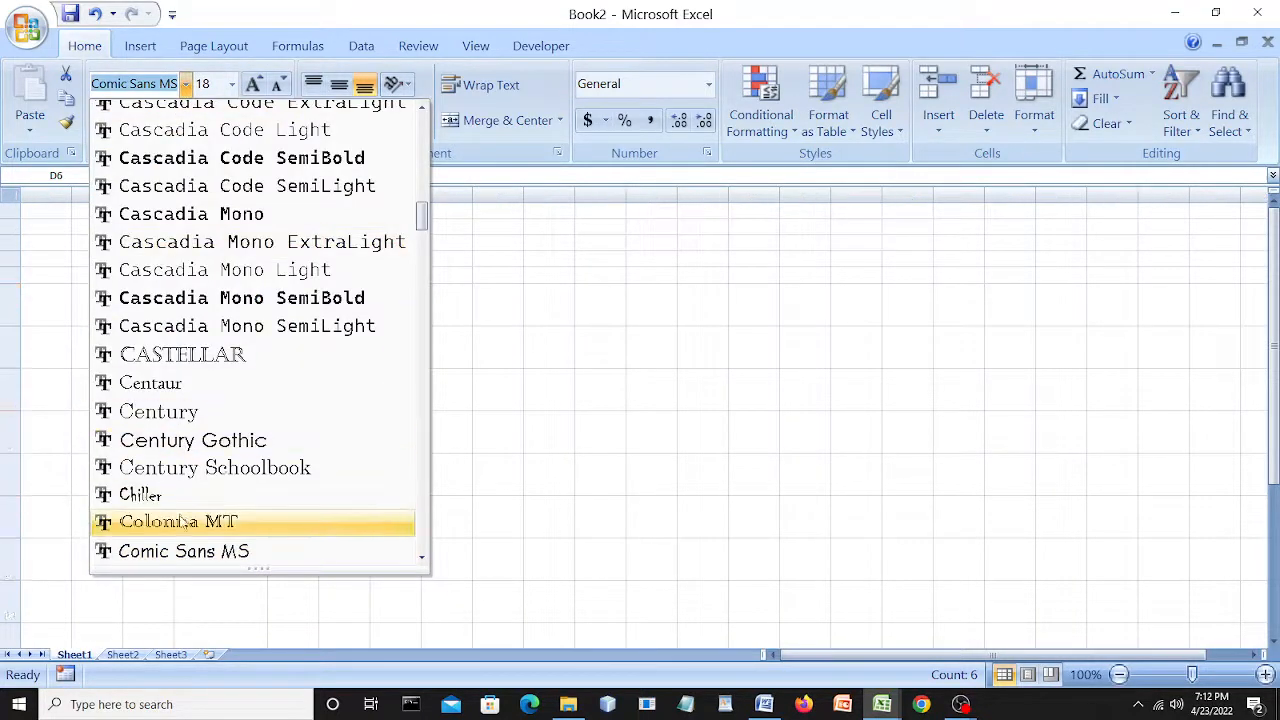
{"action": "left_click", "coordinate": [184, 551]}
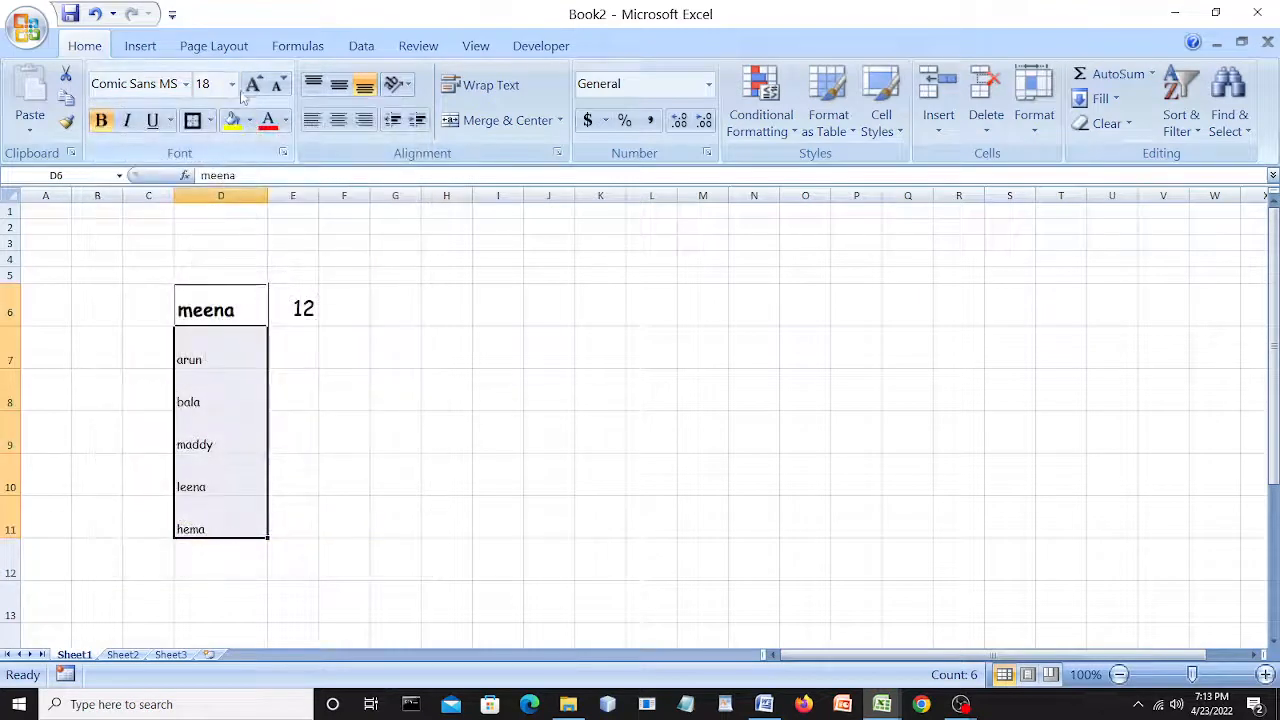
{"action": "left_click", "coordinate": [101, 121]}
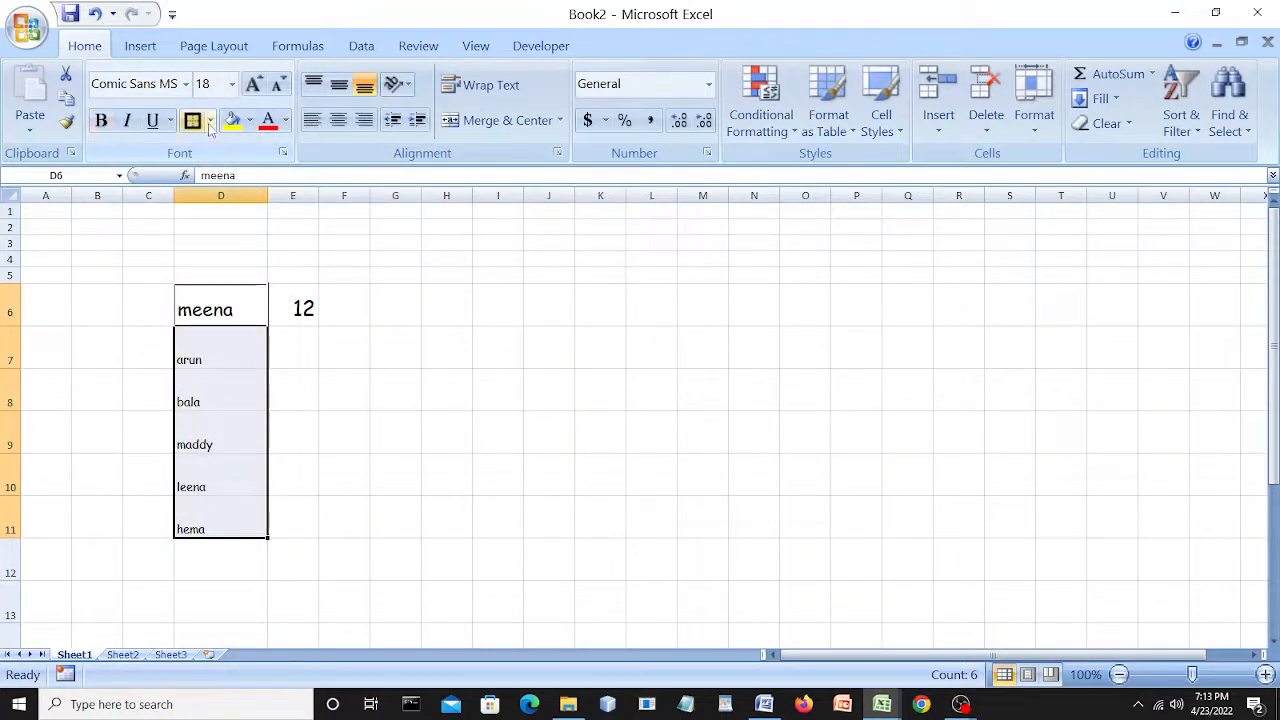
{"action": "left_click", "coordinate": [255, 85]}
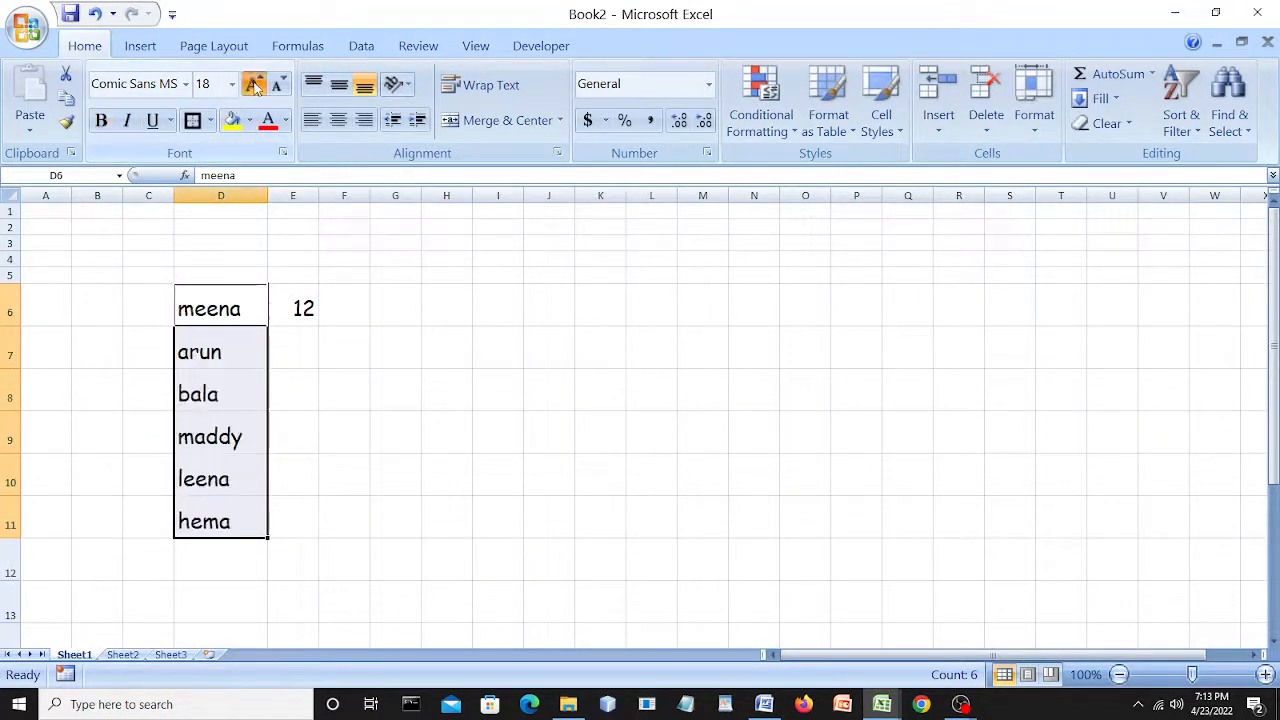
{"action": "left_click", "coordinate": [406, 429]}
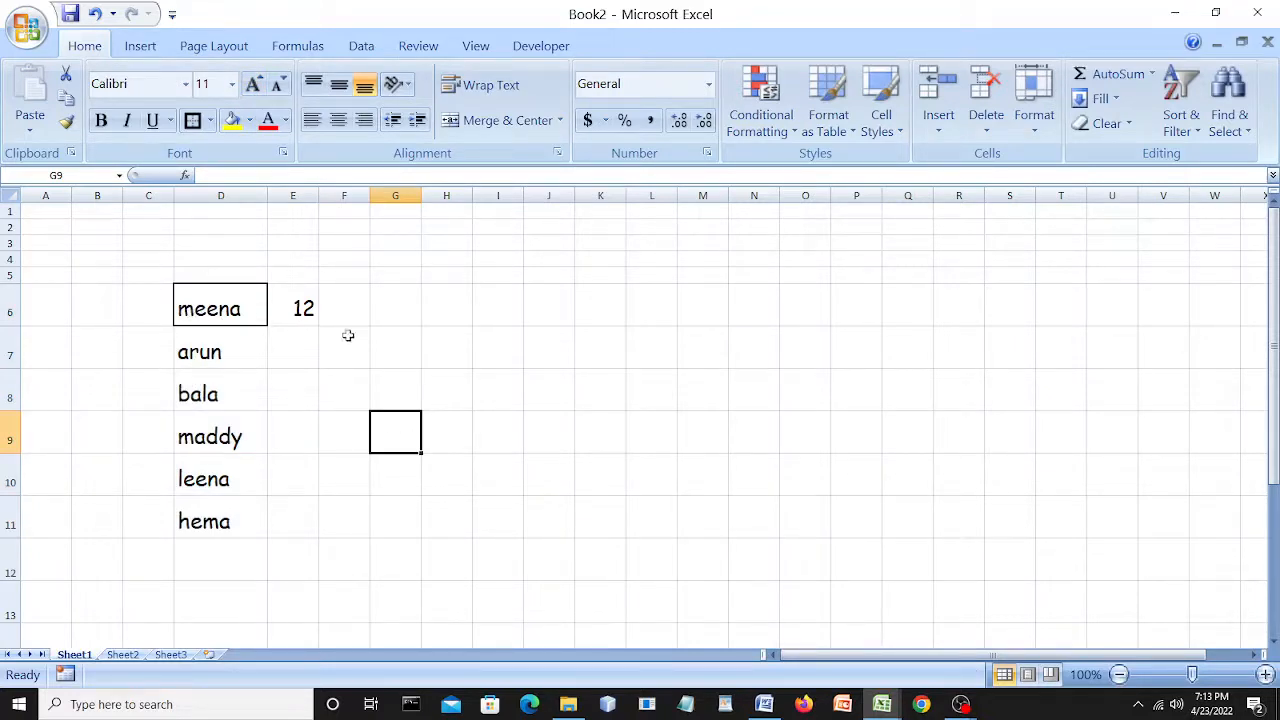
{"action": "left_click", "coordinate": [409, 356]}
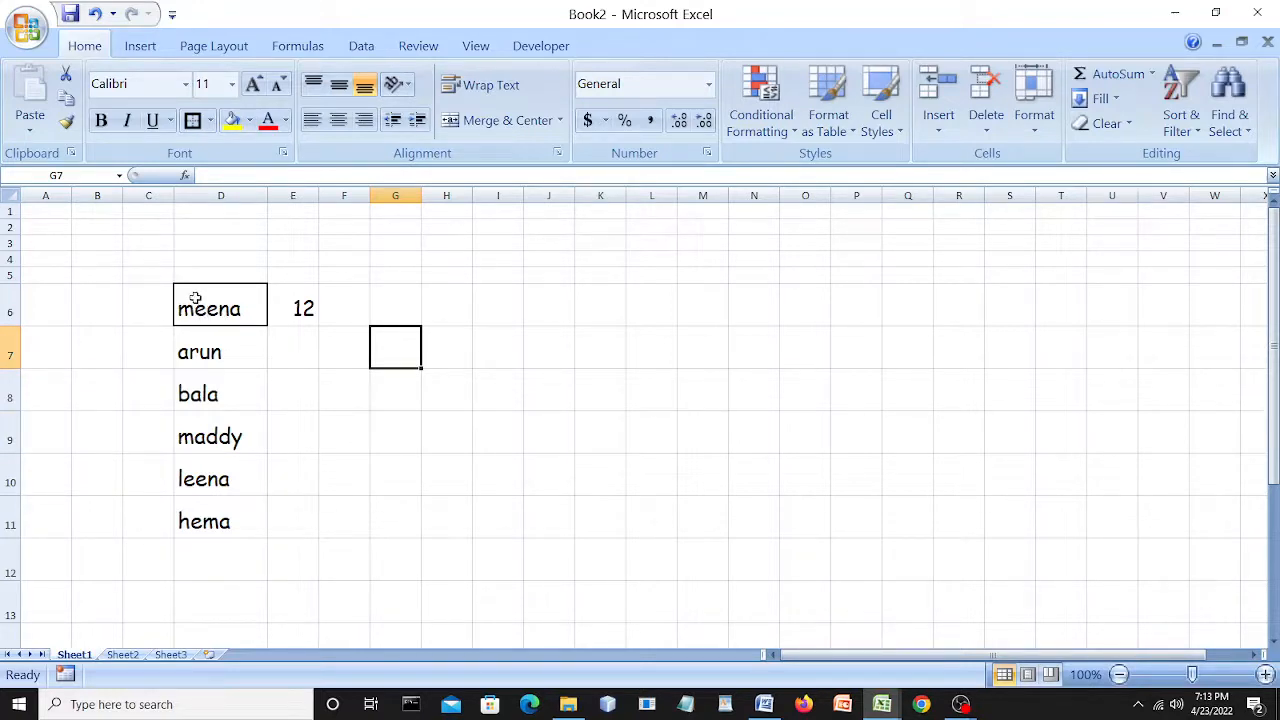
Apply All Borders to the names in D6:D11 and deselect the range.
{"action": "left_click_drag", "start_coordinate": [195, 298], "coordinate": [201, 516]}
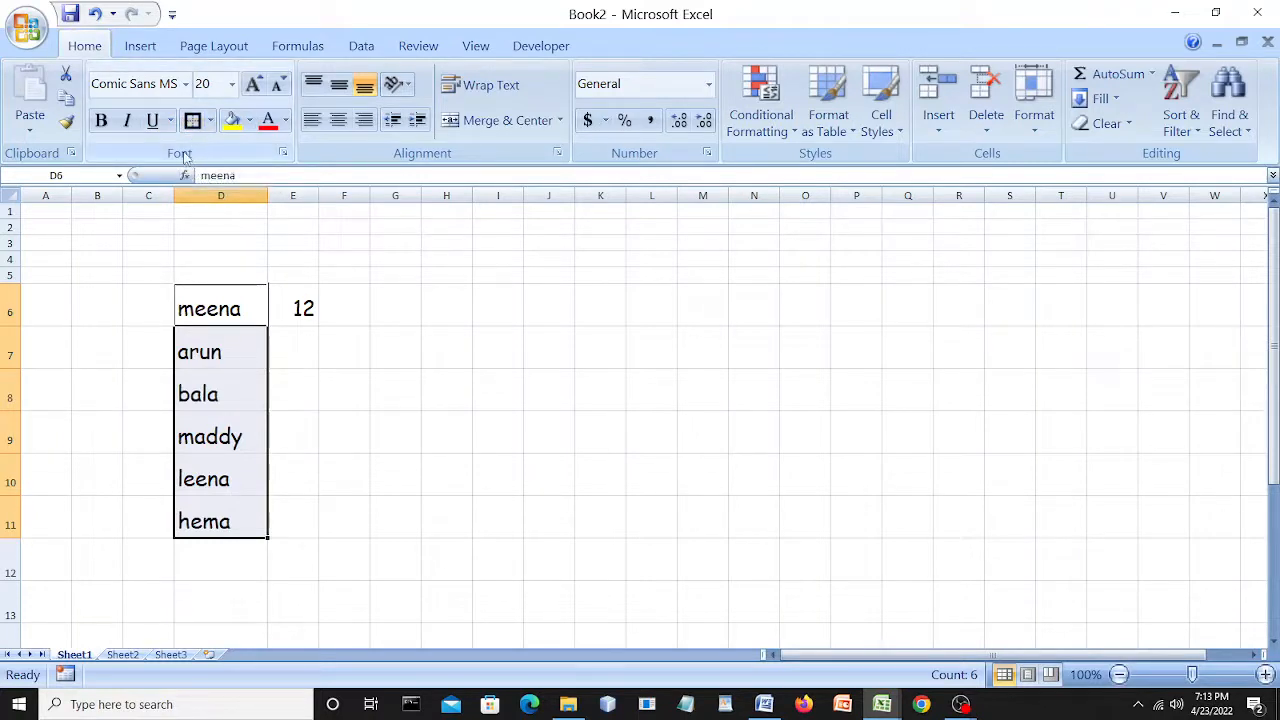
{"action": "left_click", "coordinate": [211, 122]}
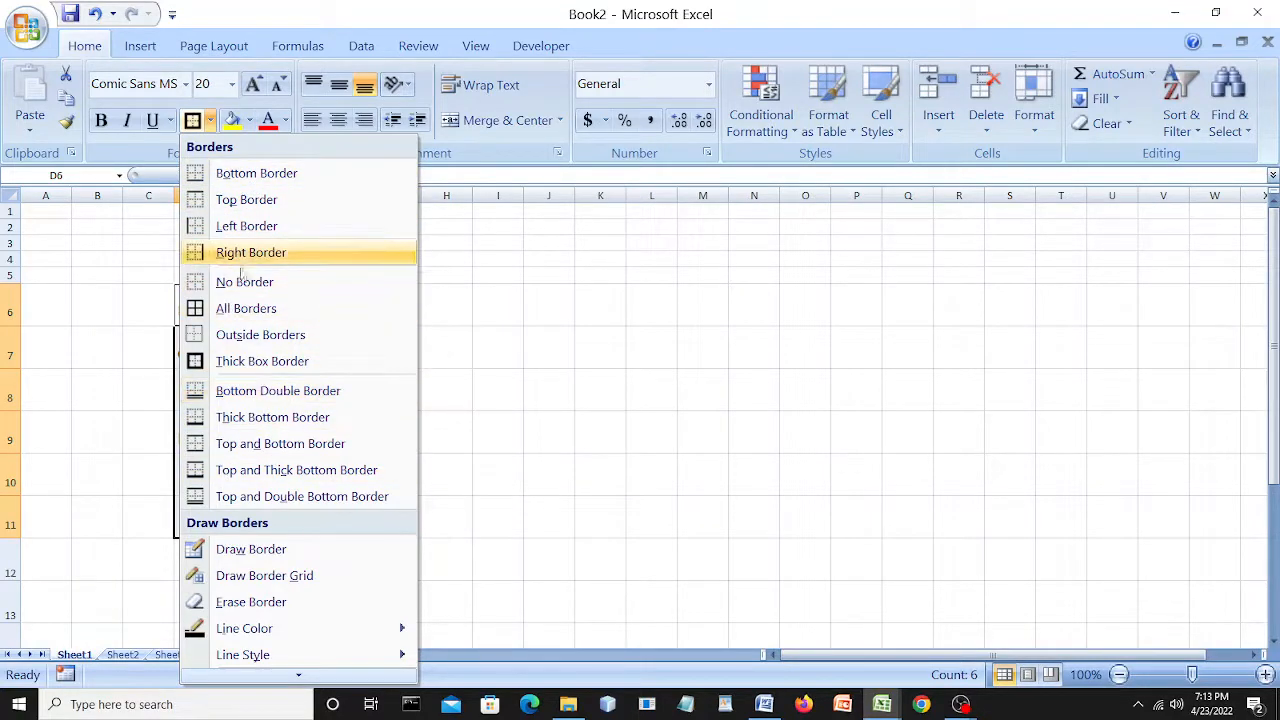
{"action": "left_click", "coordinate": [247, 311]}
{"action": "left_click", "coordinate": [509, 420]}
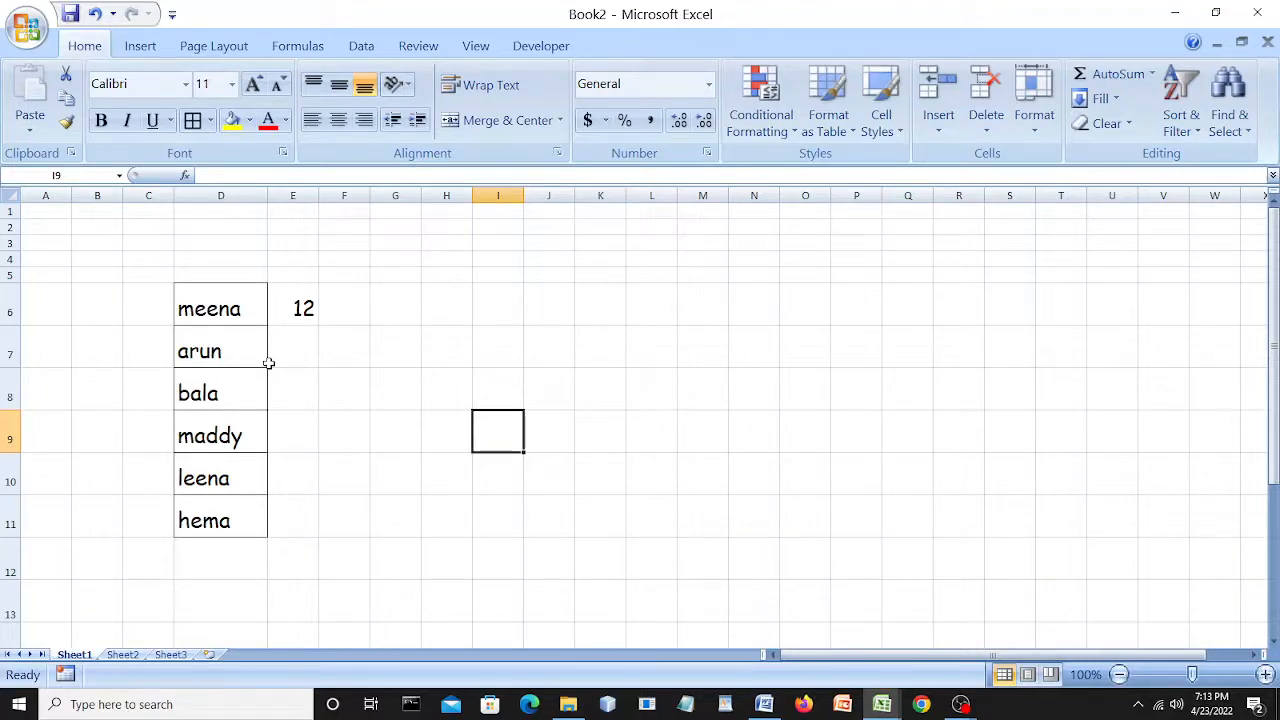
Switch to Word and add the lines "Cell shading" and "Fill color" below "Cell borders" in the notes.
{"action": "left_click", "coordinate": [764, 704]}
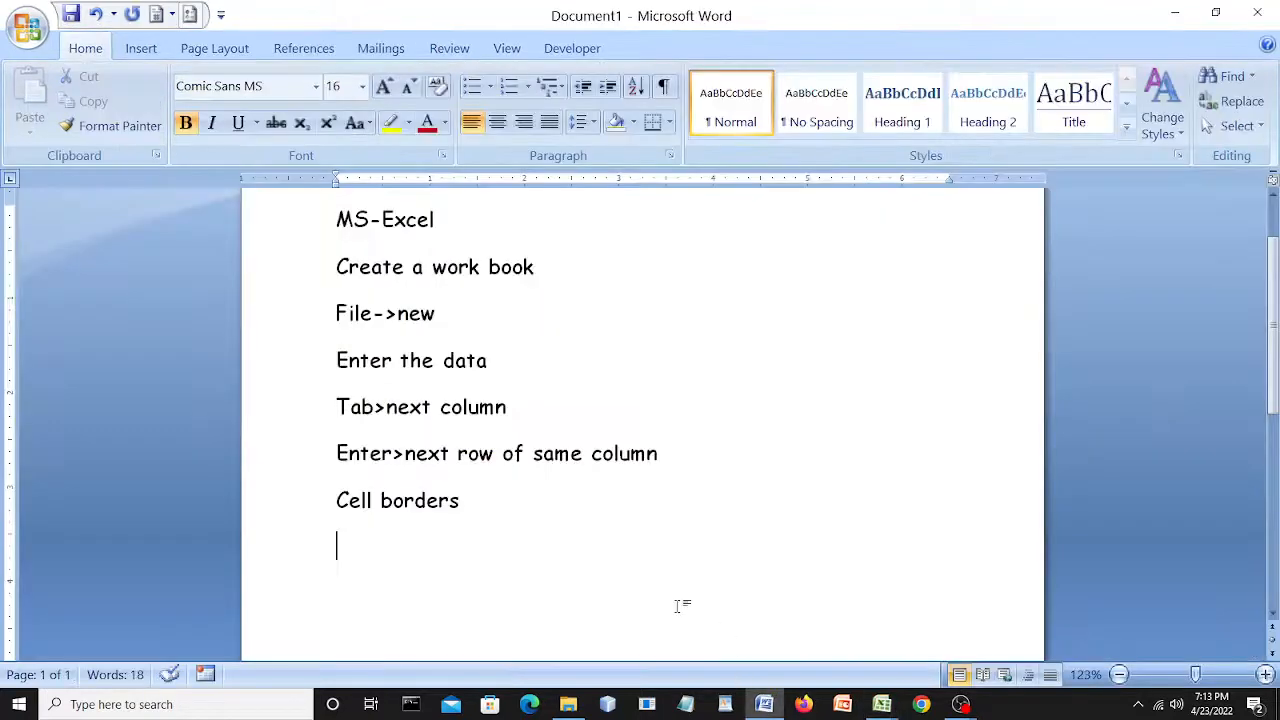
{"action": "type", "text": "cell"}
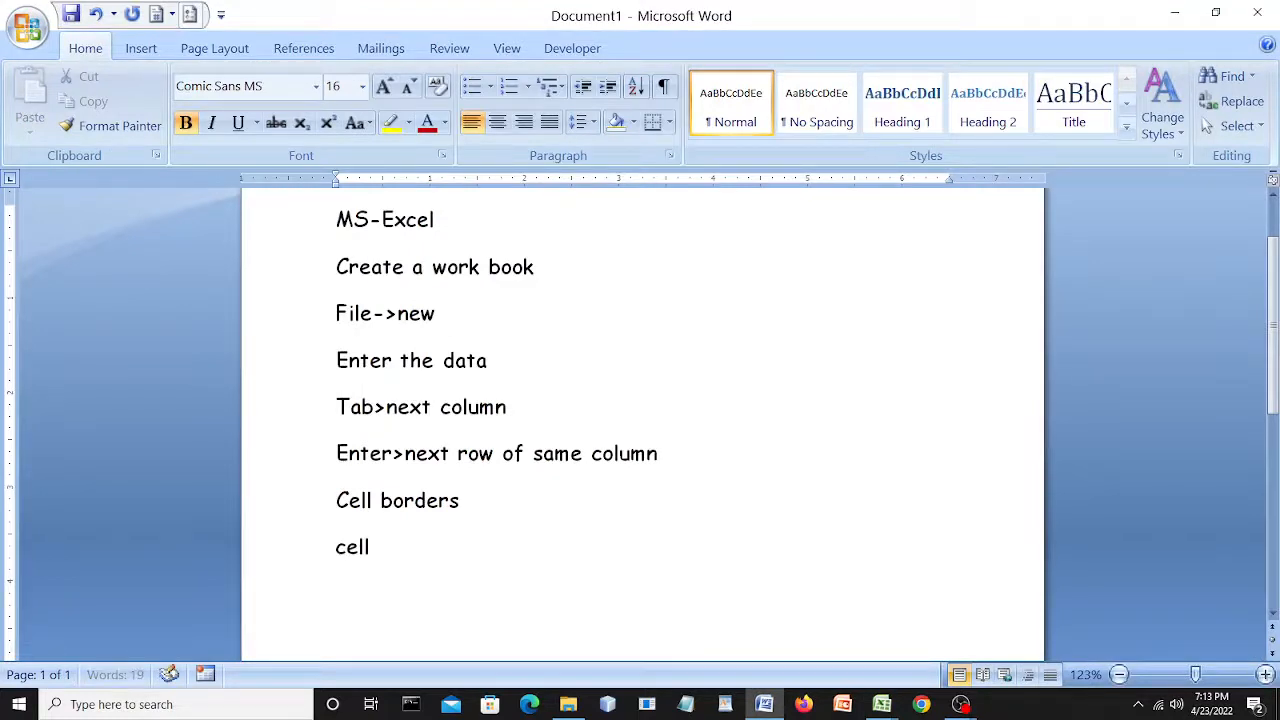
{"action": "type", "text": " s"}
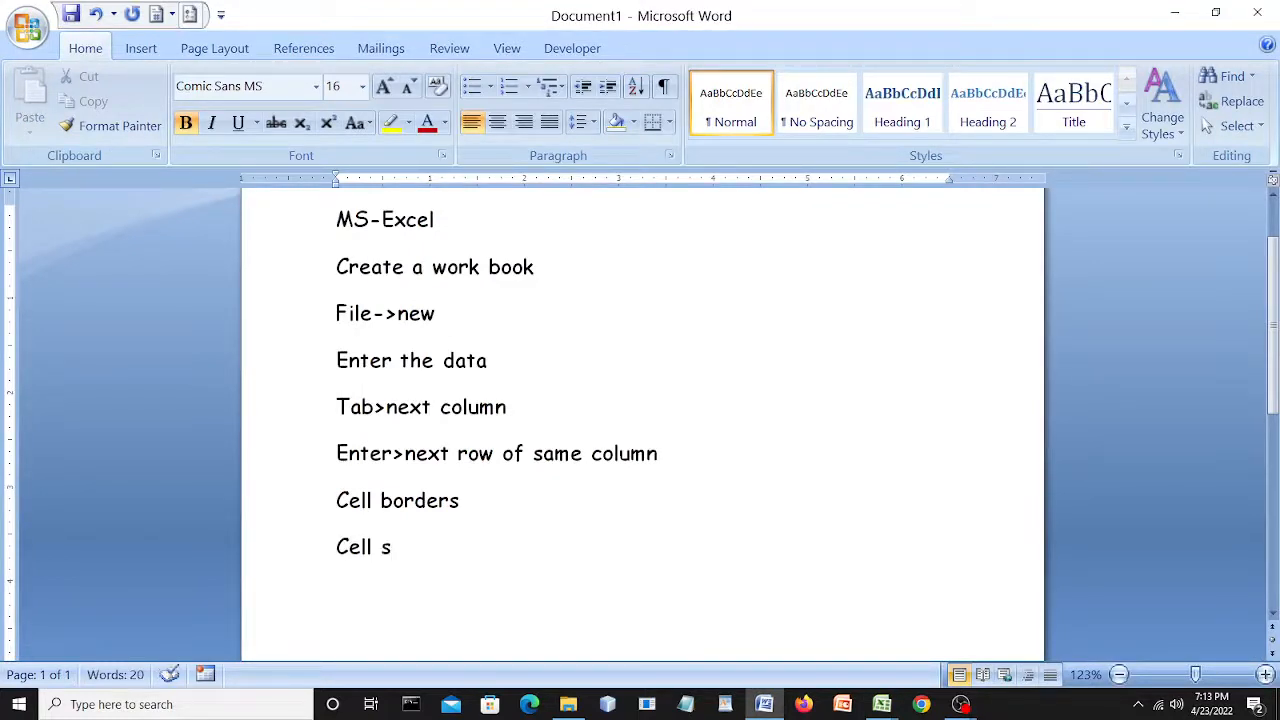
{"action": "type", "text": "hading"}
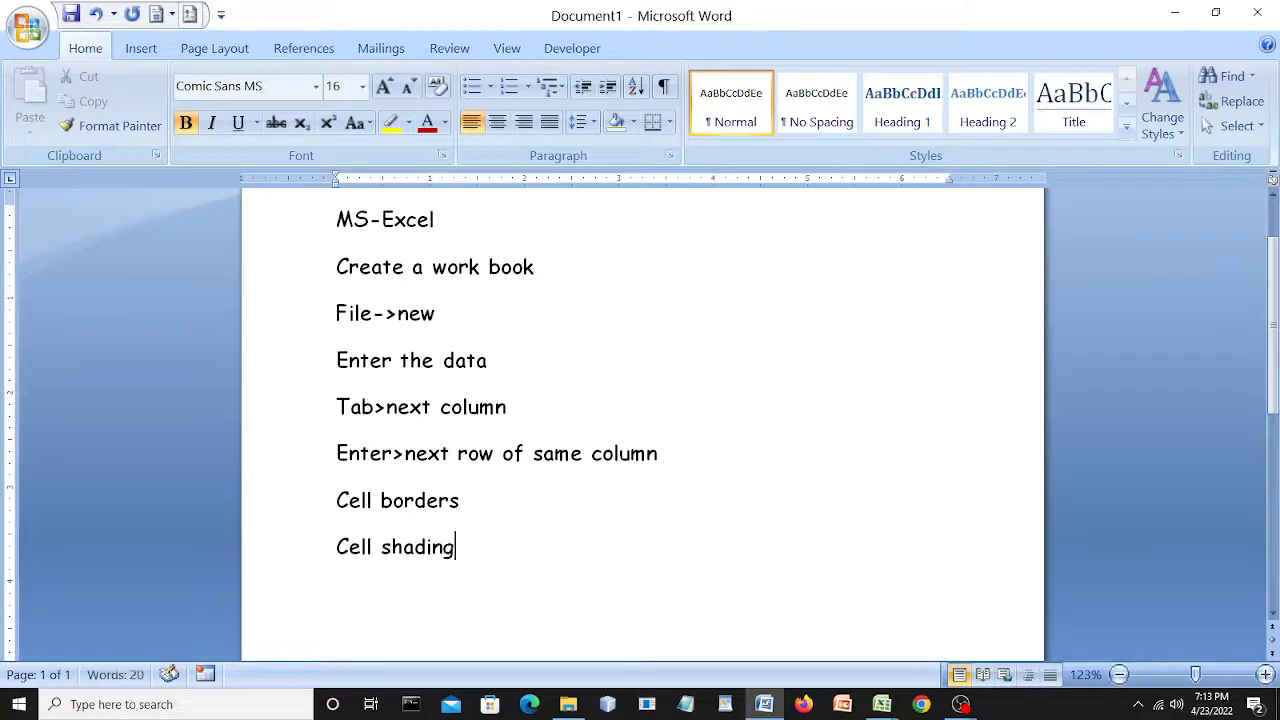
{"action": "key", "text": "Return"}
{"action": "type", "text": "fill color"}
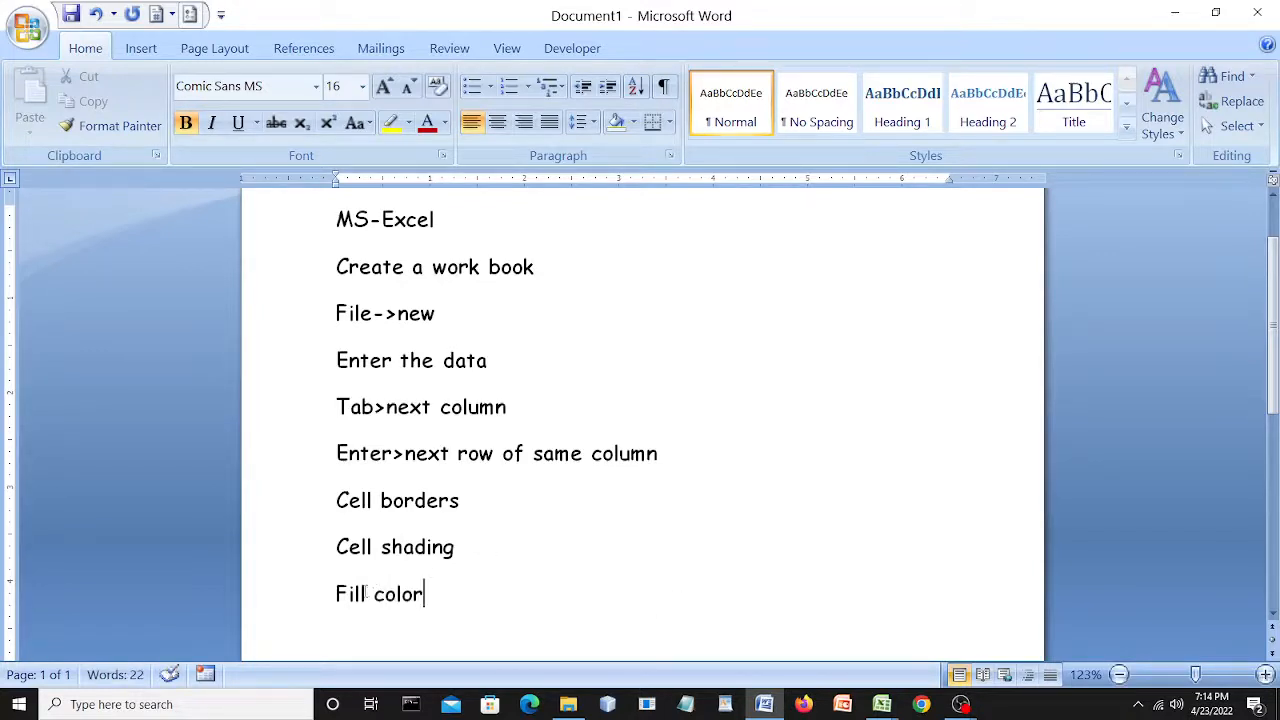
Switch to the Book2 workbook in Excel, shade cell D6 light orange, and deselect it.
{"action": "mouse_move", "coordinate": [882, 704]}
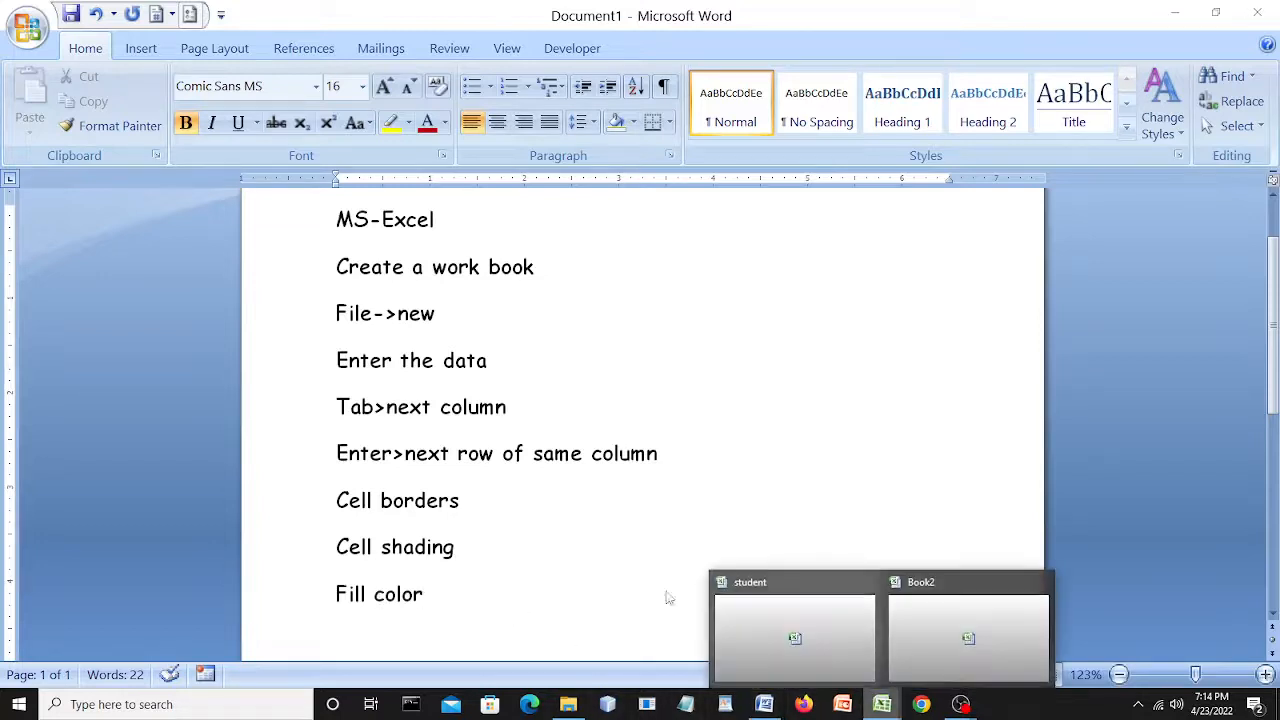
{"action": "left_click", "coordinate": [909, 633]}
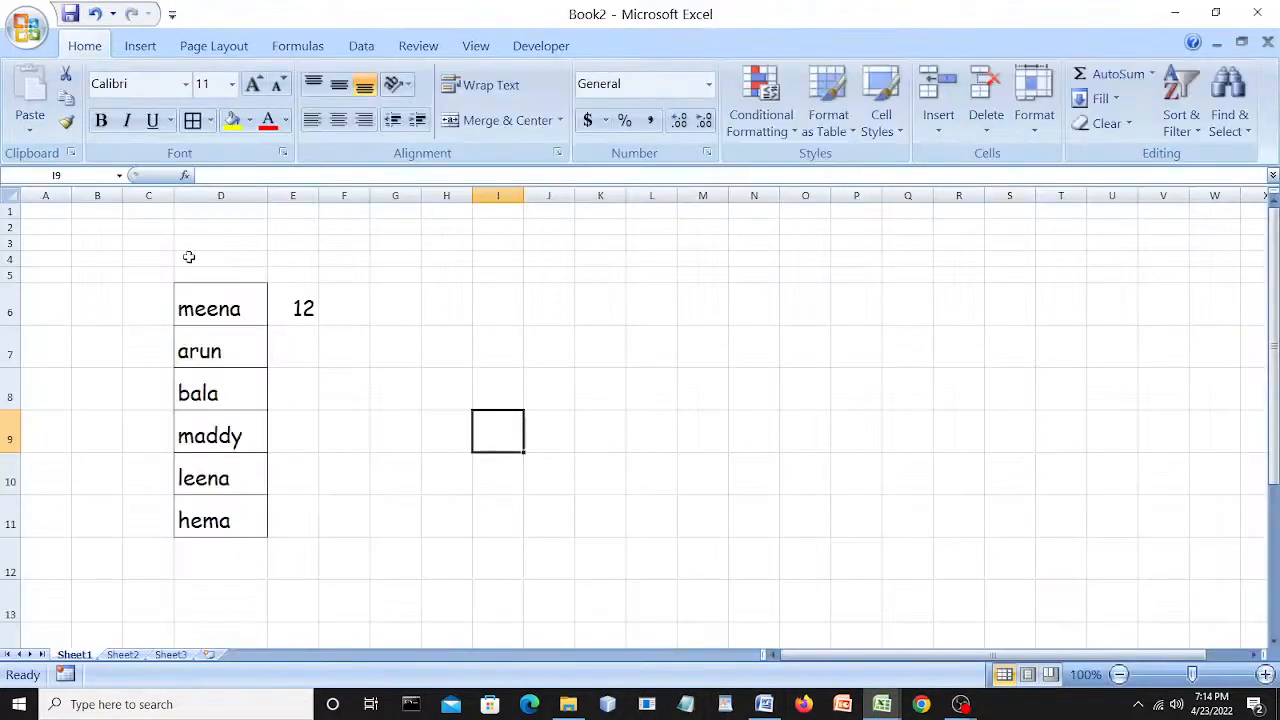
{"action": "left_click", "coordinate": [207, 312]}
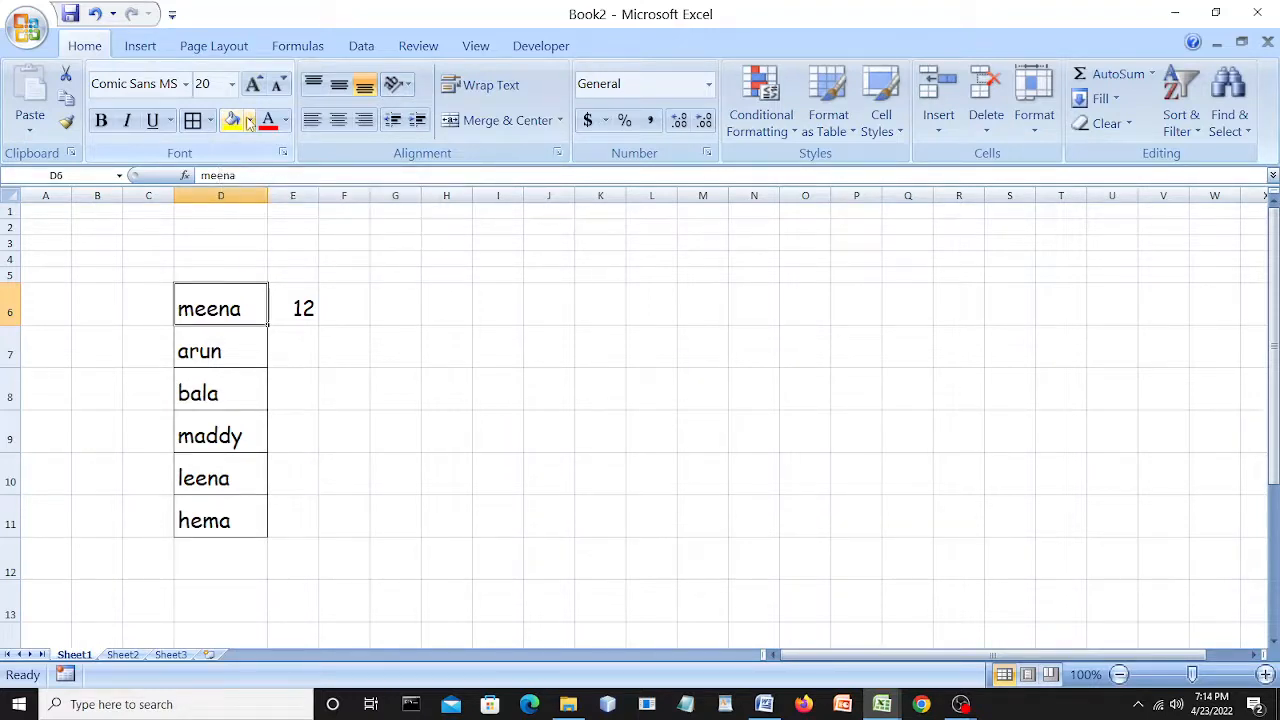
{"action": "left_click", "coordinate": [249, 120]}
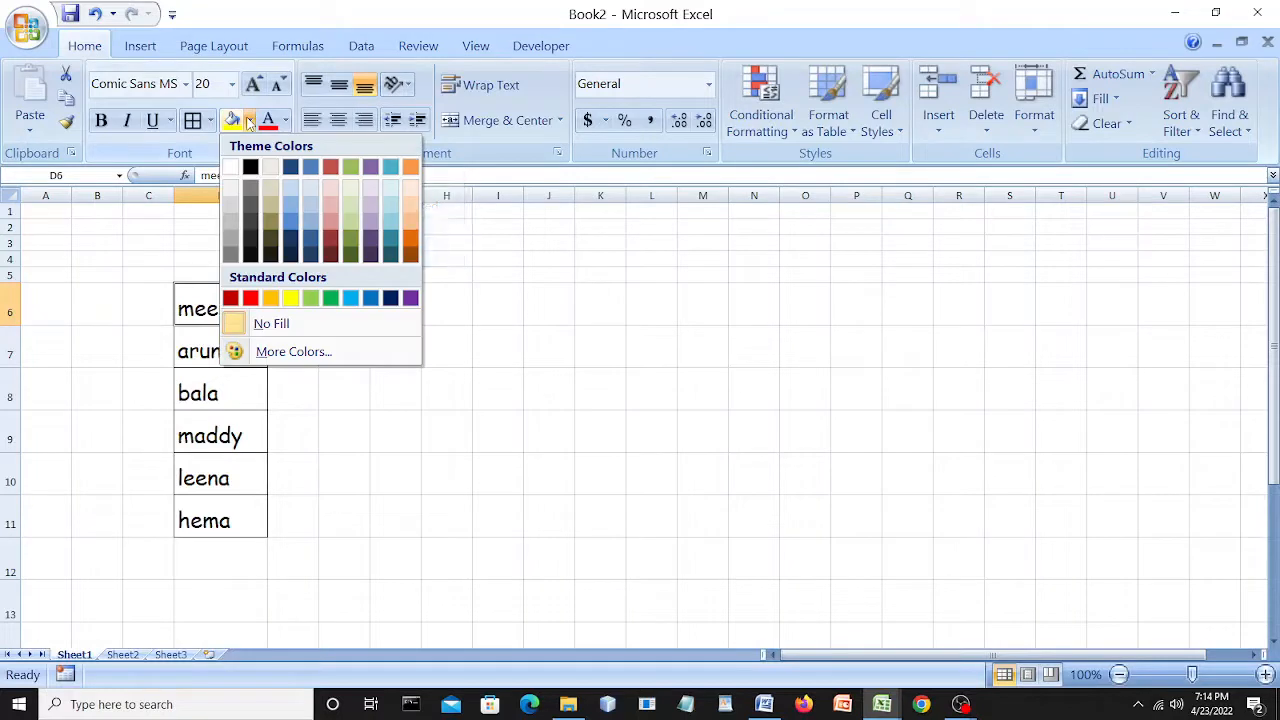
{"action": "left_click", "coordinate": [410, 220]}
{"action": "left_click", "coordinate": [406, 346]}
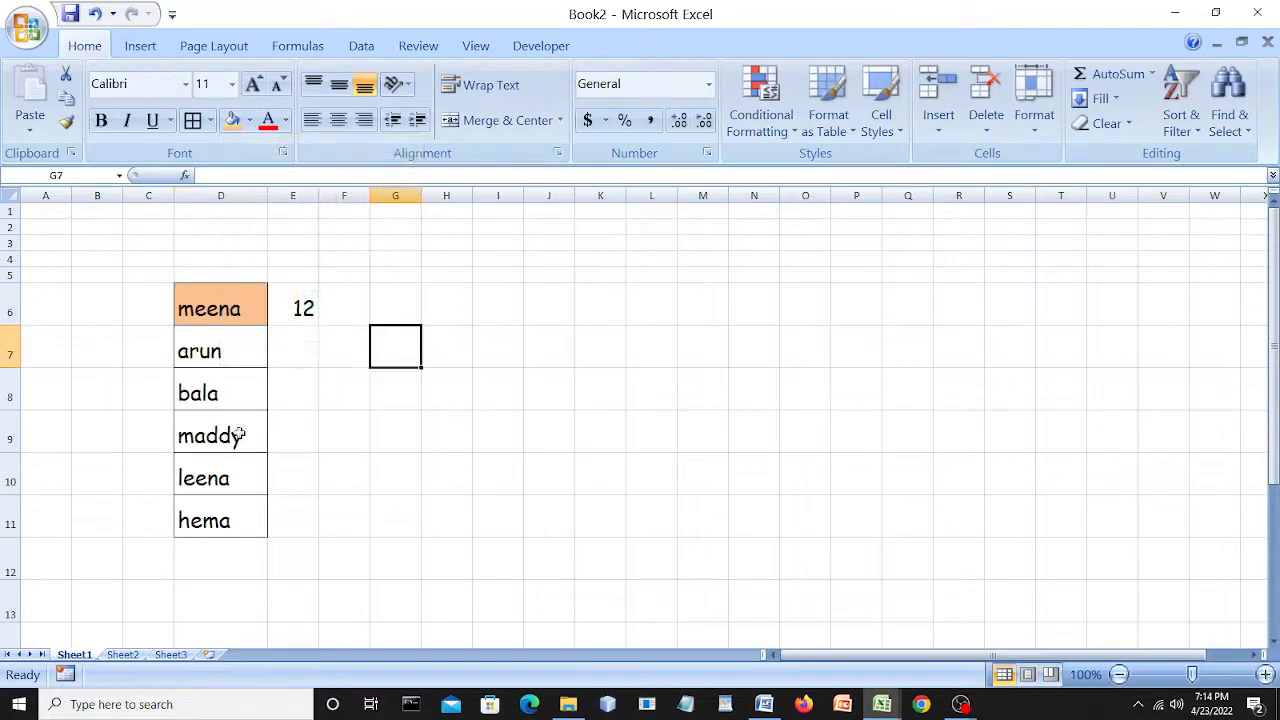
Shade cell D7 with a dark tan theme color and cell D8 with the aqua theme color.
{"action": "left_click", "coordinate": [212, 352]}
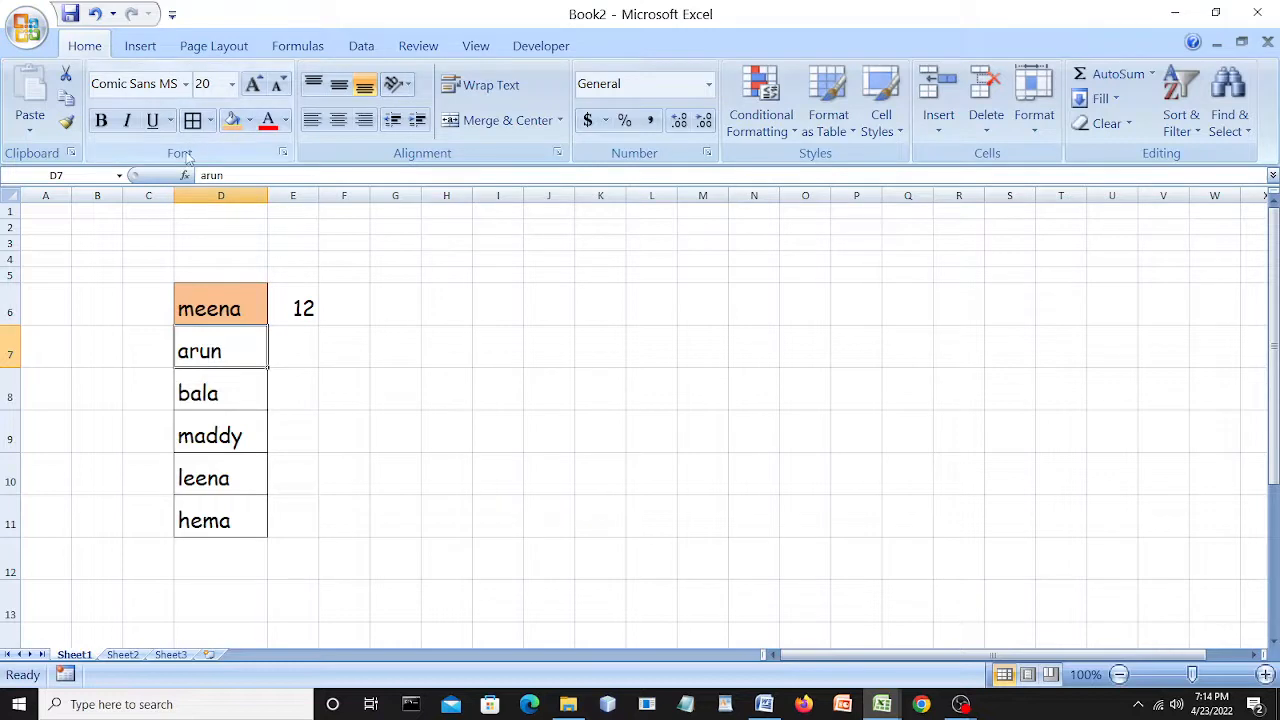
{"action": "left_click", "coordinate": [249, 120]}
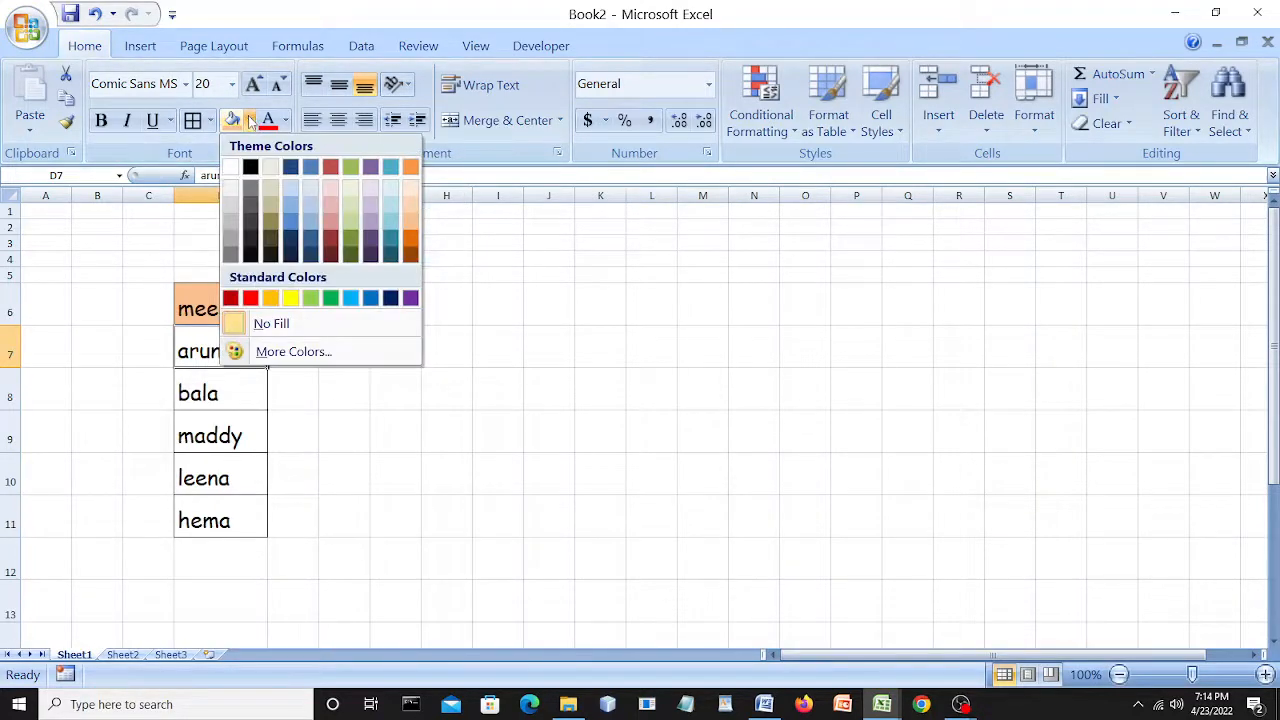
{"action": "left_click", "coordinate": [271, 207]}
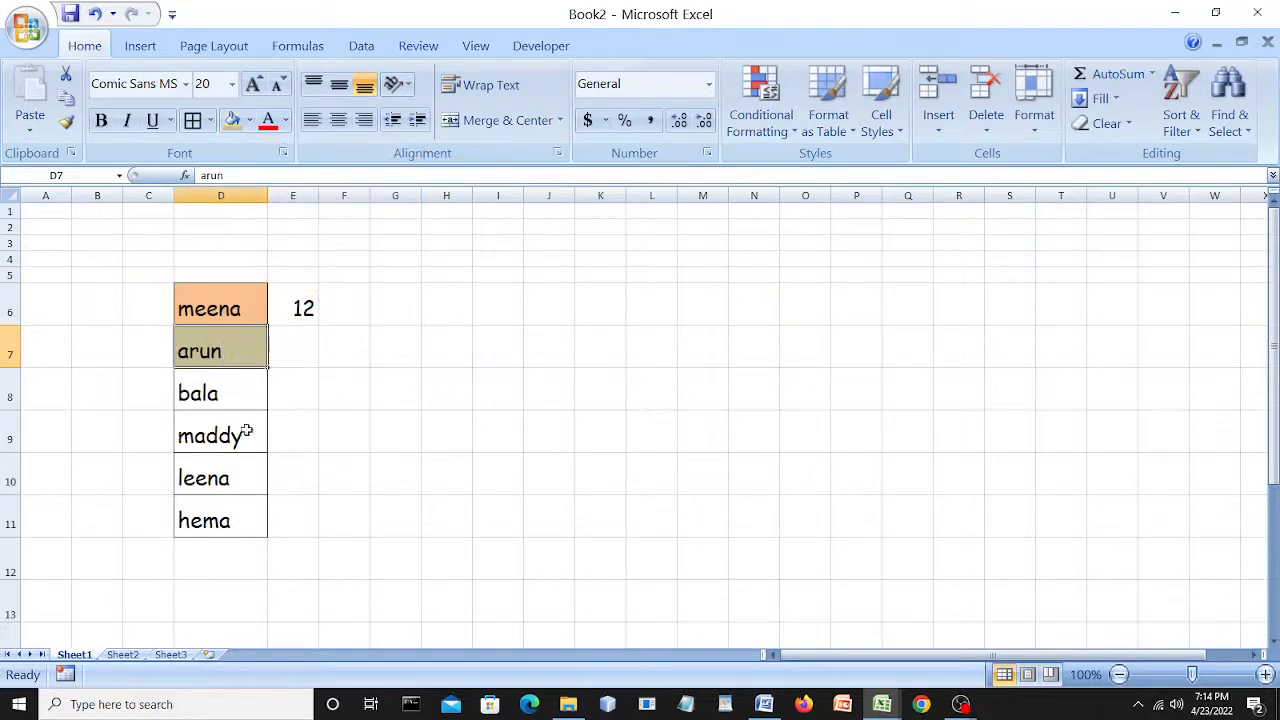
{"action": "left_click", "coordinate": [233, 392]}
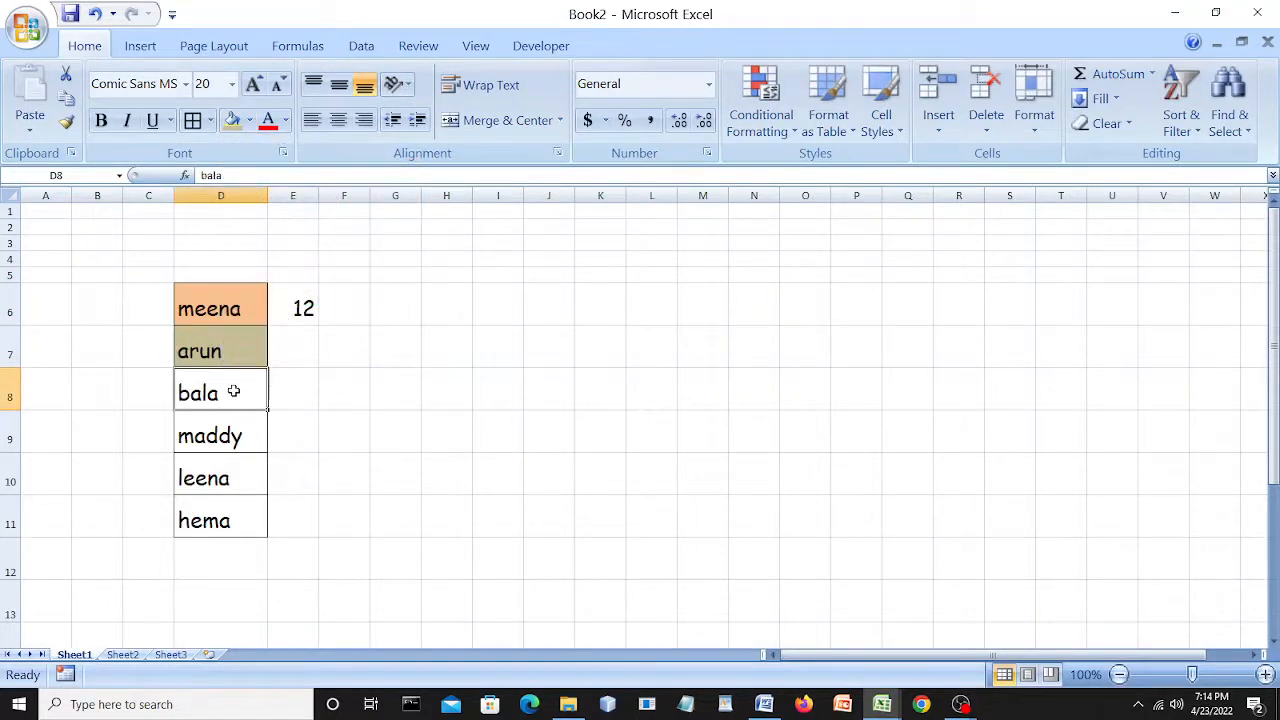
{"action": "left_click", "coordinate": [249, 120]}
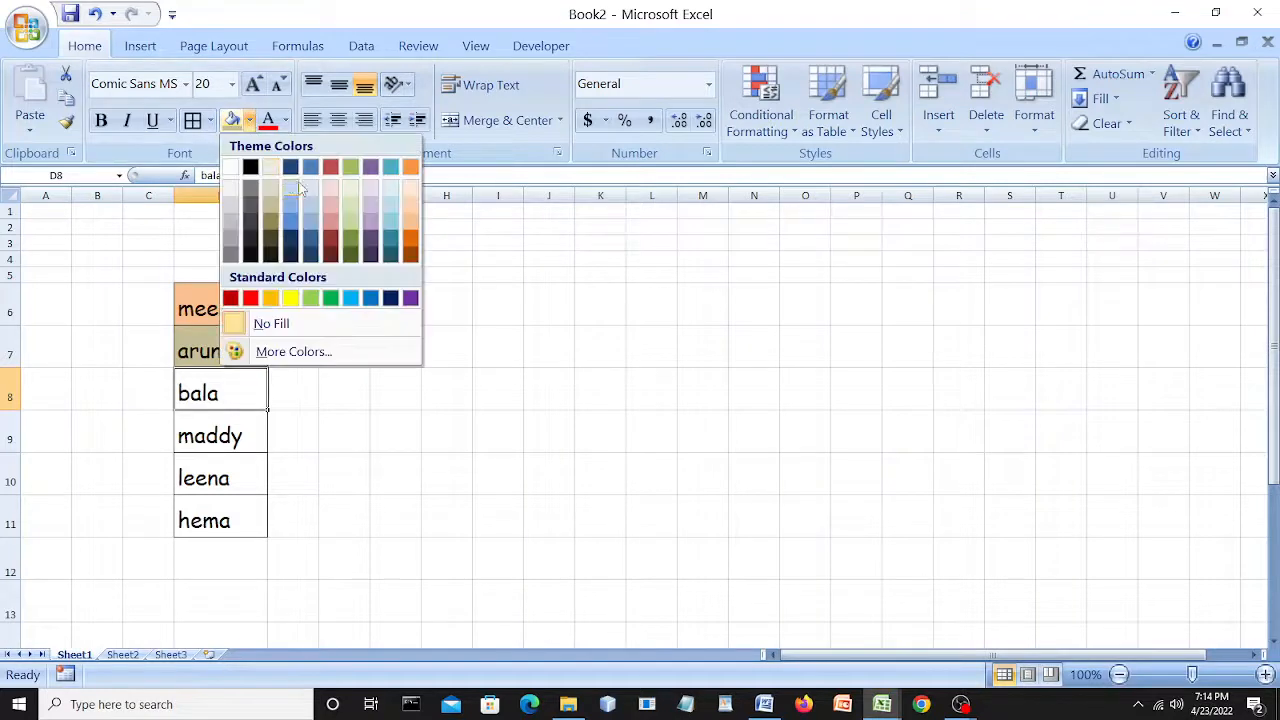
{"action": "left_click", "coordinate": [391, 168]}
Shade cell D9 with standard yellow and cell D10 with standard light blue.
{"action": "left_click", "coordinate": [250, 432]}
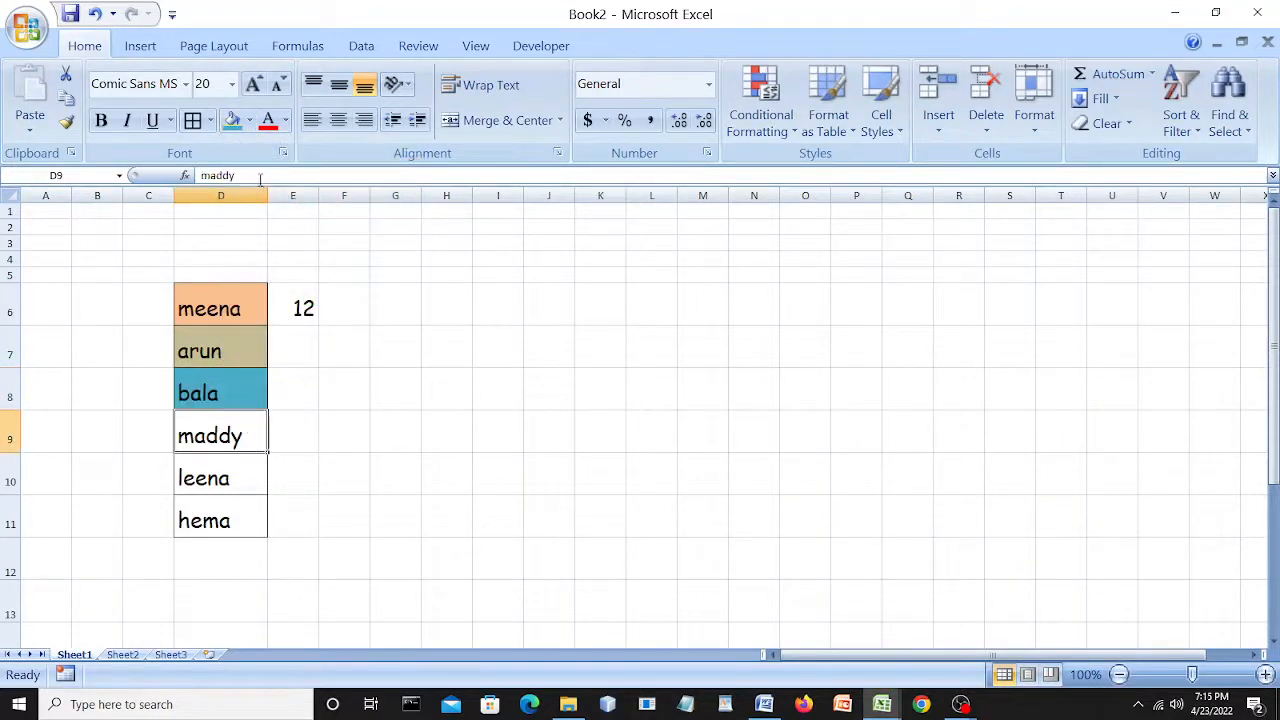
{"action": "left_click", "coordinate": [249, 120]}
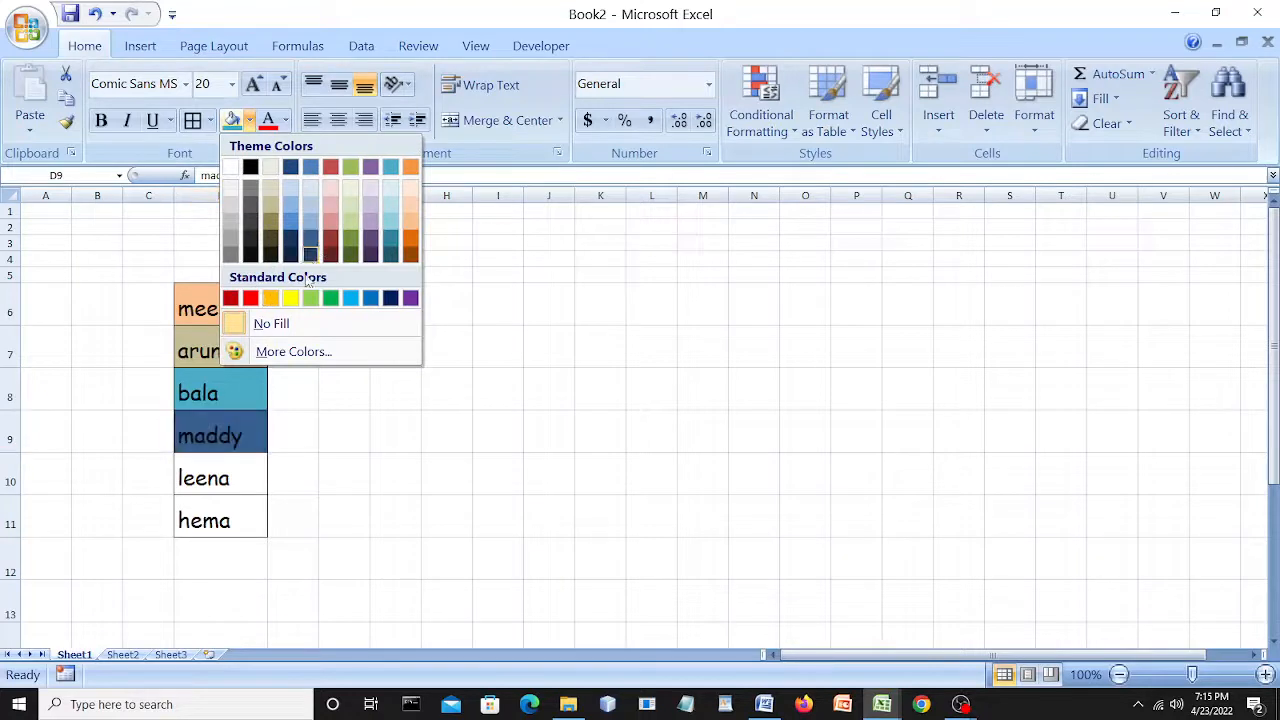
{"action": "left_click", "coordinate": [290, 299]}
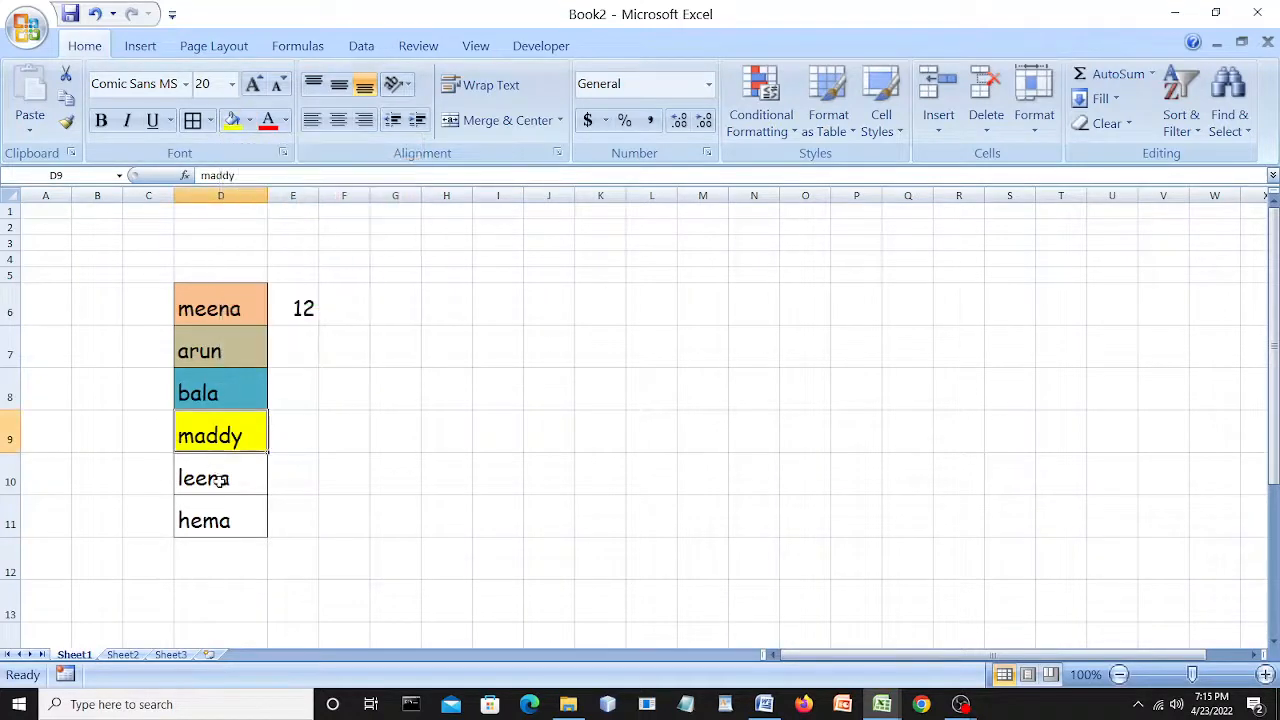
{"action": "left_click", "coordinate": [215, 478]}
{"action": "left_click", "coordinate": [249, 120]}
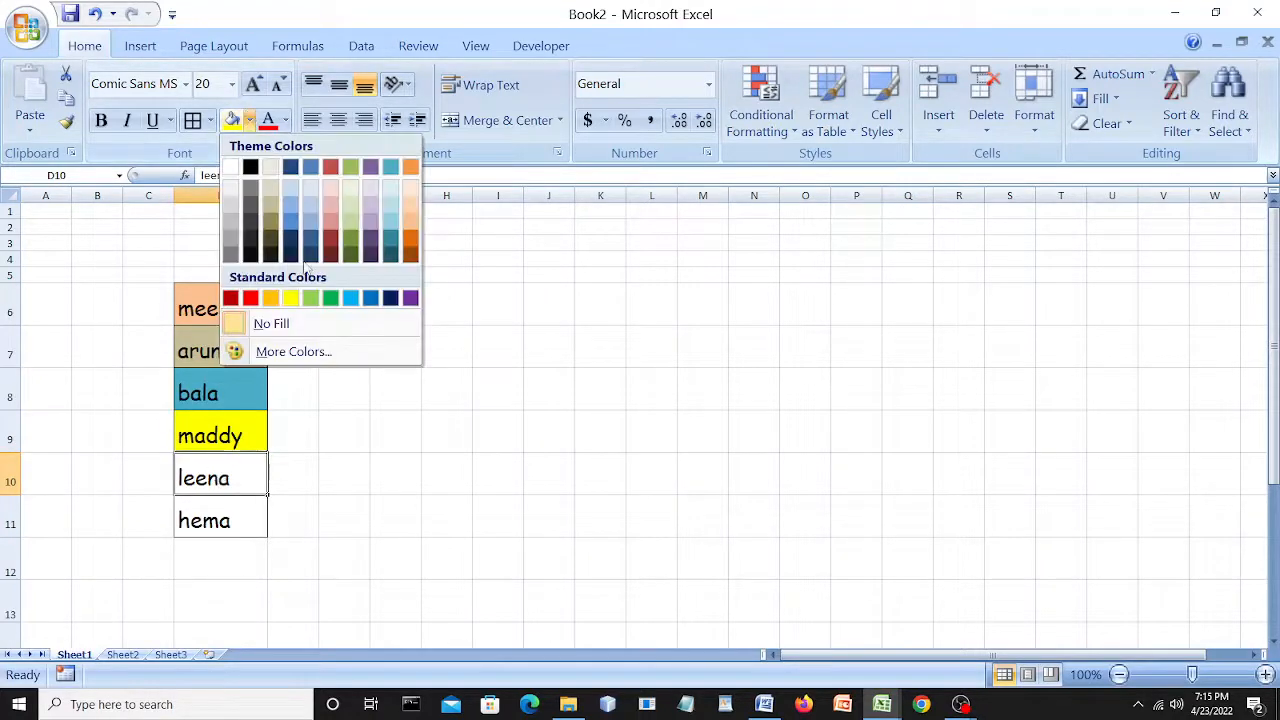
{"action": "left_click", "coordinate": [350, 299]}
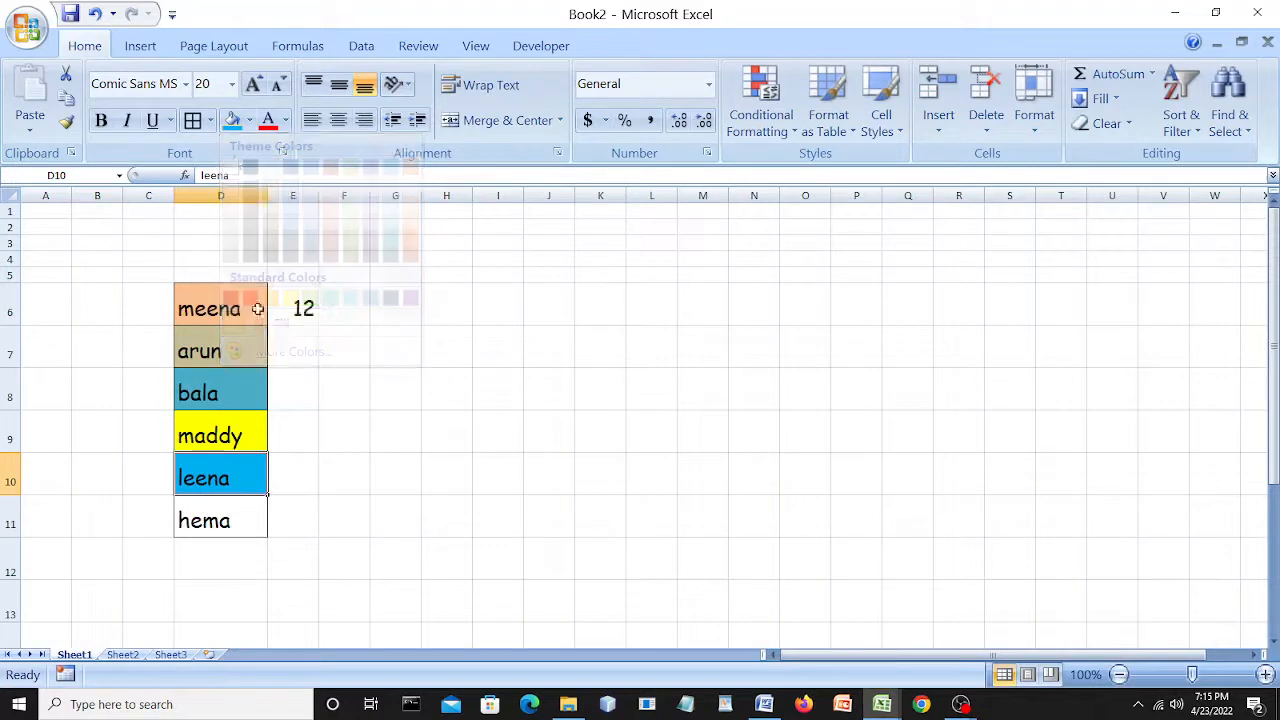
Shade cell D11 with a light red theme color and deselect it.
{"action": "left_click", "coordinate": [249, 523]}
{"action": "left_click", "coordinate": [249, 120]}
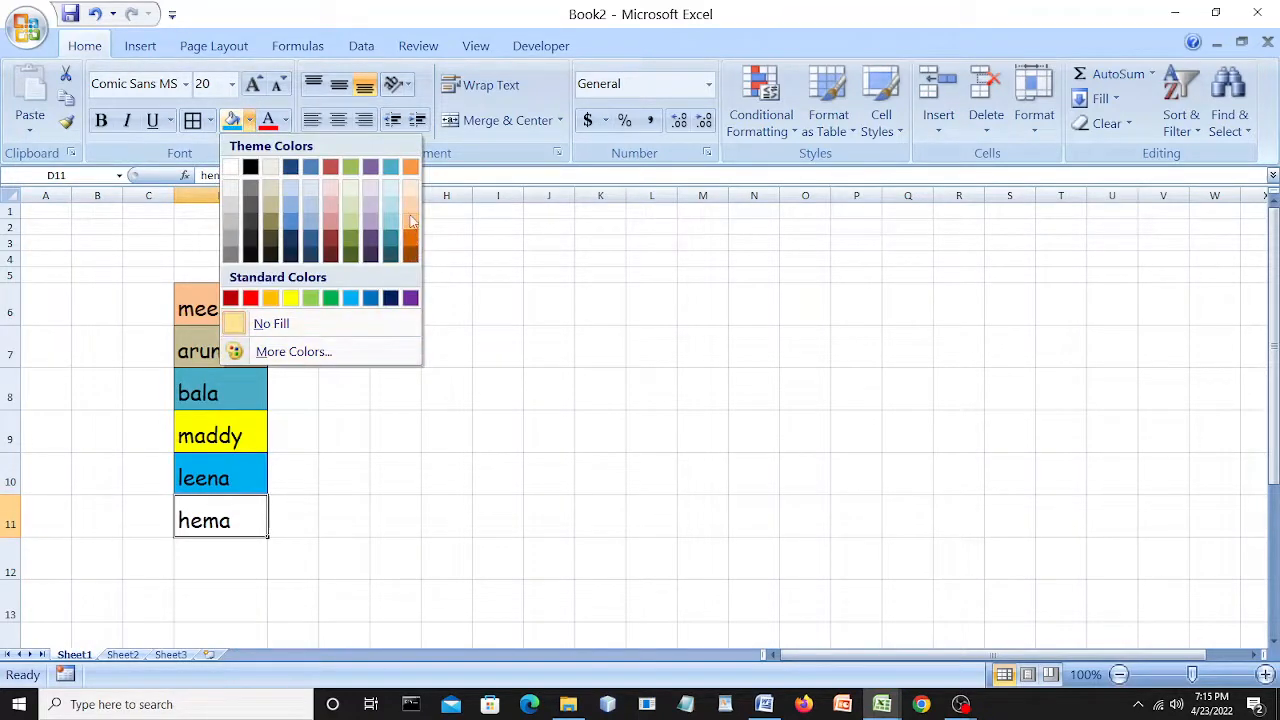
{"action": "left_click", "coordinate": [330, 219]}
{"action": "left_click", "coordinate": [503, 430]}
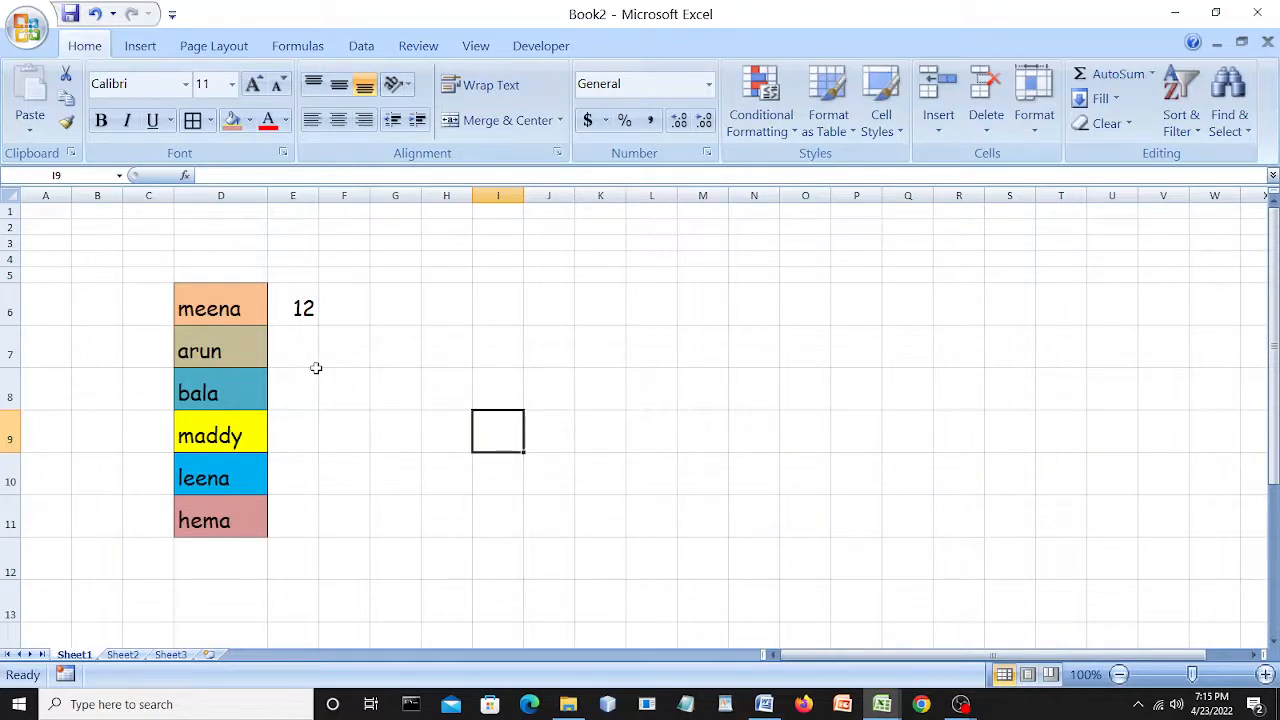
Enter the numbers 14, 55, 78, 89 and 90 in cells E7 to E11, one per row.
{"action": "left_click", "coordinate": [303, 302]}
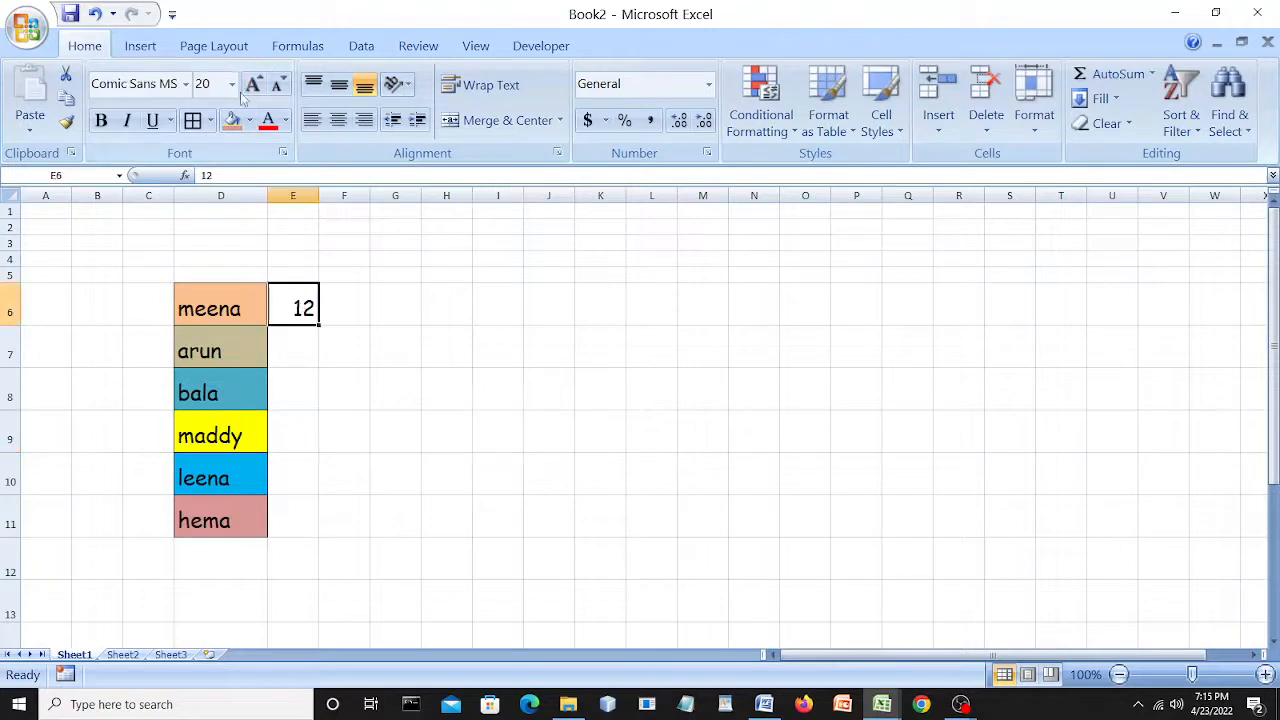
{"action": "left_click", "coordinate": [298, 347]}
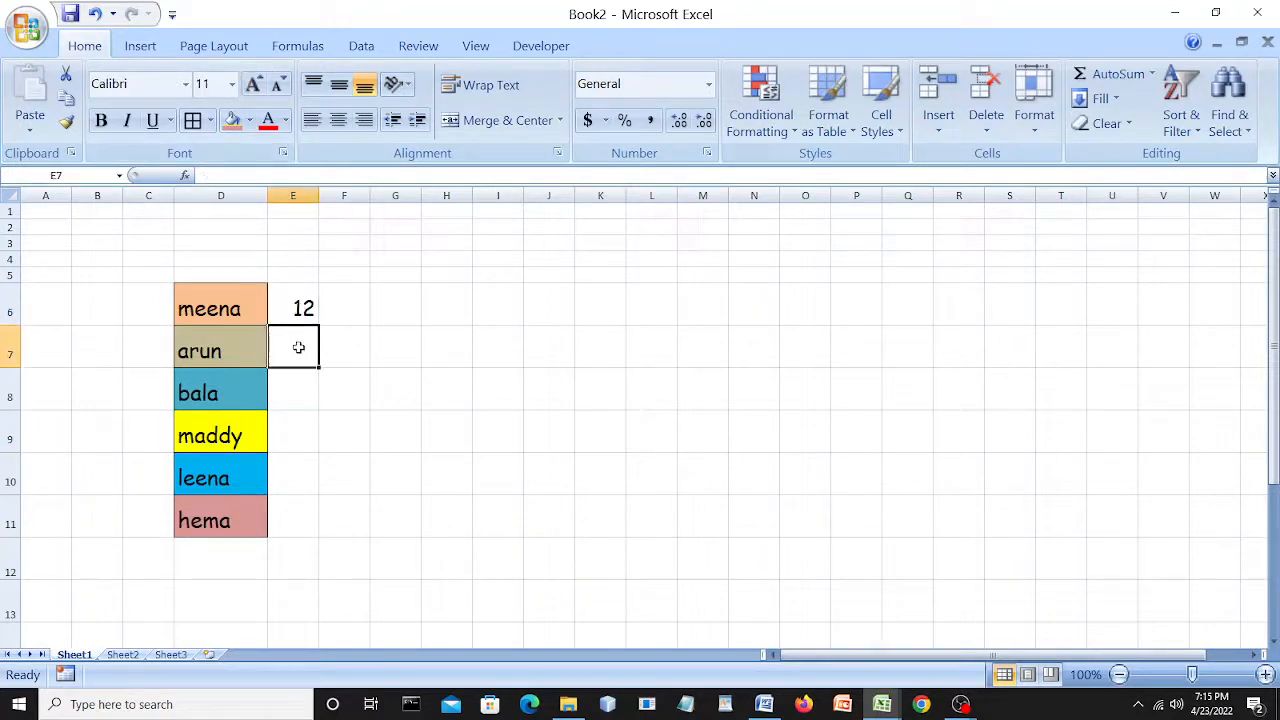
{"action": "type", "text": "14"}
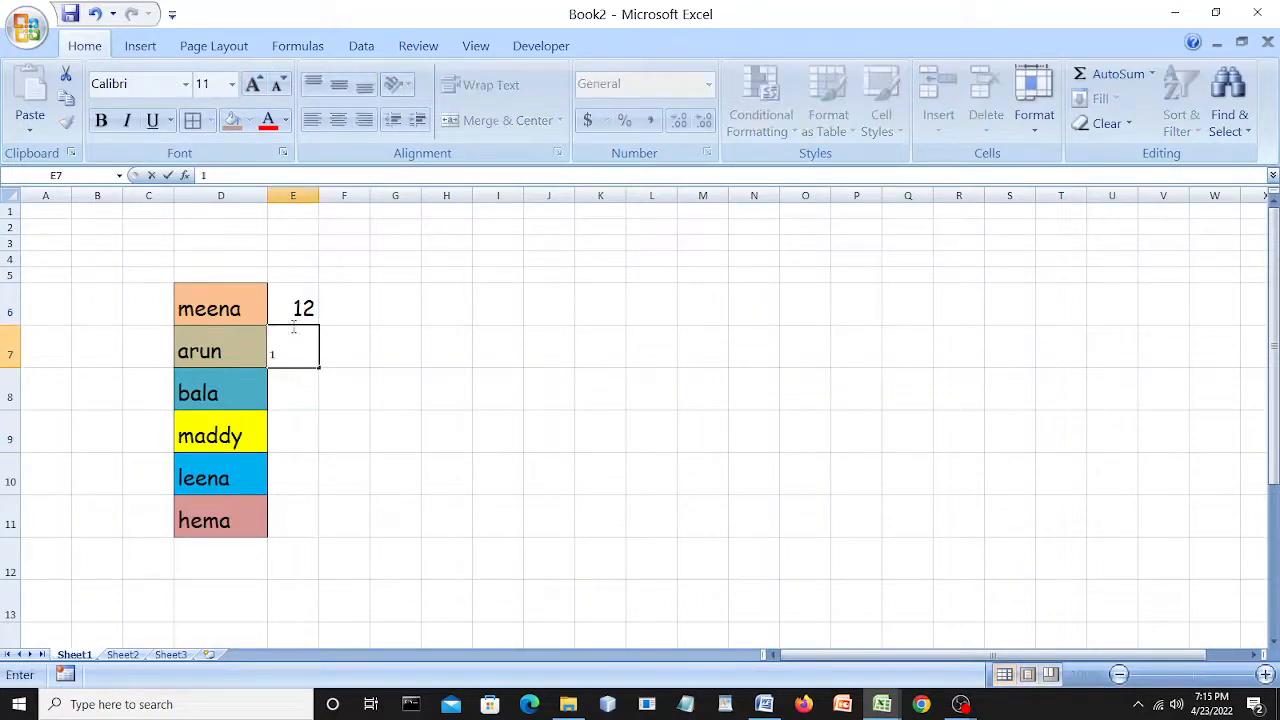
{"action": "left_click", "coordinate": [286, 395]}
{"action": "type", "text": "55"}
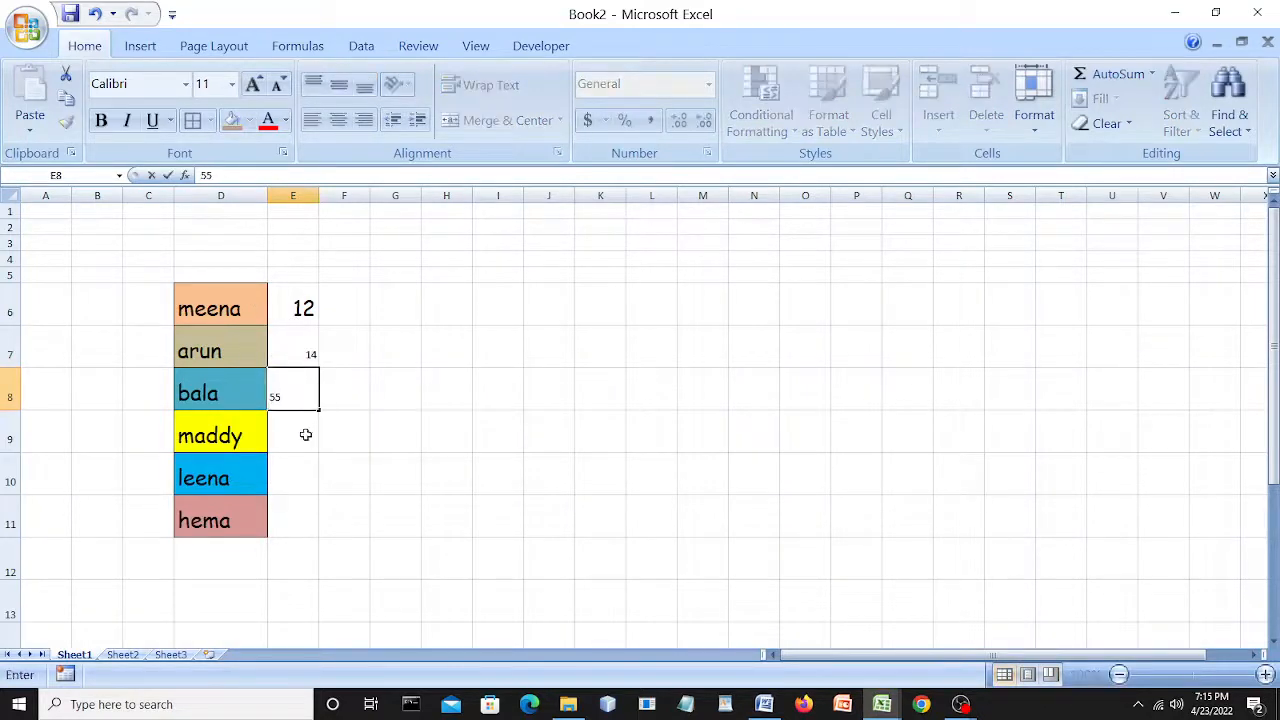
{"action": "left_click", "coordinate": [306, 435]}
{"action": "type", "text": "78"}
{"action": "left_click", "coordinate": [306, 480]}
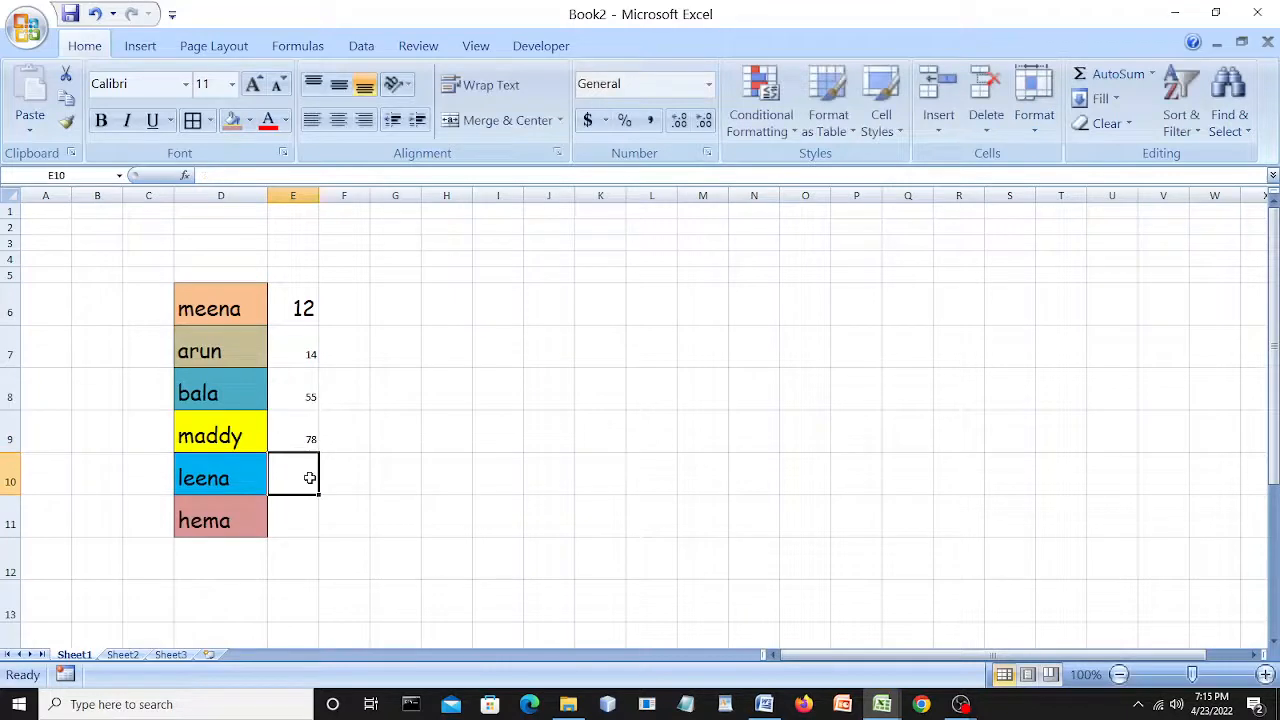
{"action": "type", "text": "89"}
{"action": "left_click", "coordinate": [312, 511]}
{"action": "type", "text": "90"}
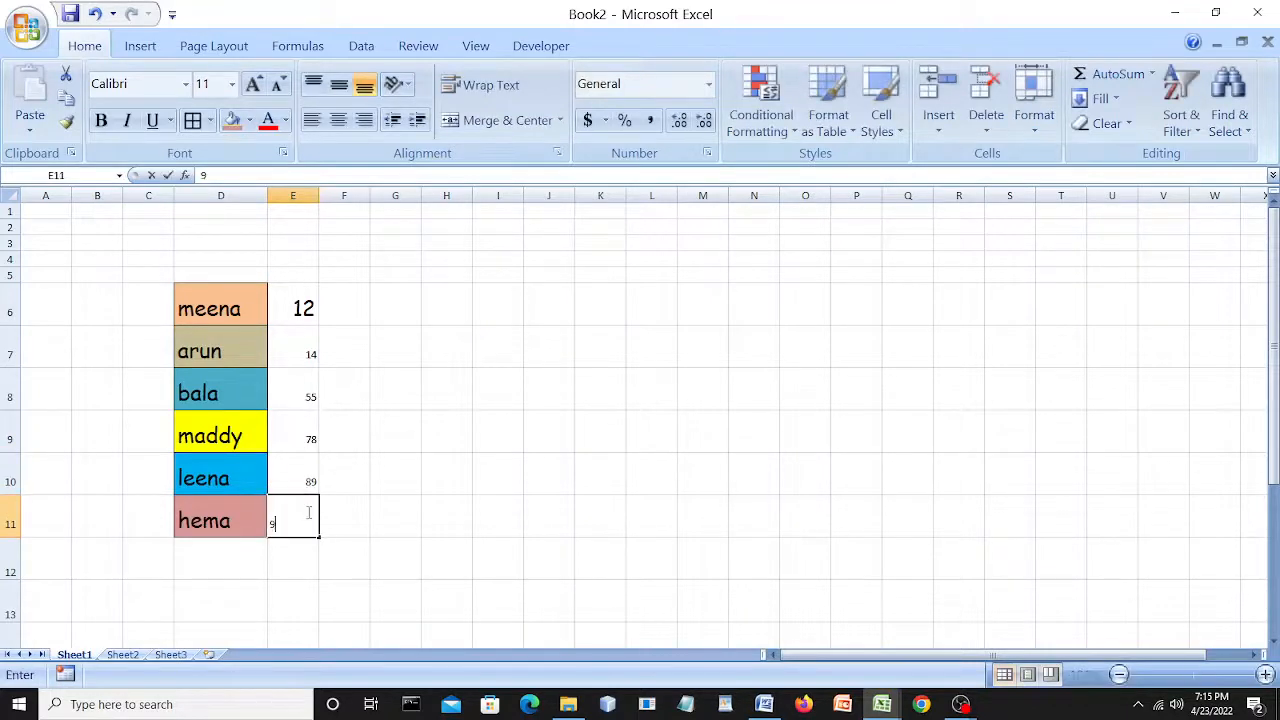
{"action": "left_click", "coordinate": [491, 520]}
Format the numbers in E7:E11 in bold Comic Sans MS at size 16, and deselect the range.
{"action": "left_click_drag", "start_coordinate": [281, 350], "coordinate": [314, 523]}
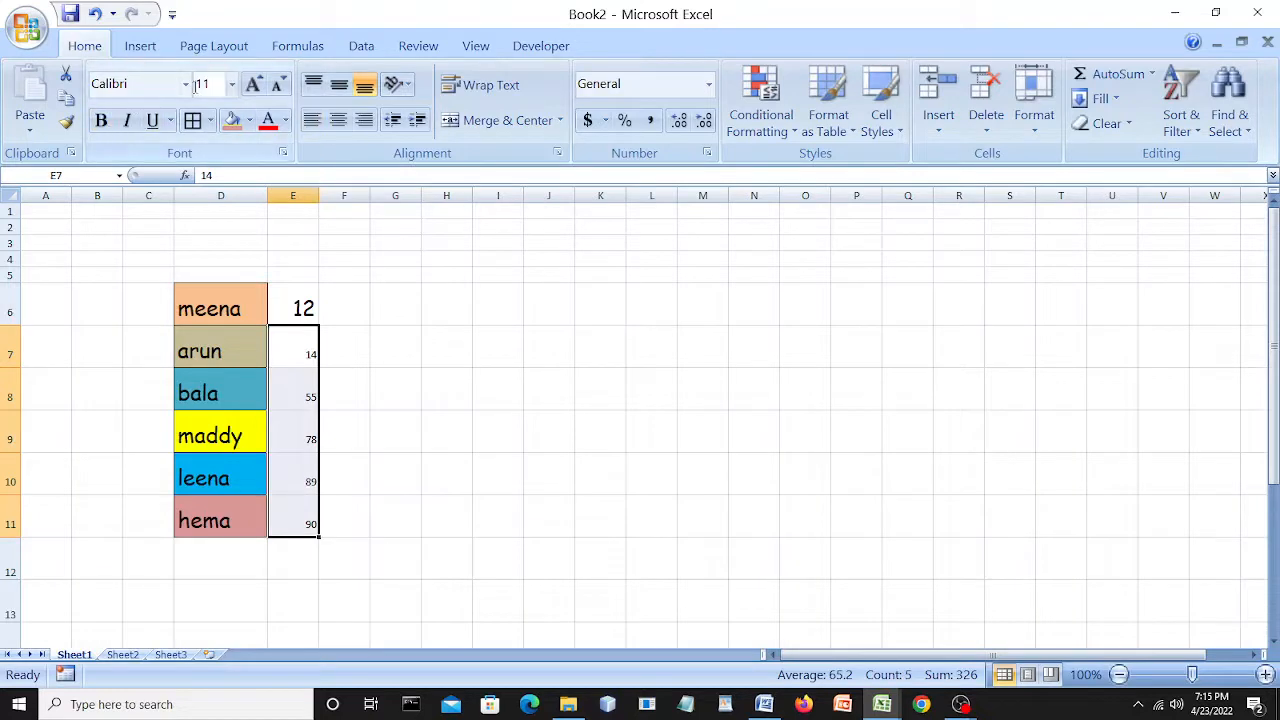
{"action": "left_click", "coordinate": [185, 84]}
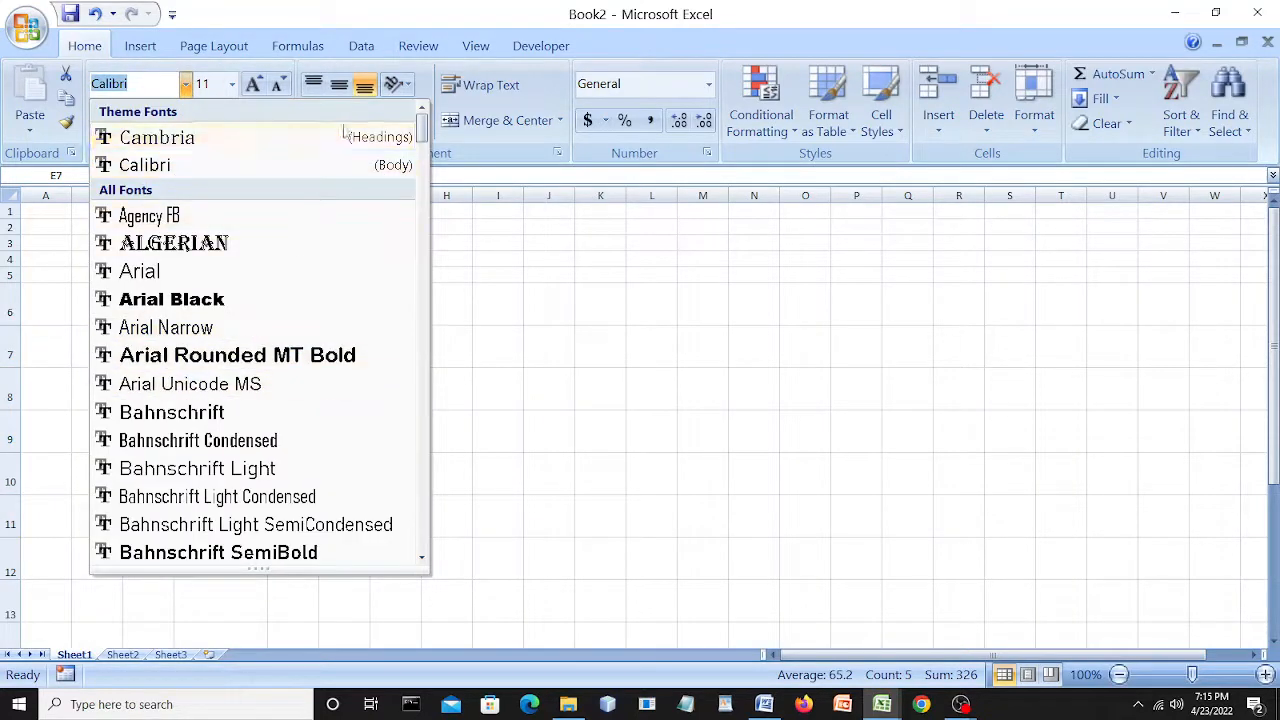
{"action": "type", "text": "Comic Sans MS"}
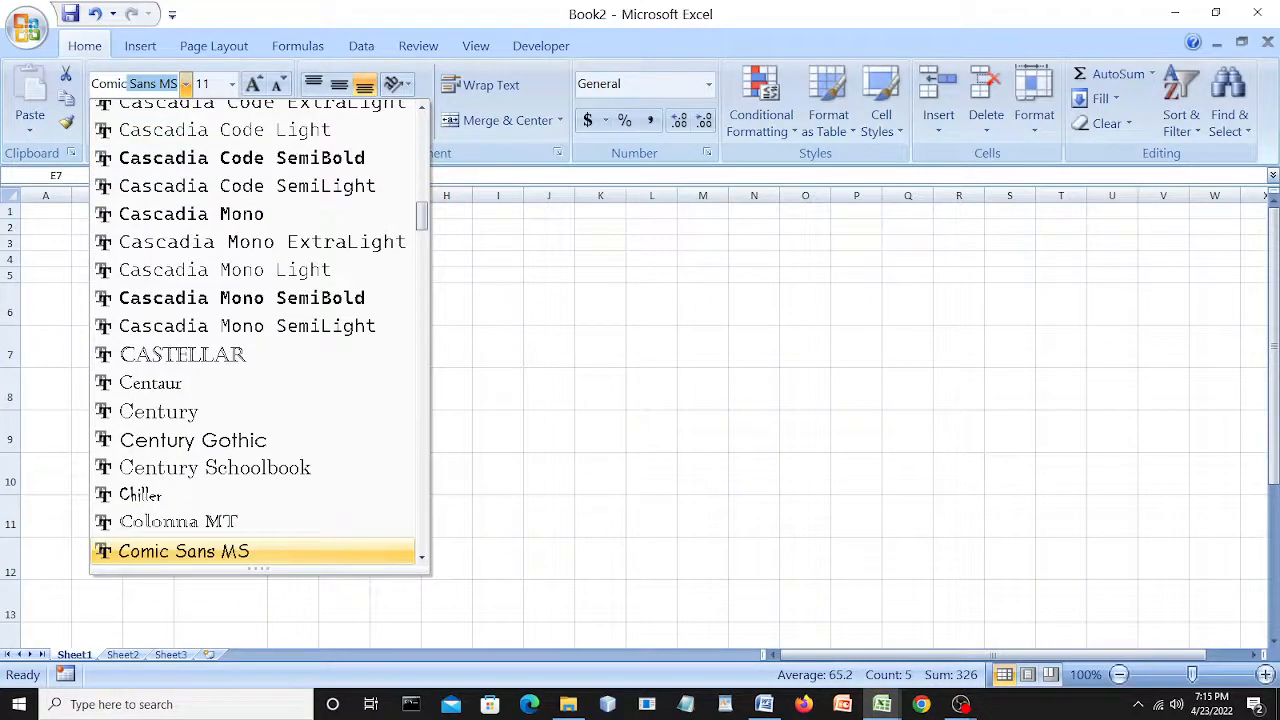
{"action": "left_click", "coordinate": [242, 551]}
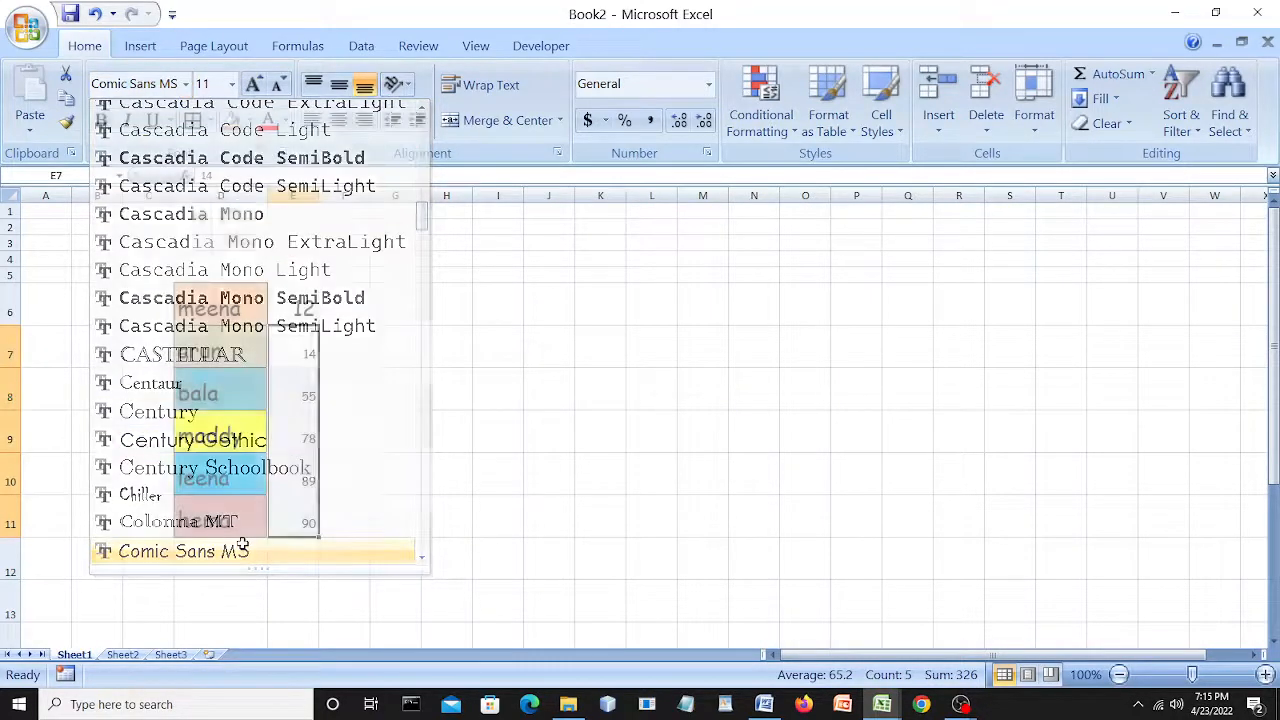
{"action": "left_click", "coordinate": [231, 84]}
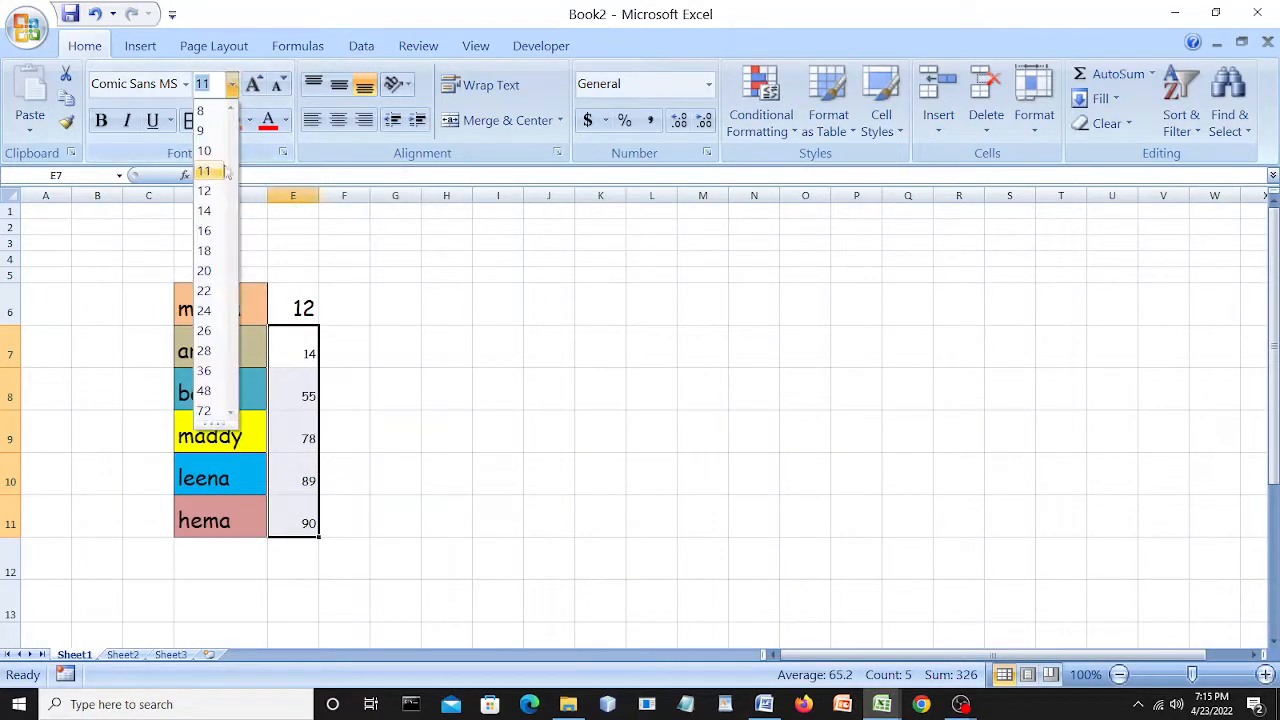
{"action": "left_click", "coordinate": [206, 231]}
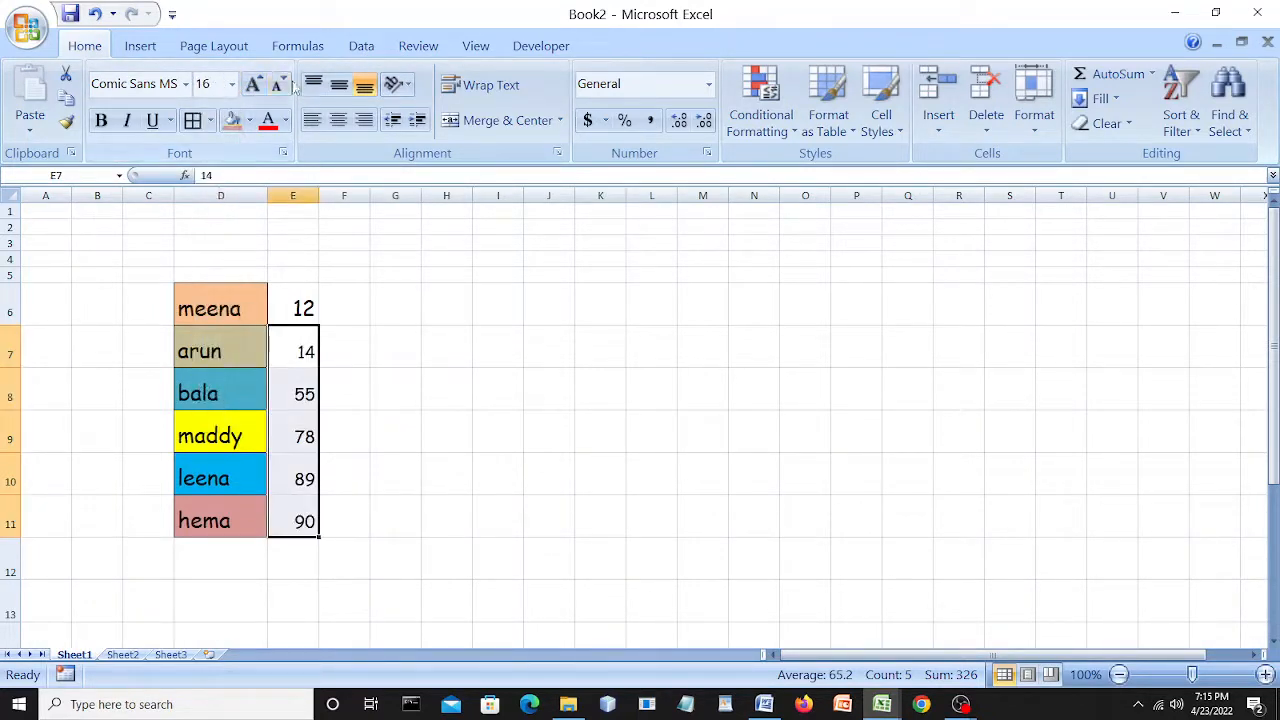
{"action": "left_click", "coordinate": [101, 120]}
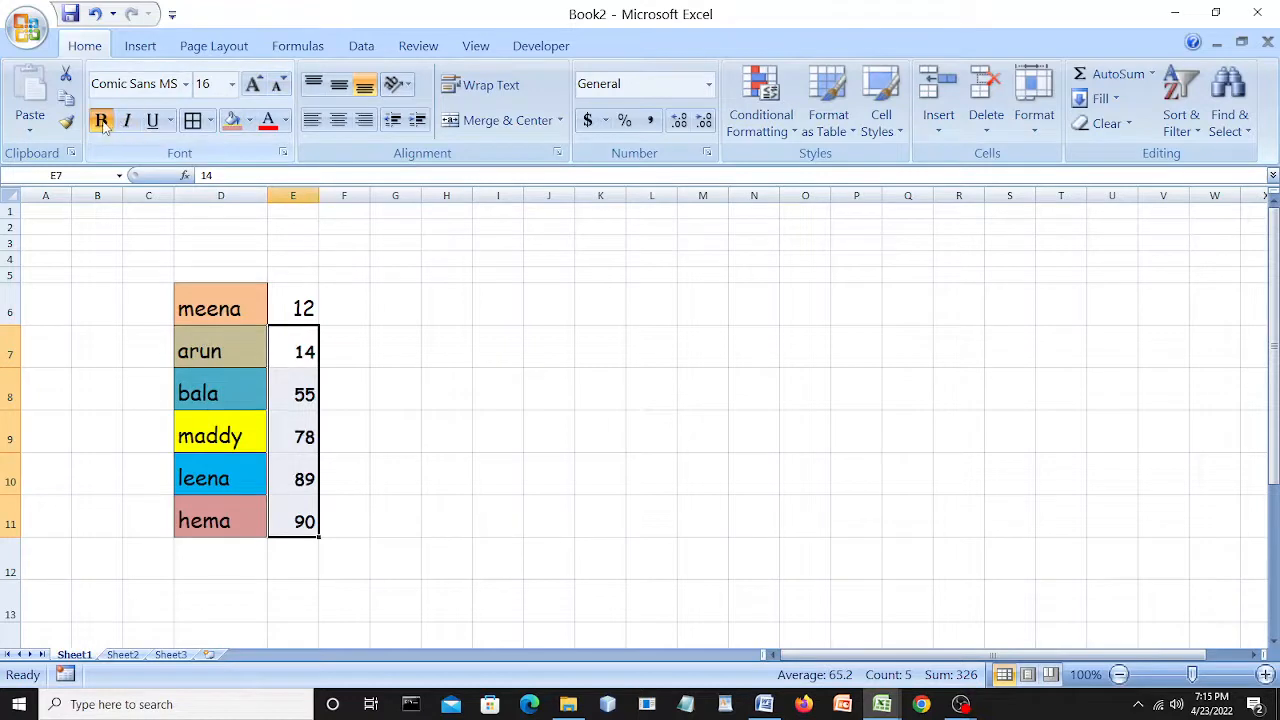
{"action": "left_click", "coordinate": [463, 351]}
Apply All Borders to the numbers in E6:E11 and center them horizontally in their cells.
{"action": "left_click_drag", "start_coordinate": [292, 308], "coordinate": [297, 521]}
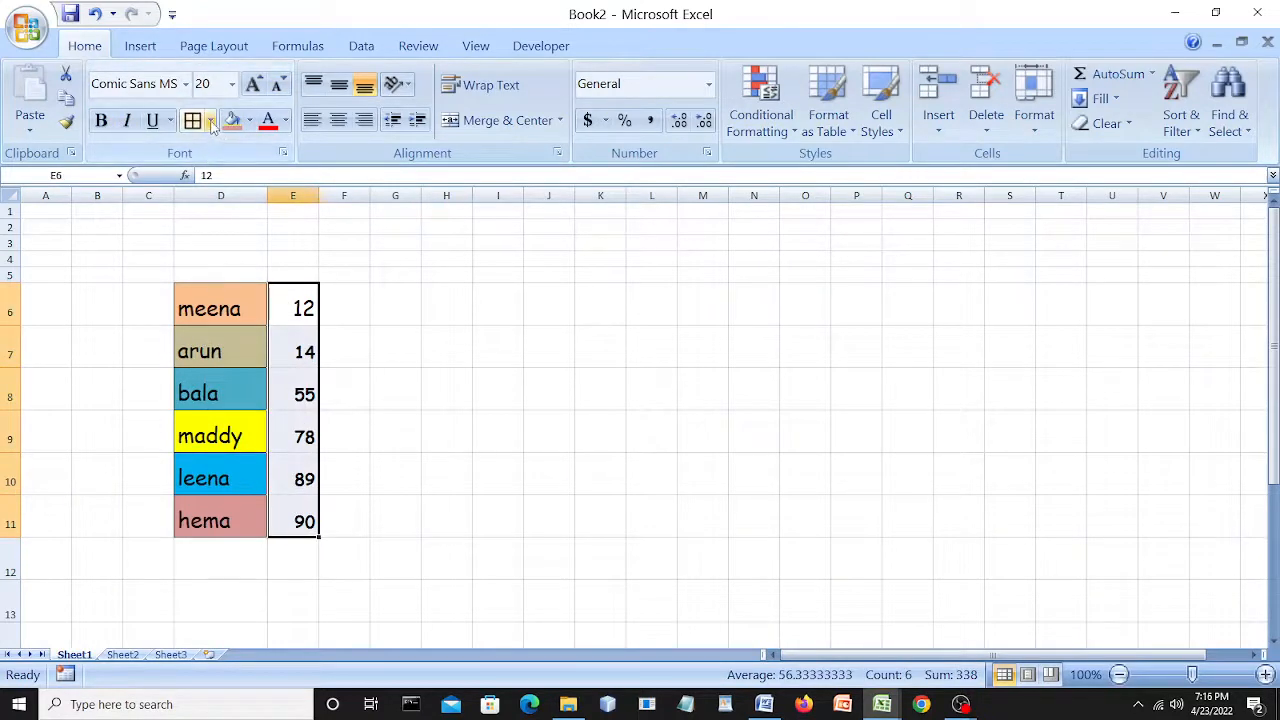
{"action": "left_click", "coordinate": [210, 121]}
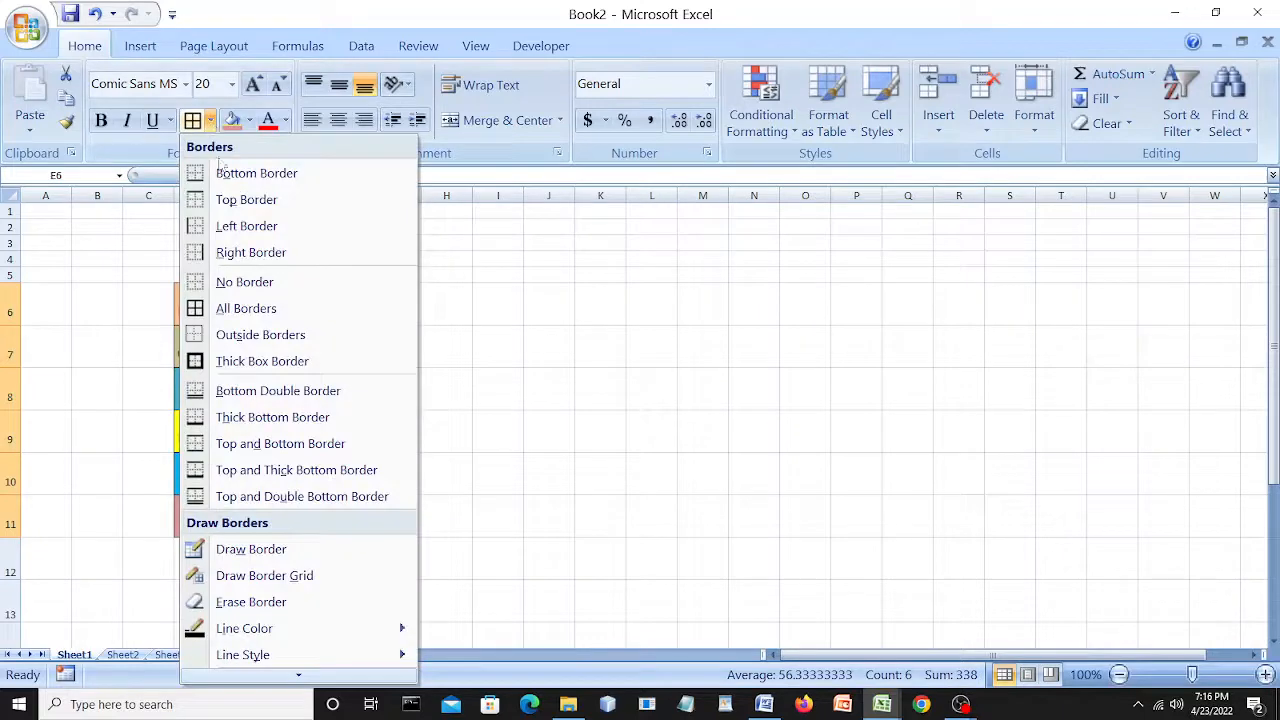
{"action": "left_click", "coordinate": [241, 310]}
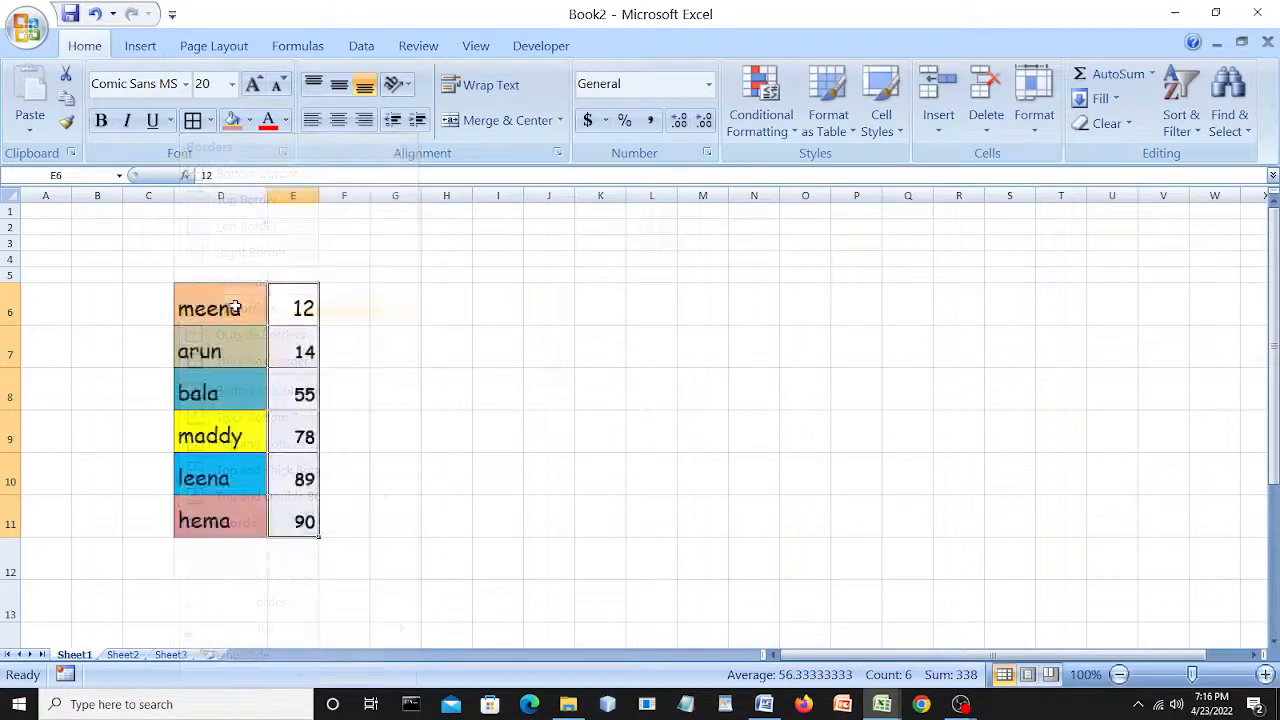
{"action": "left_click", "coordinate": [492, 364]}
{"action": "left_click_drag", "start_coordinate": [295, 303], "coordinate": [282, 514]}
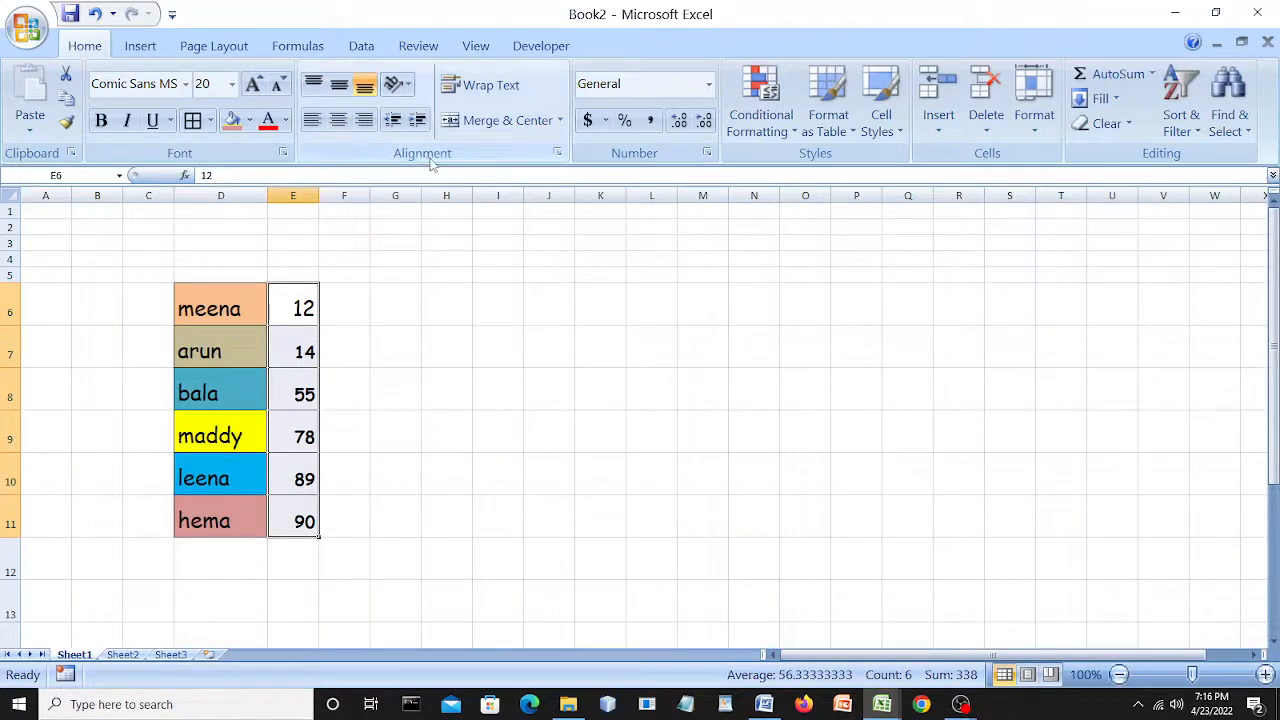
{"action": "left_click", "coordinate": [338, 122]}
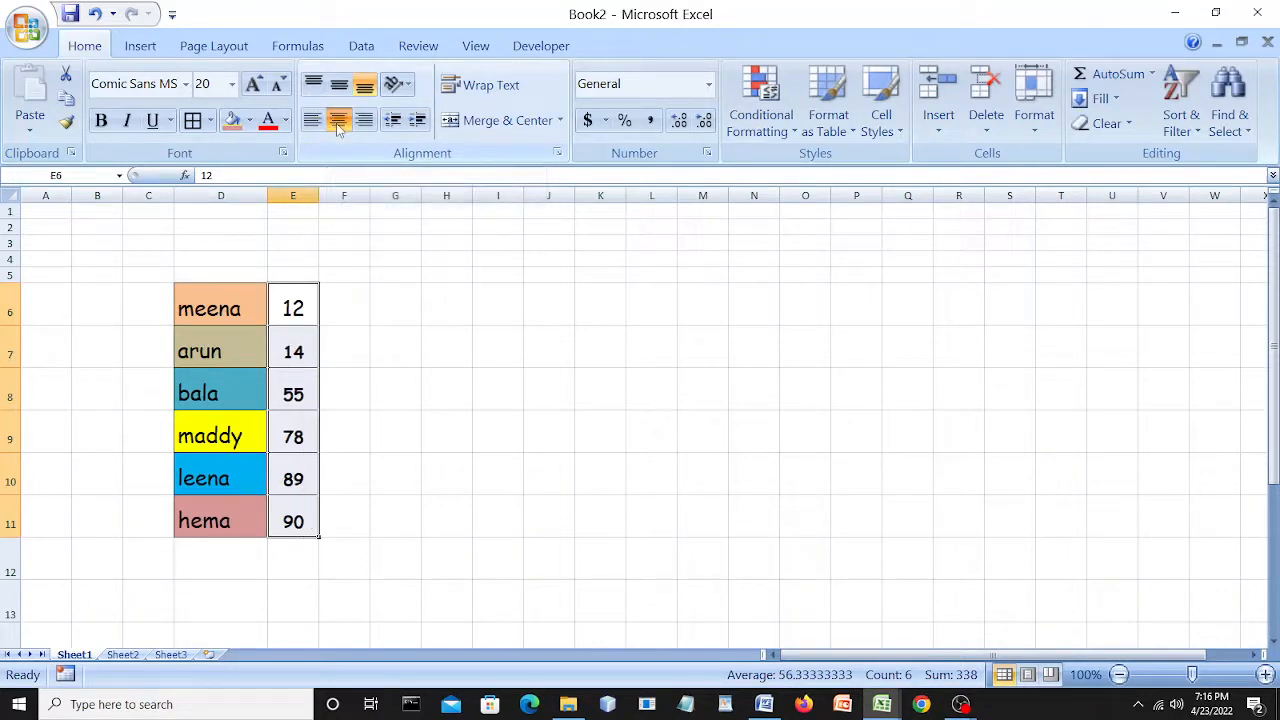
Set the font color of the number in cell E6 to red and the number in cell E7 to light blue.
{"action": "left_click", "coordinate": [527, 348]}
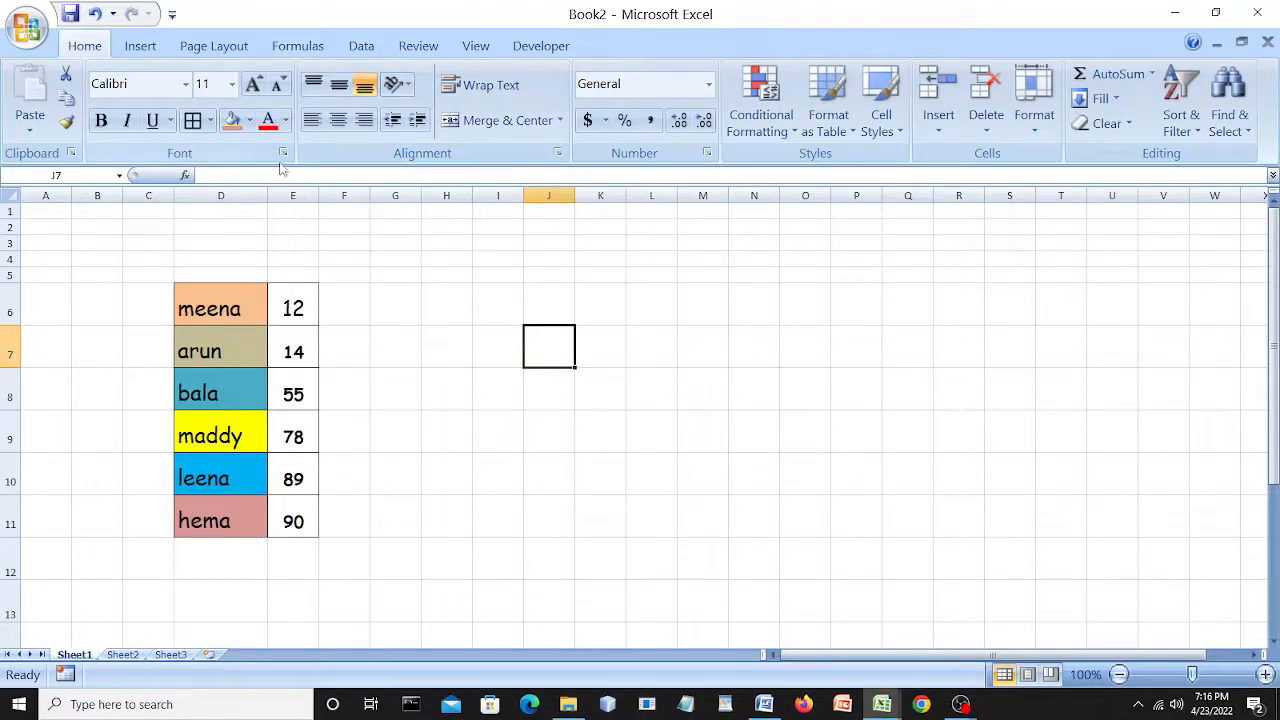
{"action": "left_click", "coordinate": [297, 312]}
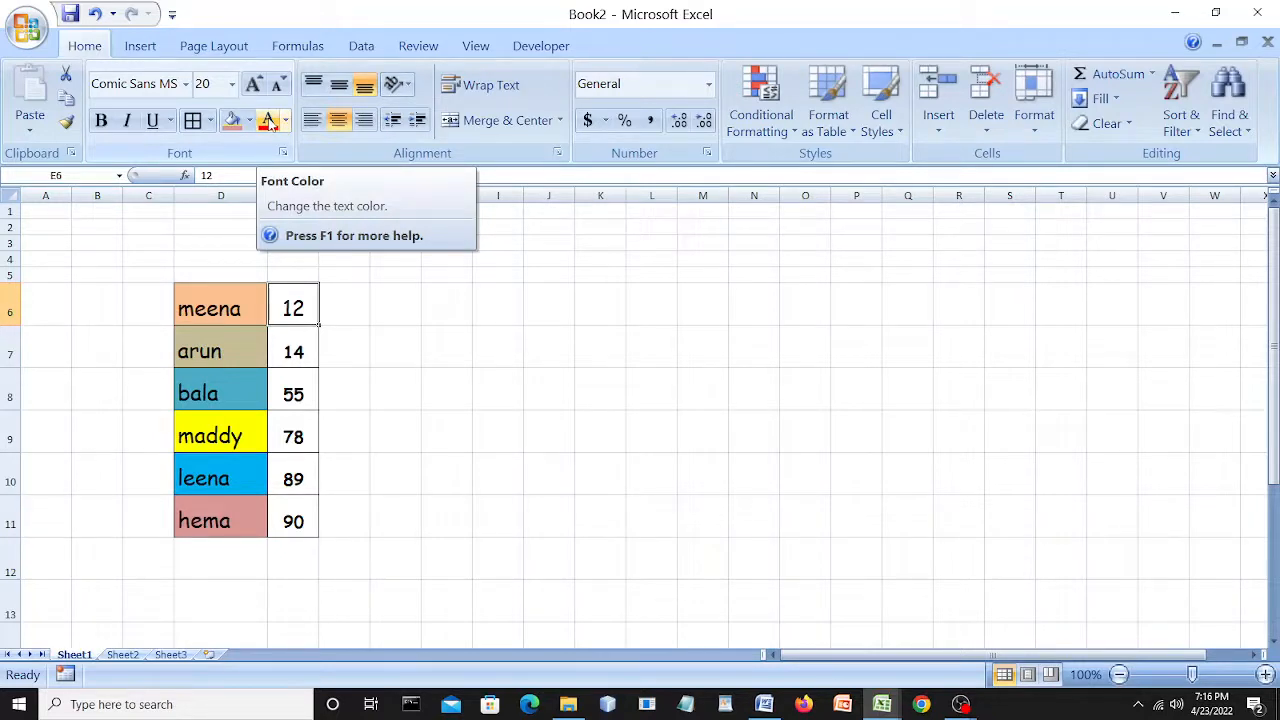
{"action": "left_click", "coordinate": [285, 120]}
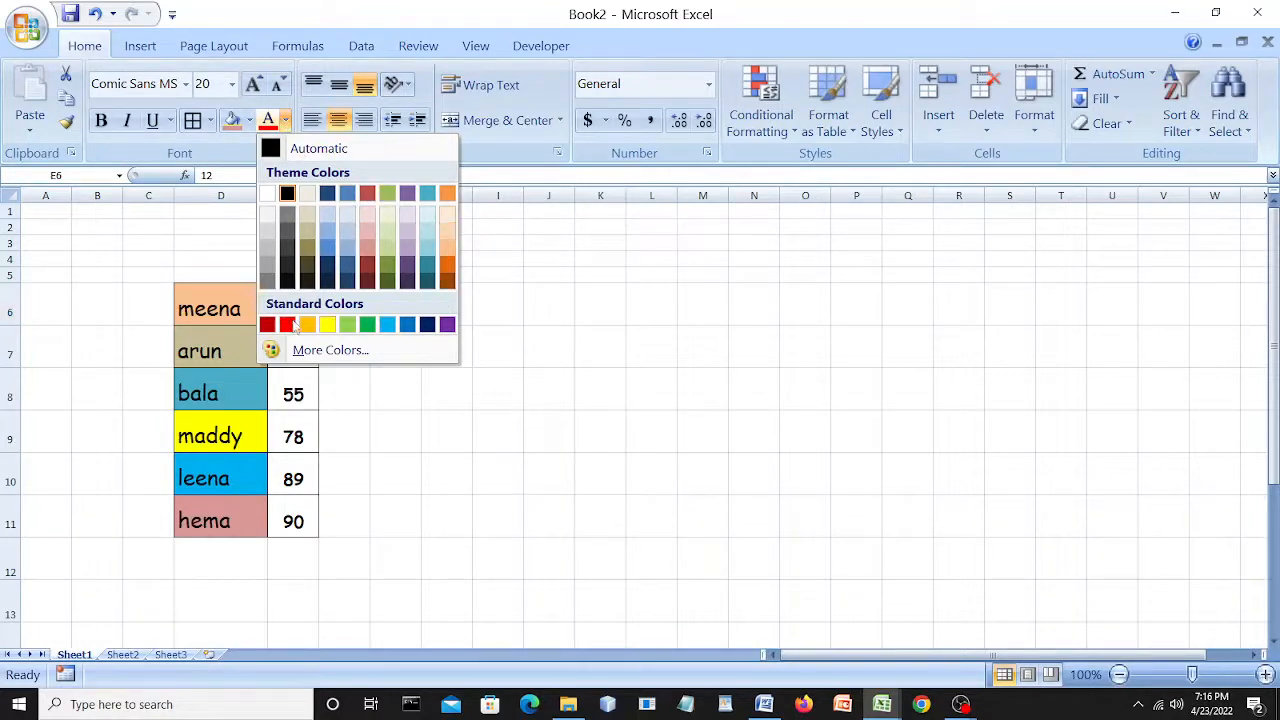
{"action": "left_click", "coordinate": [287, 324]}
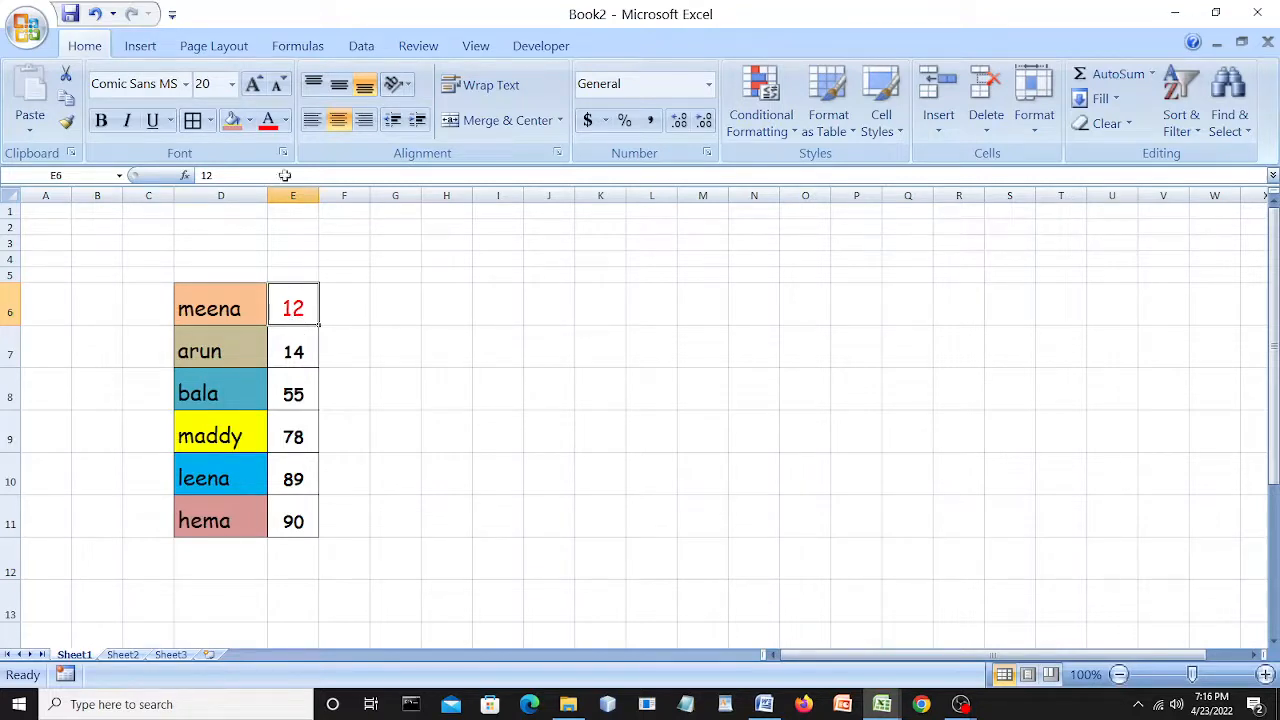
{"action": "left_click", "coordinate": [293, 351]}
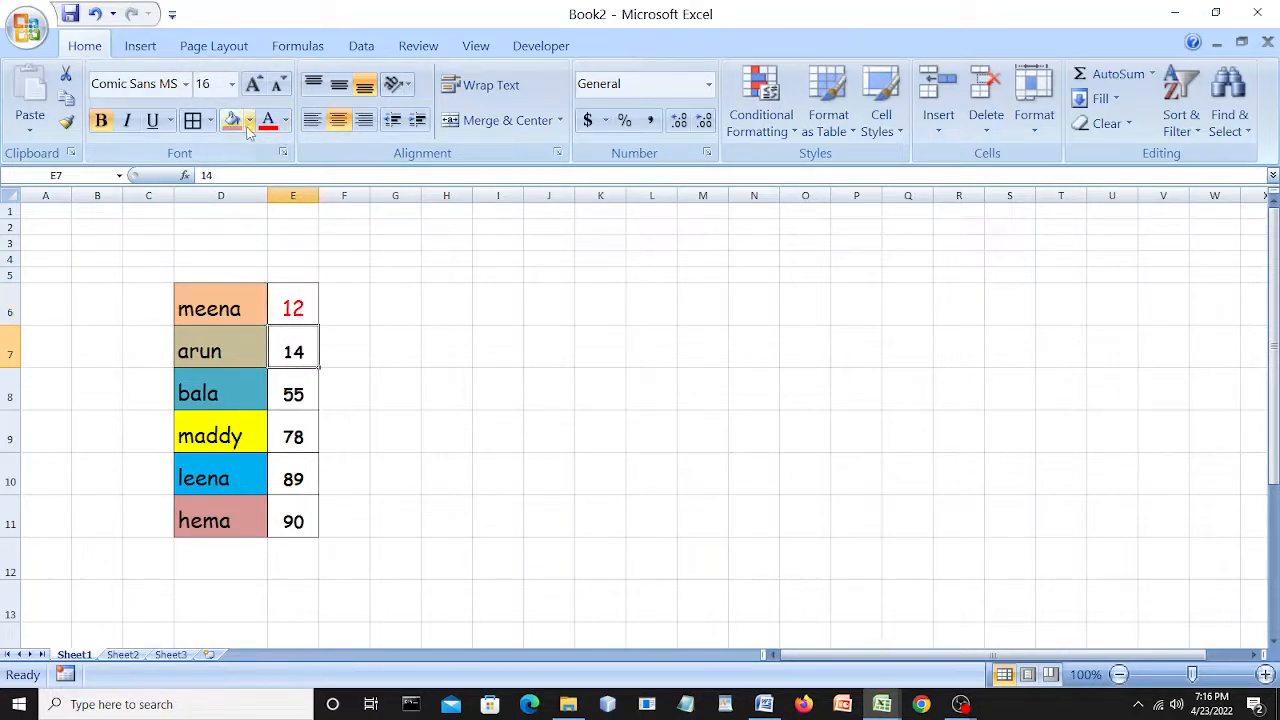
{"action": "left_click", "coordinate": [285, 120]}
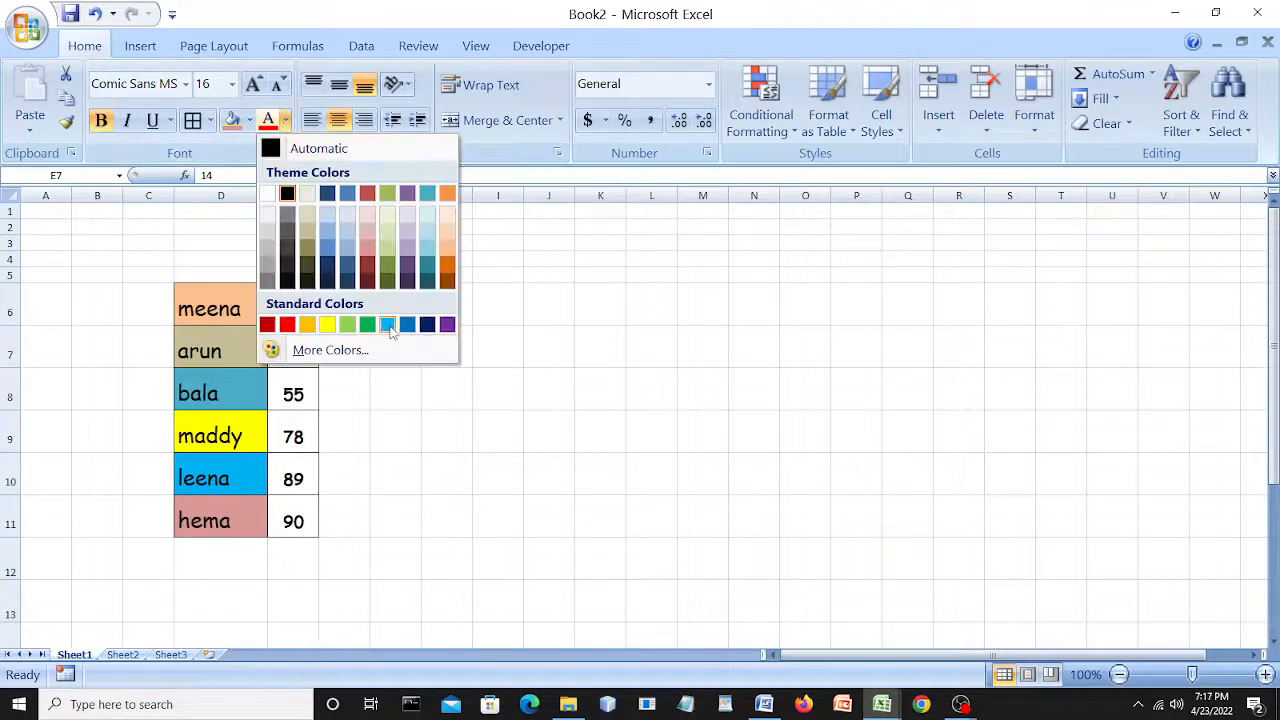
{"action": "left_click", "coordinate": [387, 324]}
{"action": "left_click", "coordinate": [396, 390]}
Set the font color of the number in cell E8 to dark blue and the number in cell E9 to orange.
{"action": "left_click", "coordinate": [309, 389]}
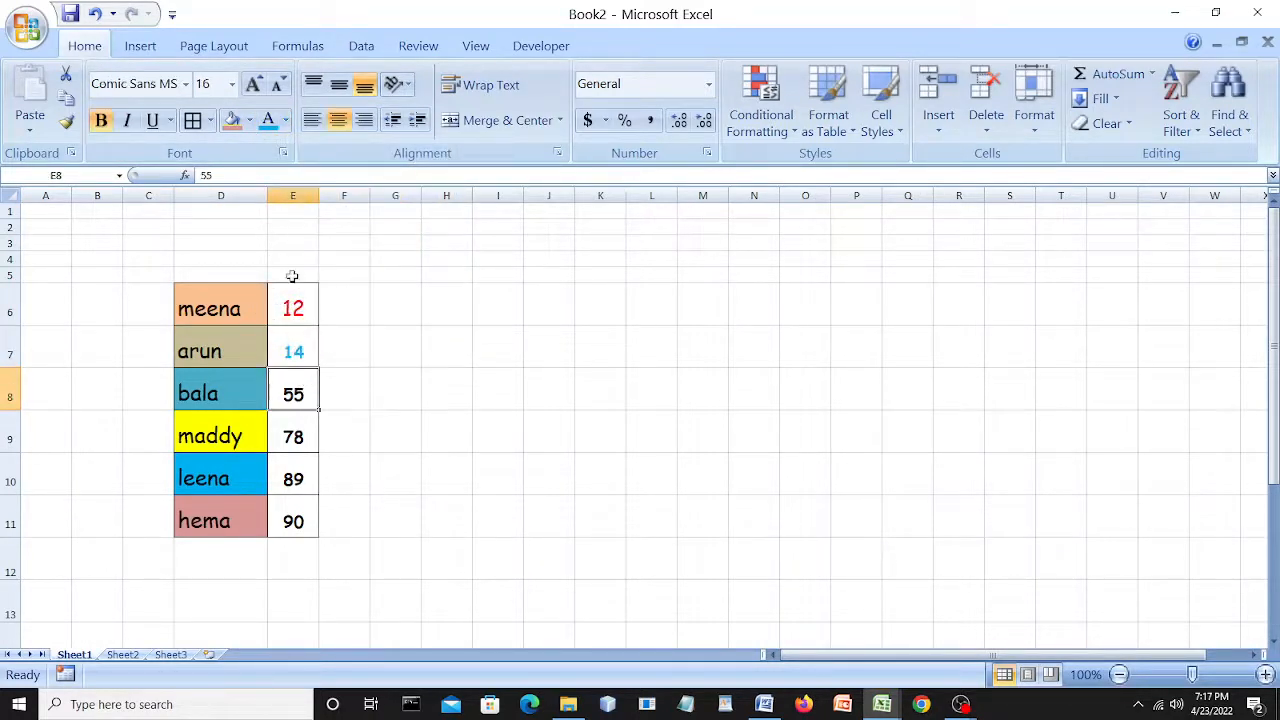
{"action": "left_click", "coordinate": [285, 120]}
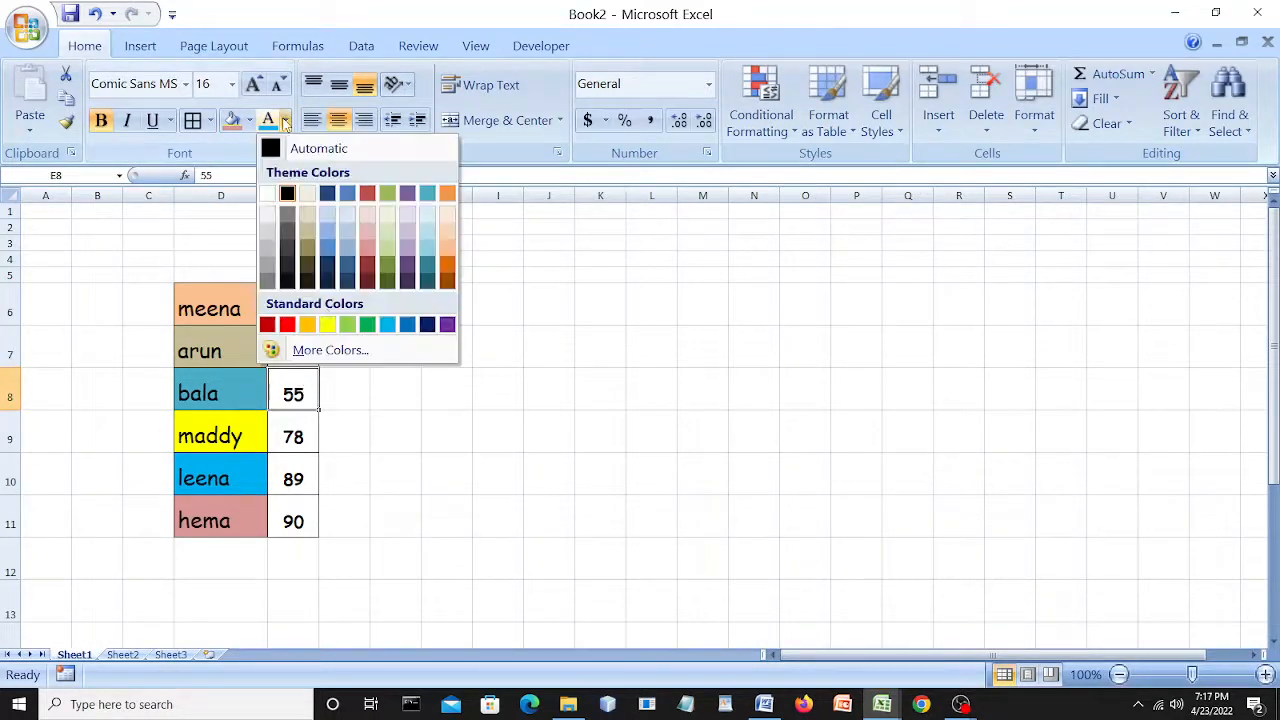
{"action": "left_click", "coordinate": [427, 324]}
{"action": "left_click", "coordinate": [304, 442]}
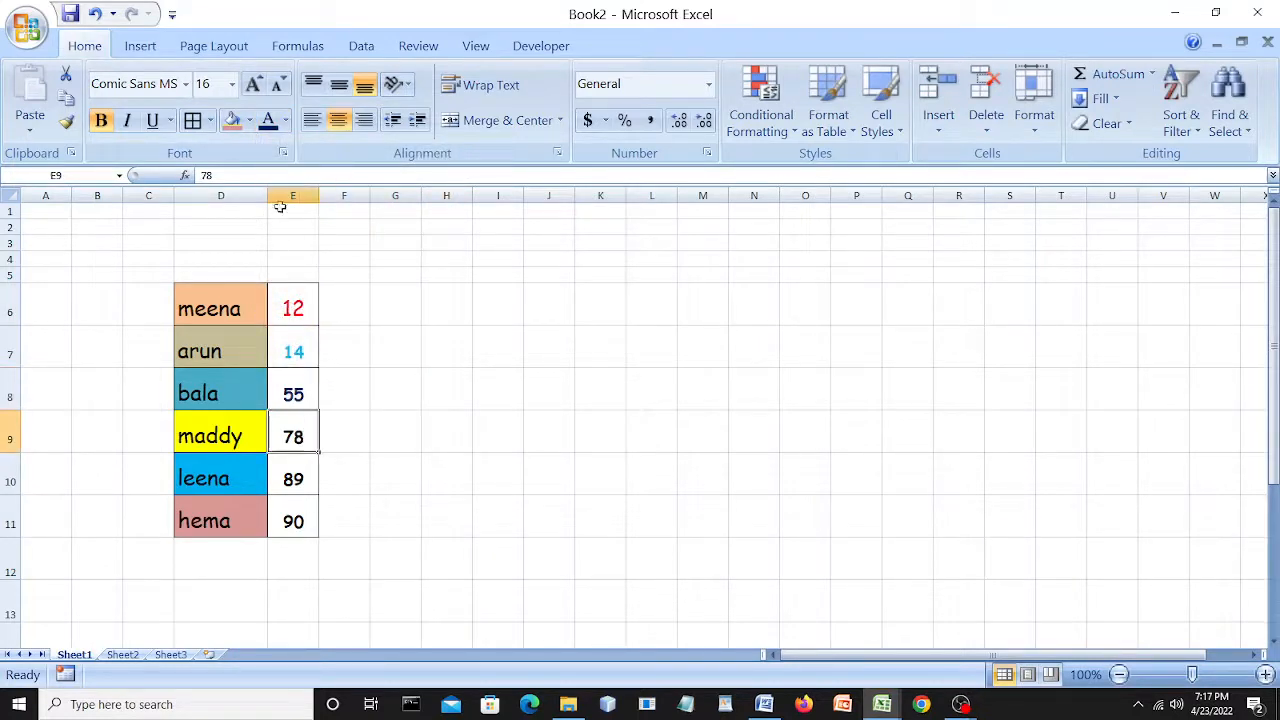
{"action": "left_click", "coordinate": [285, 120]}
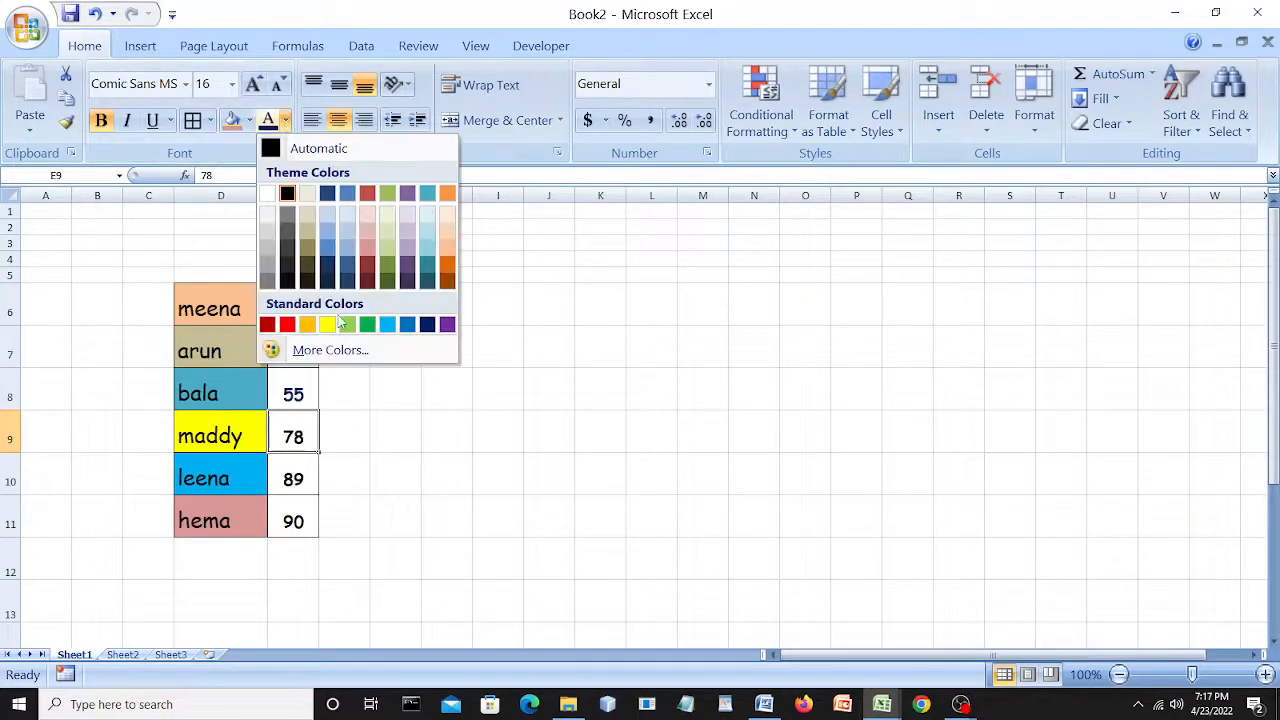
{"action": "left_click", "coordinate": [308, 325]}
Try yellow as the font color of the number in cell E10 and settle on dark red.
{"action": "left_click", "coordinate": [296, 480]}
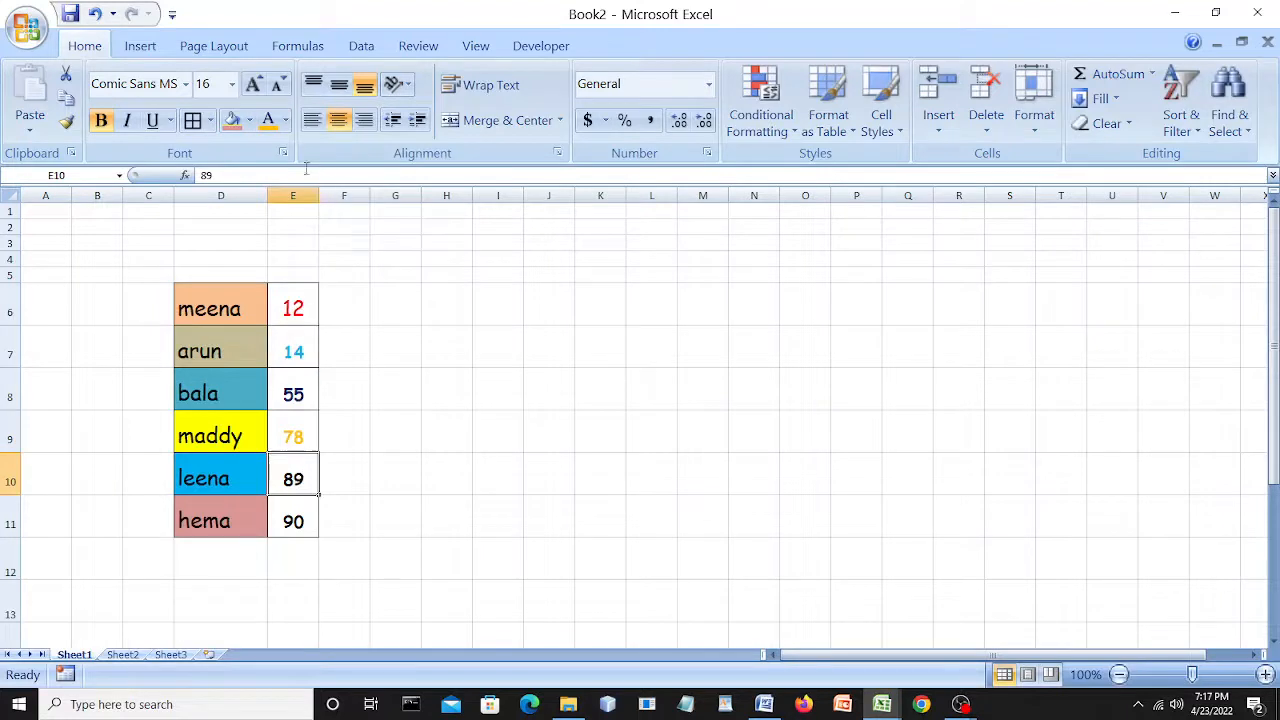
{"action": "left_click", "coordinate": [285, 120]}
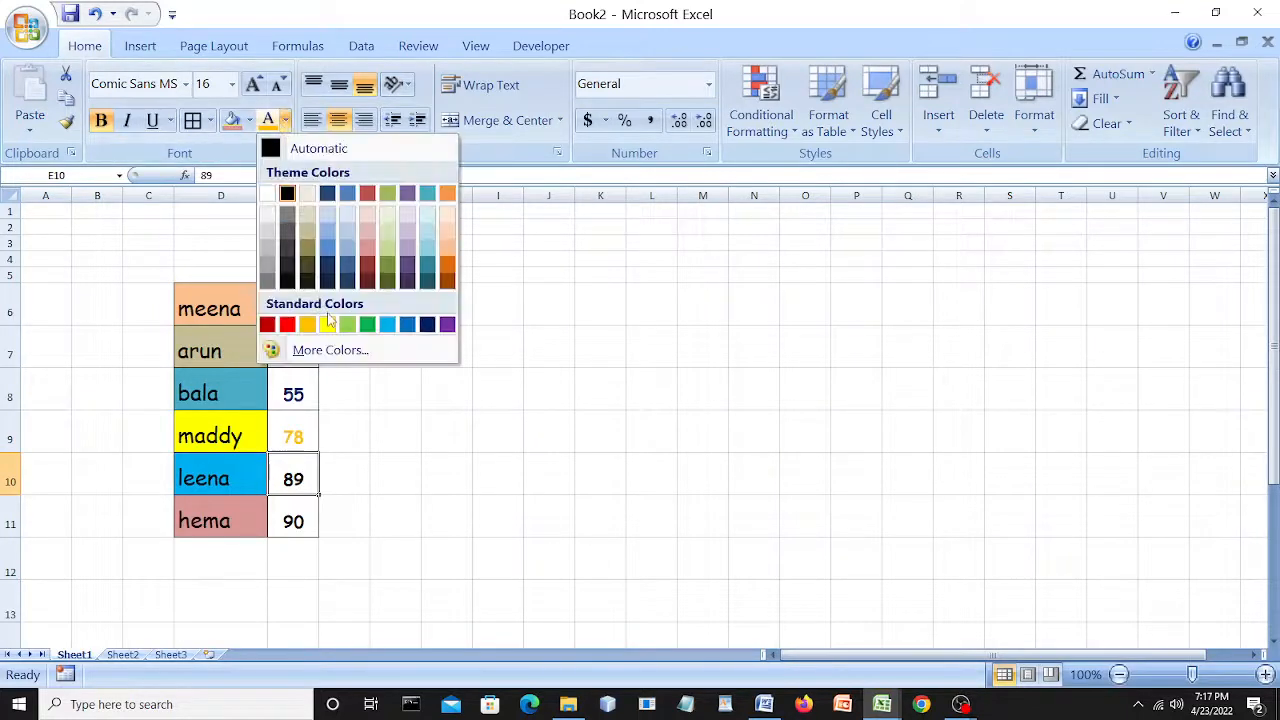
{"action": "left_click", "coordinate": [327, 324]}
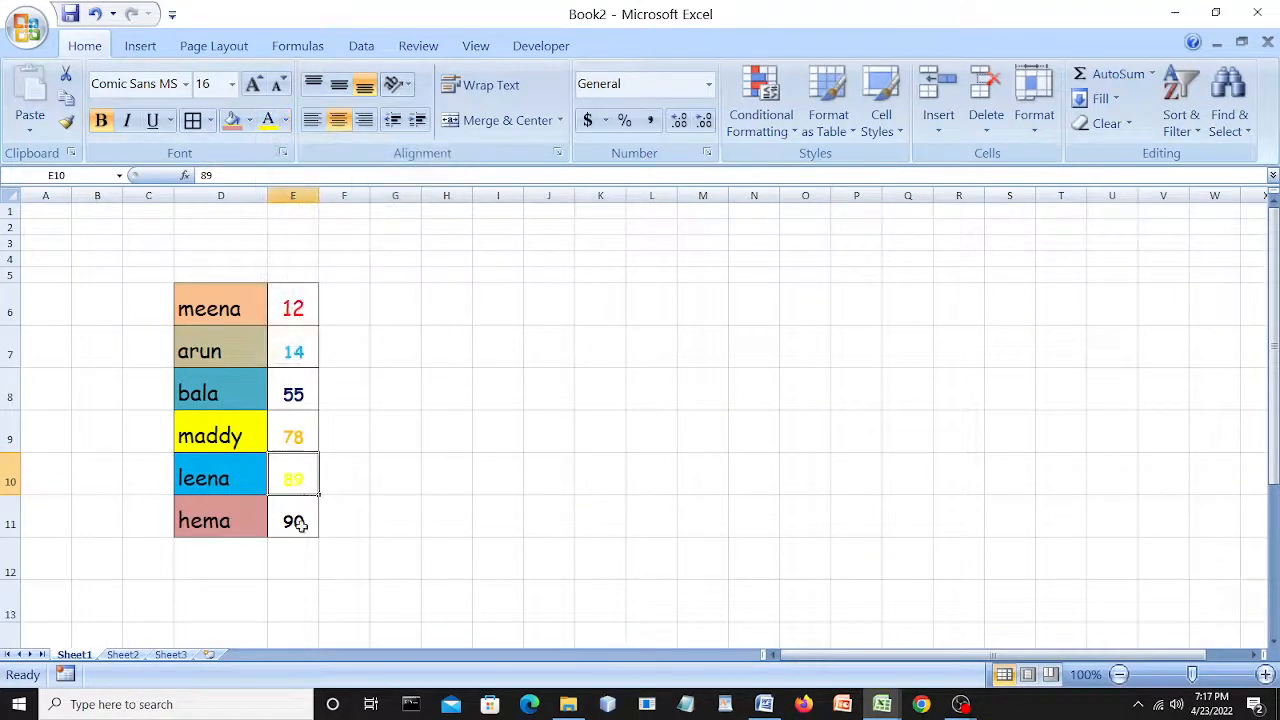
{"action": "left_click", "coordinate": [285, 120]}
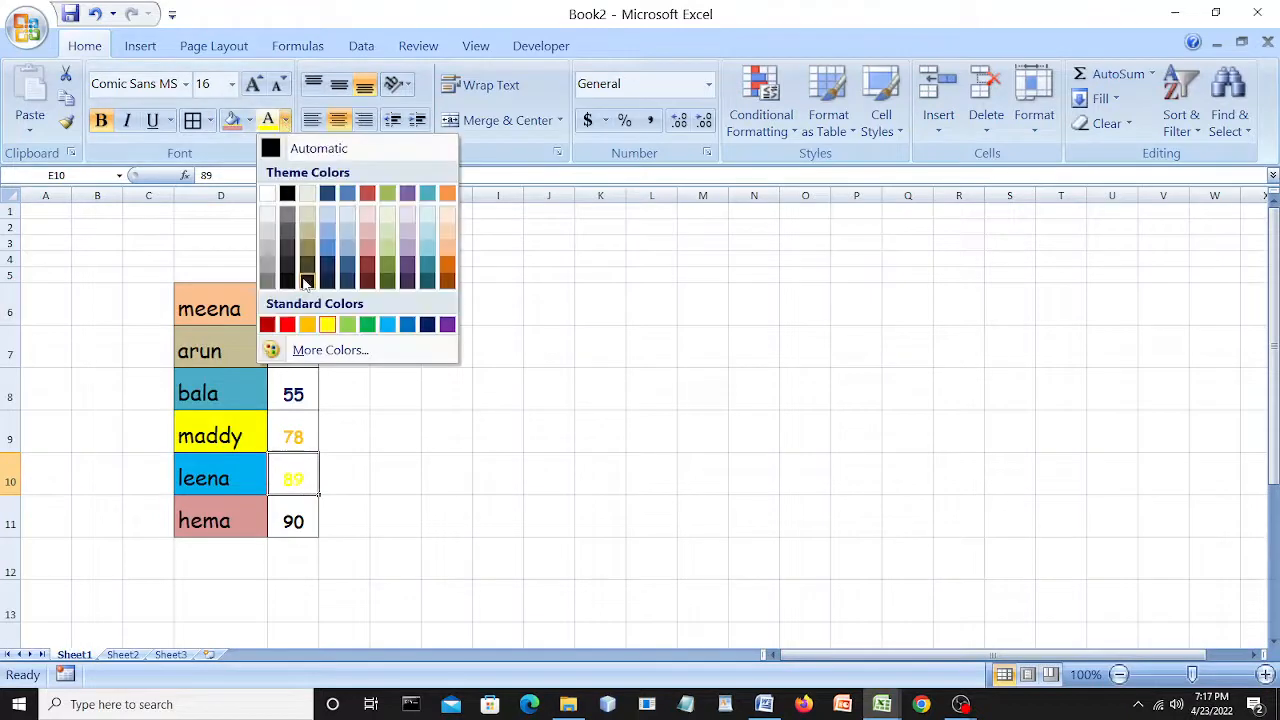
{"action": "left_click", "coordinate": [267, 324]}
Set the font color of the number in cell E11 to blue and deselect the cell.
{"action": "left_click", "coordinate": [295, 538]}
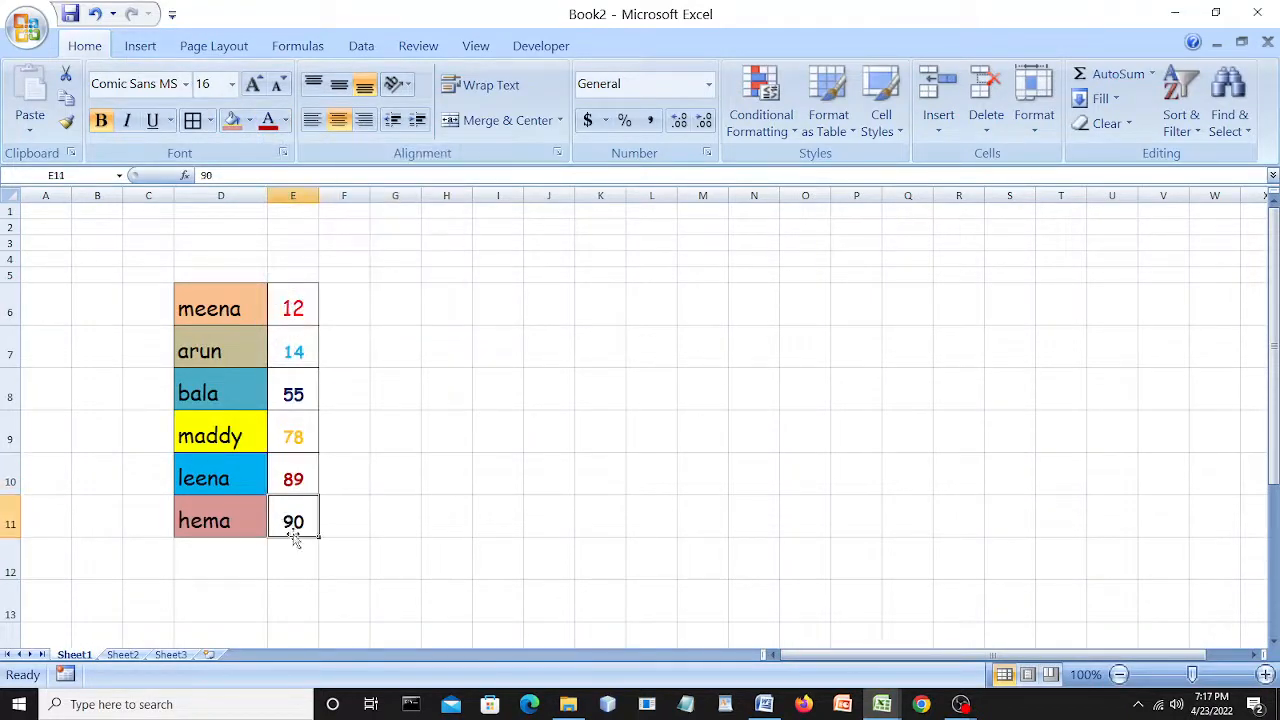
{"action": "left_click", "coordinate": [285, 120]}
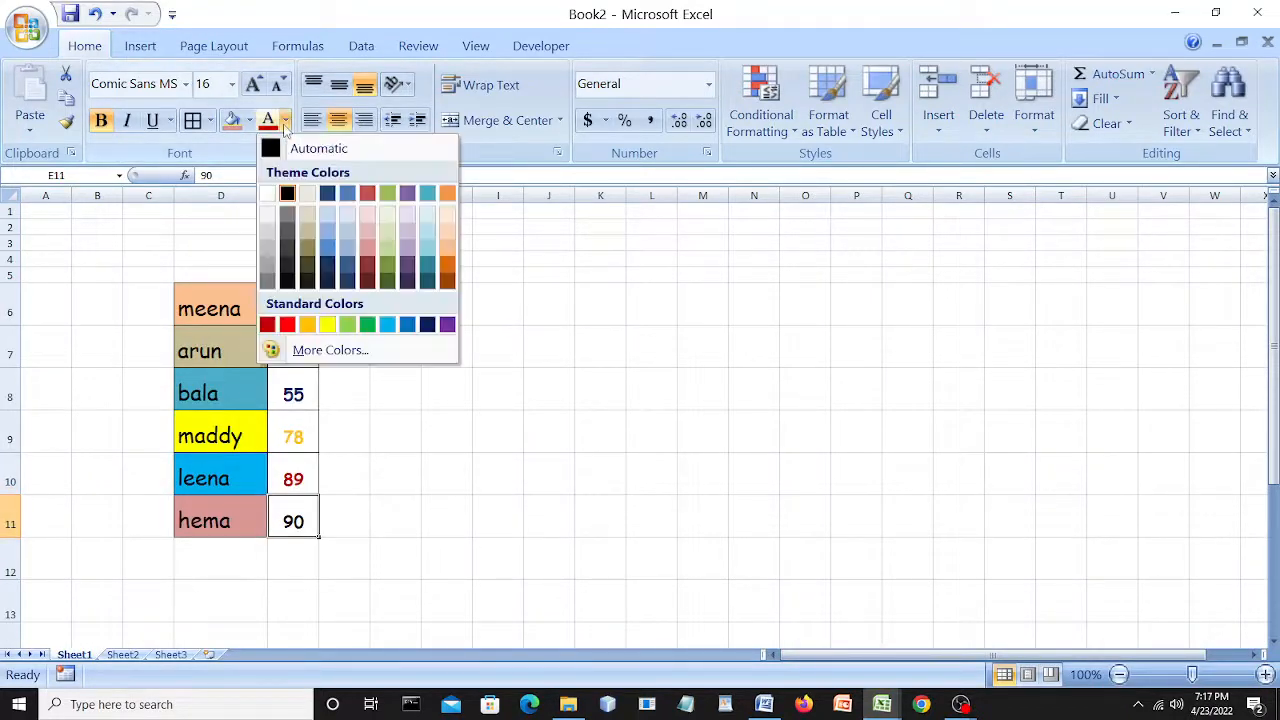
{"action": "left_click", "coordinate": [407, 324]}
{"action": "left_click", "coordinate": [578, 472]}
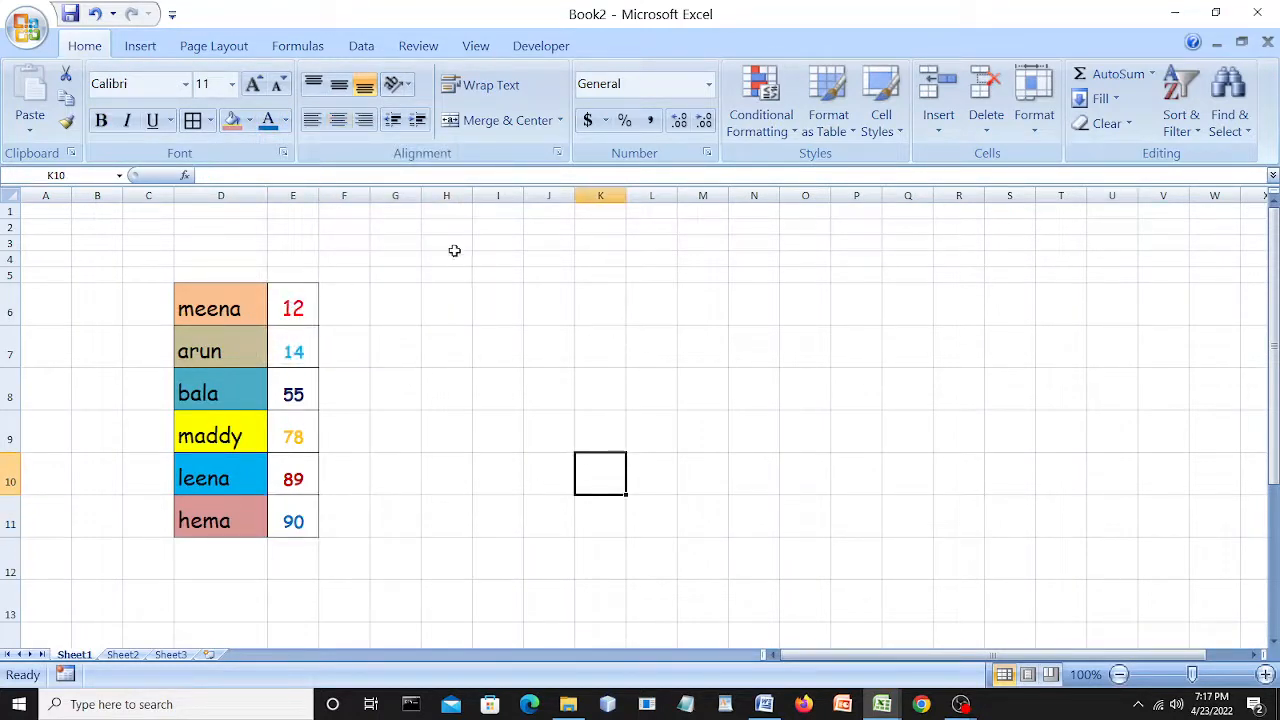
Enter "student name" in cell F6 and apply All Borders to that cell.
{"action": "left_click", "coordinate": [345, 310]}
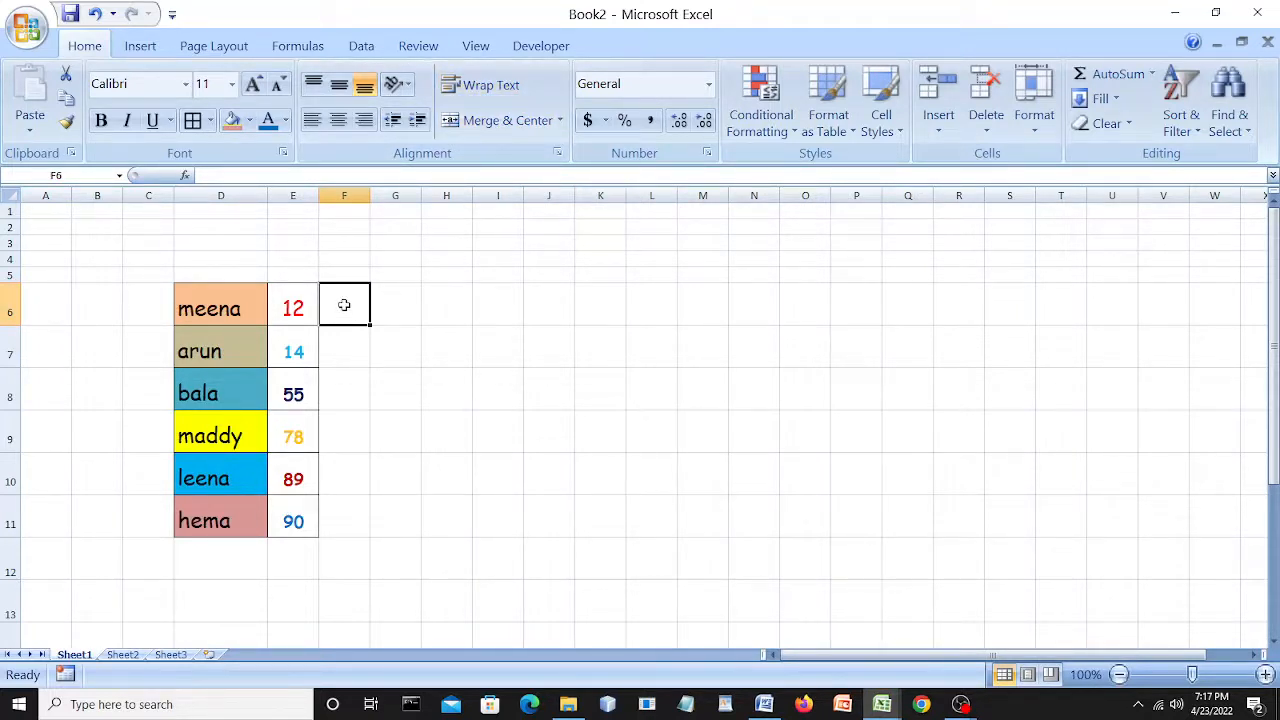
{"action": "type", "text": "student name"}
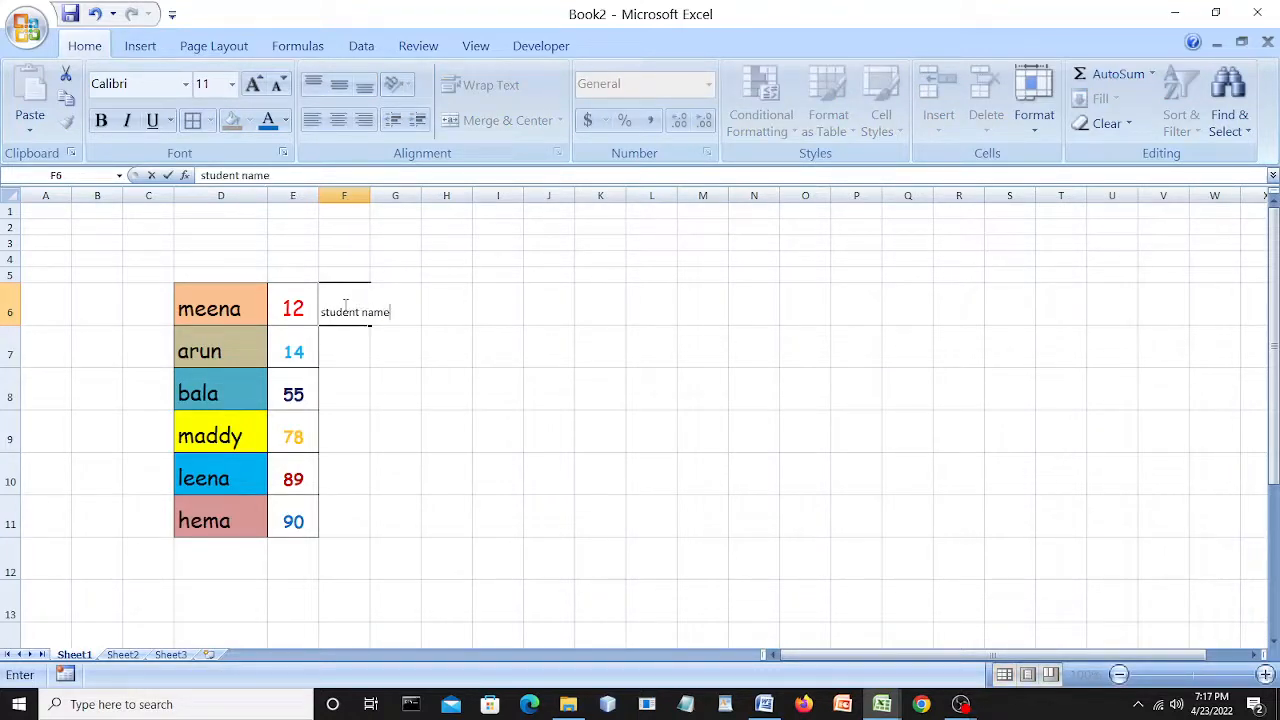
{"action": "left_click", "coordinate": [600, 300]}
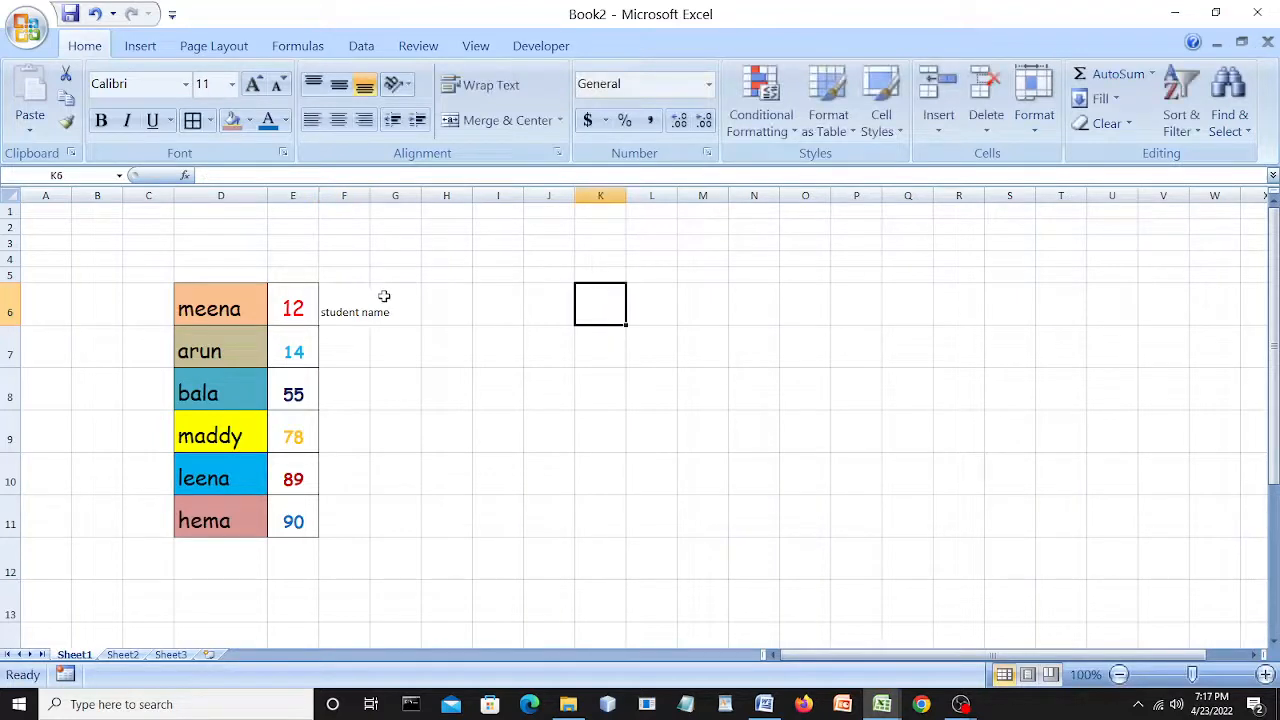
{"action": "left_click", "coordinate": [345, 305]}
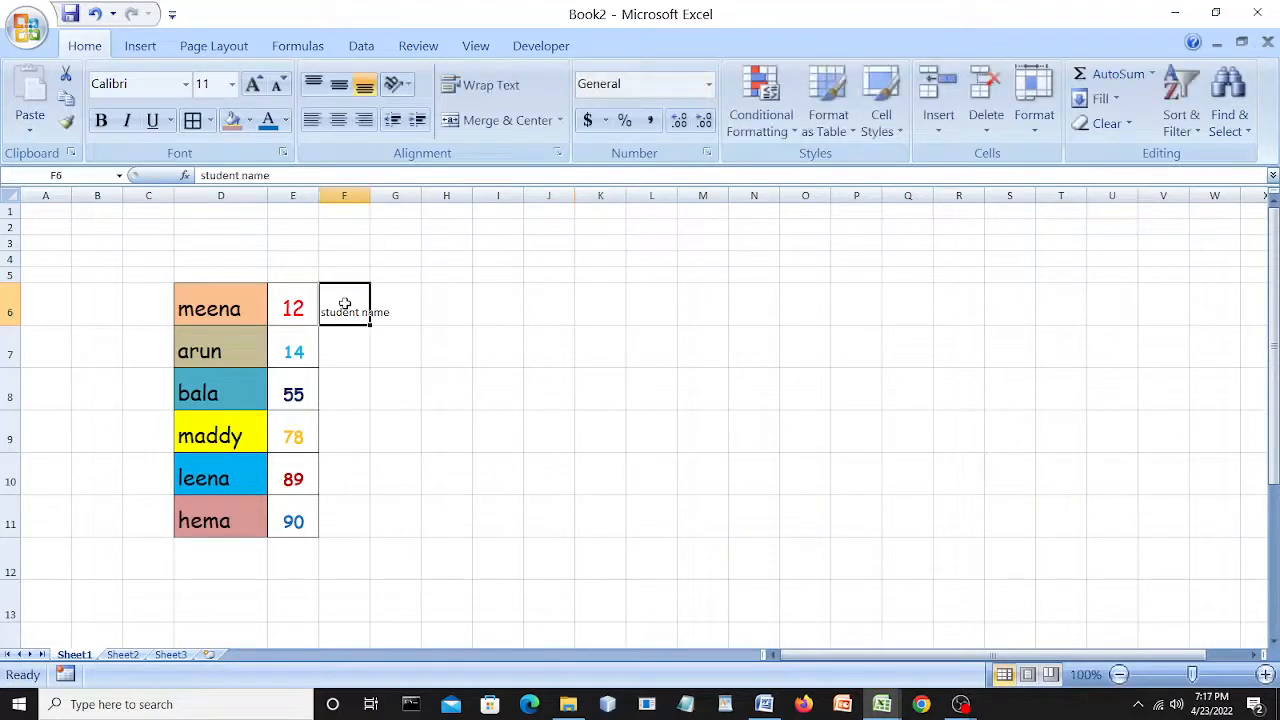
{"action": "left_click", "coordinate": [211, 120]}
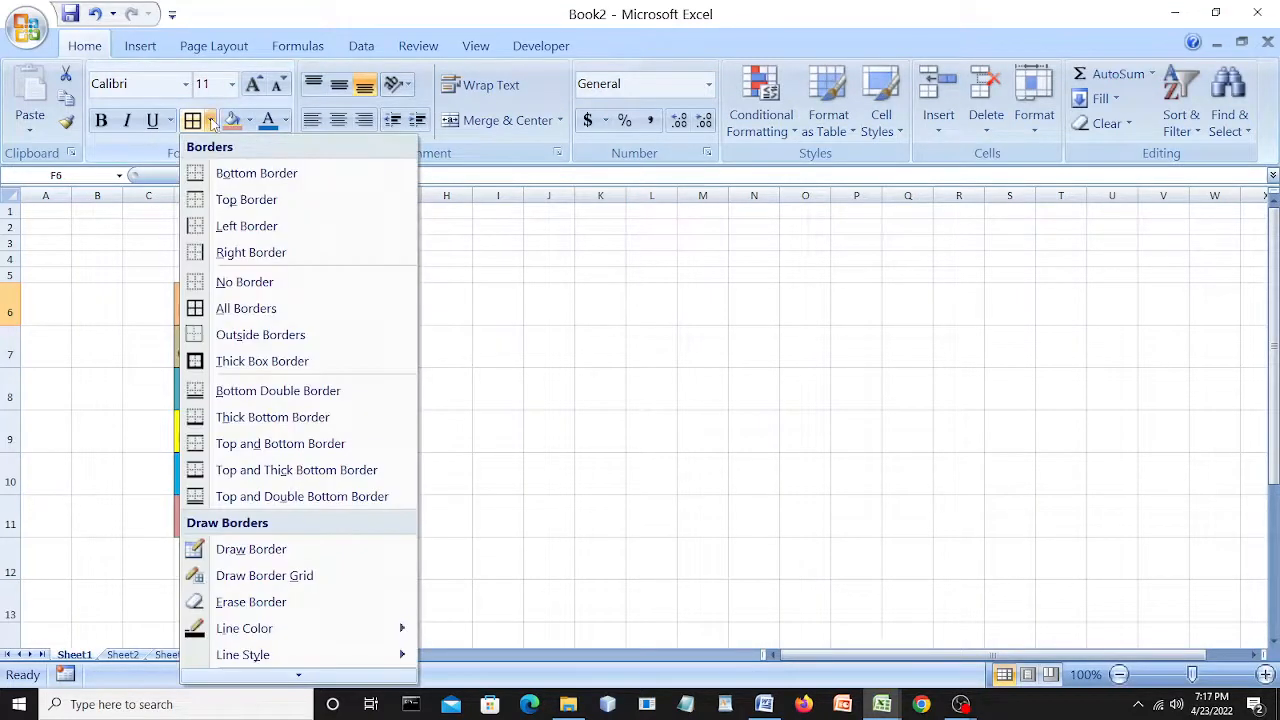
{"action": "left_click", "coordinate": [246, 308]}
{"action": "left_click", "coordinate": [608, 335]}
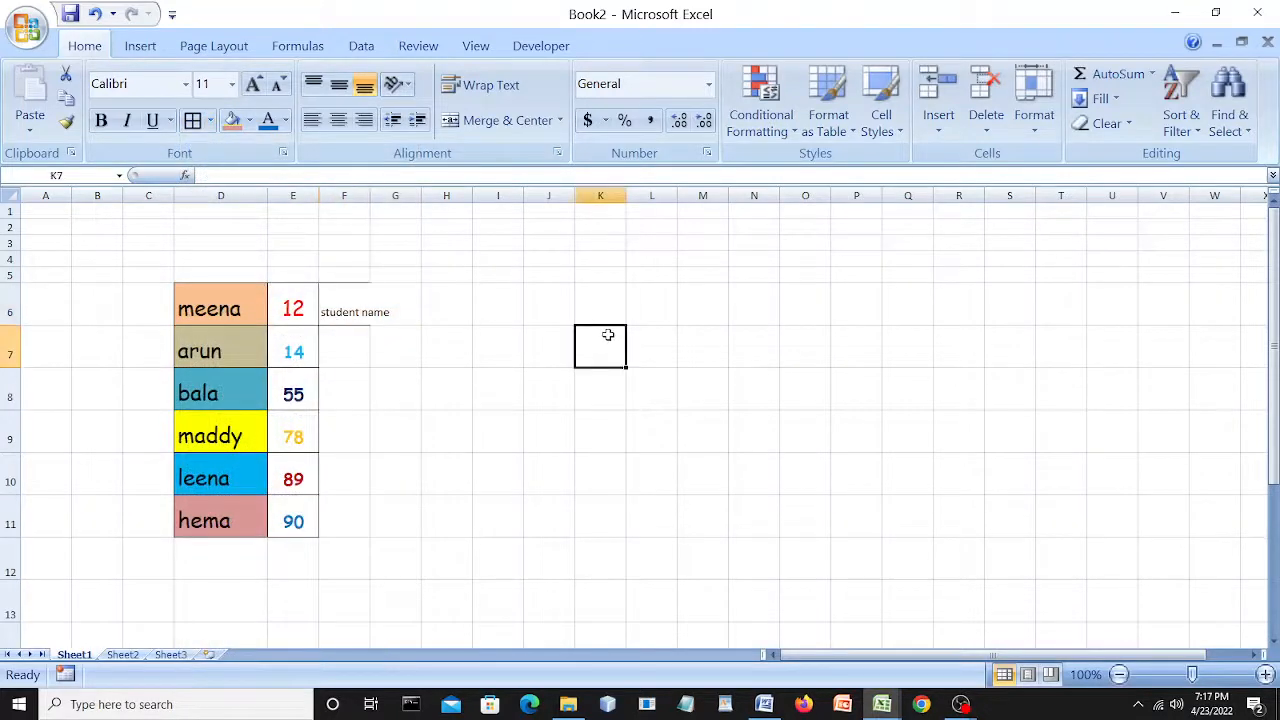
Format the text in cell F6 in bold Comic Sans MS at size 18, and deselect the cell.
{"action": "left_click", "coordinate": [342, 317]}
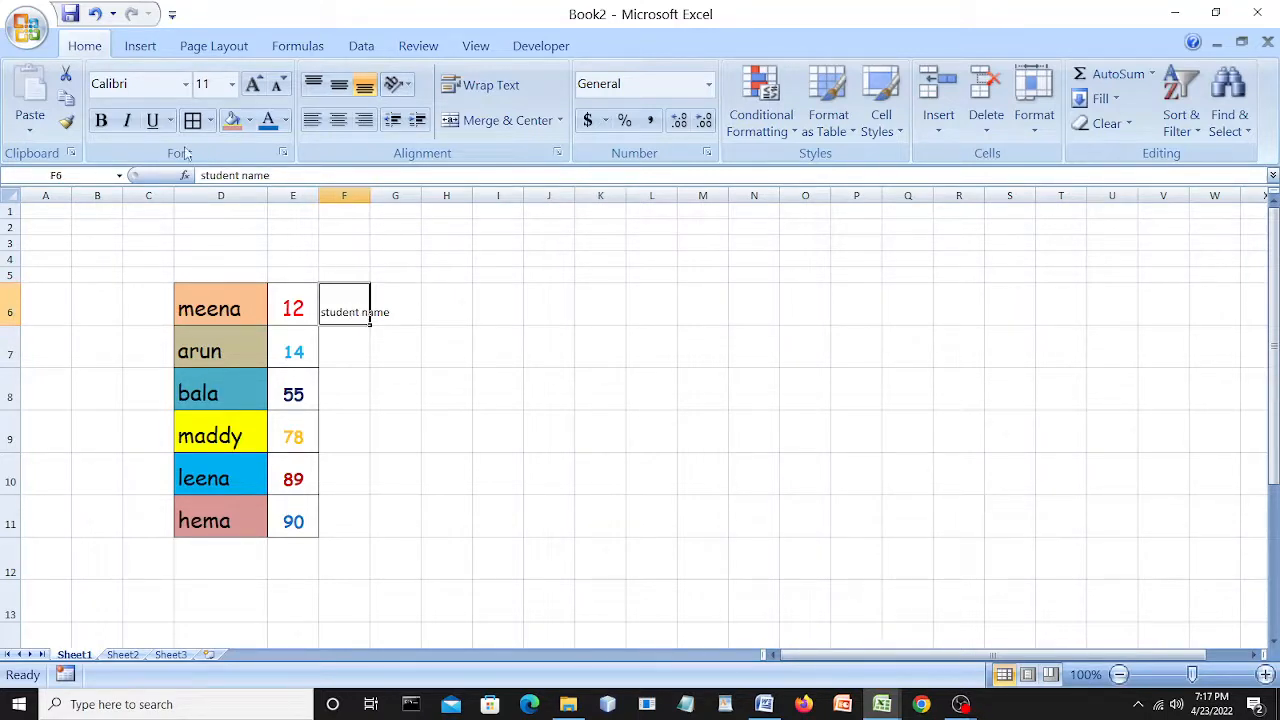
{"action": "left_click", "coordinate": [185, 84]}
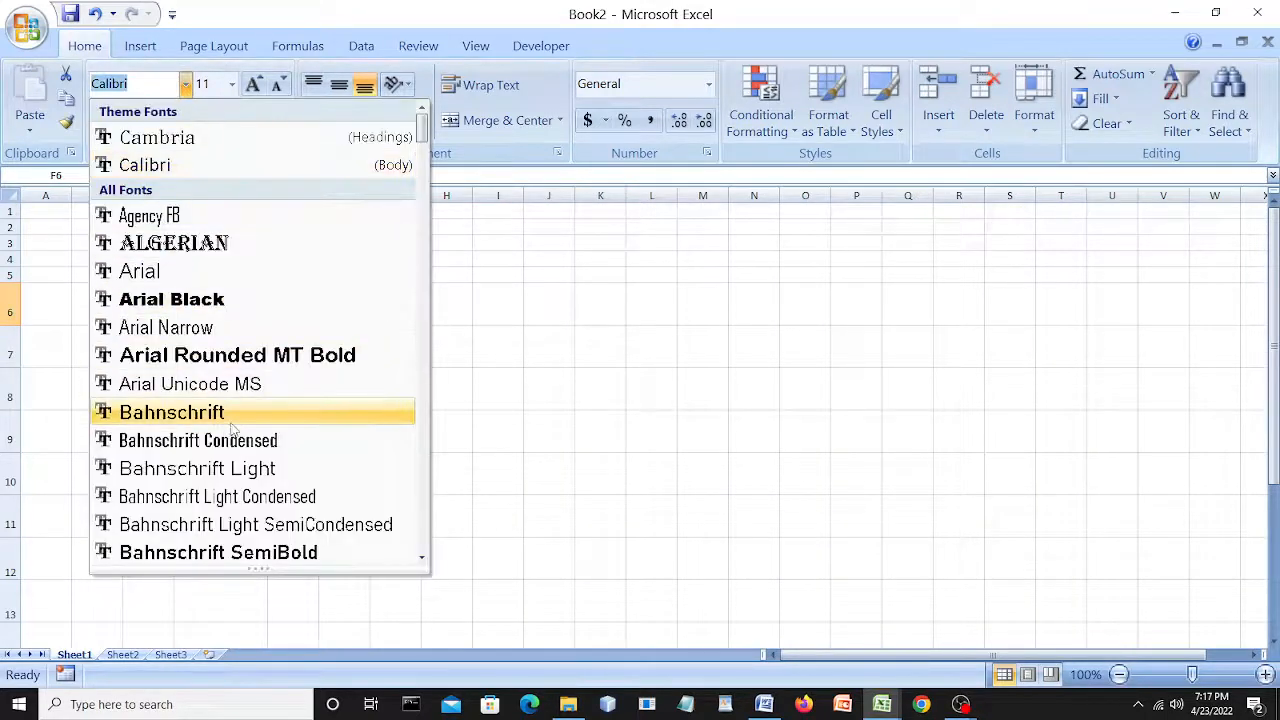
{"action": "type", "text": "Comic Sans MS"}
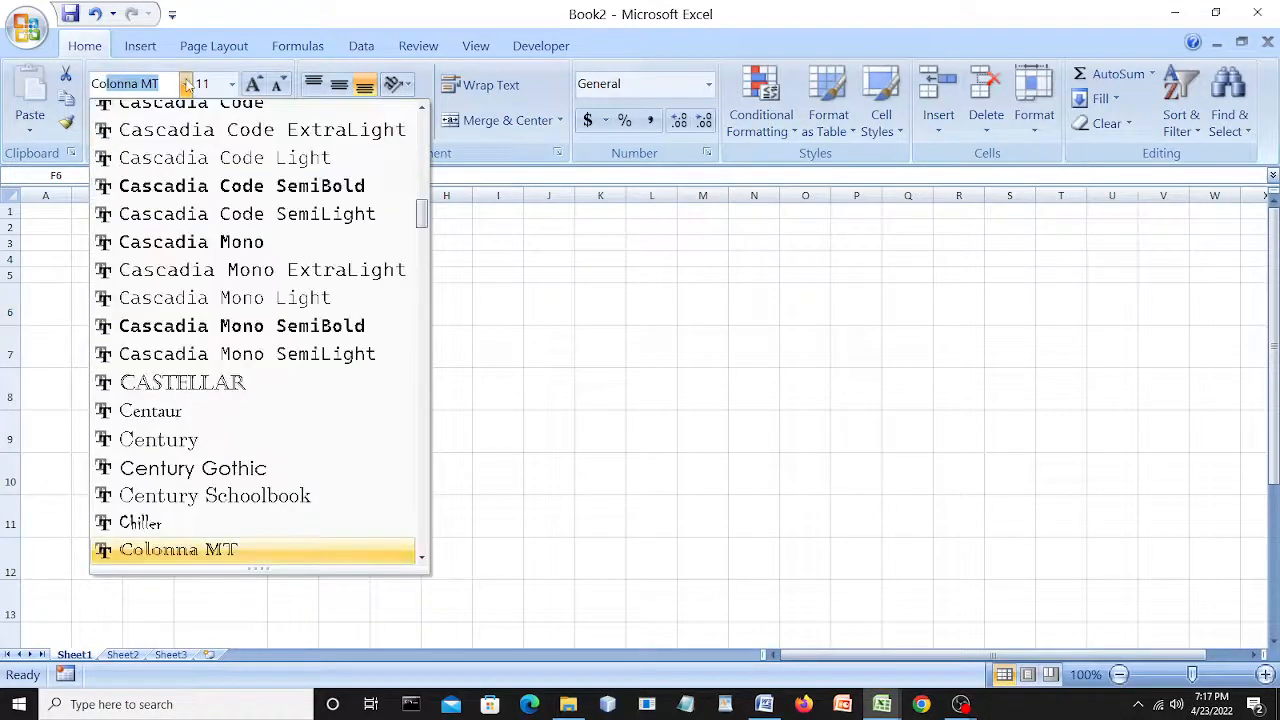
{"action": "left_click", "coordinate": [256, 85]}
{"action": "left_click", "coordinate": [255, 85]}
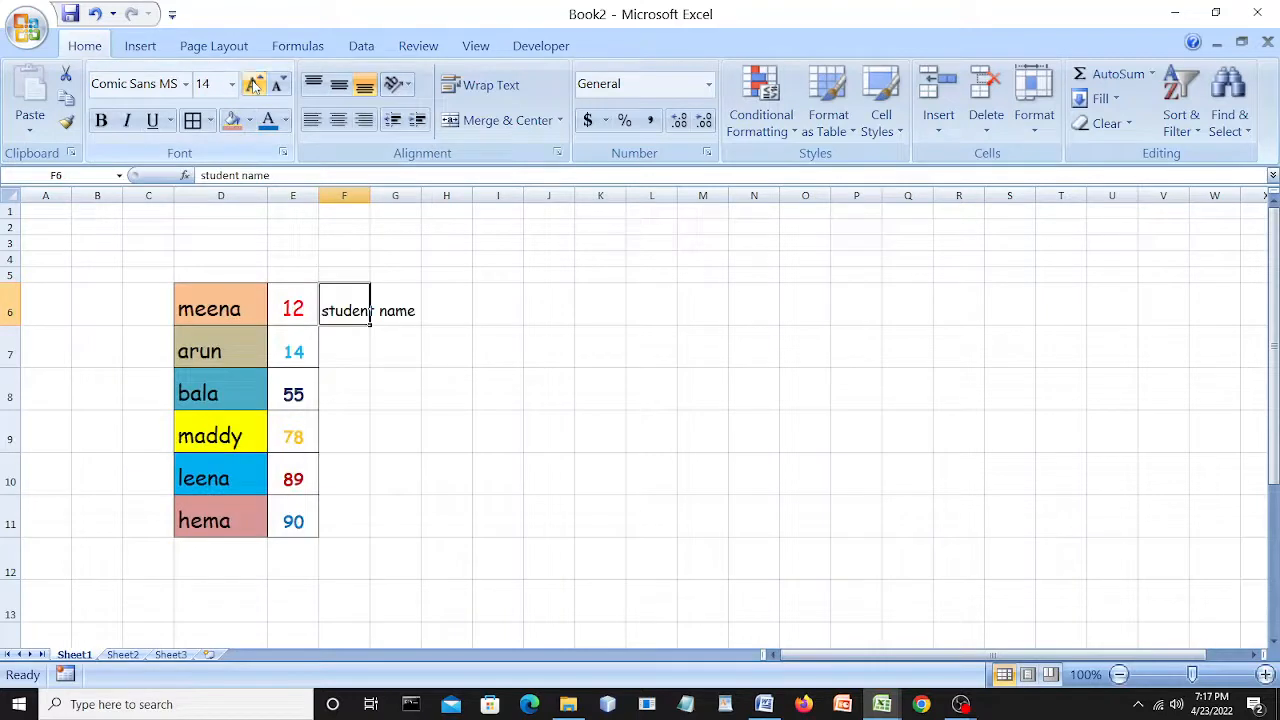
{"action": "left_click", "coordinate": [255, 85]}
{"action": "left_click", "coordinate": [255, 85]}
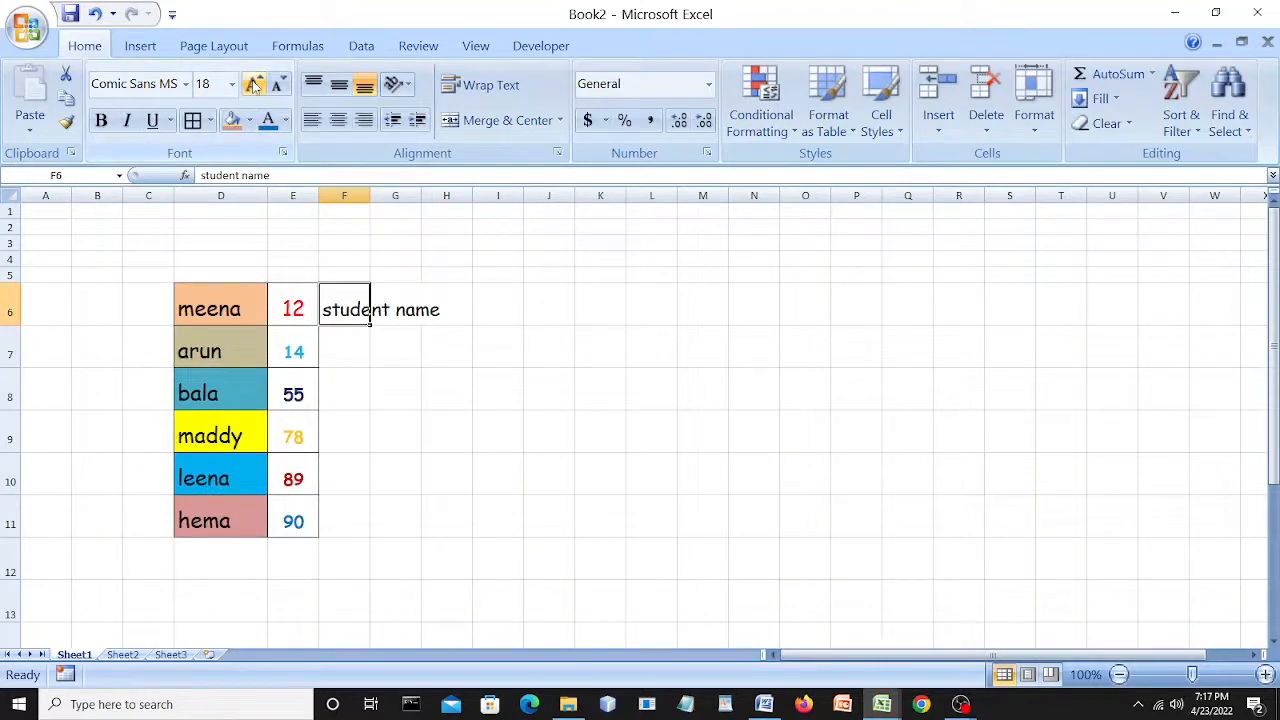
{"action": "left_click", "coordinate": [101, 120]}
{"action": "left_click", "coordinate": [535, 424]}
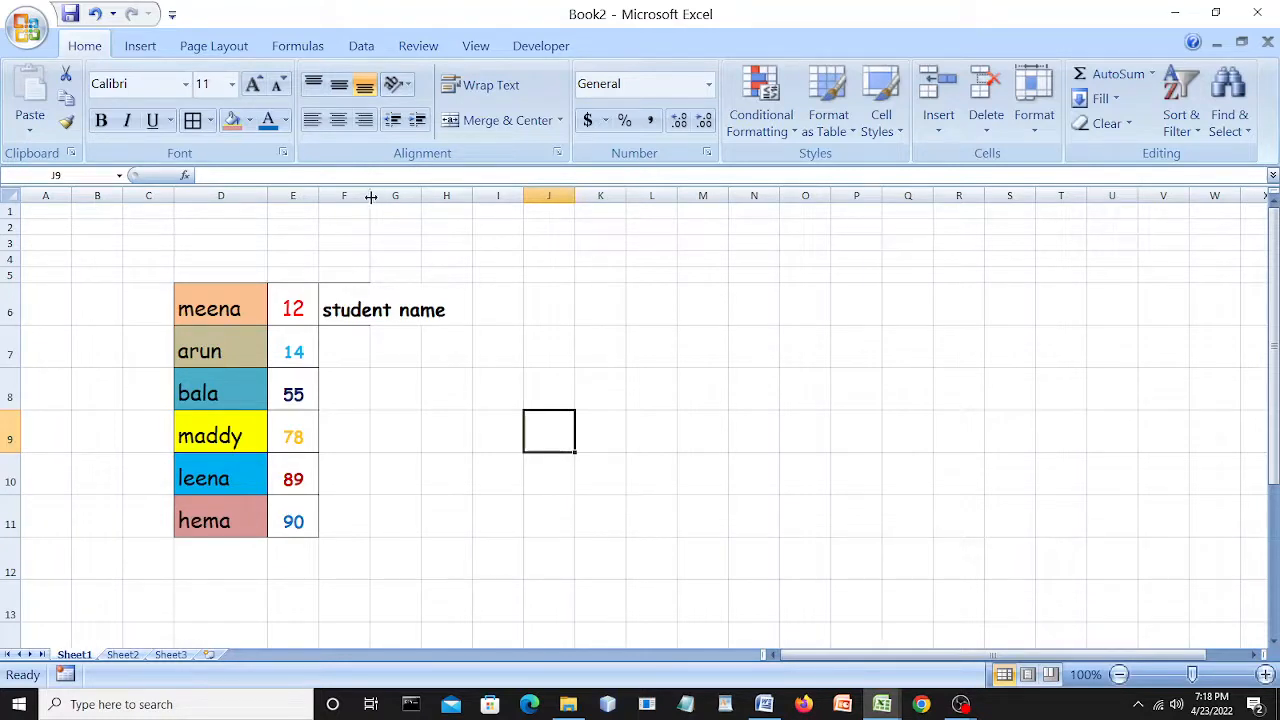
{"action": "left_click_drag", "start_coordinate": [370, 196], "coordinate": [370, 196]}
{"action": "left_click", "coordinate": [351, 306]}
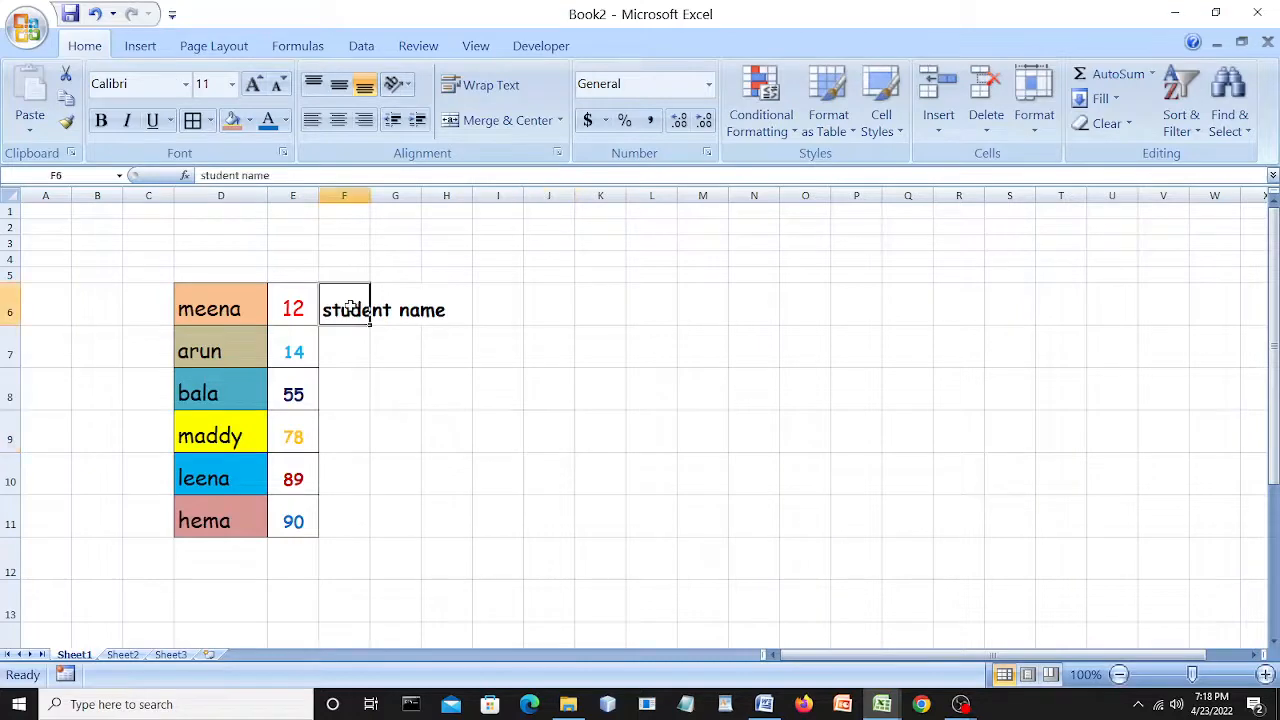
{"action": "right_click", "coordinate": [351, 306]}
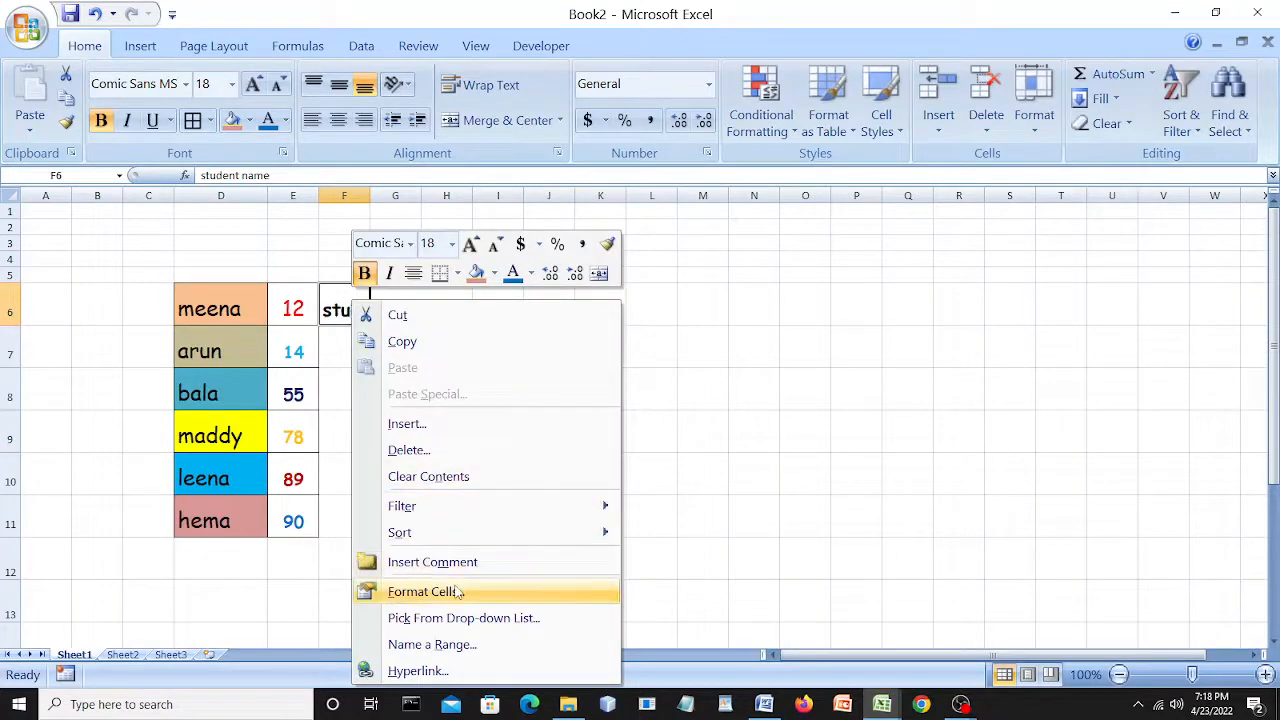
{"action": "key", "text": "Escape"}
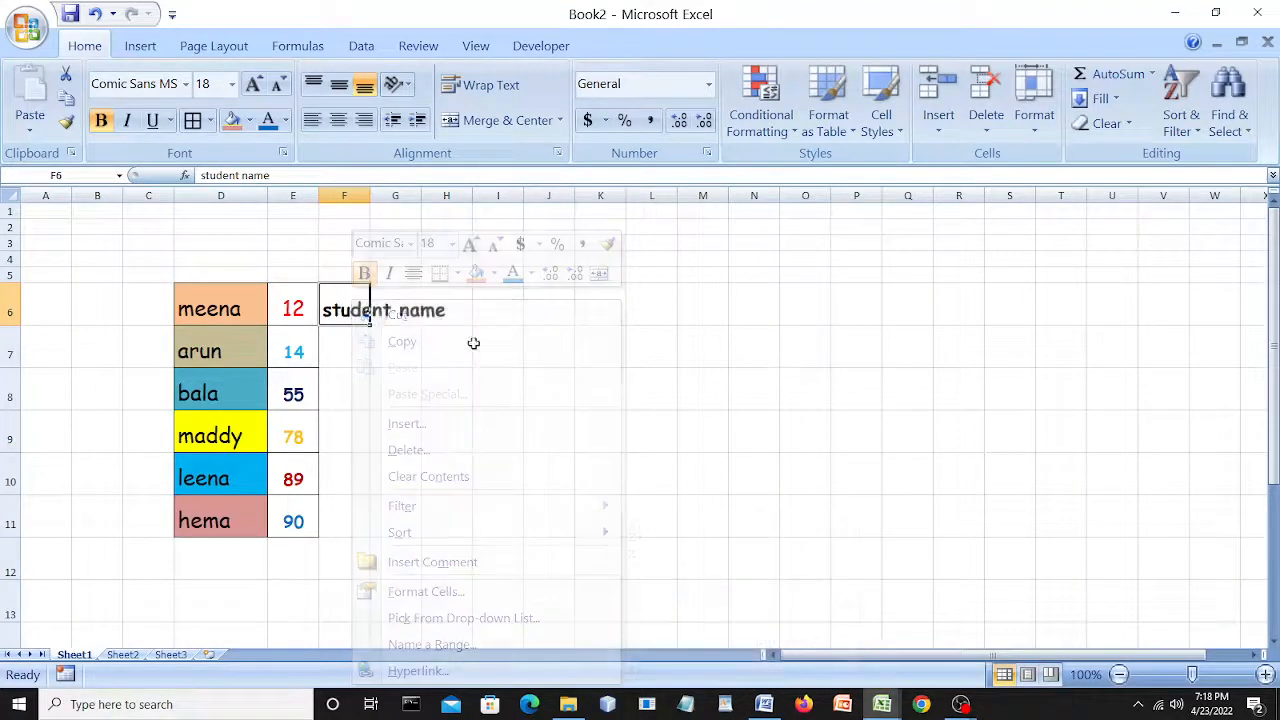
{"action": "right_click", "coordinate": [352, 304]}
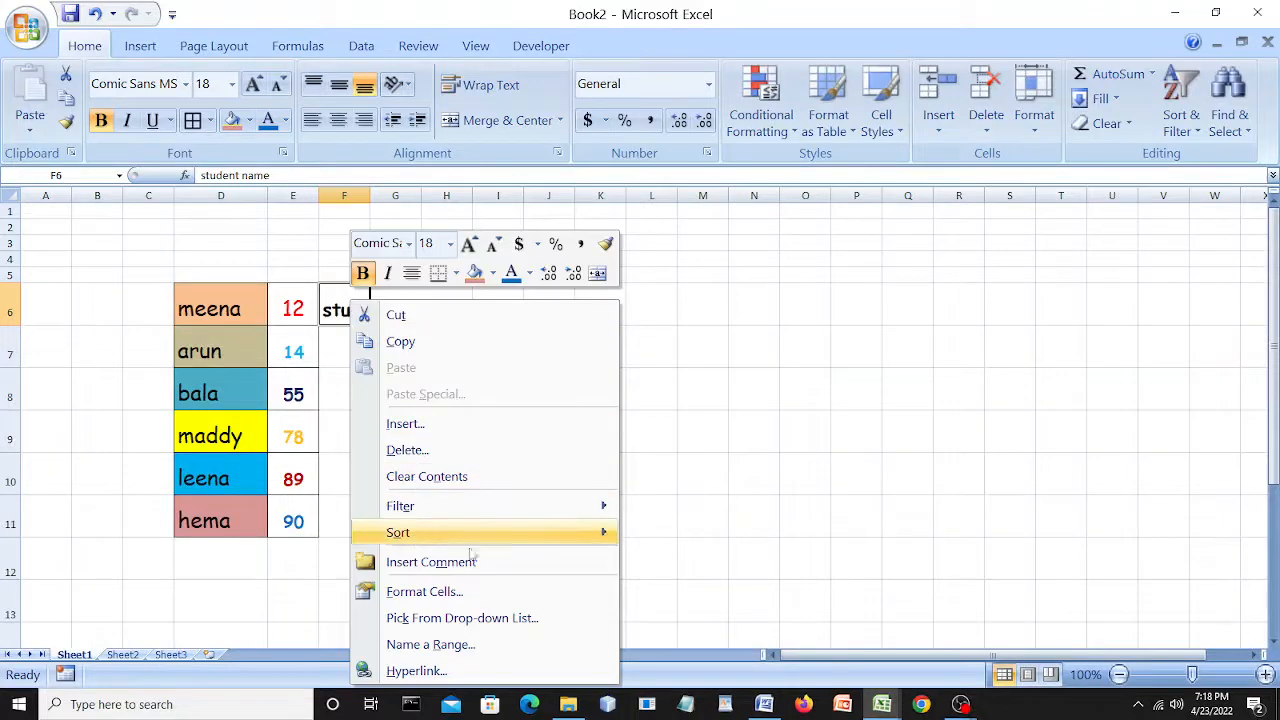
{"action": "key", "text": "Escape"}
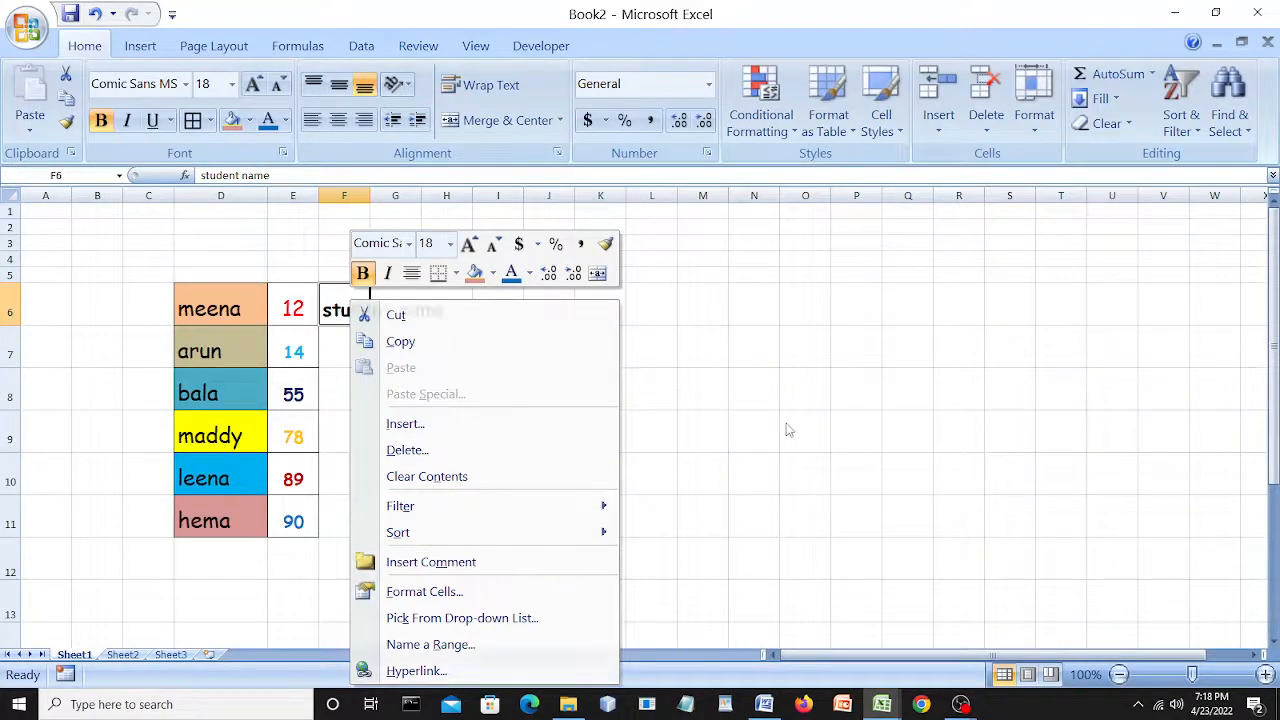
{"action": "right_click", "coordinate": [344, 310]}
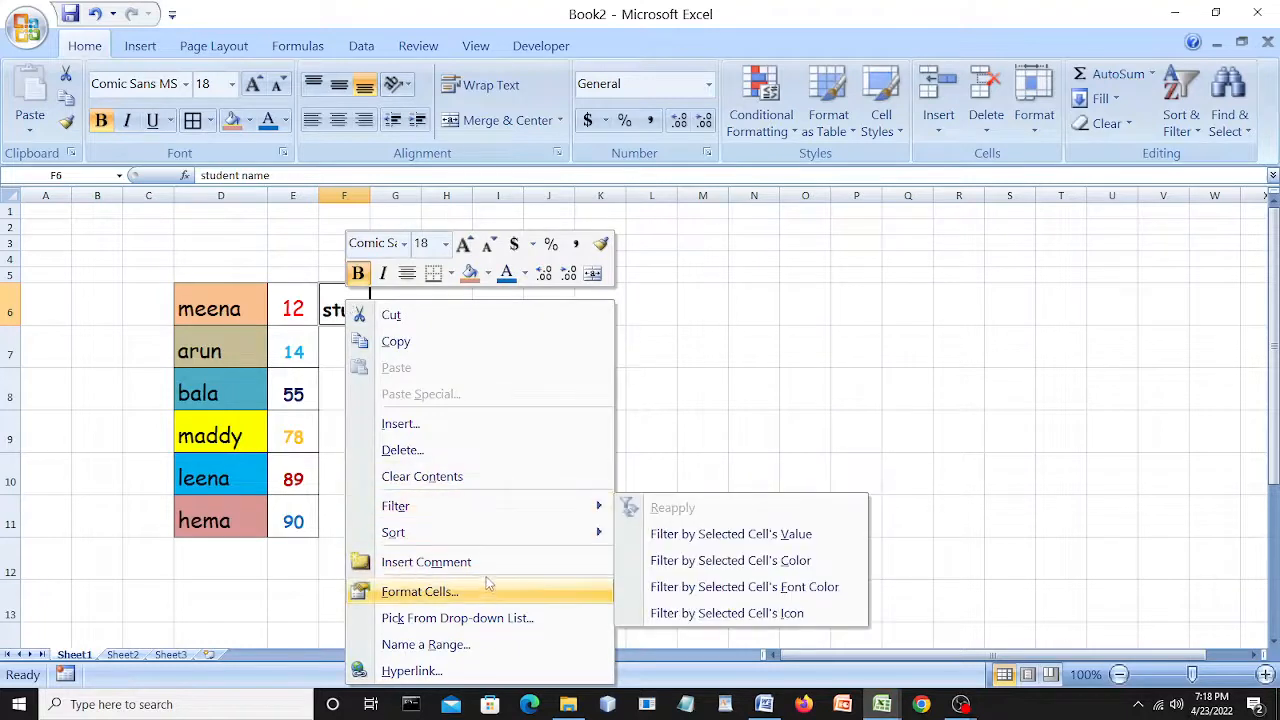
{"action": "left_click", "coordinate": [826, 403]}
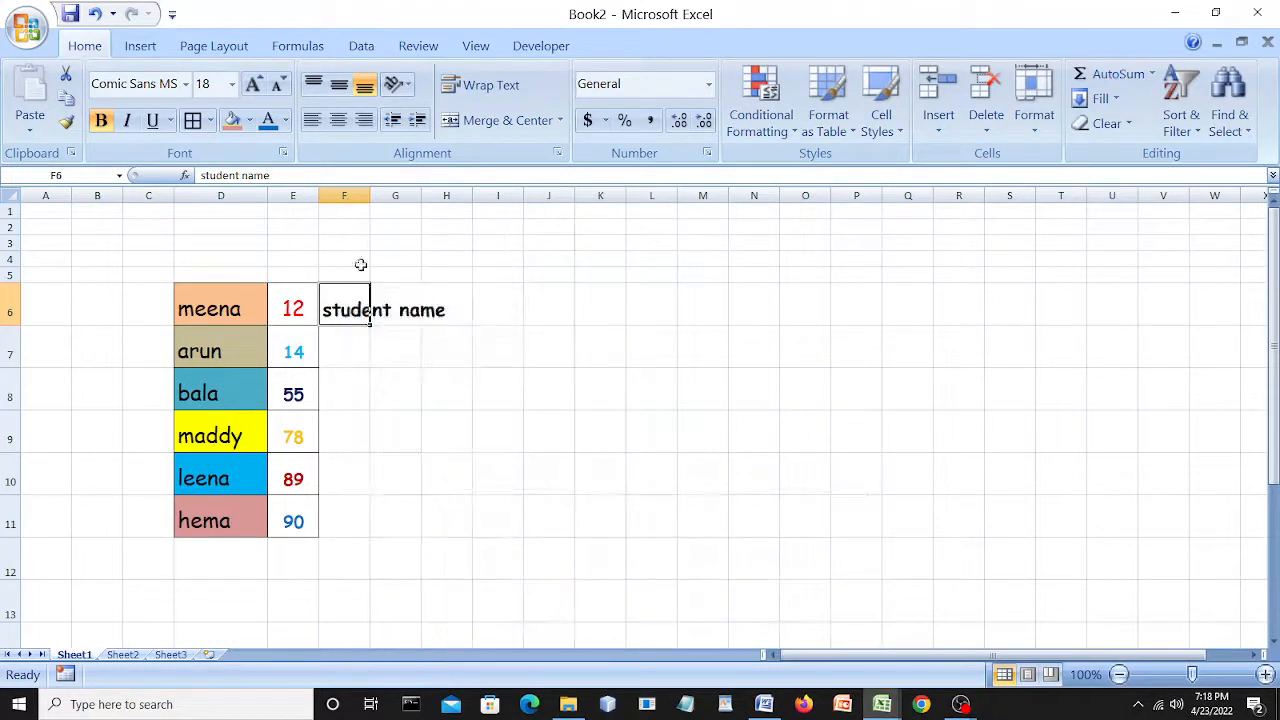
{"action": "right_click", "coordinate": [356, 309]}
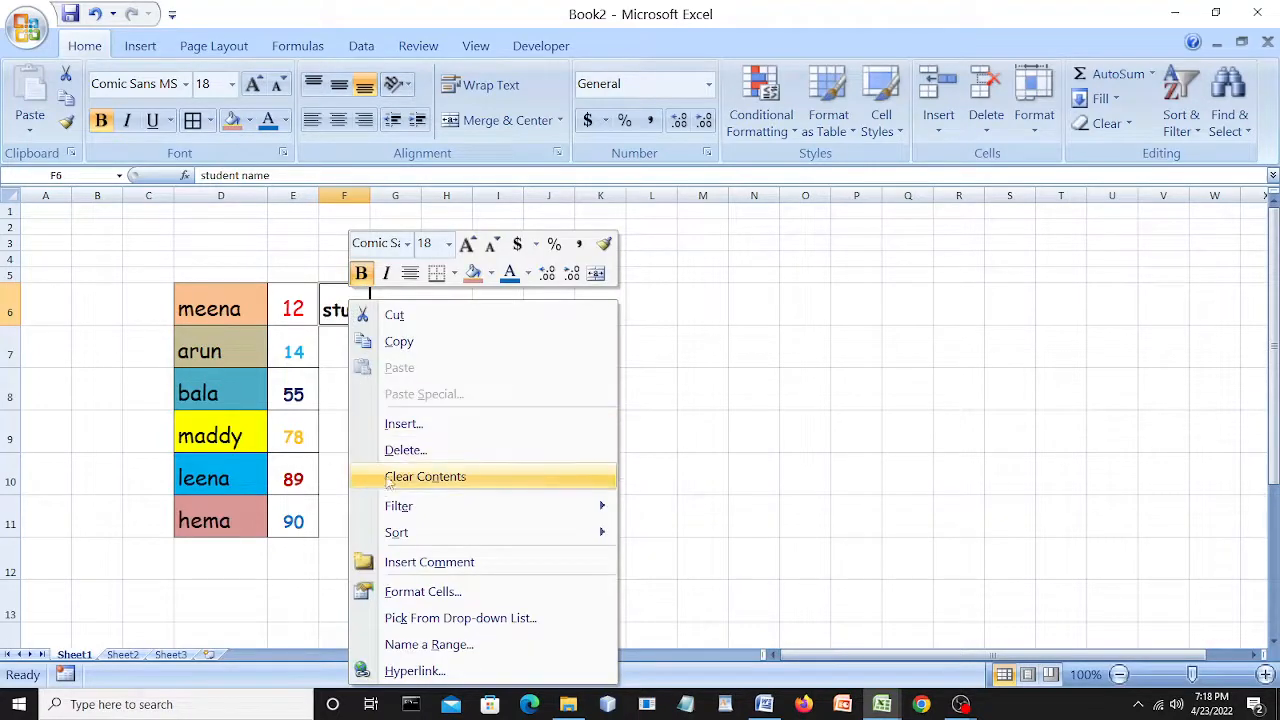
{"action": "scroll", "coordinate": [711, 452], "scroll_direction": "down", "scroll_amount": 4}
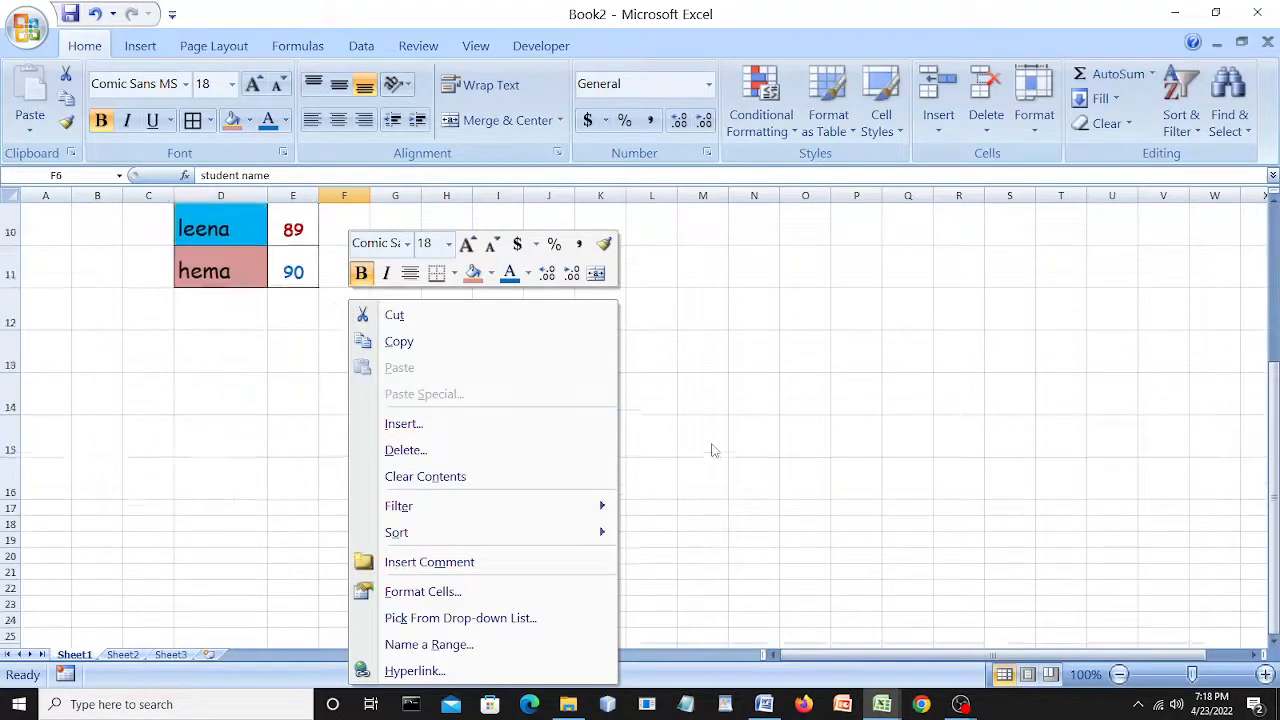
{"action": "scroll", "coordinate": [703, 450], "scroll_direction": "up", "scroll_amount": 4}
{"action": "left_click", "coordinate": [797, 306]}
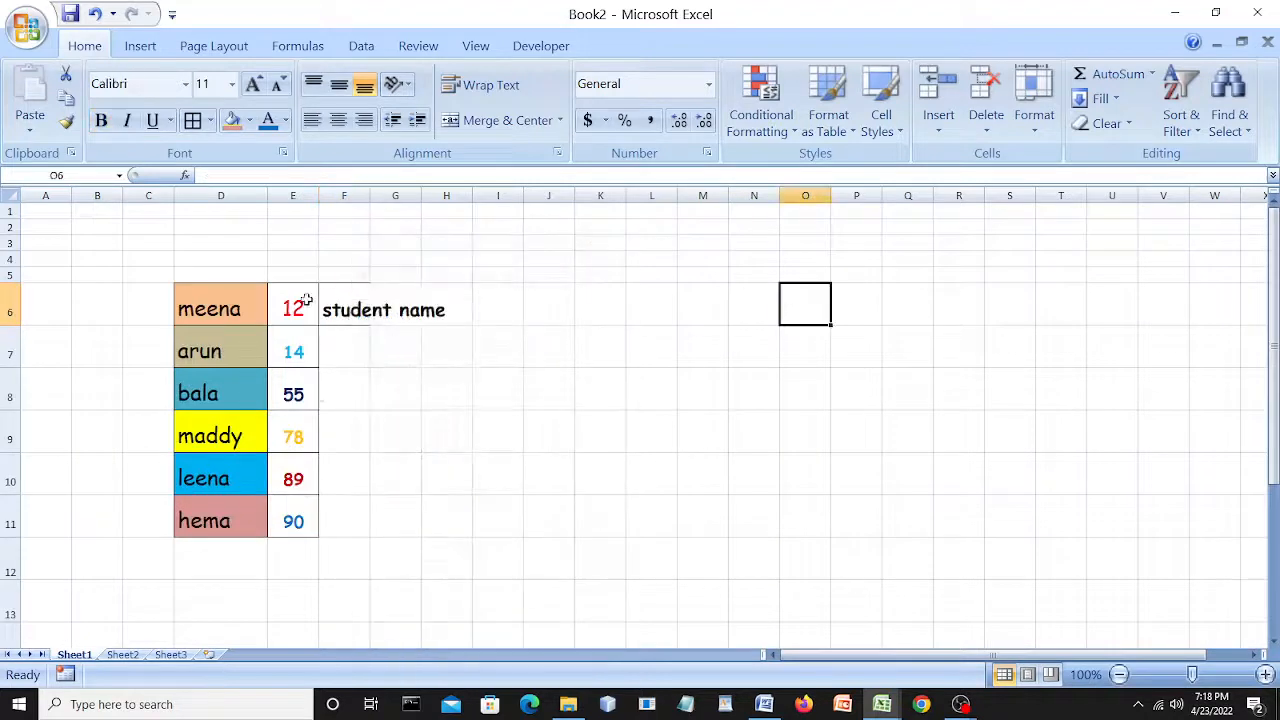
Widen column F so that "student name" in cell F6 fits inside the cell.
{"action": "left_click", "coordinate": [349, 306]}
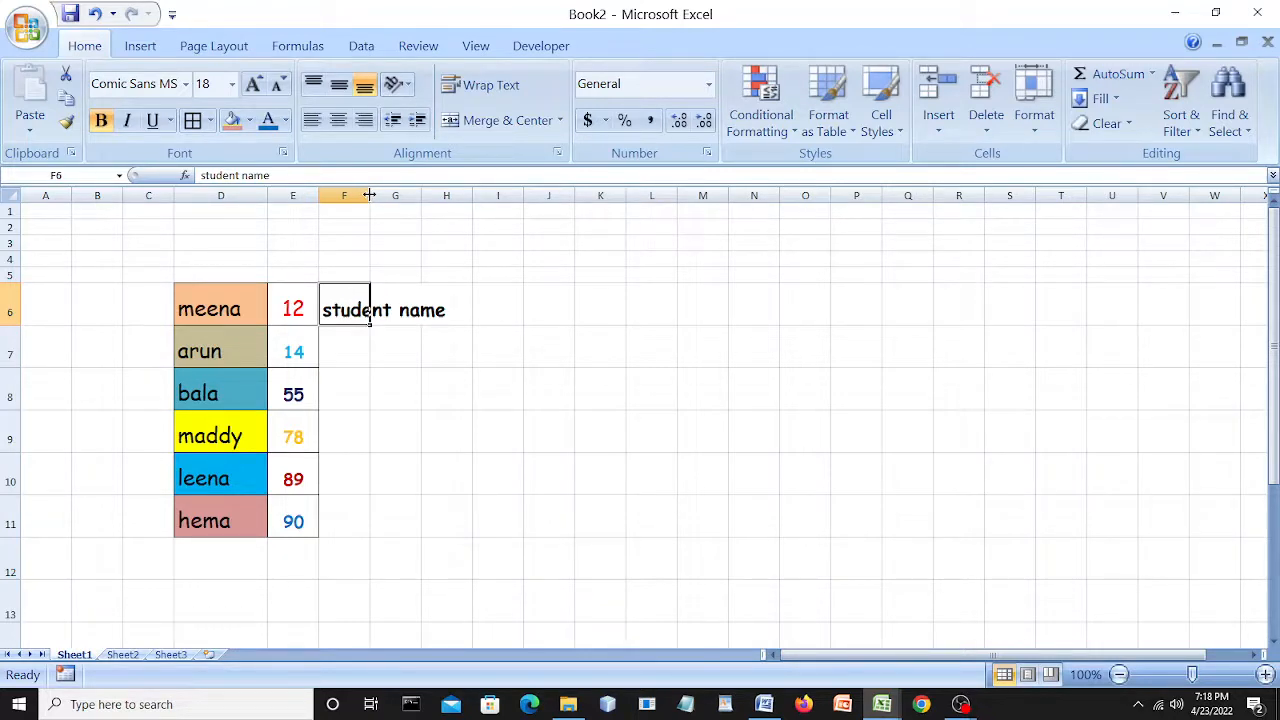
{"action": "left_click", "coordinate": [369, 195]}
{"action": "left_click_drag", "start_coordinate": [369, 195], "coordinate": [456, 195]}
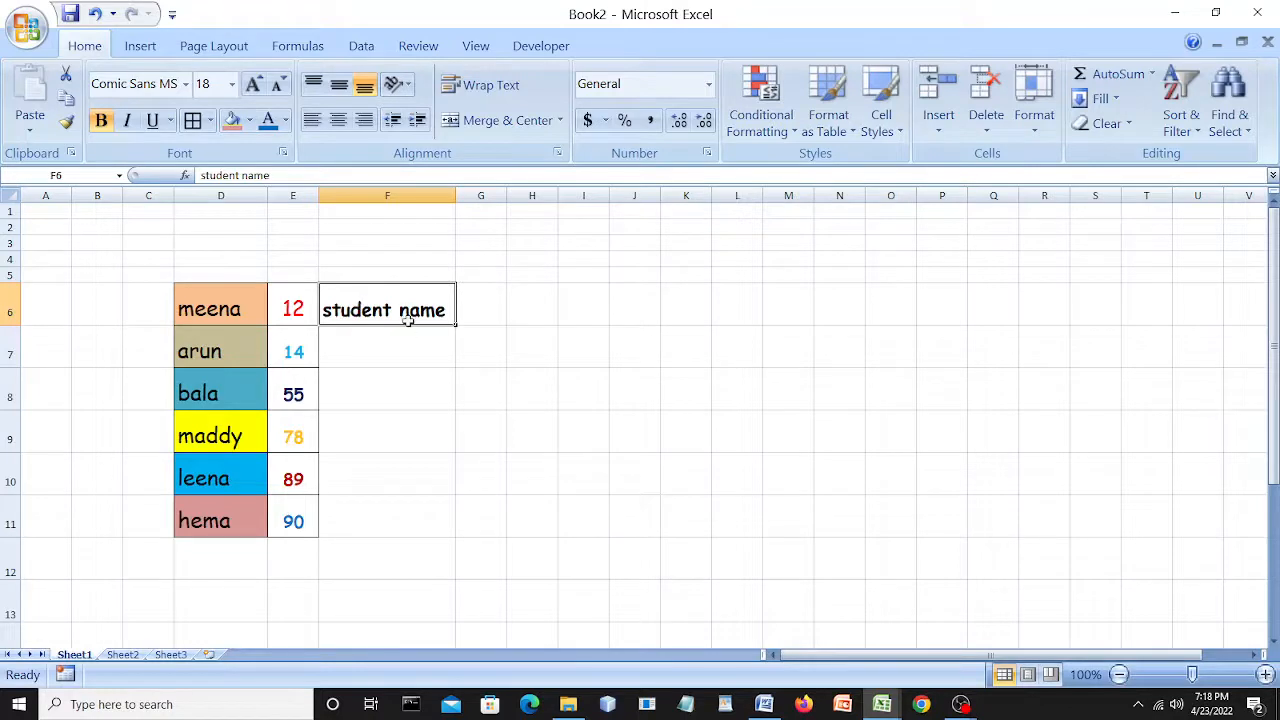
Enter the long text "aaaaaaaaa dddddddd ccccccc fffffff" in cell F7 below the student name heading.
{"action": "left_click", "coordinate": [375, 360]}
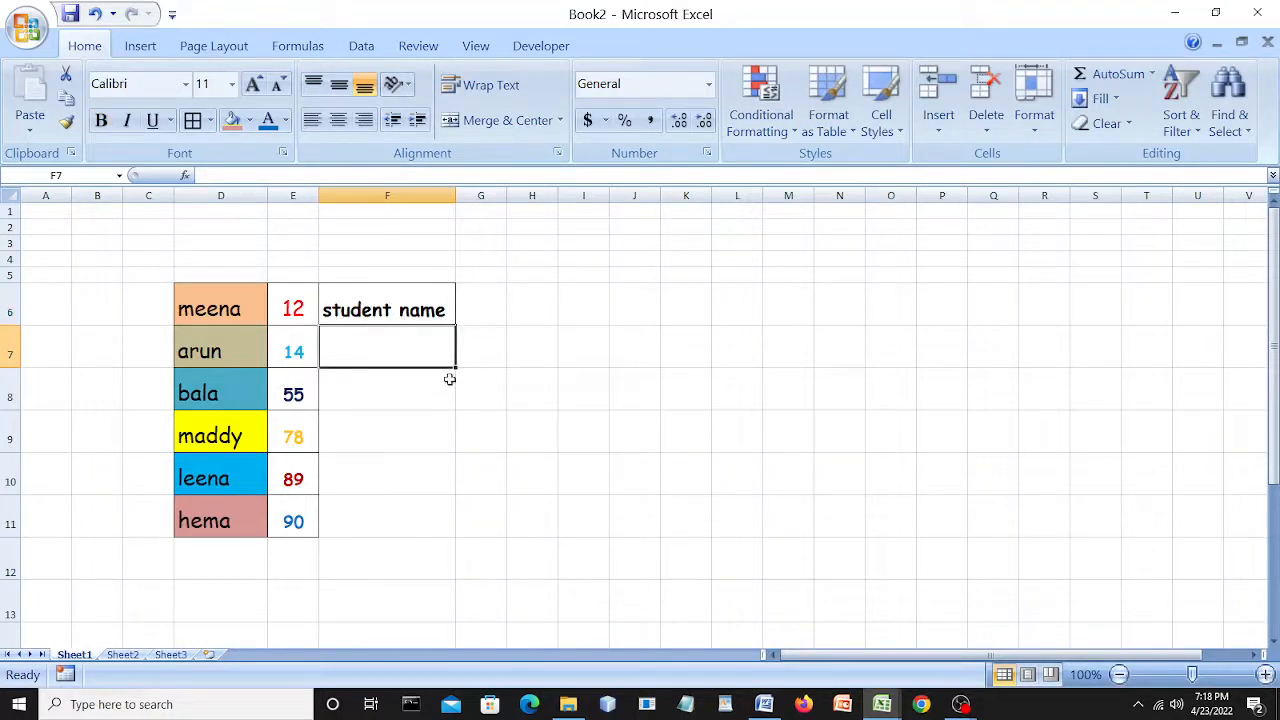
{"action": "type", "text": "aaaaaaaaa"}
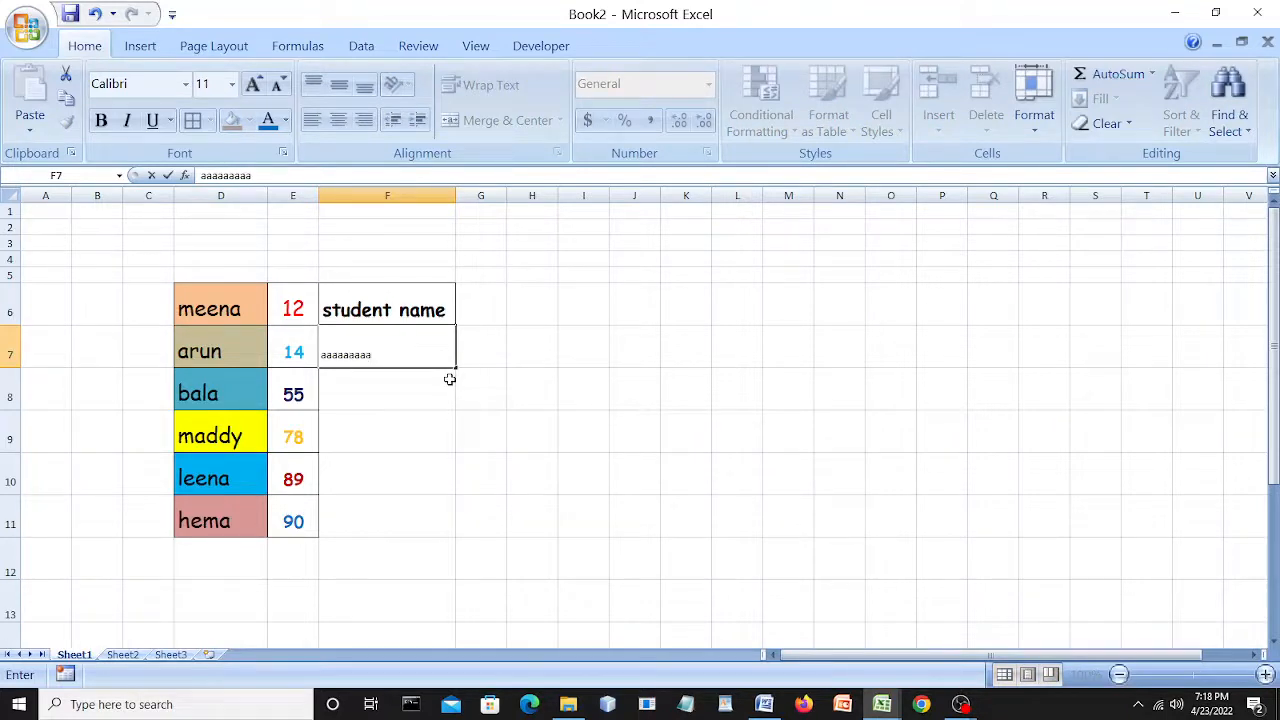
{"action": "type", "text": " dddddddd ccccccc fffff"}
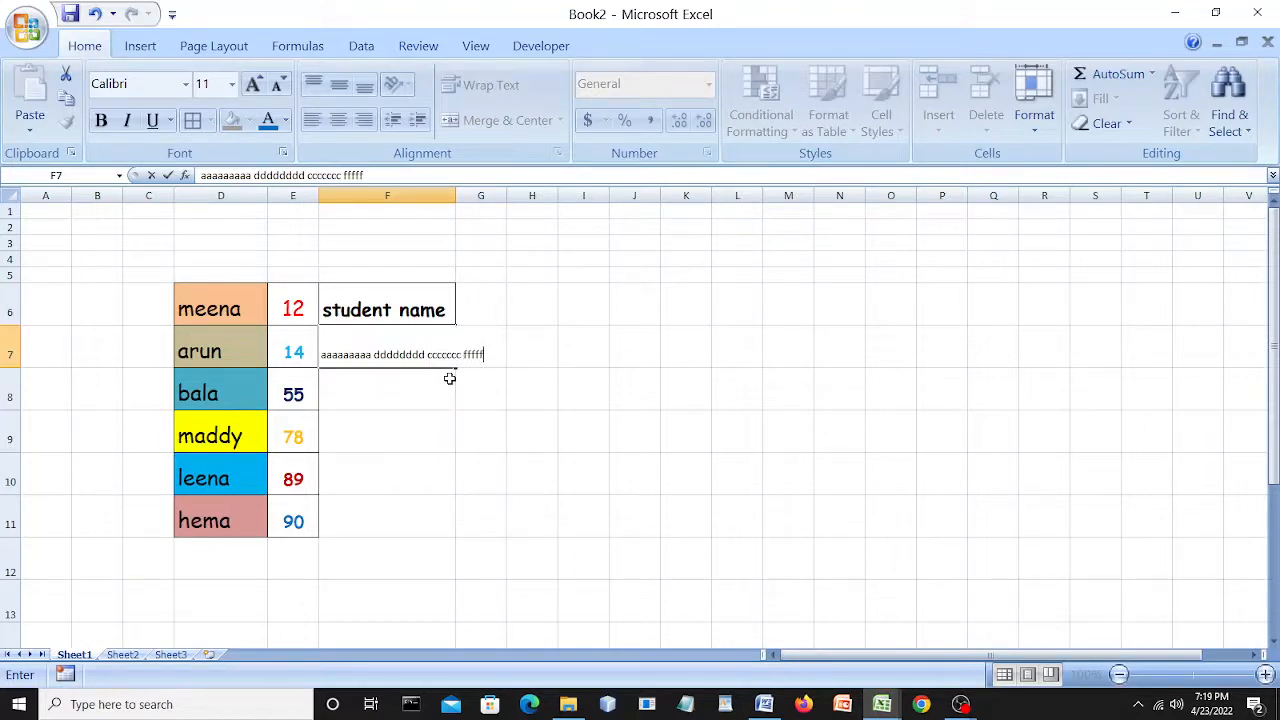
{"action": "type", "text": "f"}
{"action": "left_click", "coordinate": [566, 394]}
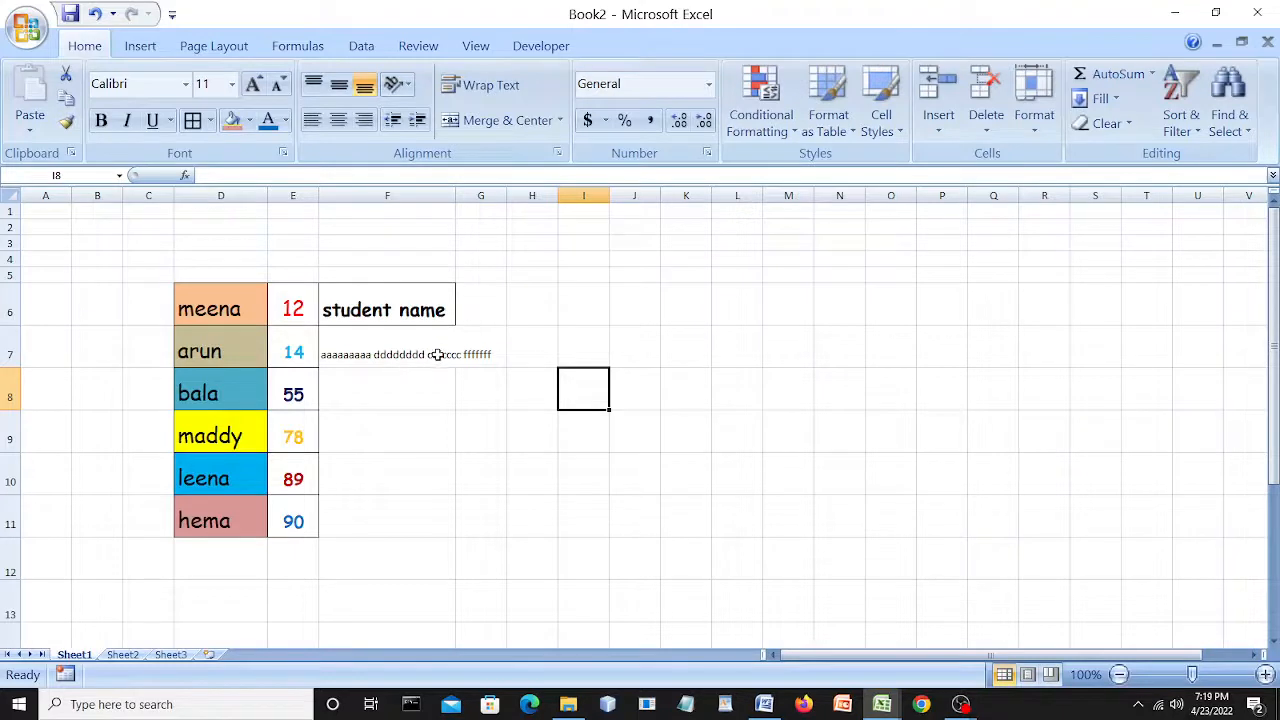
Format the text in cell F7 in Times New Roman at size 16.
{"action": "left_click", "coordinate": [408, 353]}
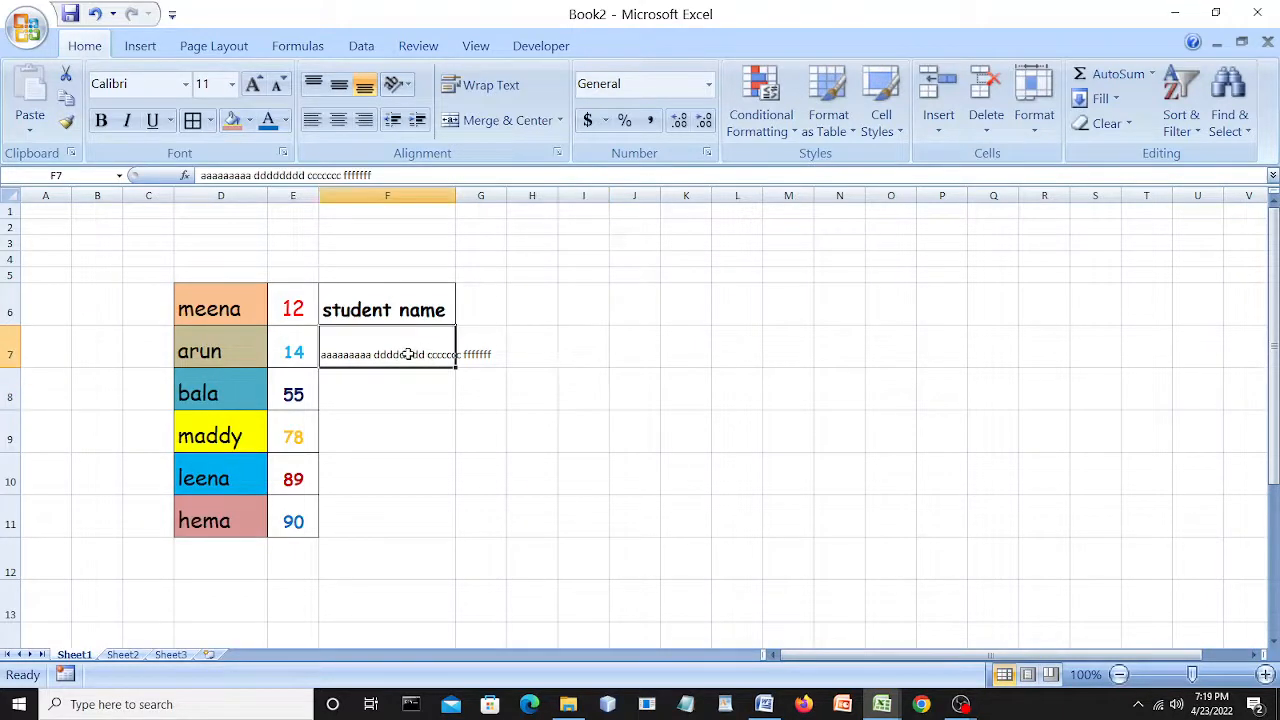
{"action": "left_click", "coordinate": [131, 82]}
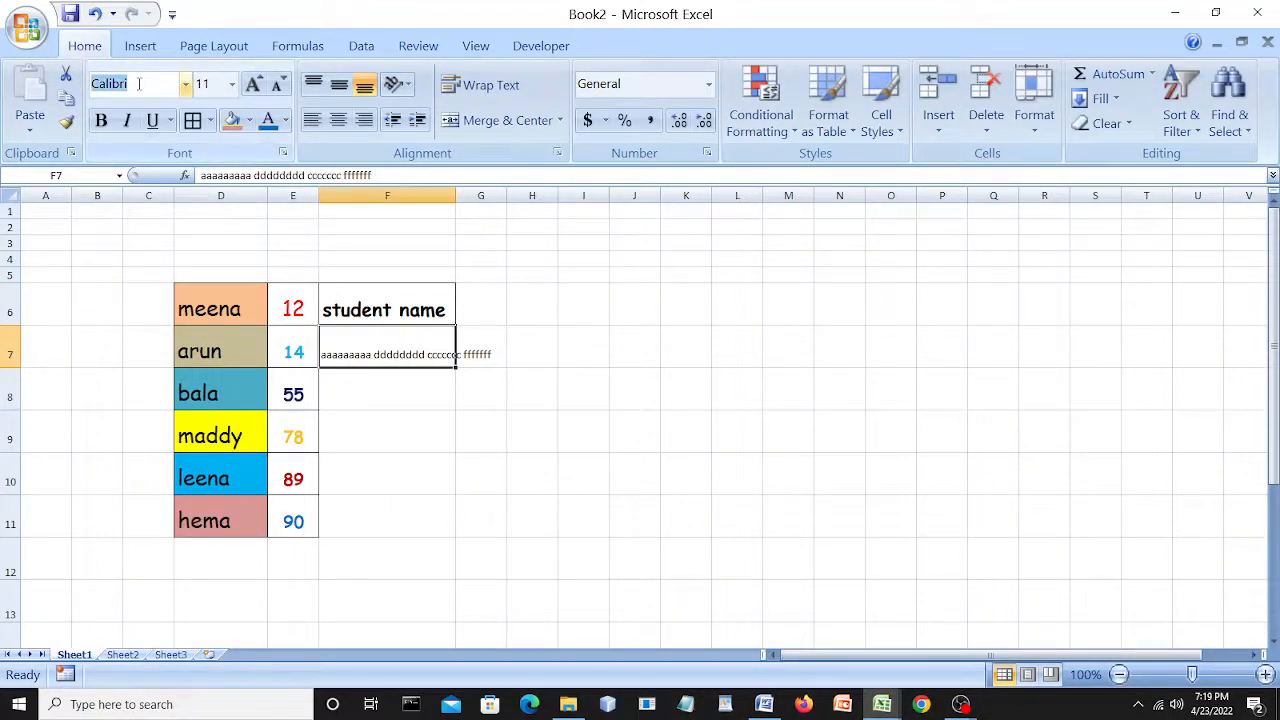
{"action": "type", "text": "Y"}
{"action": "type", "text": "Times New Ron"}
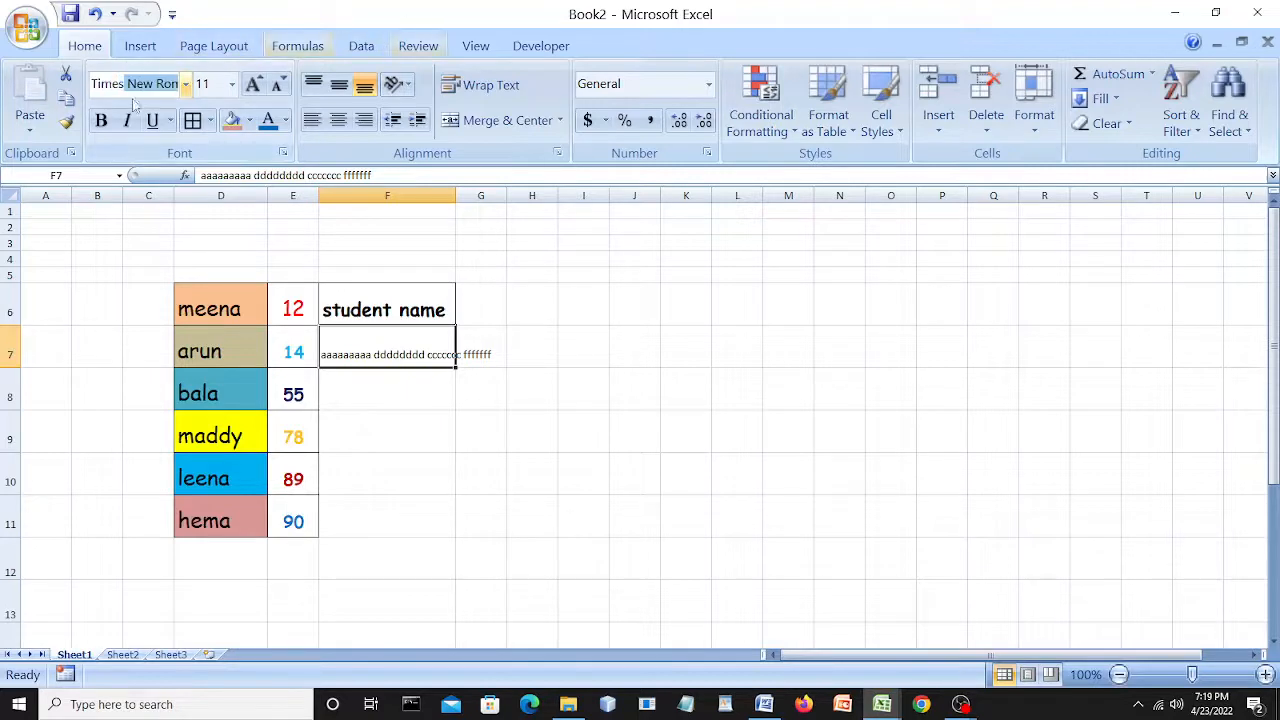
{"action": "left_click", "coordinate": [255, 84]}
{"action": "left_click", "coordinate": [255, 84]}
{"action": "left_click", "coordinate": [255, 84]}
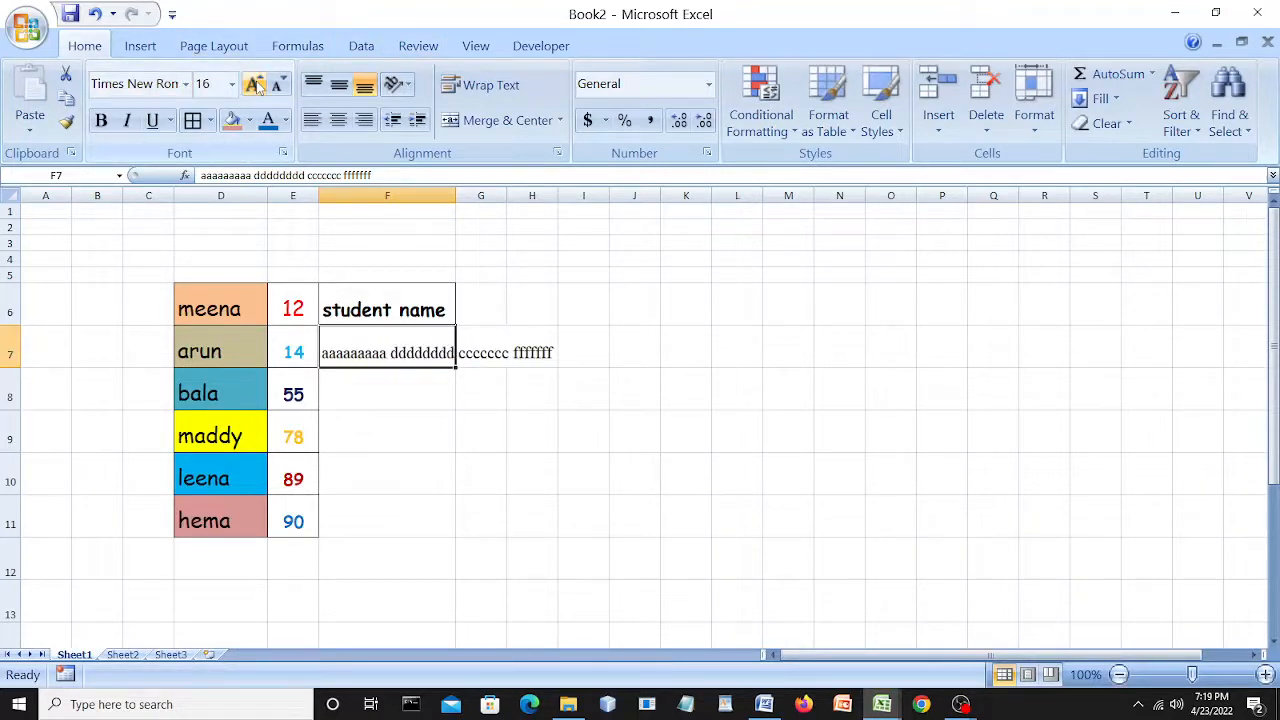
{"action": "left_click", "coordinate": [625, 390]}
Wrap the text in cell F7 and align it vertically to the middle.
{"action": "left_click", "coordinate": [377, 352]}
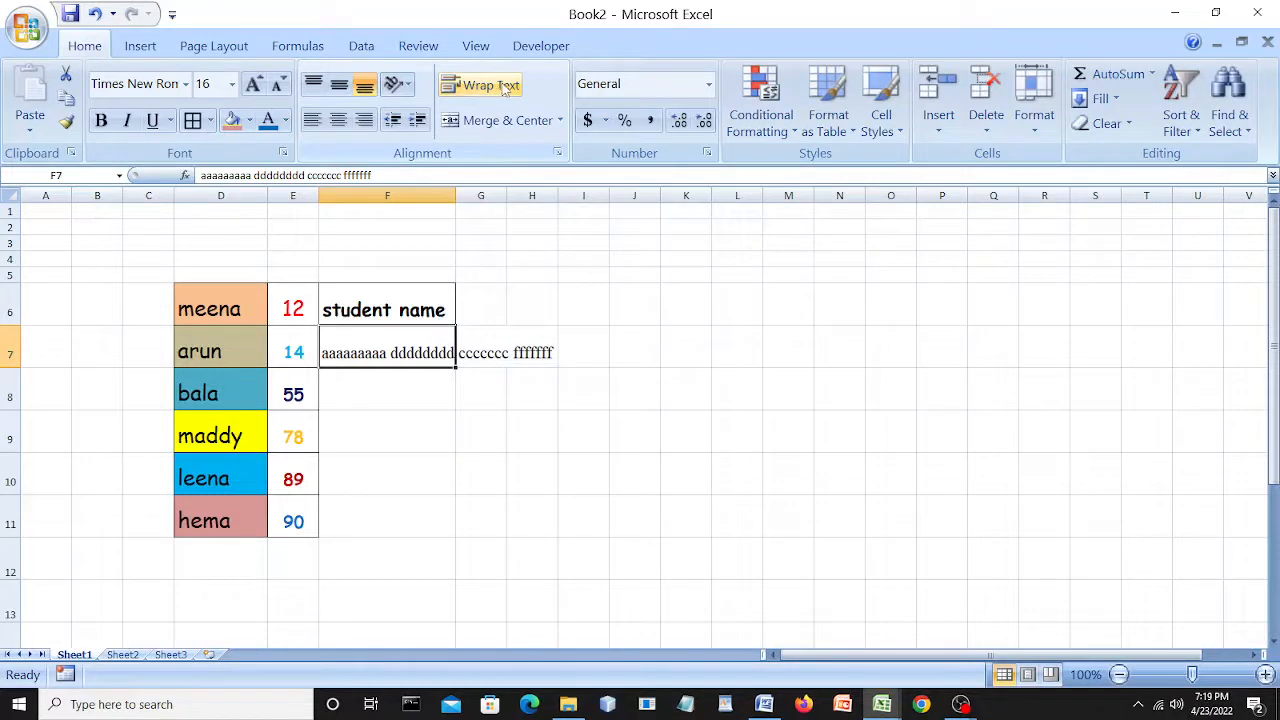
{"action": "left_click", "coordinate": [504, 87]}
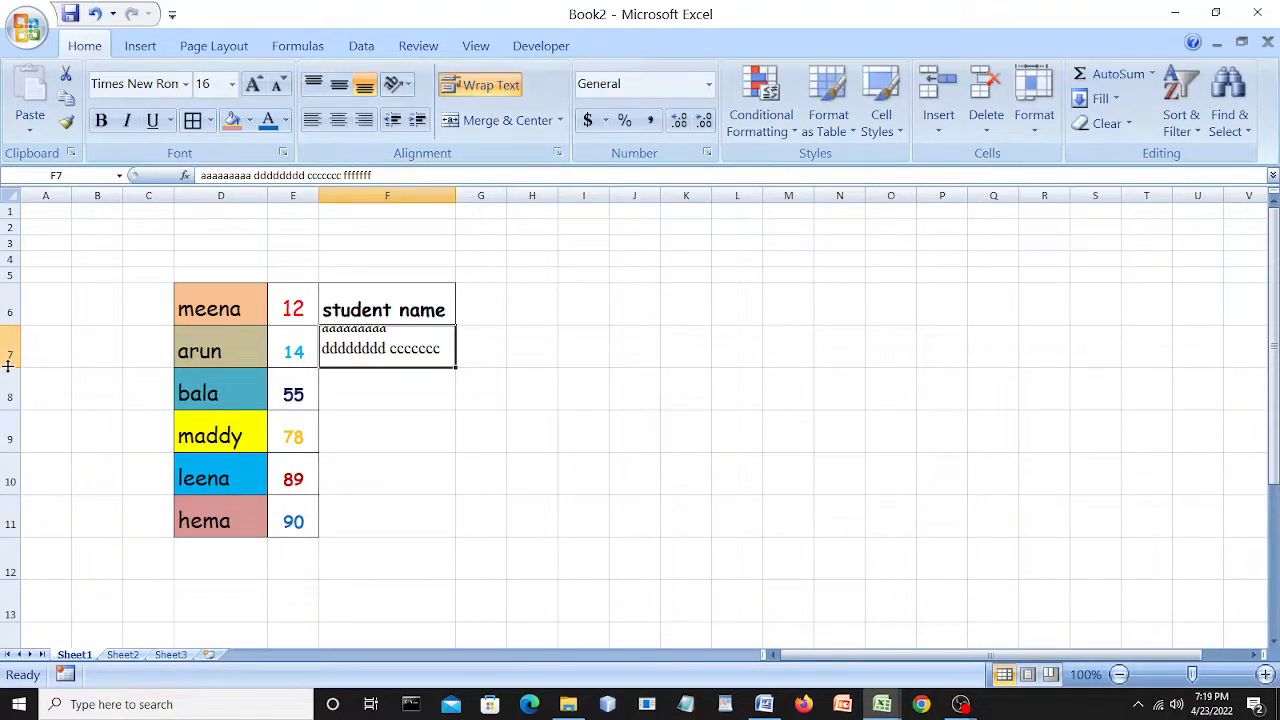
{"action": "left_click", "coordinate": [340, 86]}
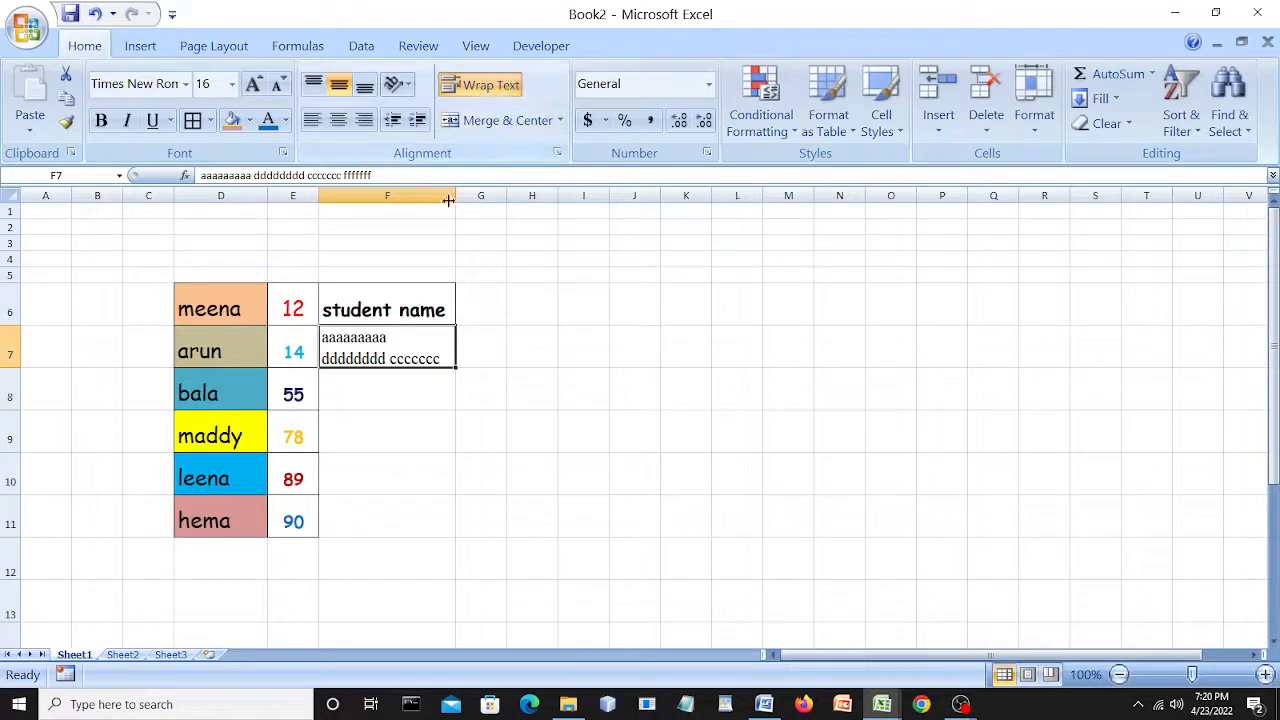
Apply All Borders to the empty cells G6 and H6 beside the student name heading.
{"action": "left_click", "coordinate": [473, 311]}
{"action": "left_click", "coordinate": [531, 306]}
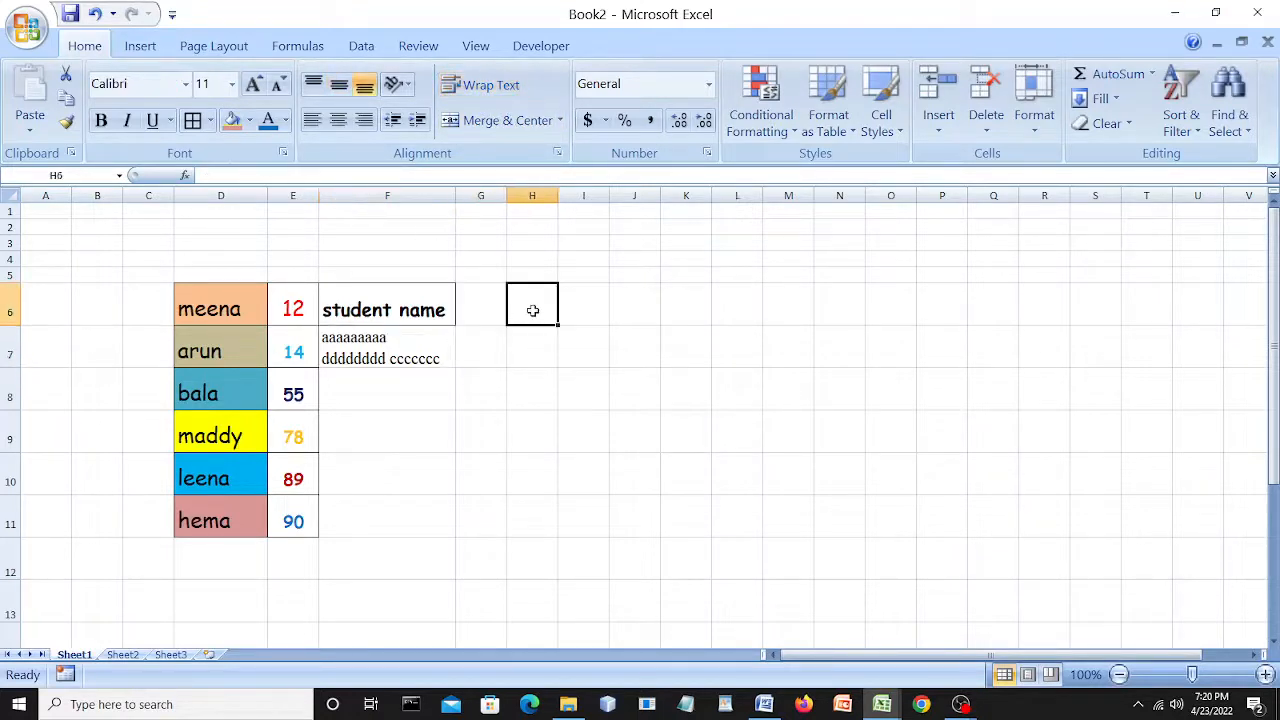
{"action": "left_click", "coordinate": [473, 311]}
{"action": "left_click_drag", "start_coordinate": [473, 311], "coordinate": [520, 313]}
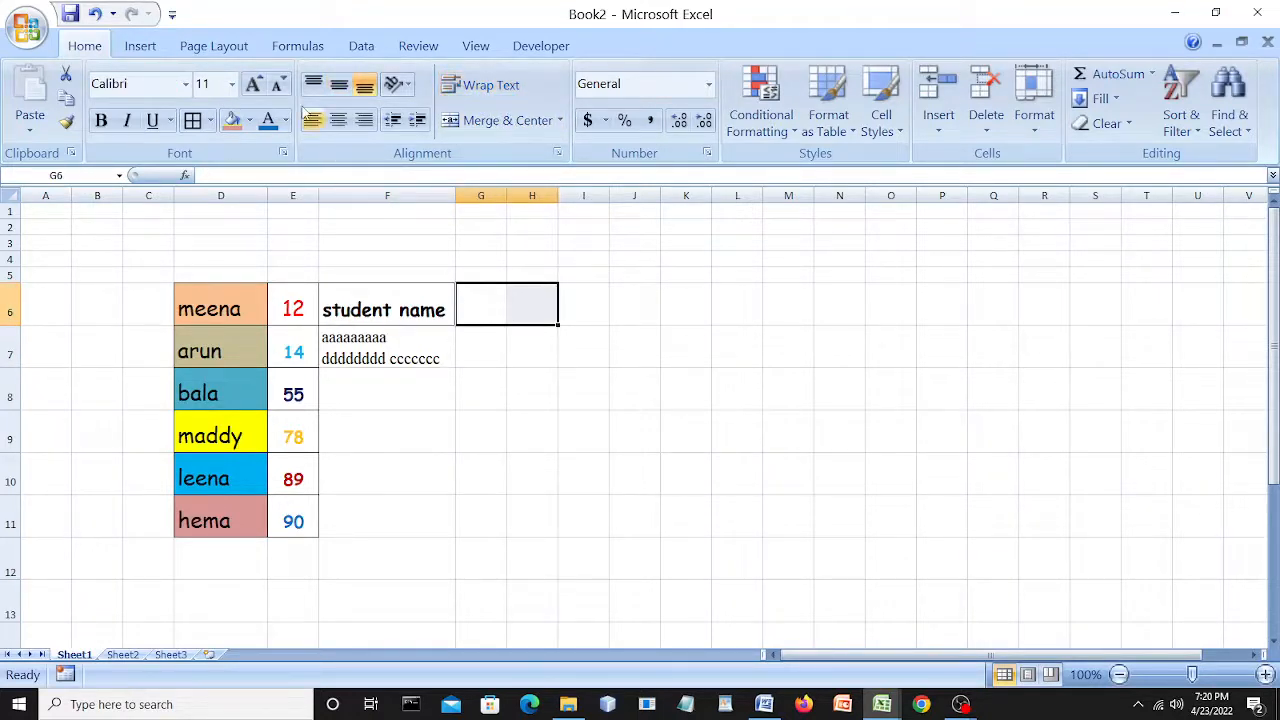
{"action": "left_click", "coordinate": [197, 121]}
{"action": "left_click", "coordinate": [645, 347]}
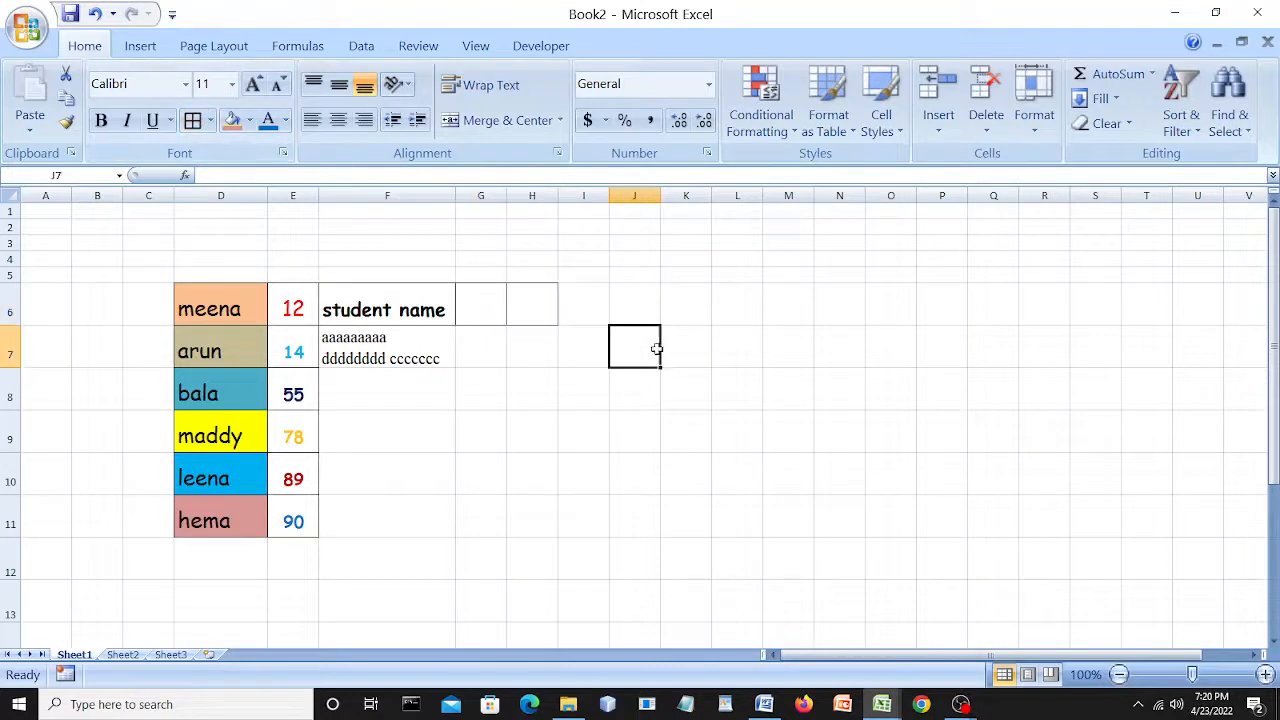
Merge and center cells G6:H6 and enter "reg.no" in the merged cell.
{"action": "left_click", "coordinate": [480, 312]}
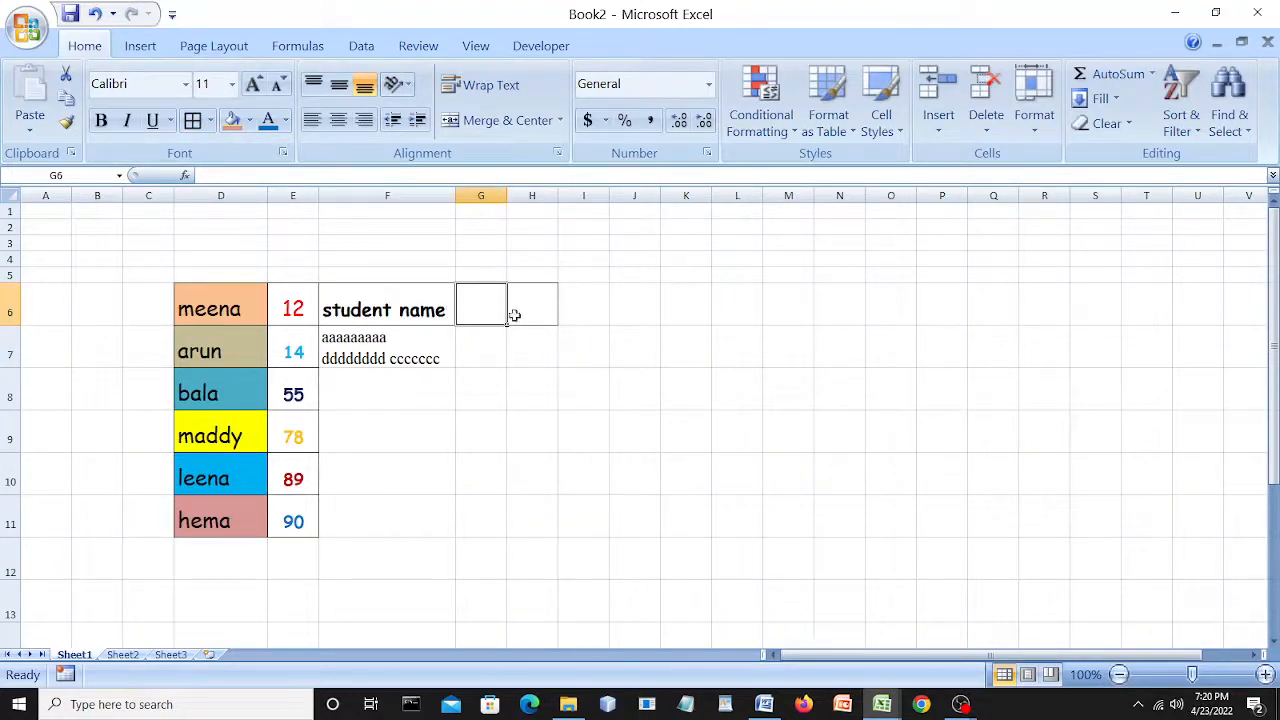
{"action": "left_click_drag", "start_coordinate": [470, 309], "coordinate": [517, 314]}
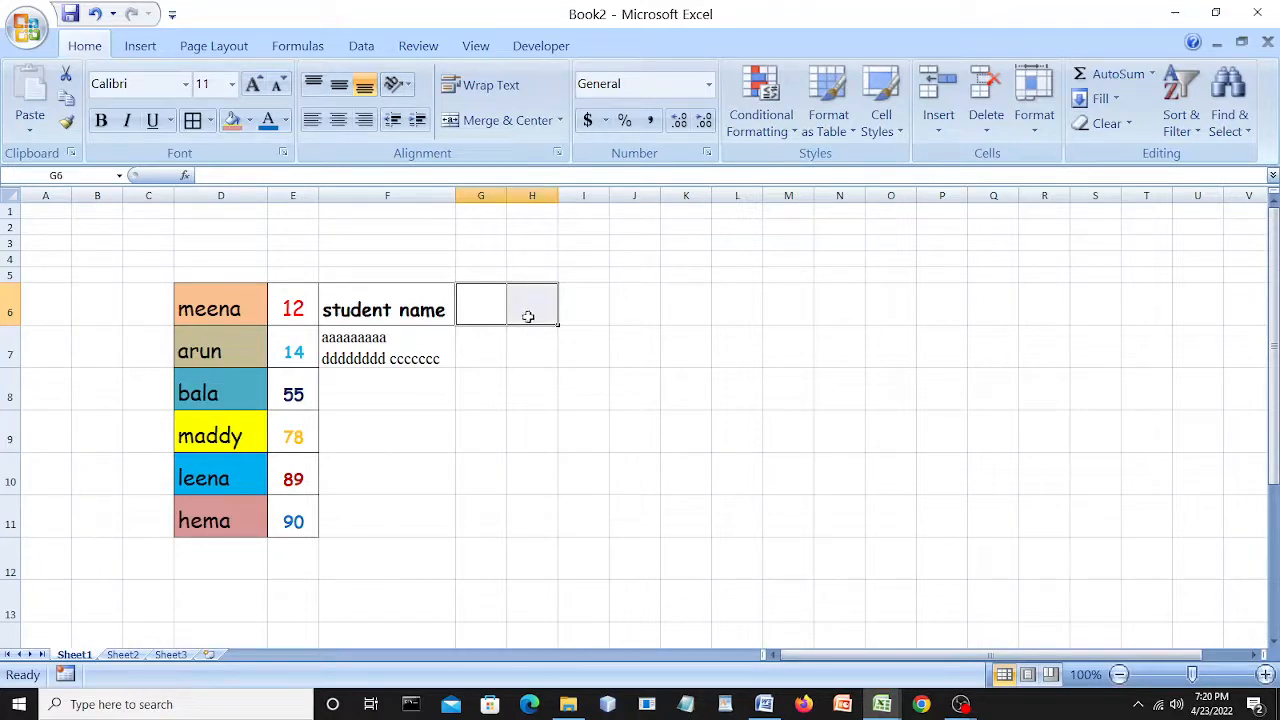
{"action": "left_click", "coordinate": [485, 122]}
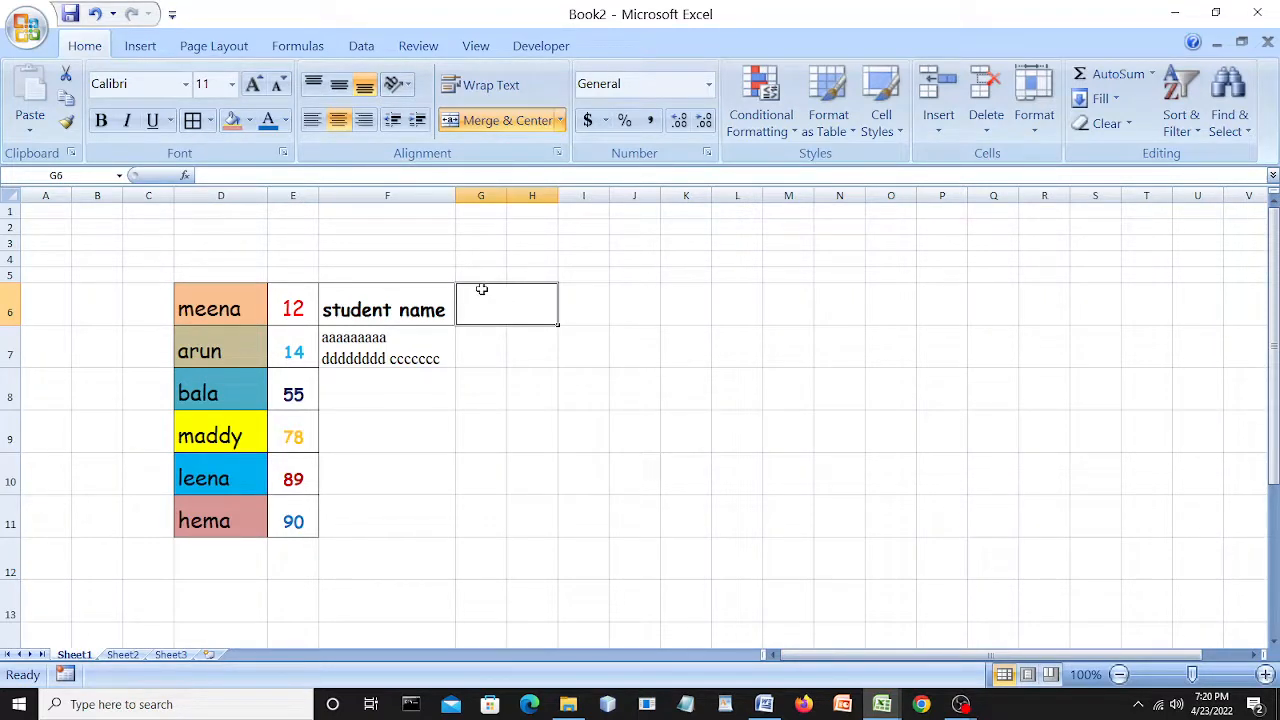
{"action": "type", "text": "re"}
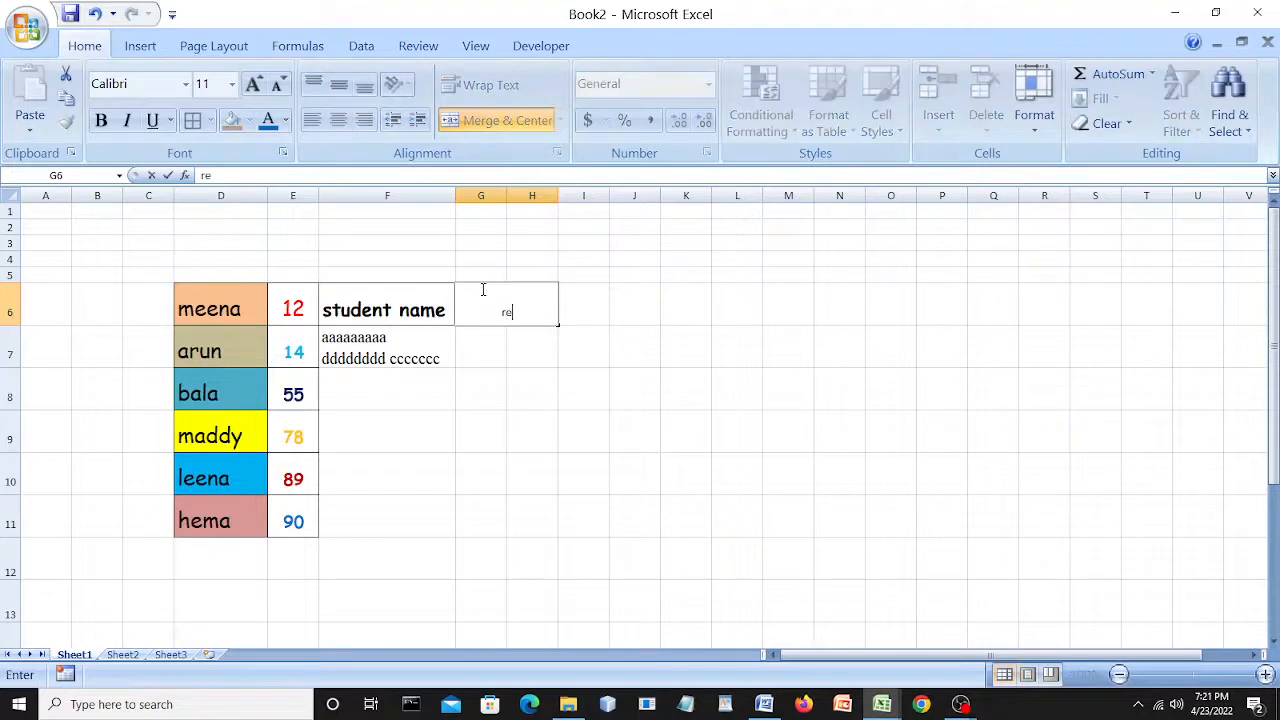
{"action": "type", "text": "g.v"}
{"action": "type", "text": "no"}
{"action": "left_click", "coordinate": [643, 318]}
Format "reg.no" in the merged cell G6 in bold at size 24, and deselect the cell.
{"action": "left_click", "coordinate": [528, 308]}
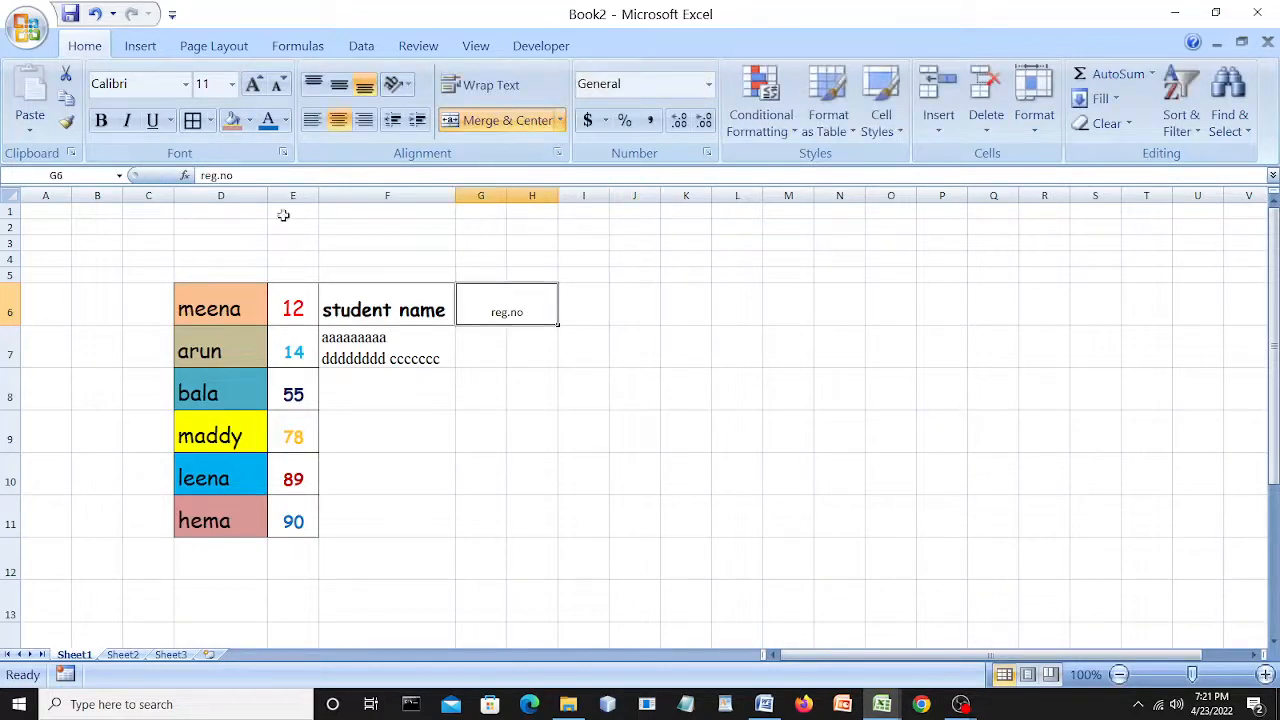
{"action": "left_click", "coordinate": [253, 85]}
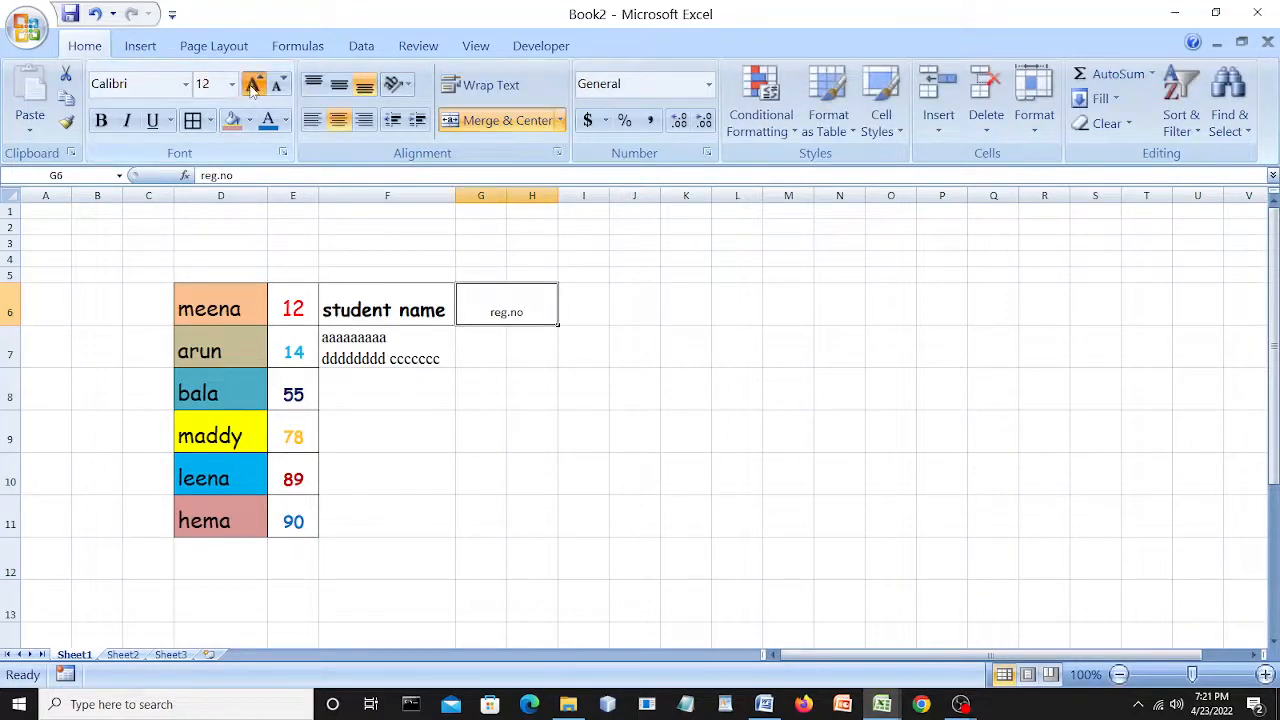
{"action": "left_click", "coordinate": [253, 85]}
{"action": "left_click", "coordinate": [253, 85]}
{"action": "left_click", "coordinate": [253, 85]}
{"action": "left_click", "coordinate": [253, 85]}
{"action": "left_click", "coordinate": [253, 85]}
{"action": "left_click", "coordinate": [253, 85]}
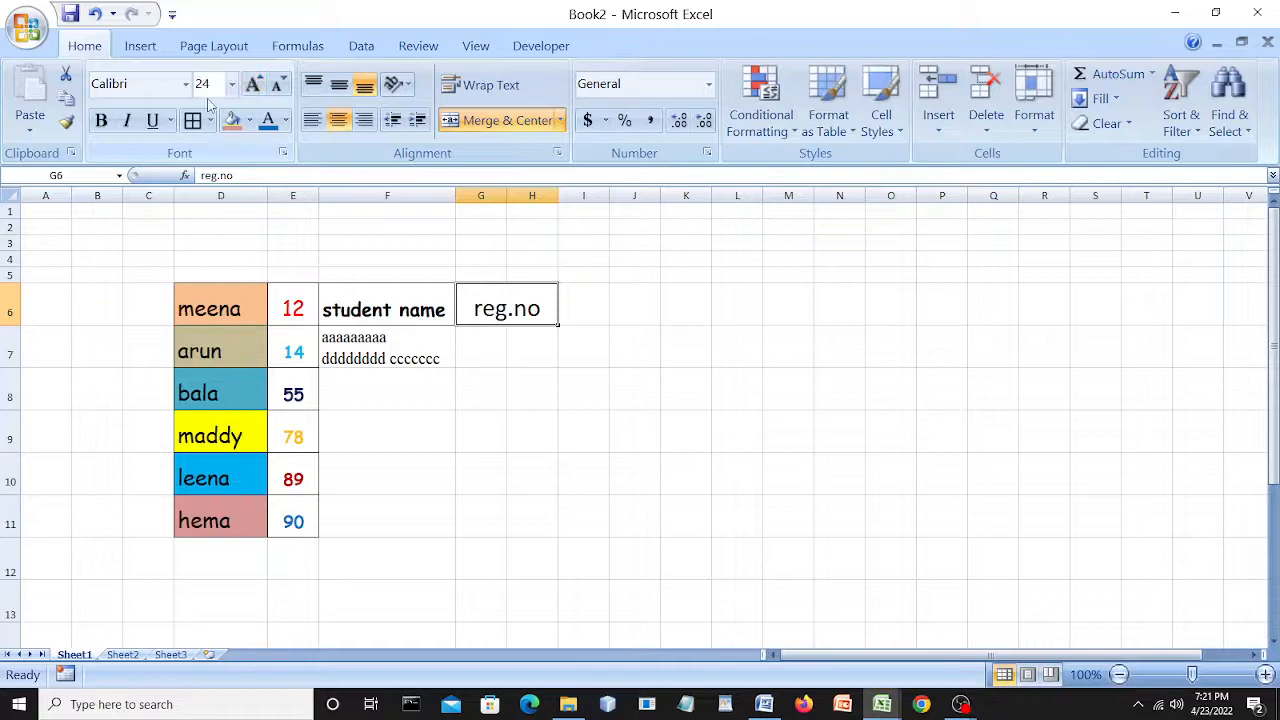
{"action": "left_click", "coordinate": [101, 120]}
{"action": "left_click_drag", "start_coordinate": [600, 400], "coordinate": [615, 400]}
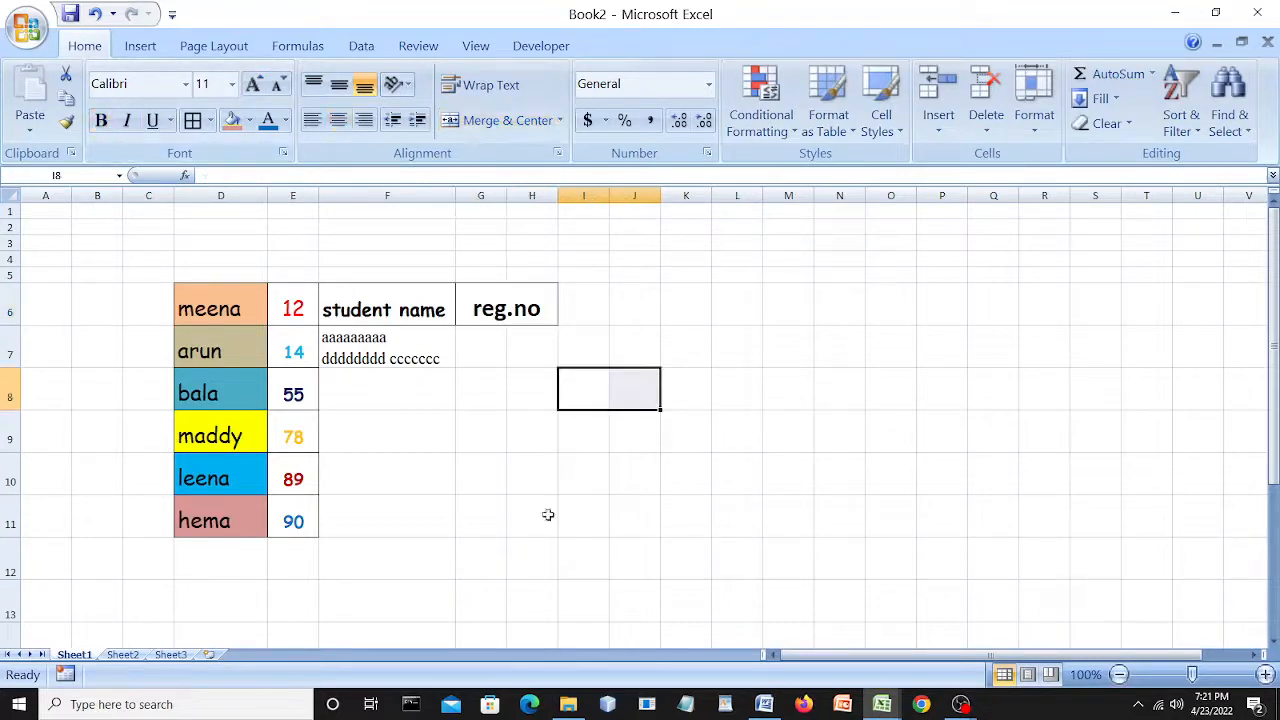
Set the font color of "reg.no" in the merged cell G6 to the orange theme color and deselect the cell.
{"action": "left_click", "coordinate": [508, 311]}
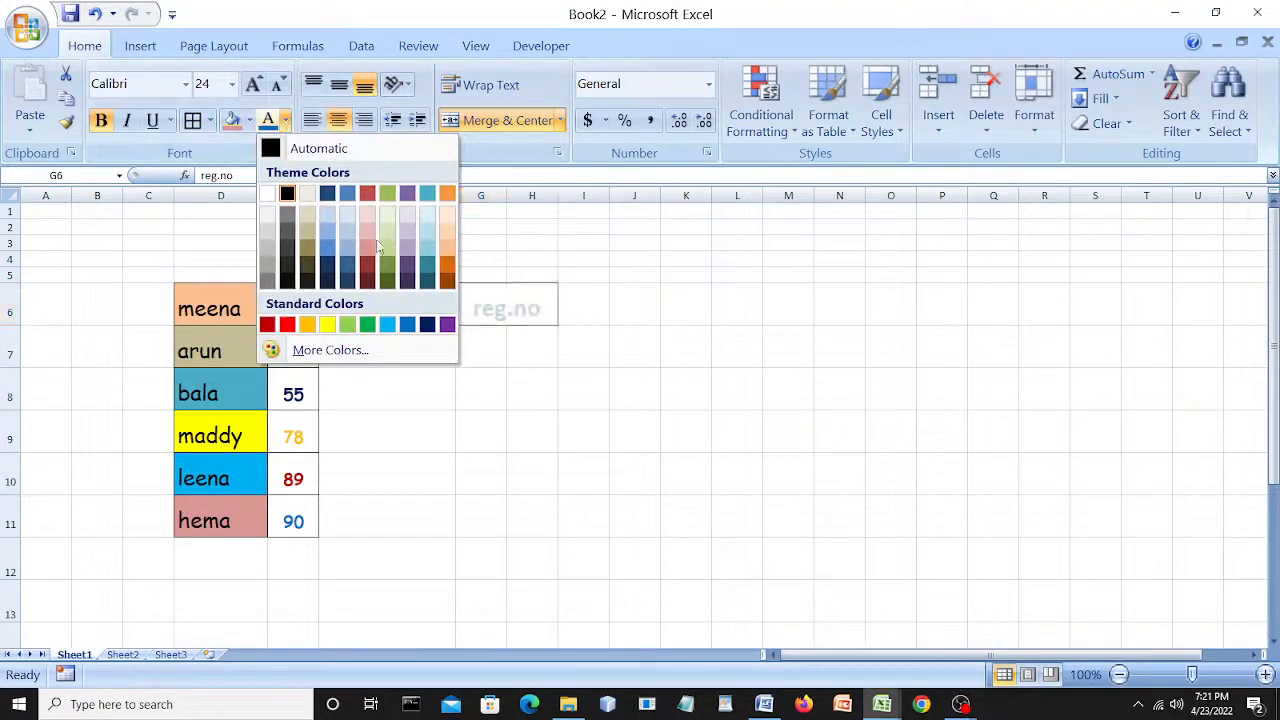
{"action": "left_click", "coordinate": [447, 193]}
{"action": "left_click", "coordinate": [616, 312]}
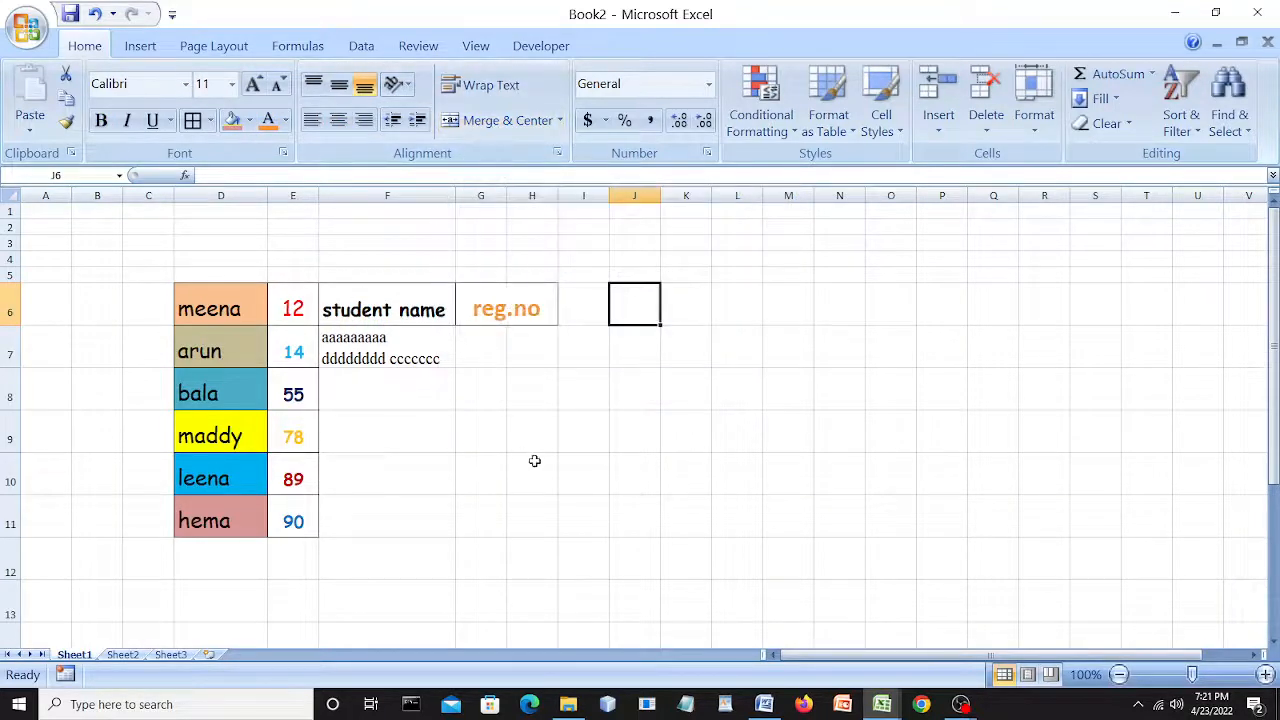
{"action": "left_click", "coordinate": [612, 465]}
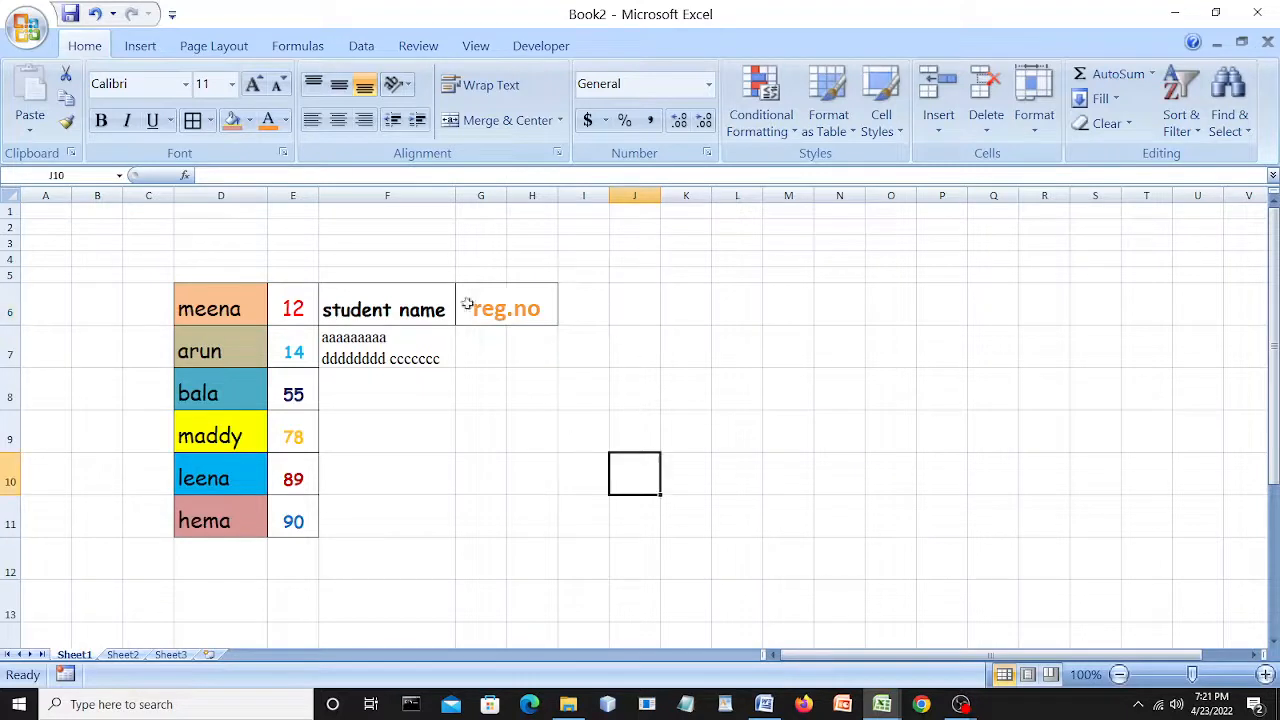
Insert a new column before column F, between the numbers and the student name column.
{"action": "left_click", "coordinate": [354, 194]}
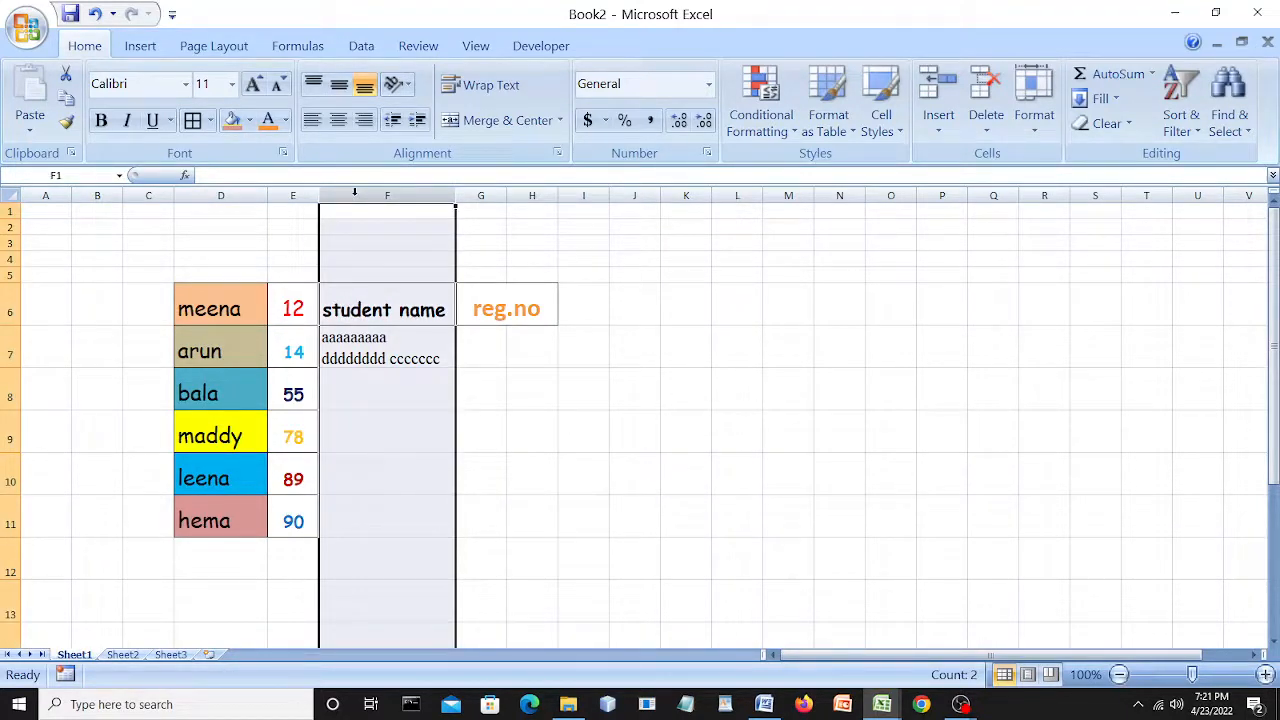
{"action": "right_click", "coordinate": [354, 192]}
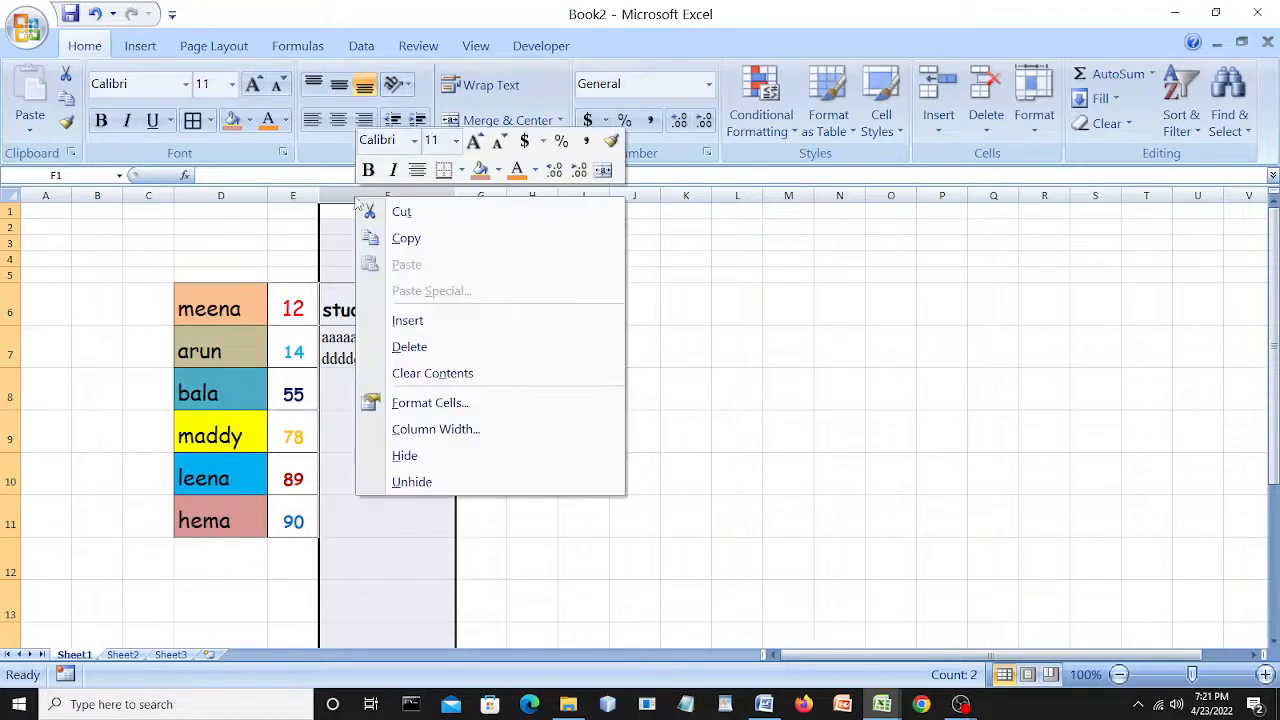
{"action": "left_click", "coordinate": [414, 320]}
{"action": "left_click", "coordinate": [655, 440]}
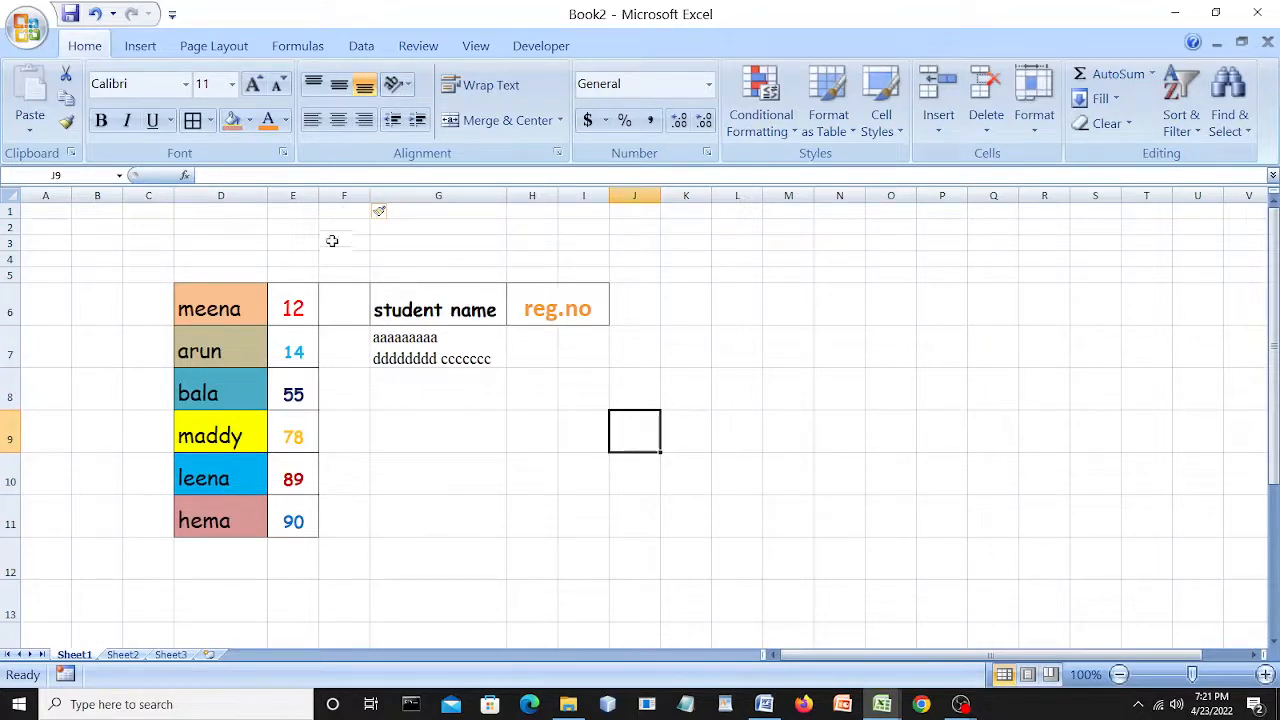
Delete the empty column F between the numbers and the student name column, and deselect it.
{"action": "left_click", "coordinate": [337, 196]}
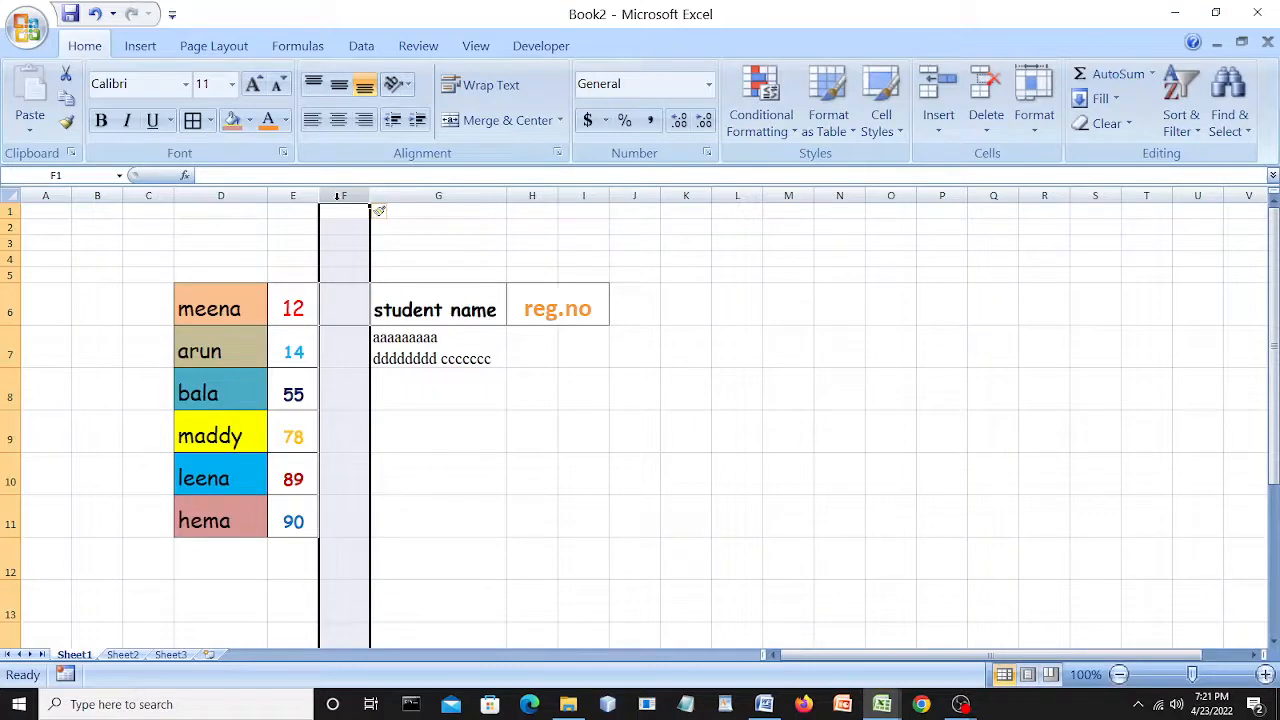
{"action": "right_click", "coordinate": [339, 208]}
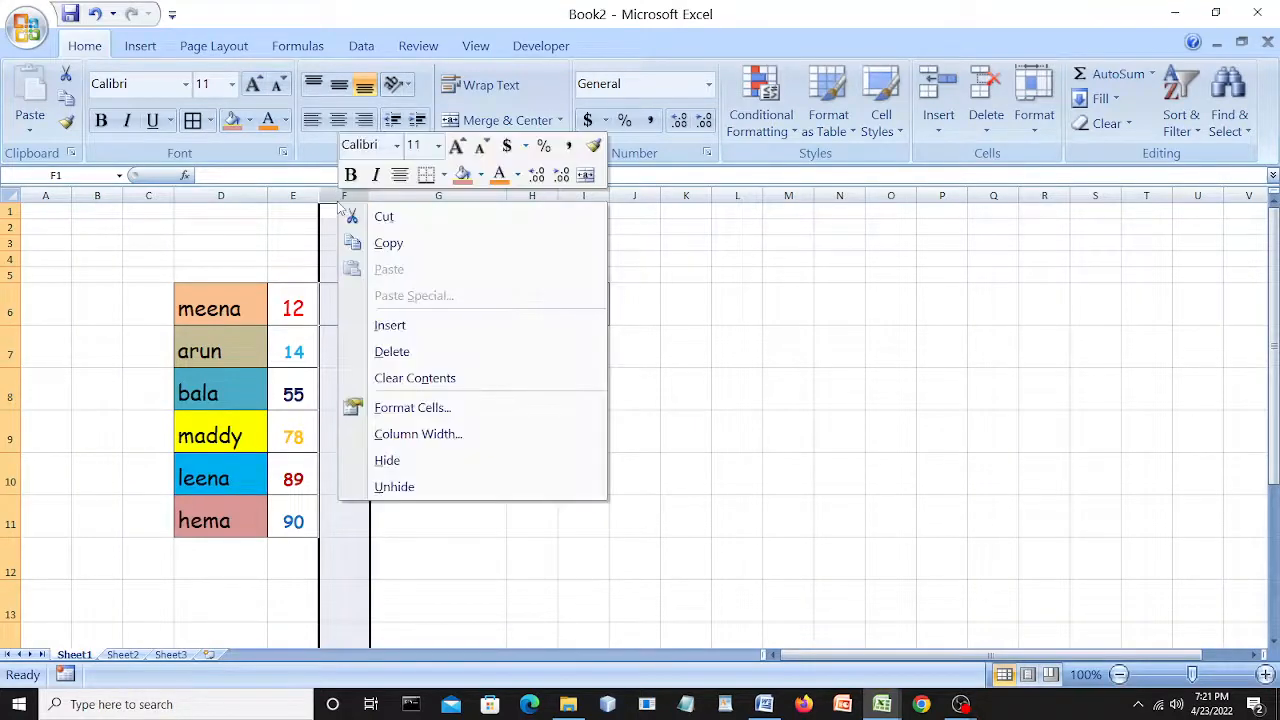
{"action": "left_click", "coordinate": [409, 352]}
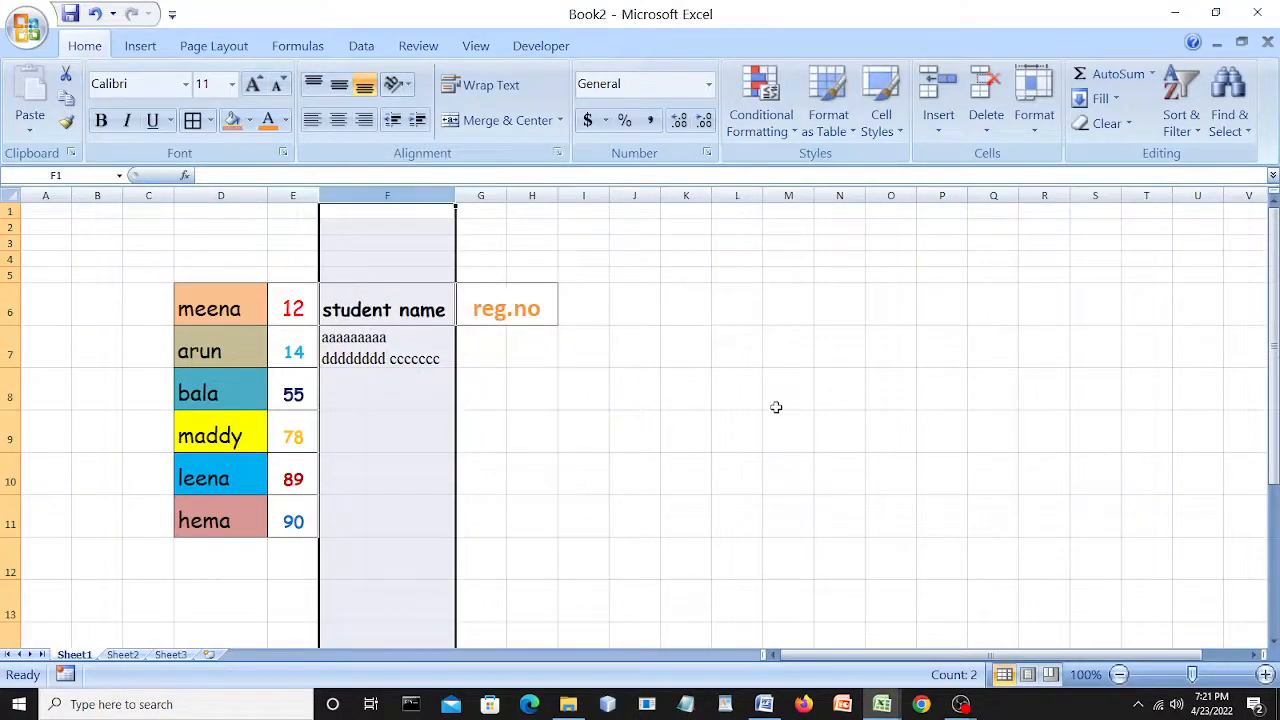
{"action": "left_click", "coordinate": [888, 425]}
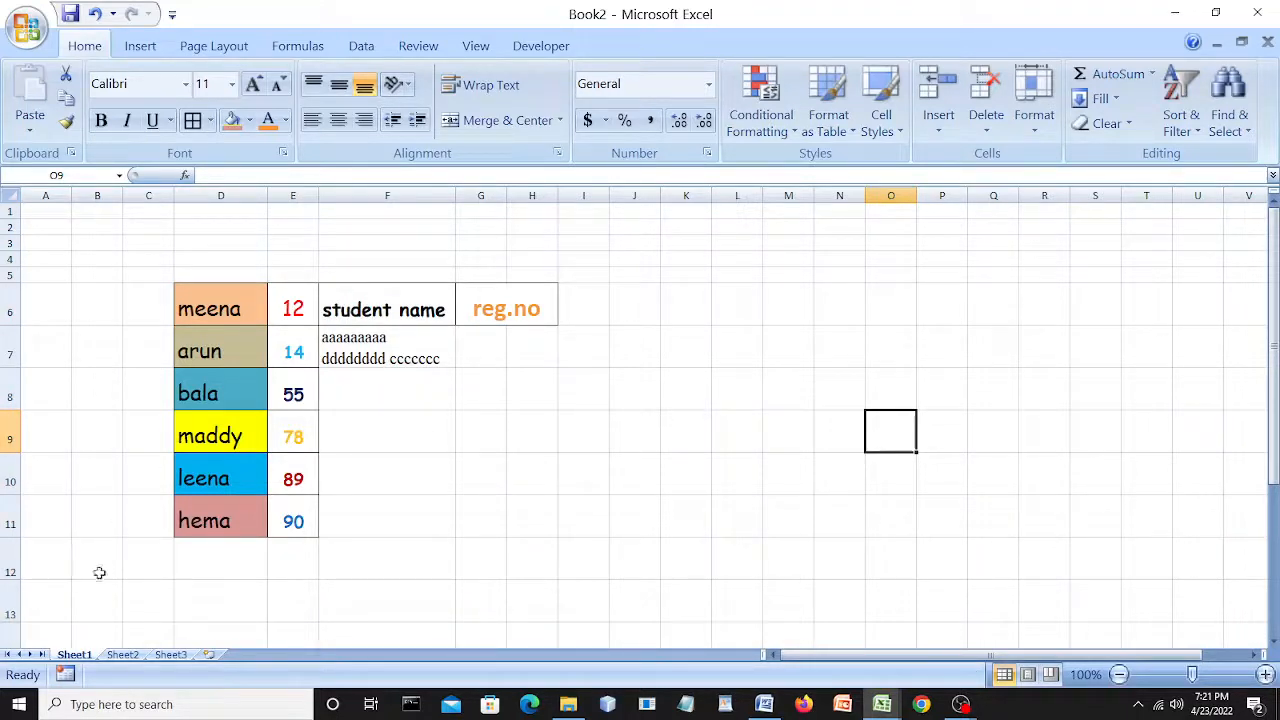
Insert a blank row above row 8 in the table, and deselect it.
{"action": "left_click", "coordinate": [7, 396]}
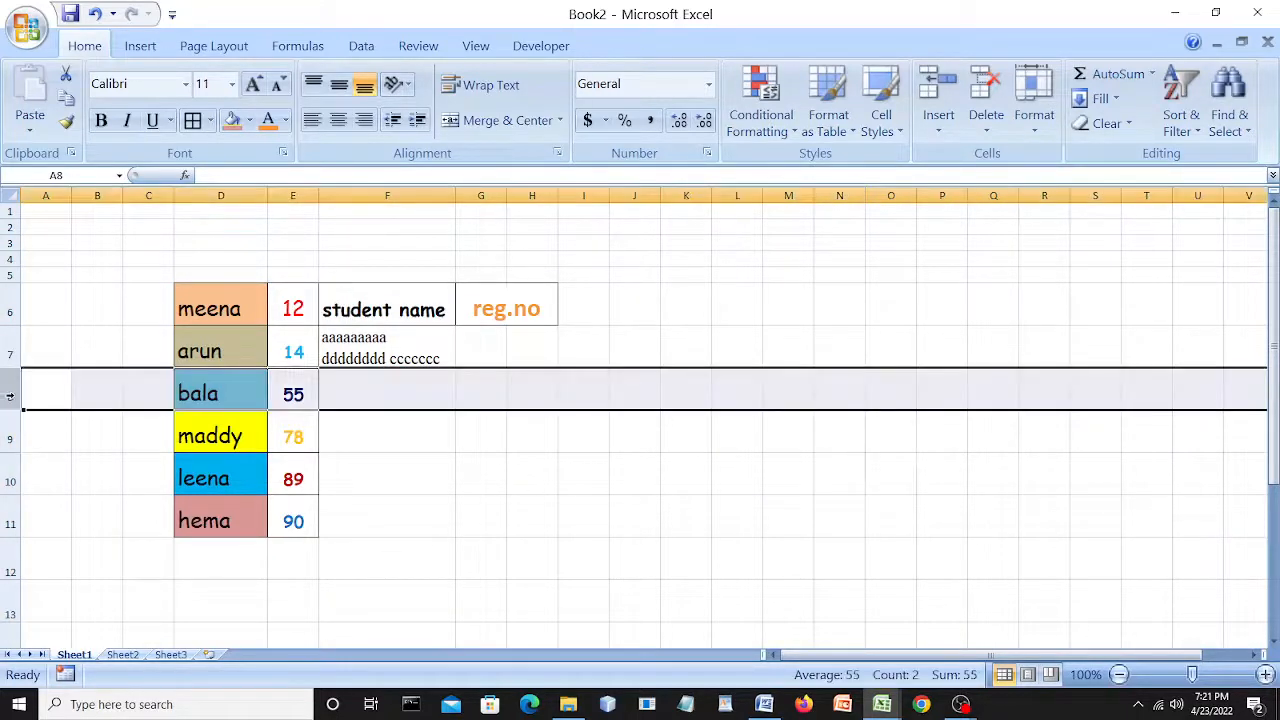
{"action": "right_click", "coordinate": [10, 396]}
{"action": "left_click", "coordinate": [62, 222]}
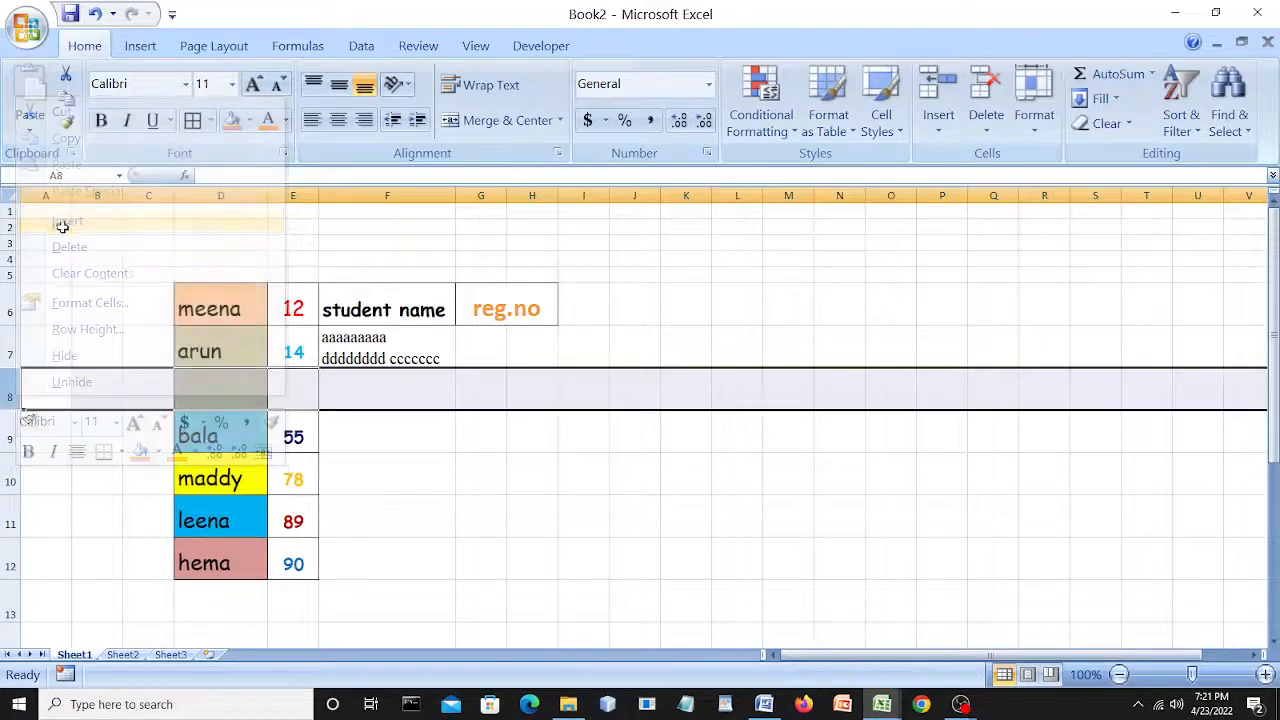
{"action": "left_click", "coordinate": [574, 483]}
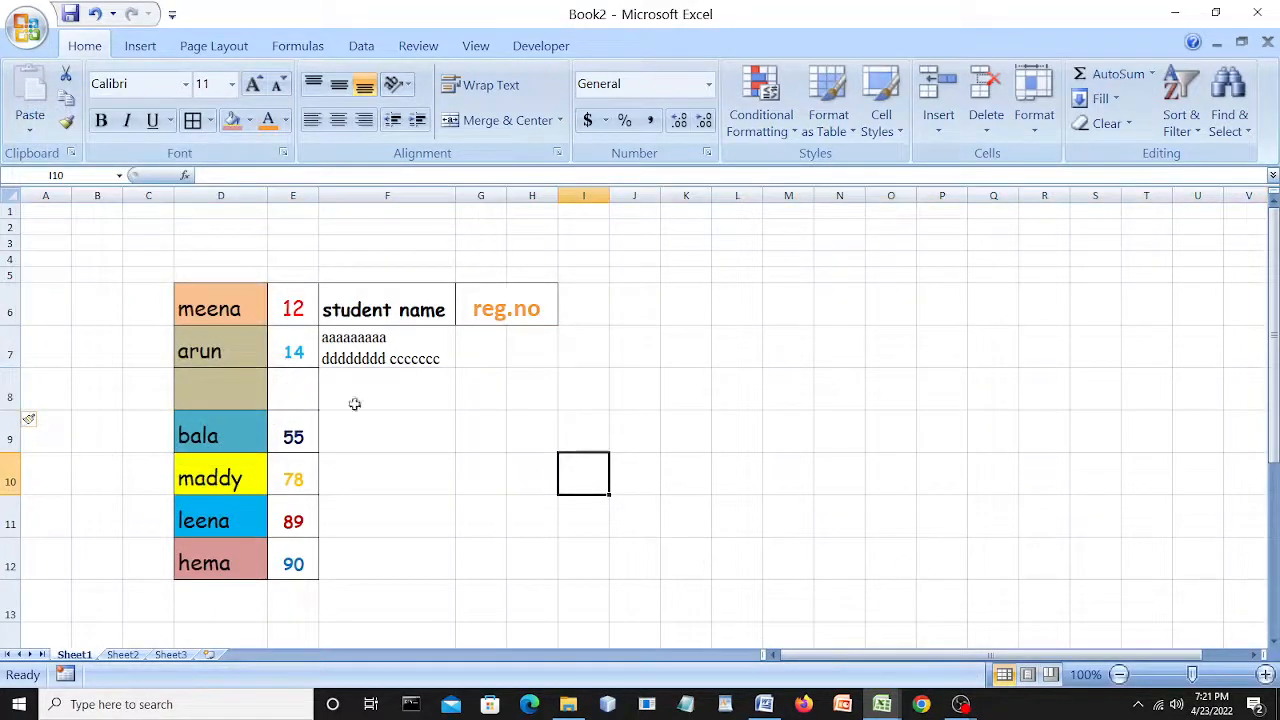
Delete the blank row 8 from the table and deselect the row.
{"action": "right_click", "coordinate": [10, 396]}
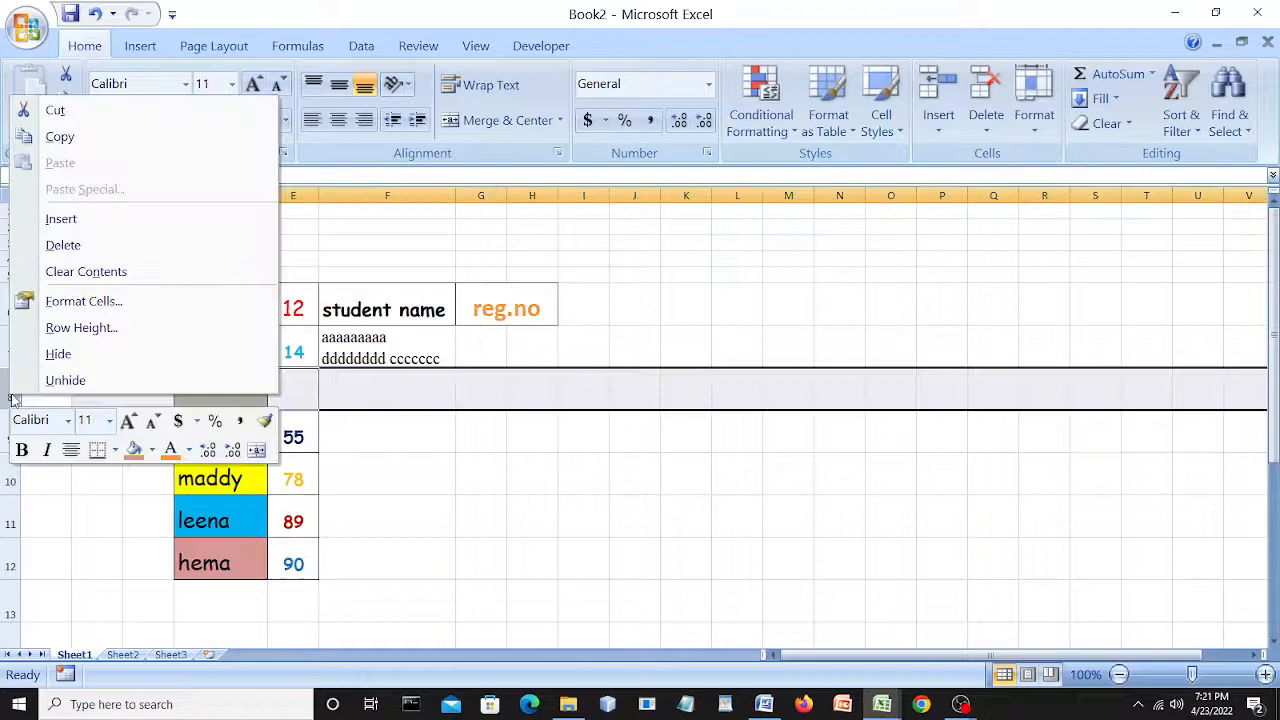
{"action": "left_click", "coordinate": [63, 246]}
{"action": "left_click", "coordinate": [818, 545]}
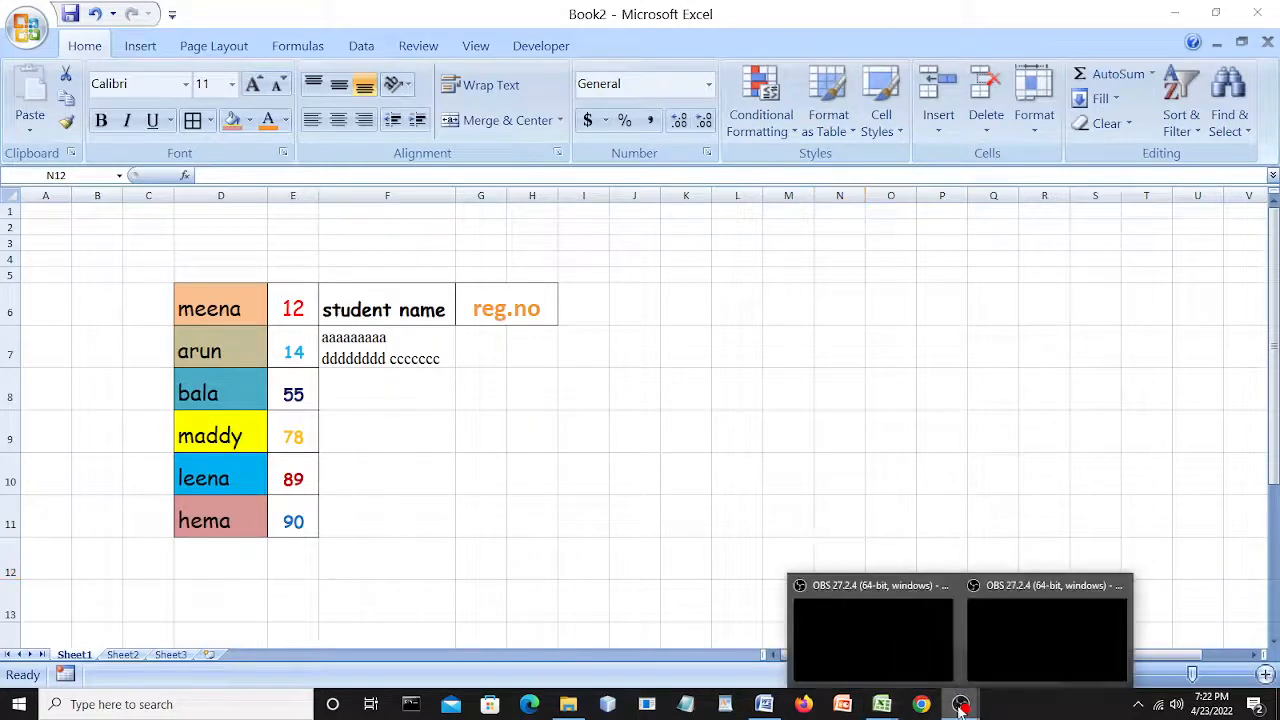
{"action": "left_click", "coordinate": [1026, 663]}
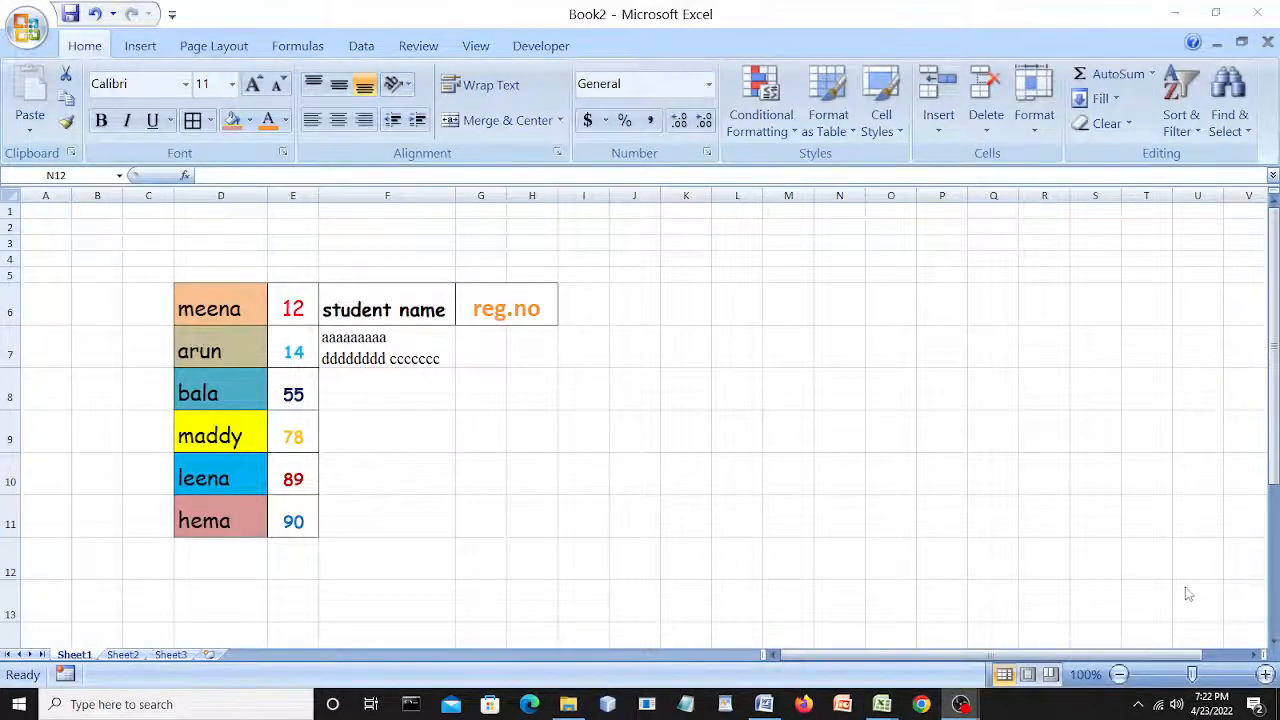